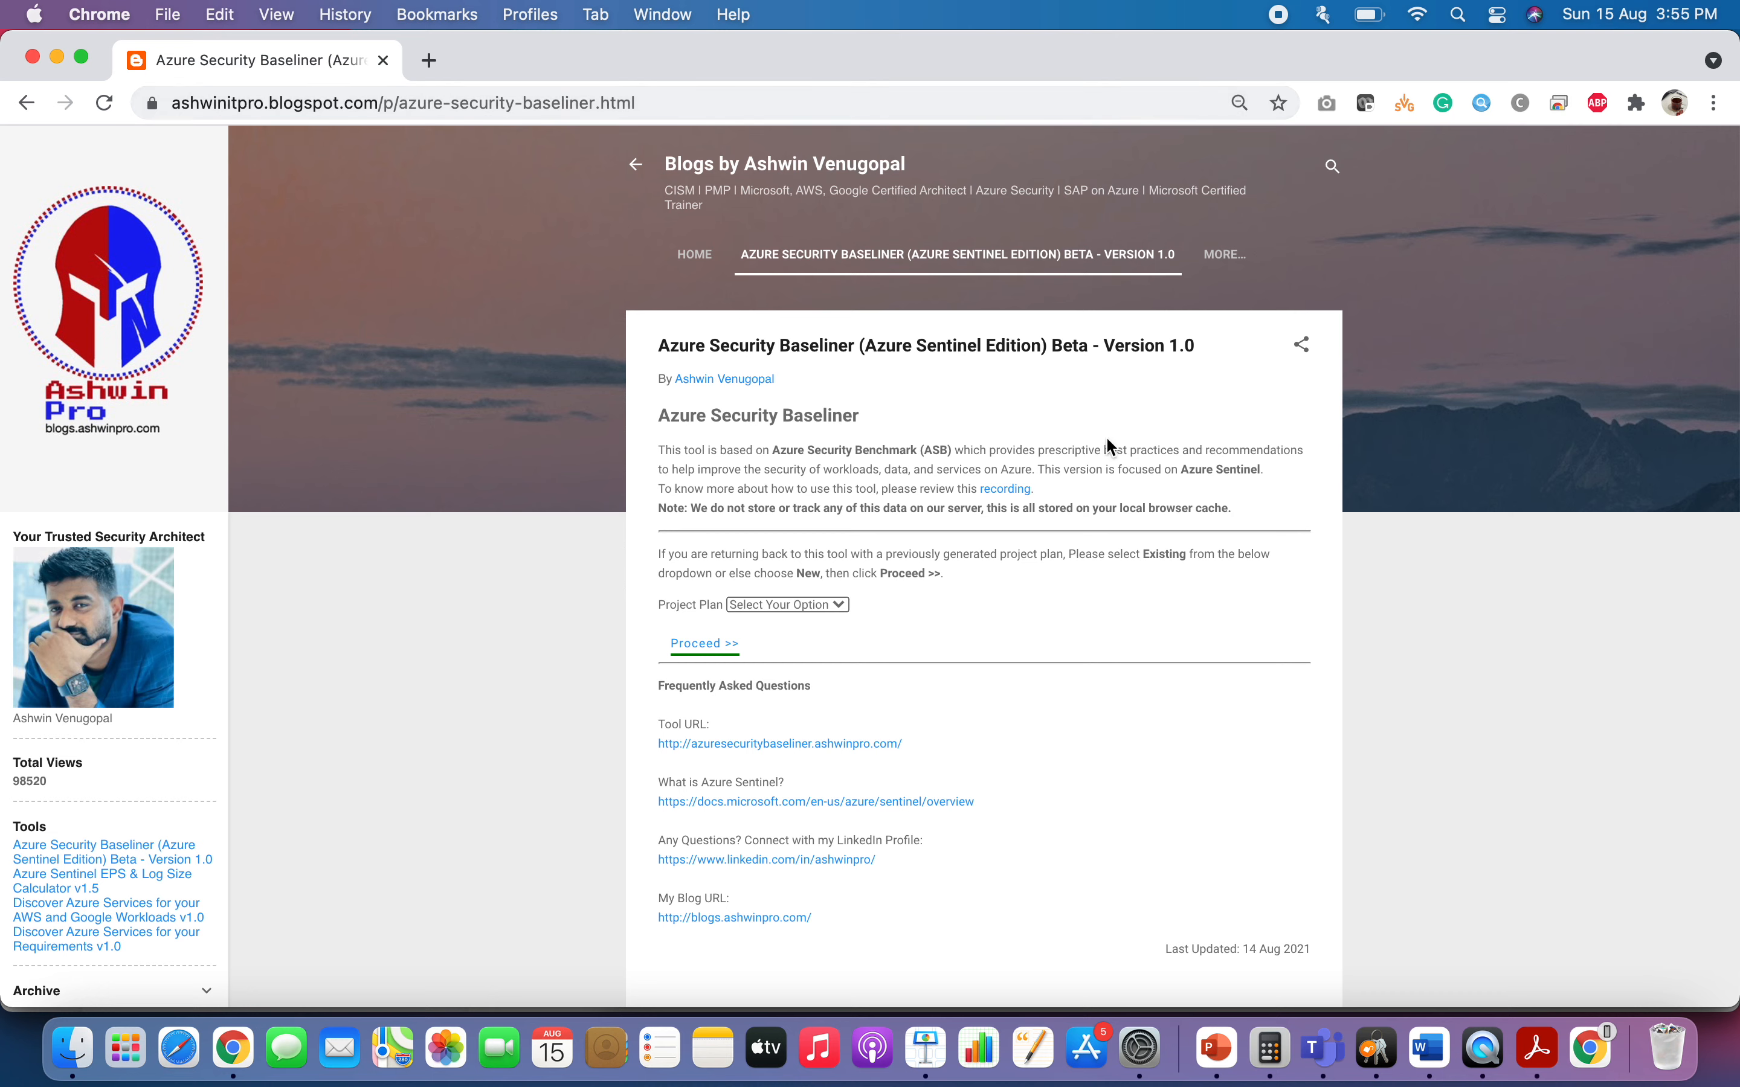
Reload the Azure Security Baseliner page, choose New as the project plan and proceed to the questionnaire.
left_click(104, 103)
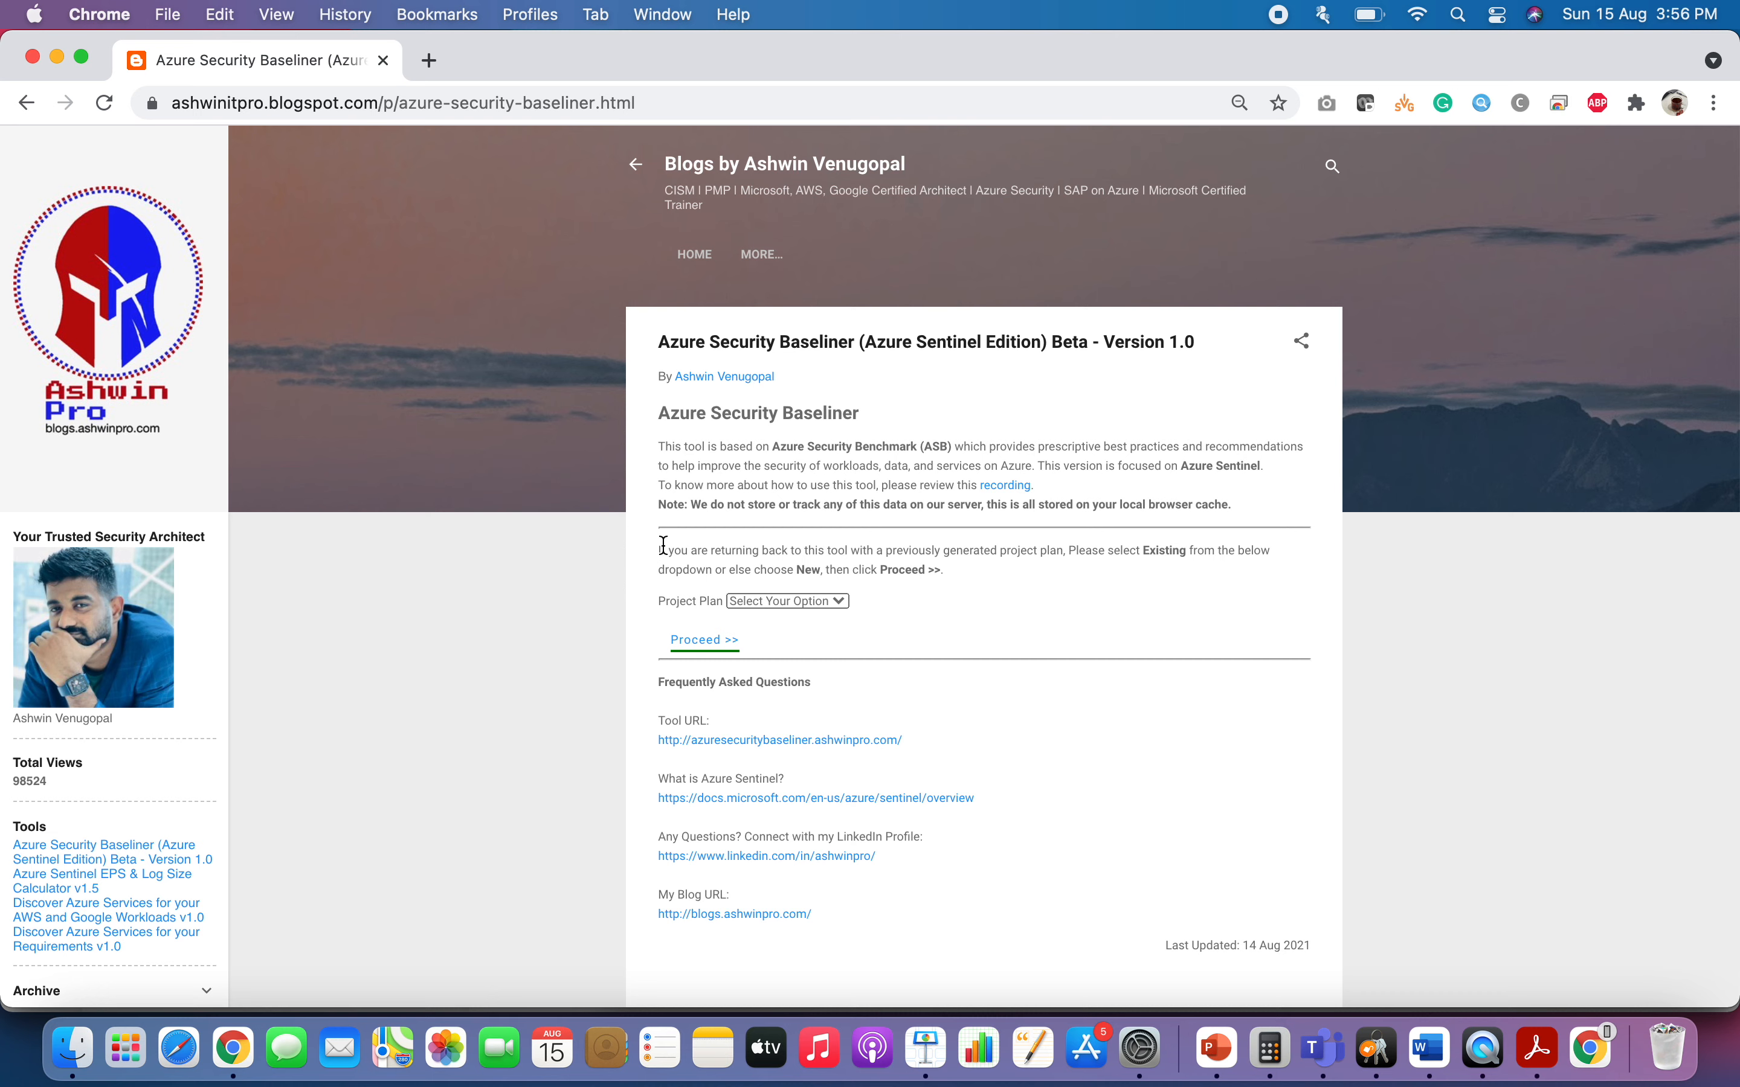
left_click(805, 603)
left_click(762, 627)
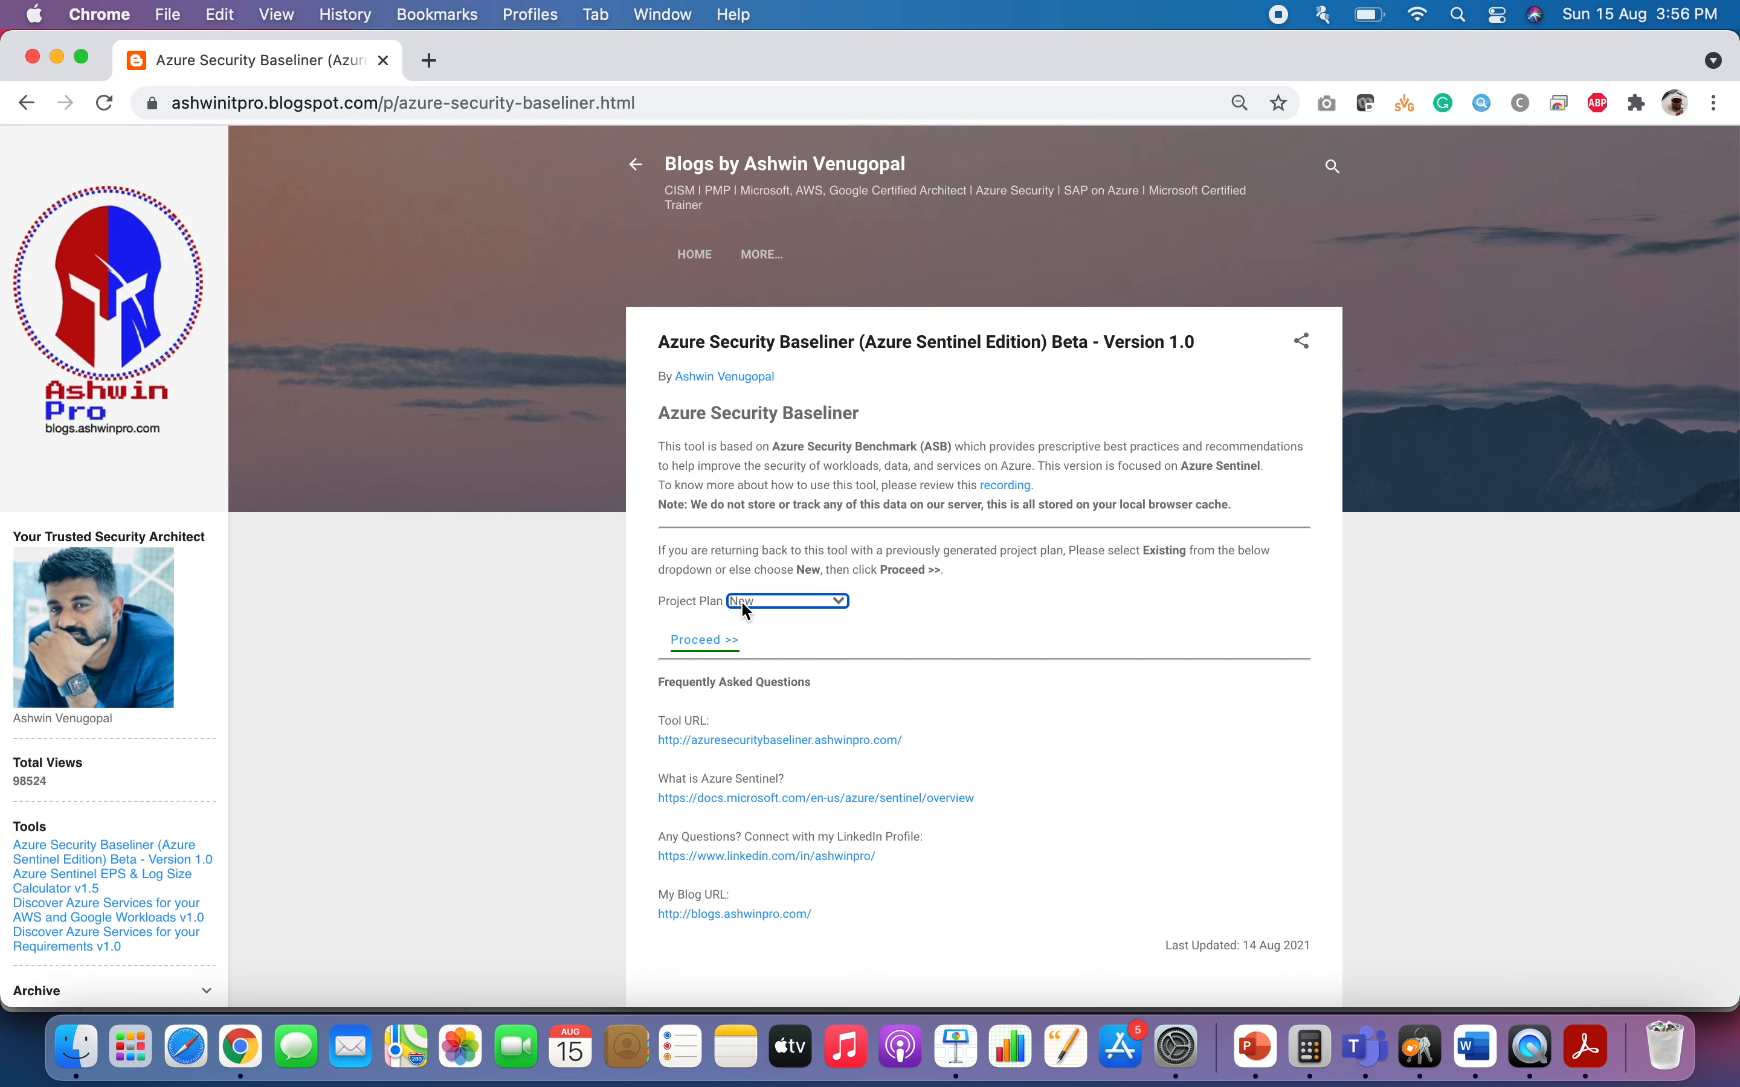
left_click(723, 637)
left_click(708, 633)
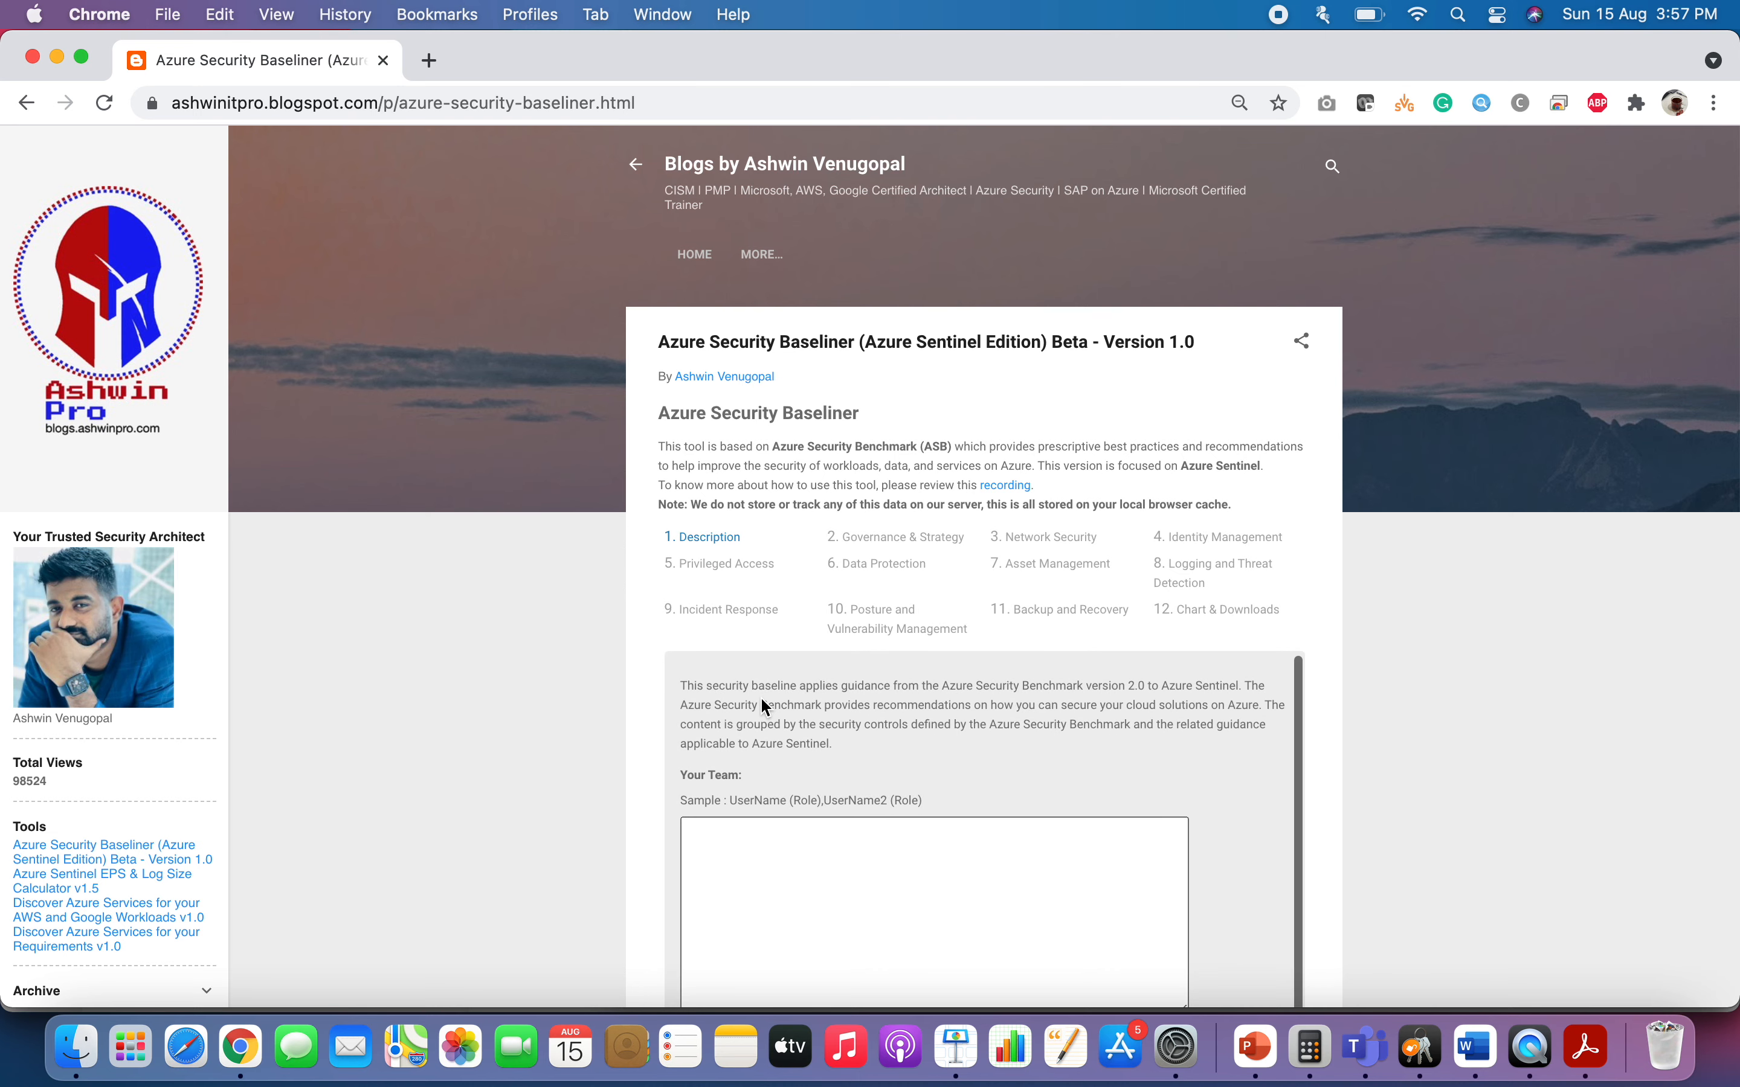
Enter "User 1(Role1),User 2(Role2)" as the team list in the Description section.
scroll(957, 730, "down", 2)
scroll(957, 730, "down", 3)
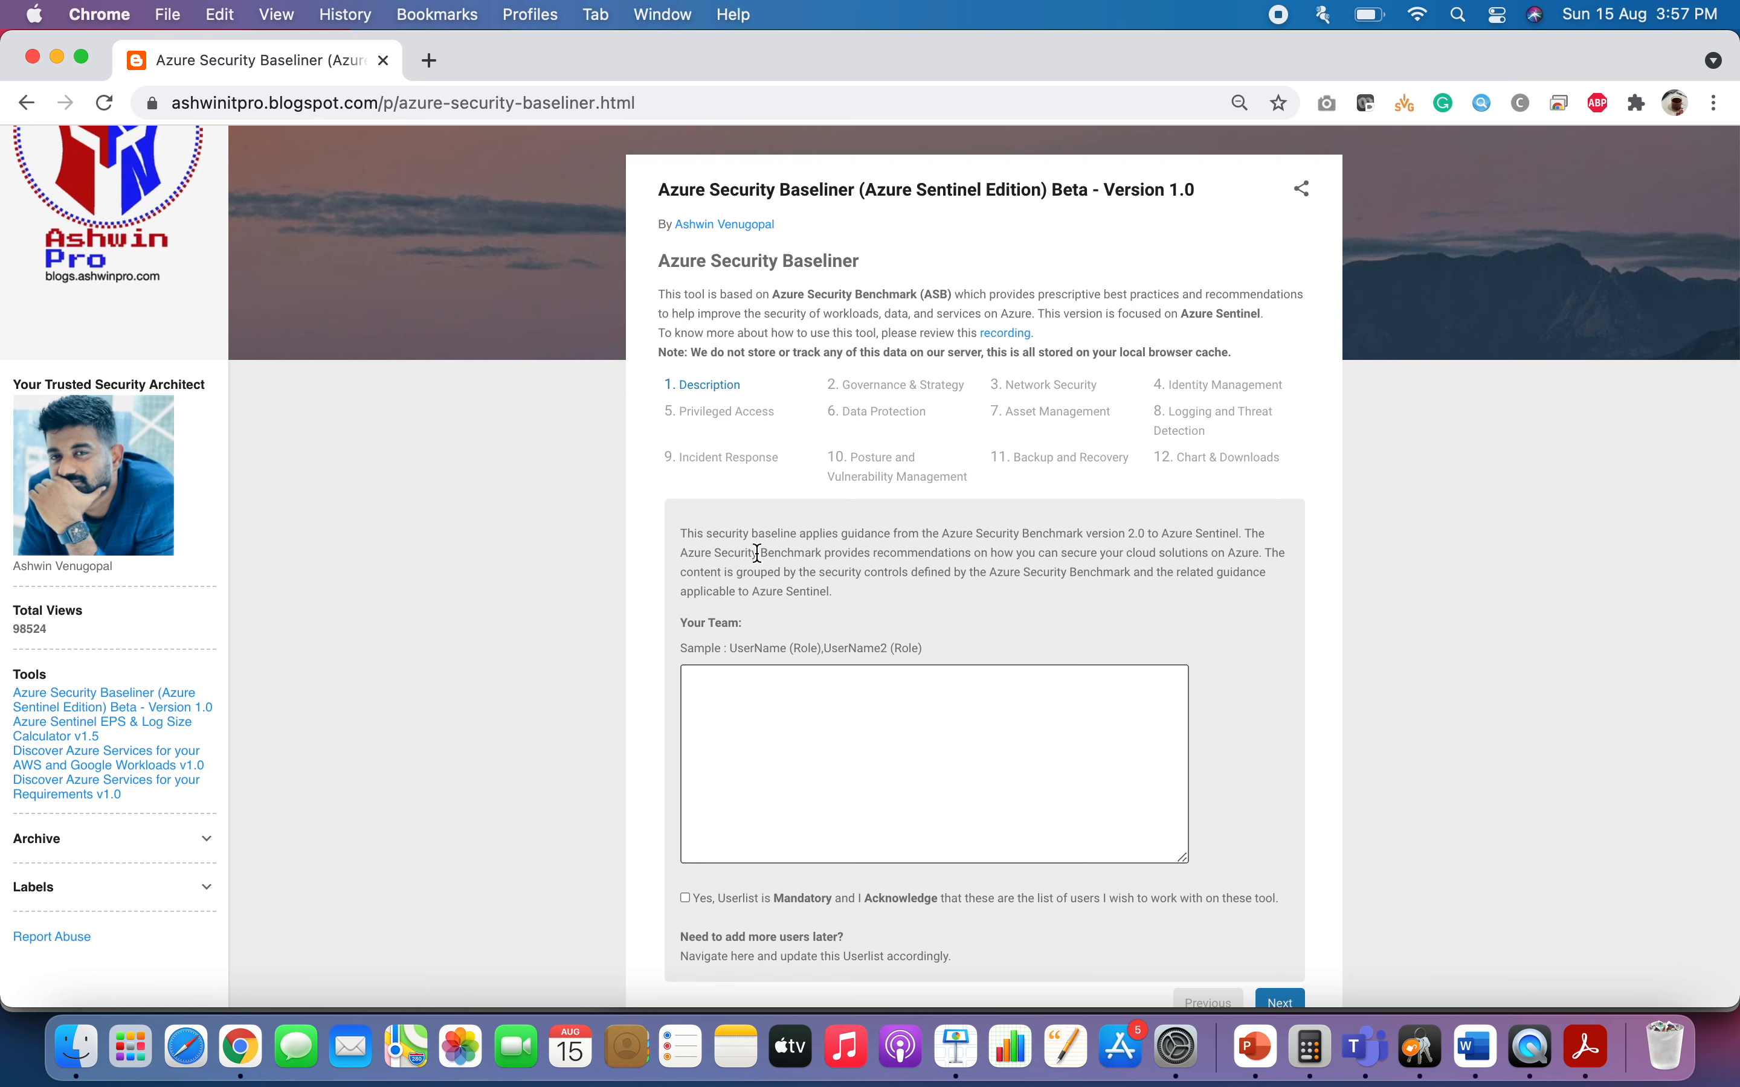
left_click(748, 707)
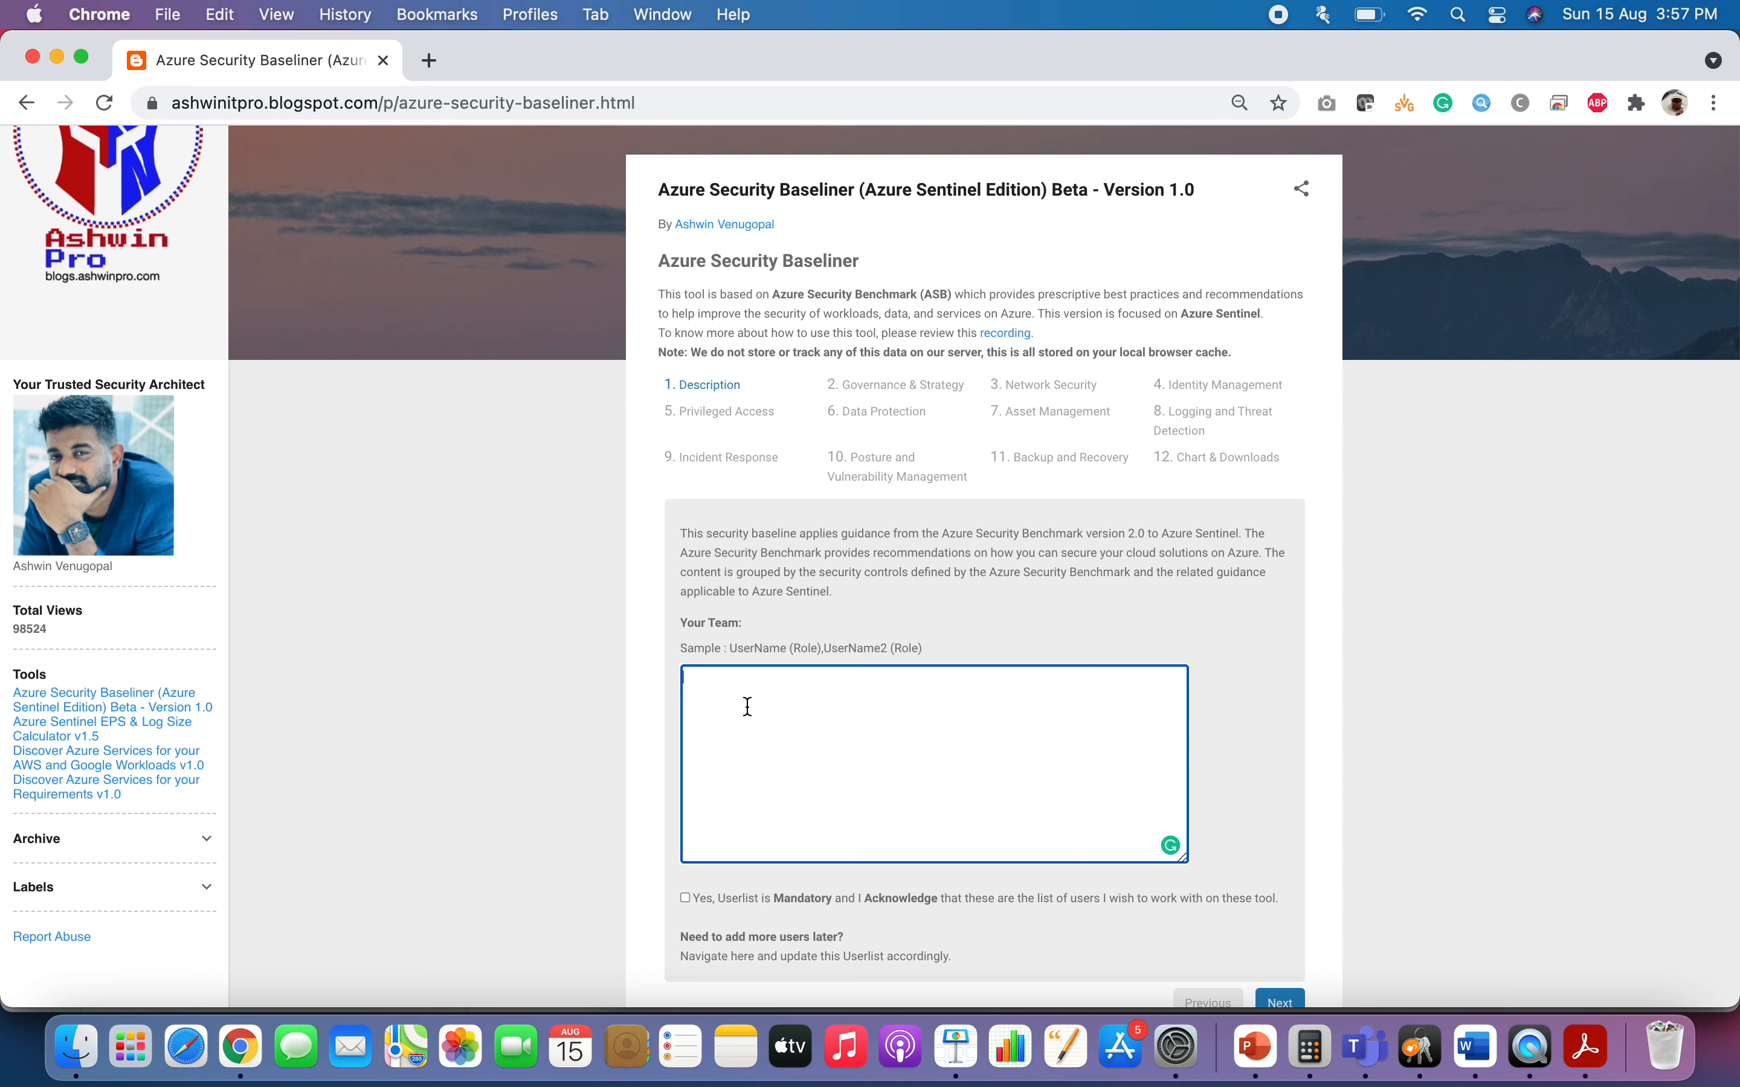
type("User 1")
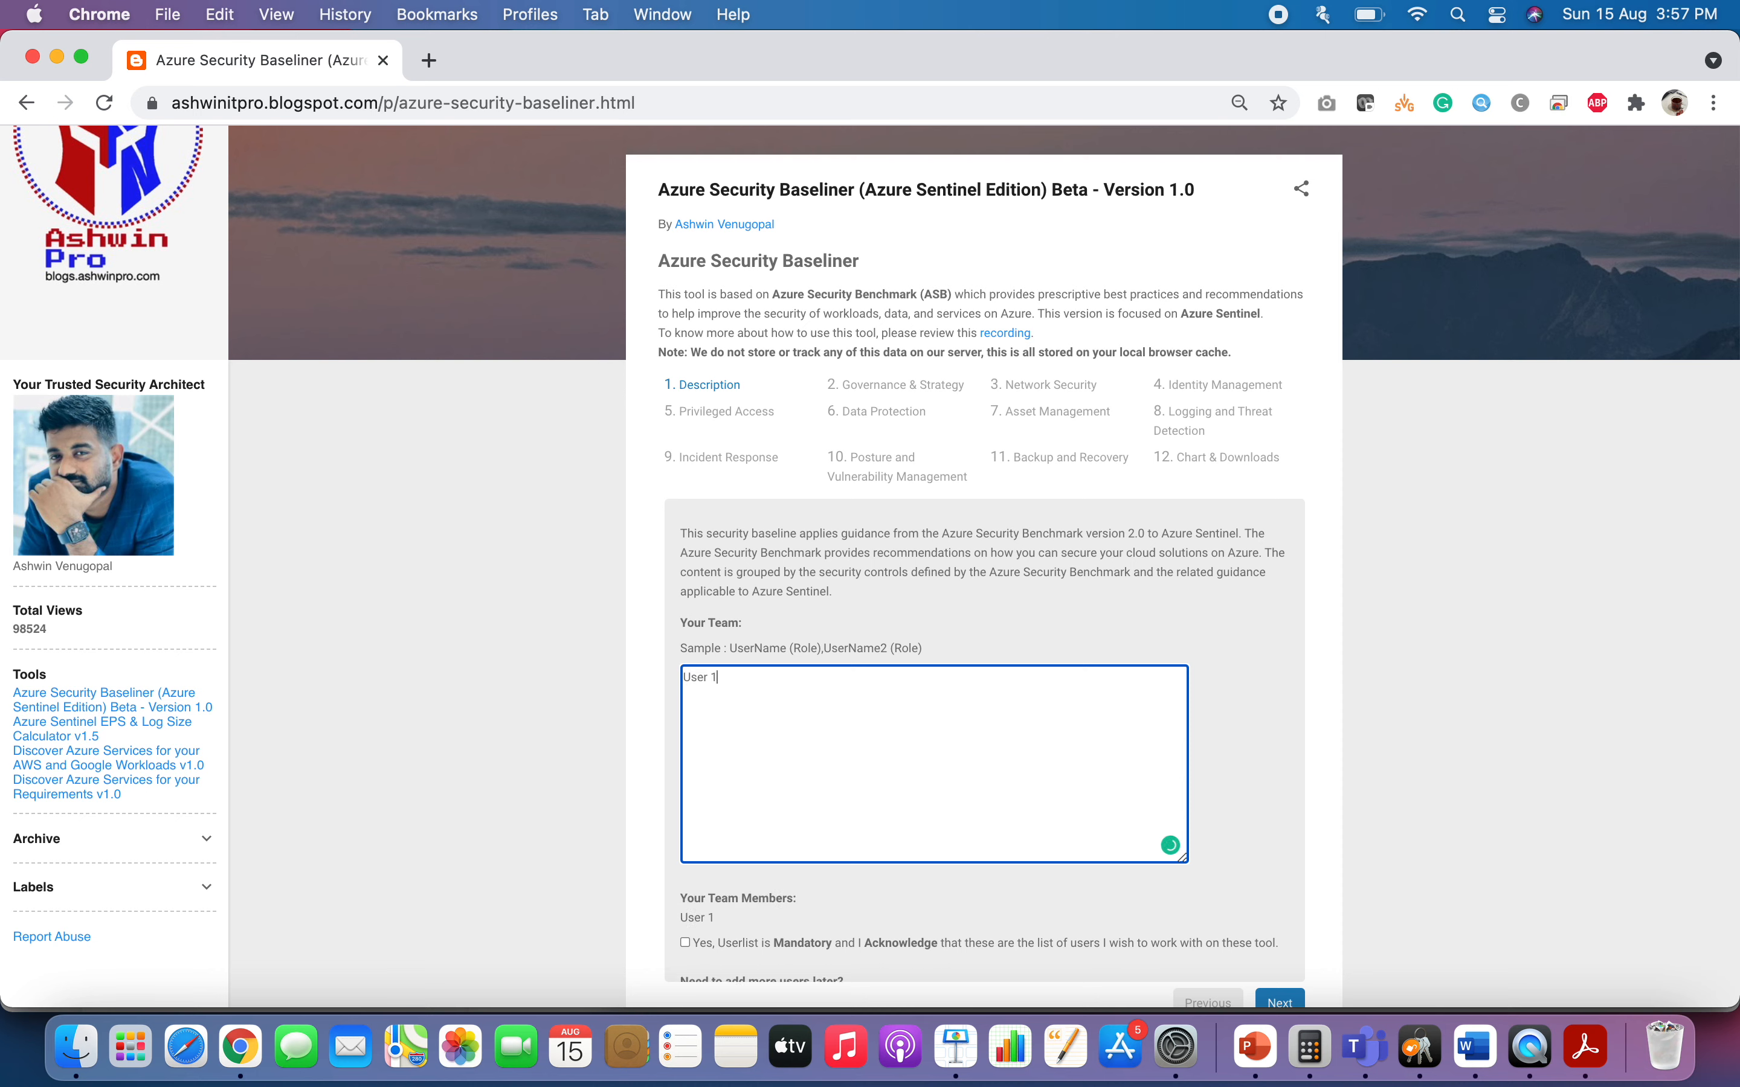
type("(Role1),U")
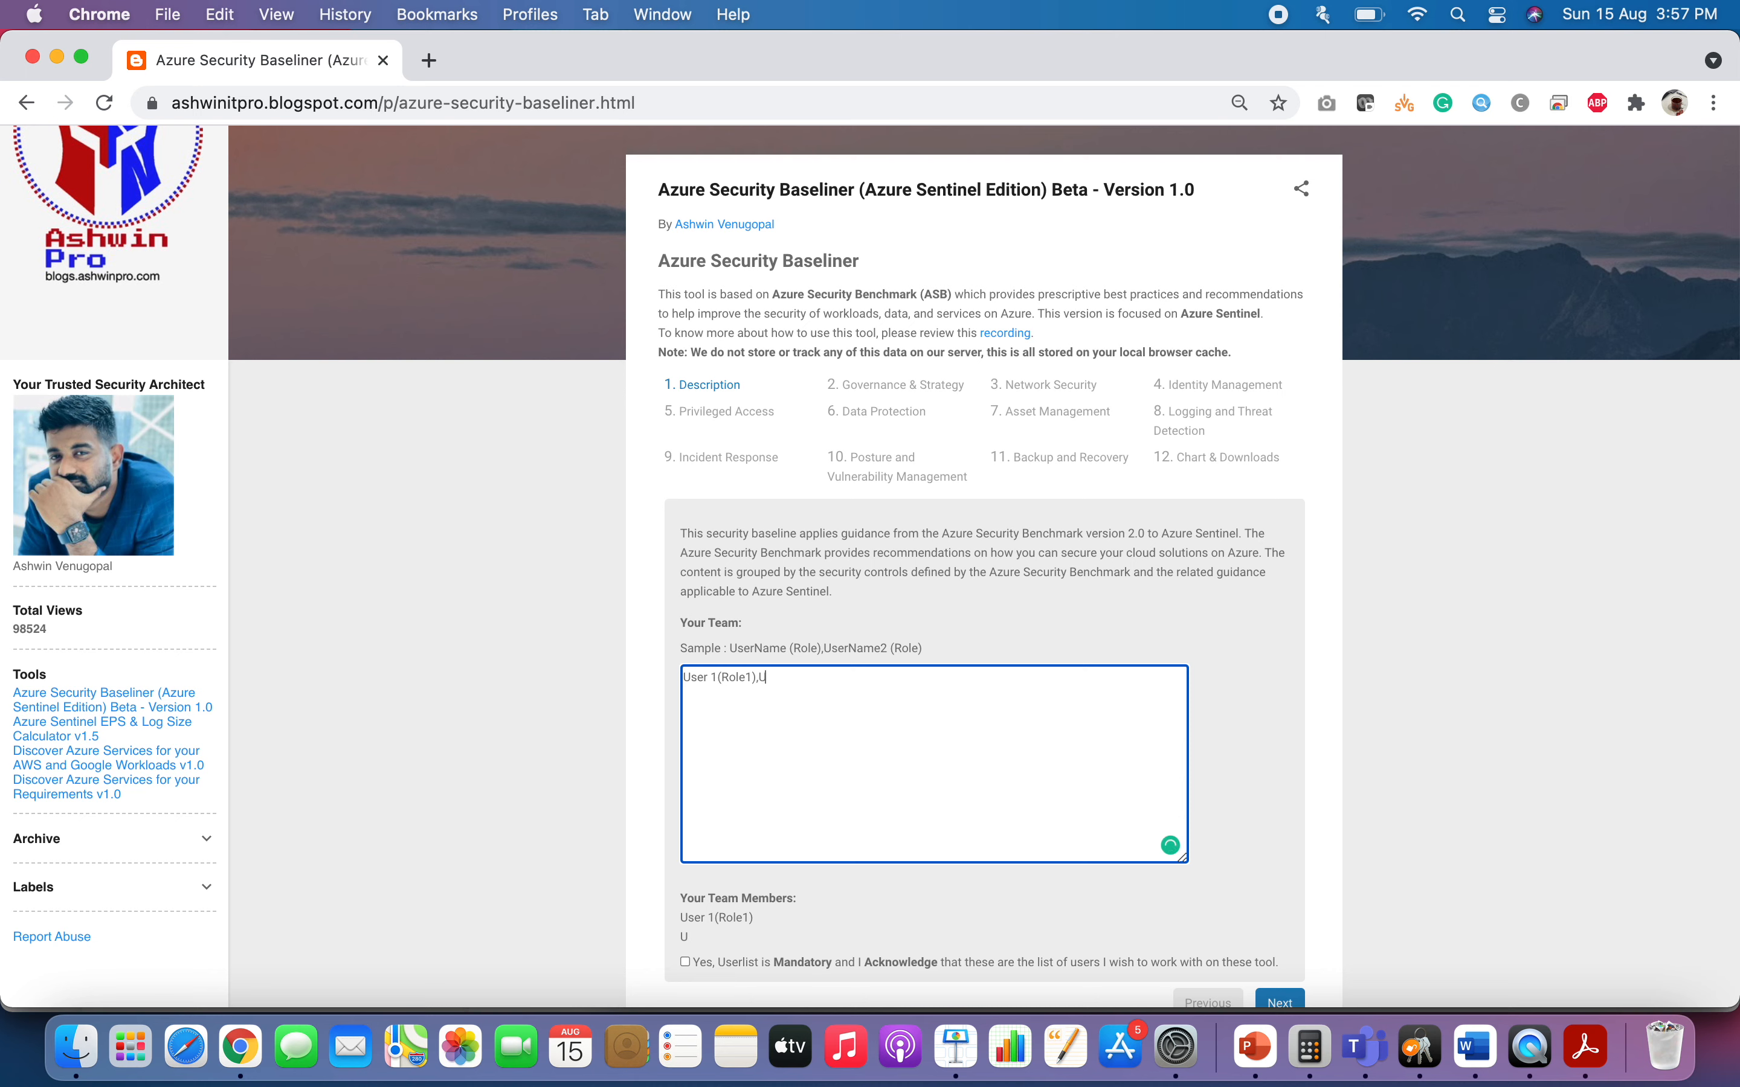
type("ser 2(Role2()")
left_click_drag(681, 879, 756, 939)
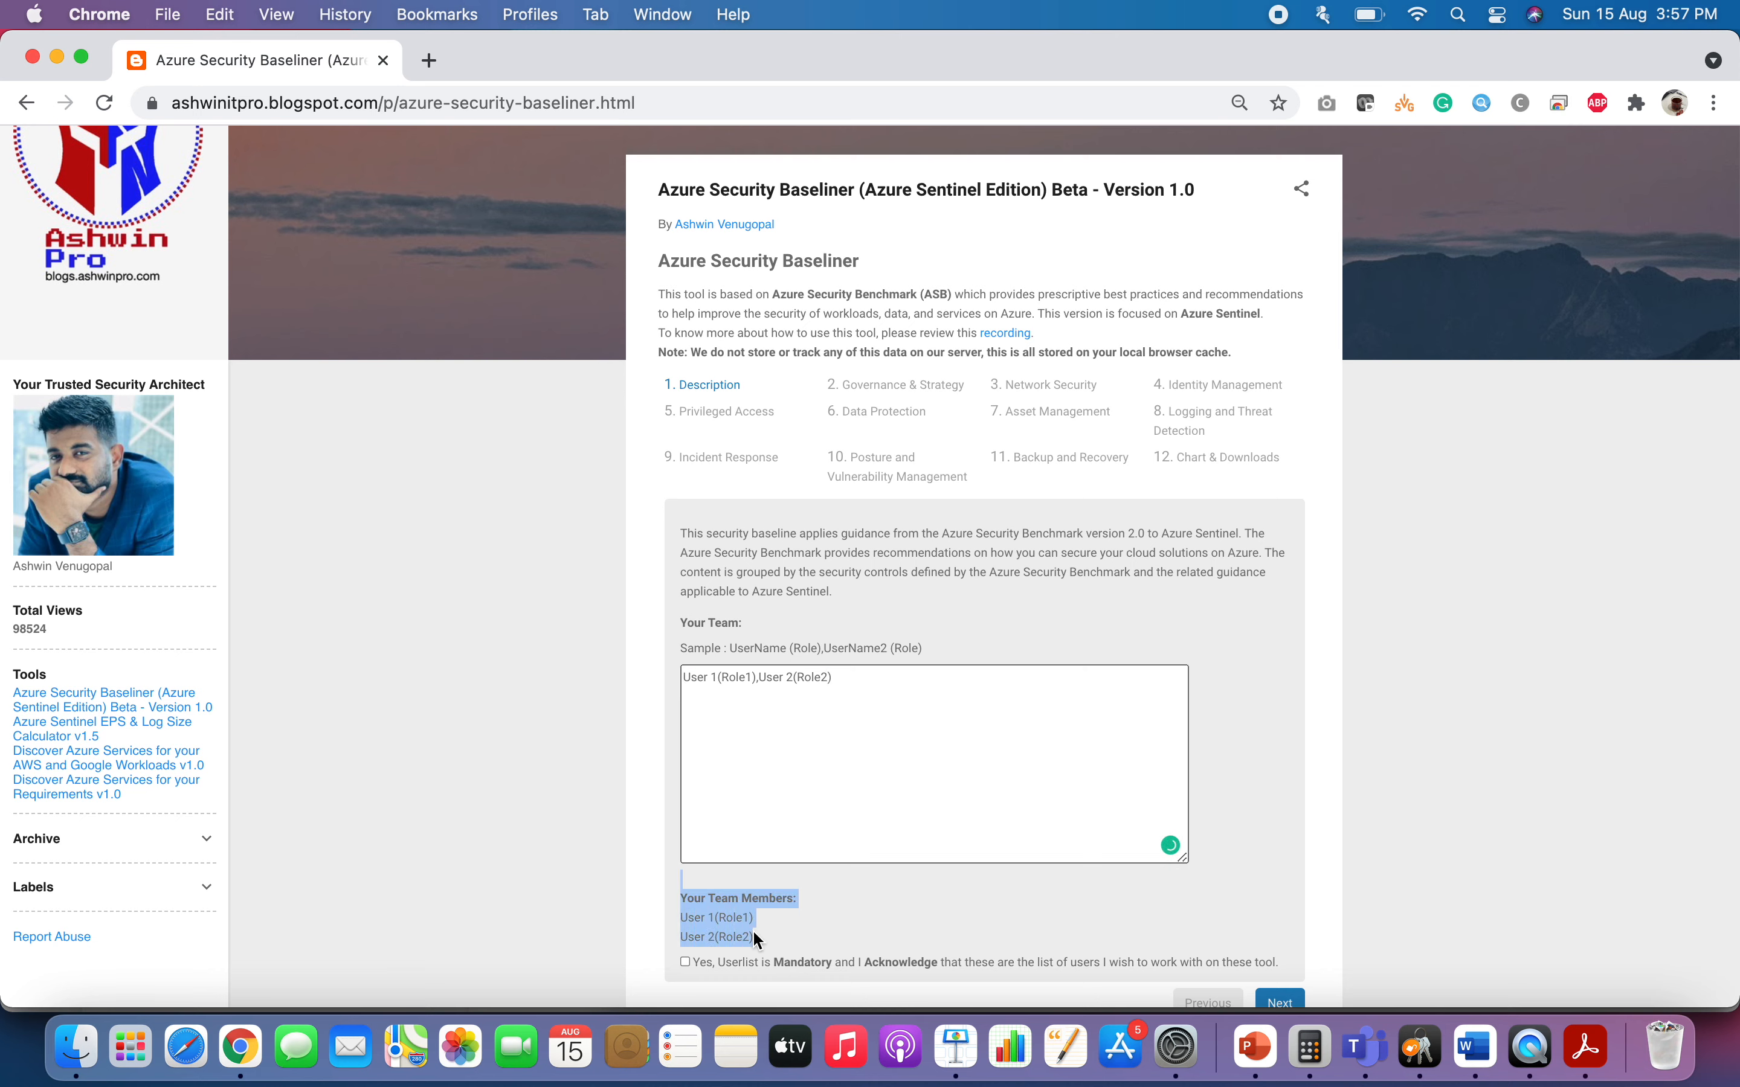
left_click(777, 922)
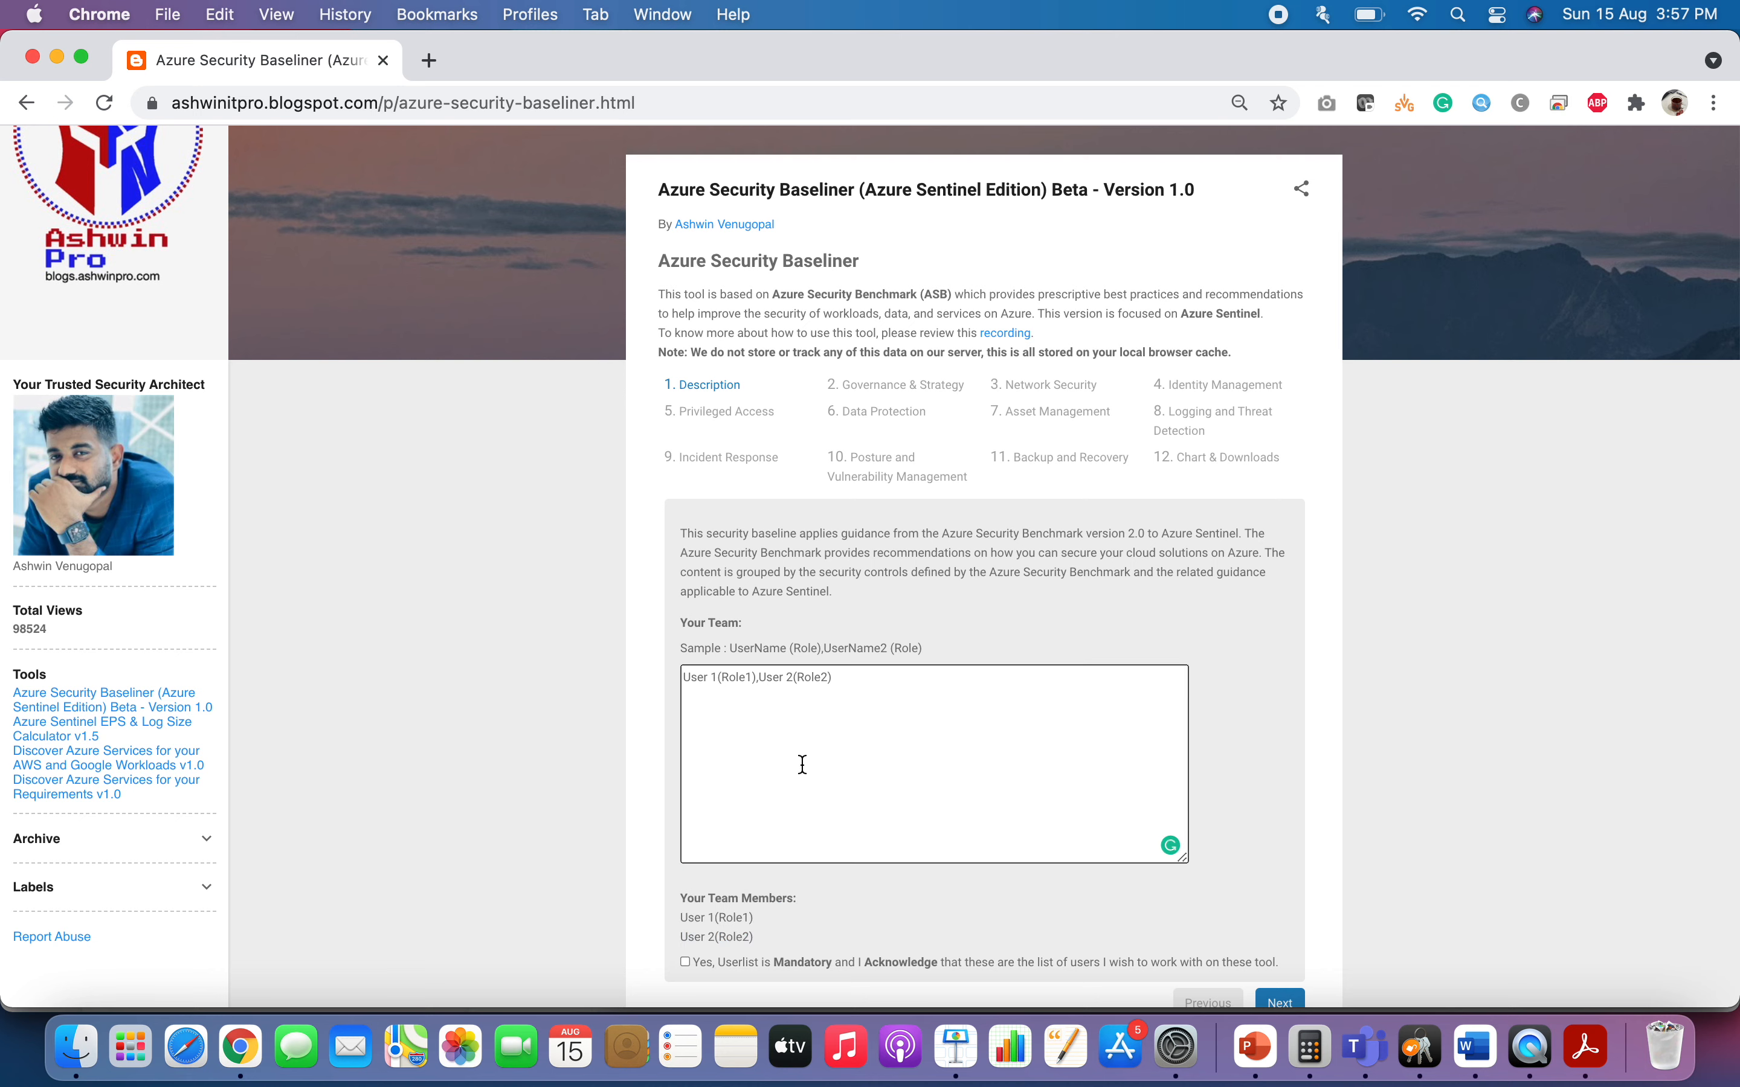
Acknowledge the mandatory user list and continue to the Governance & Strategy section.
scroll(731, 906, "down", 2)
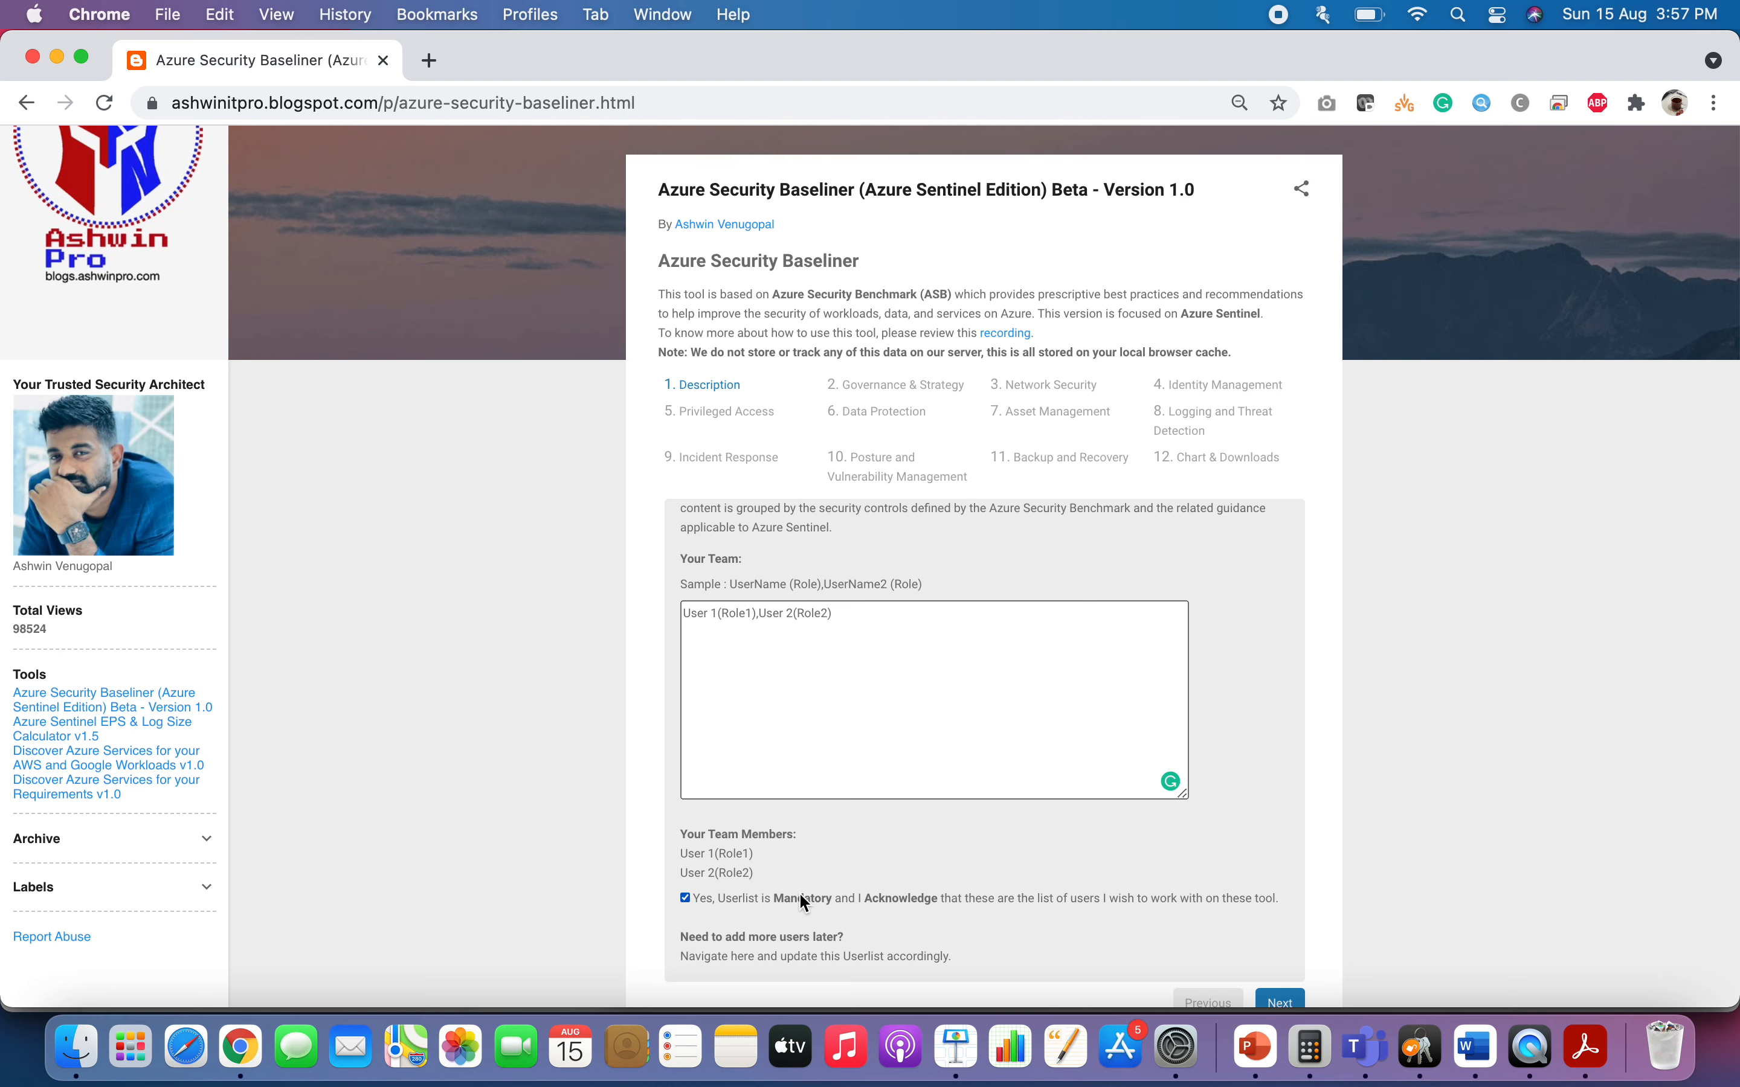
scroll(799, 892, "down", 1)
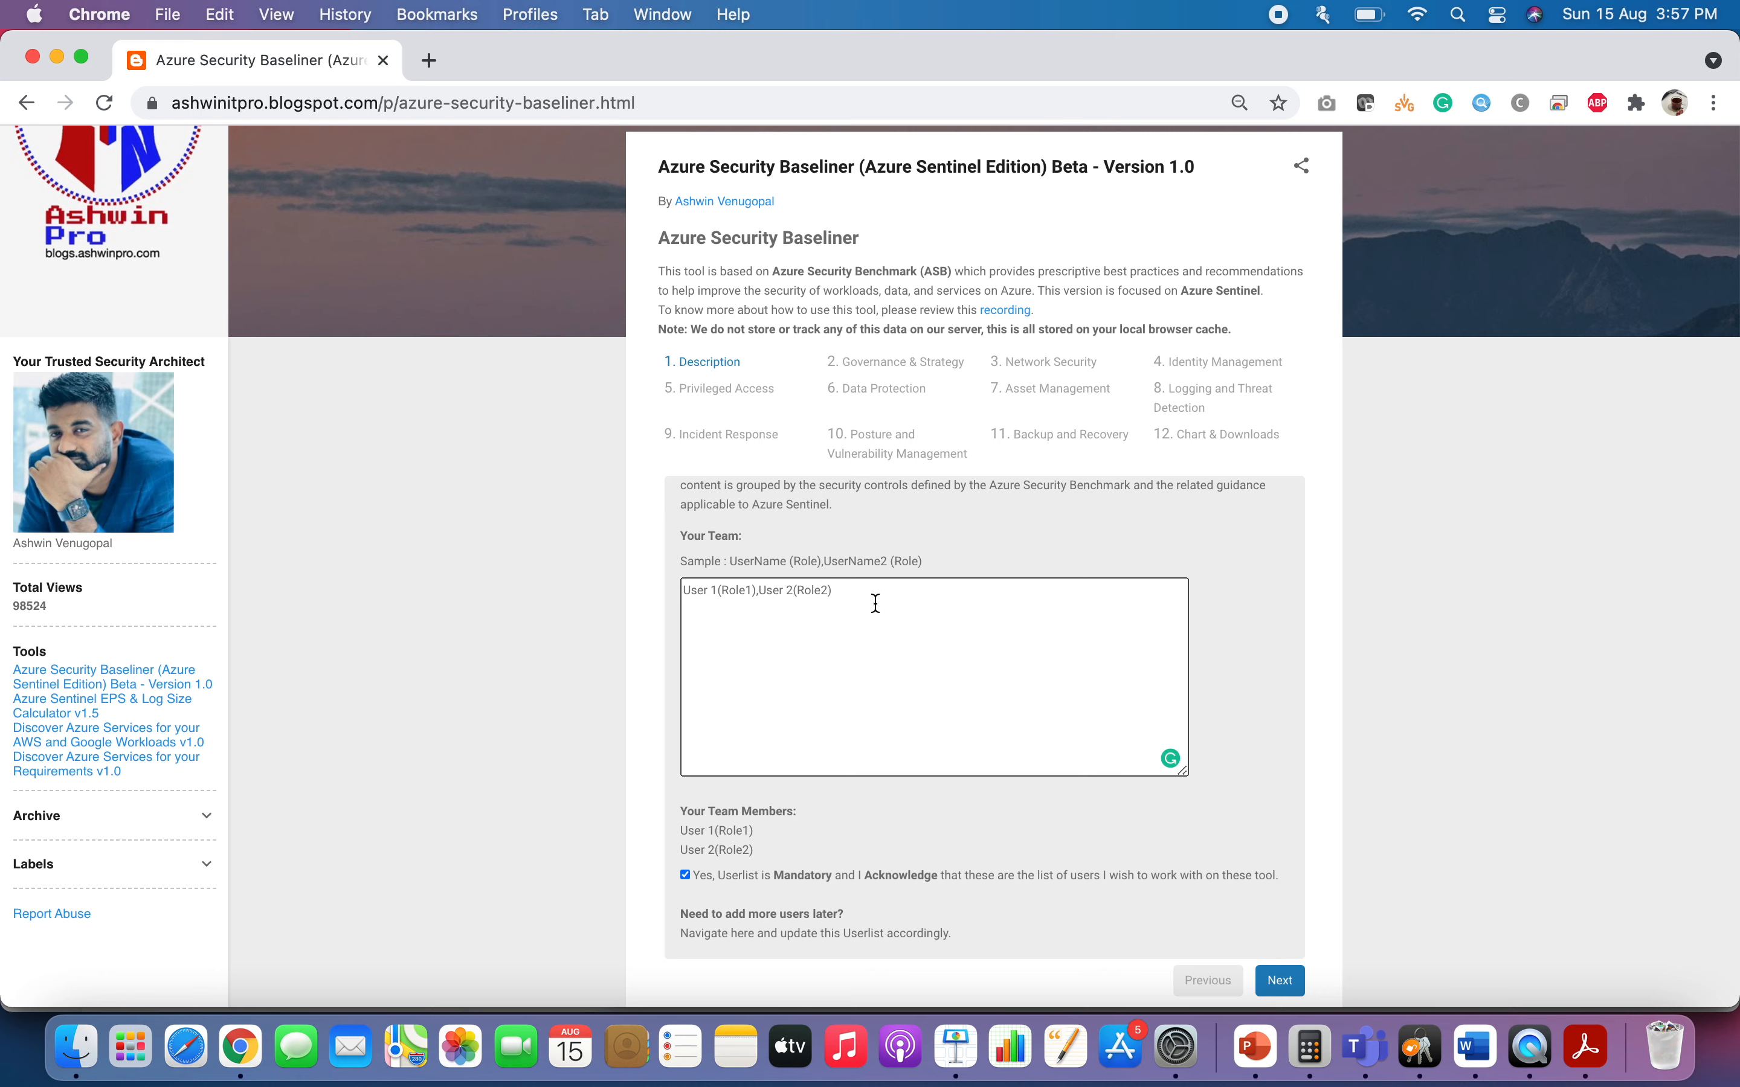
left_click(1286, 982)
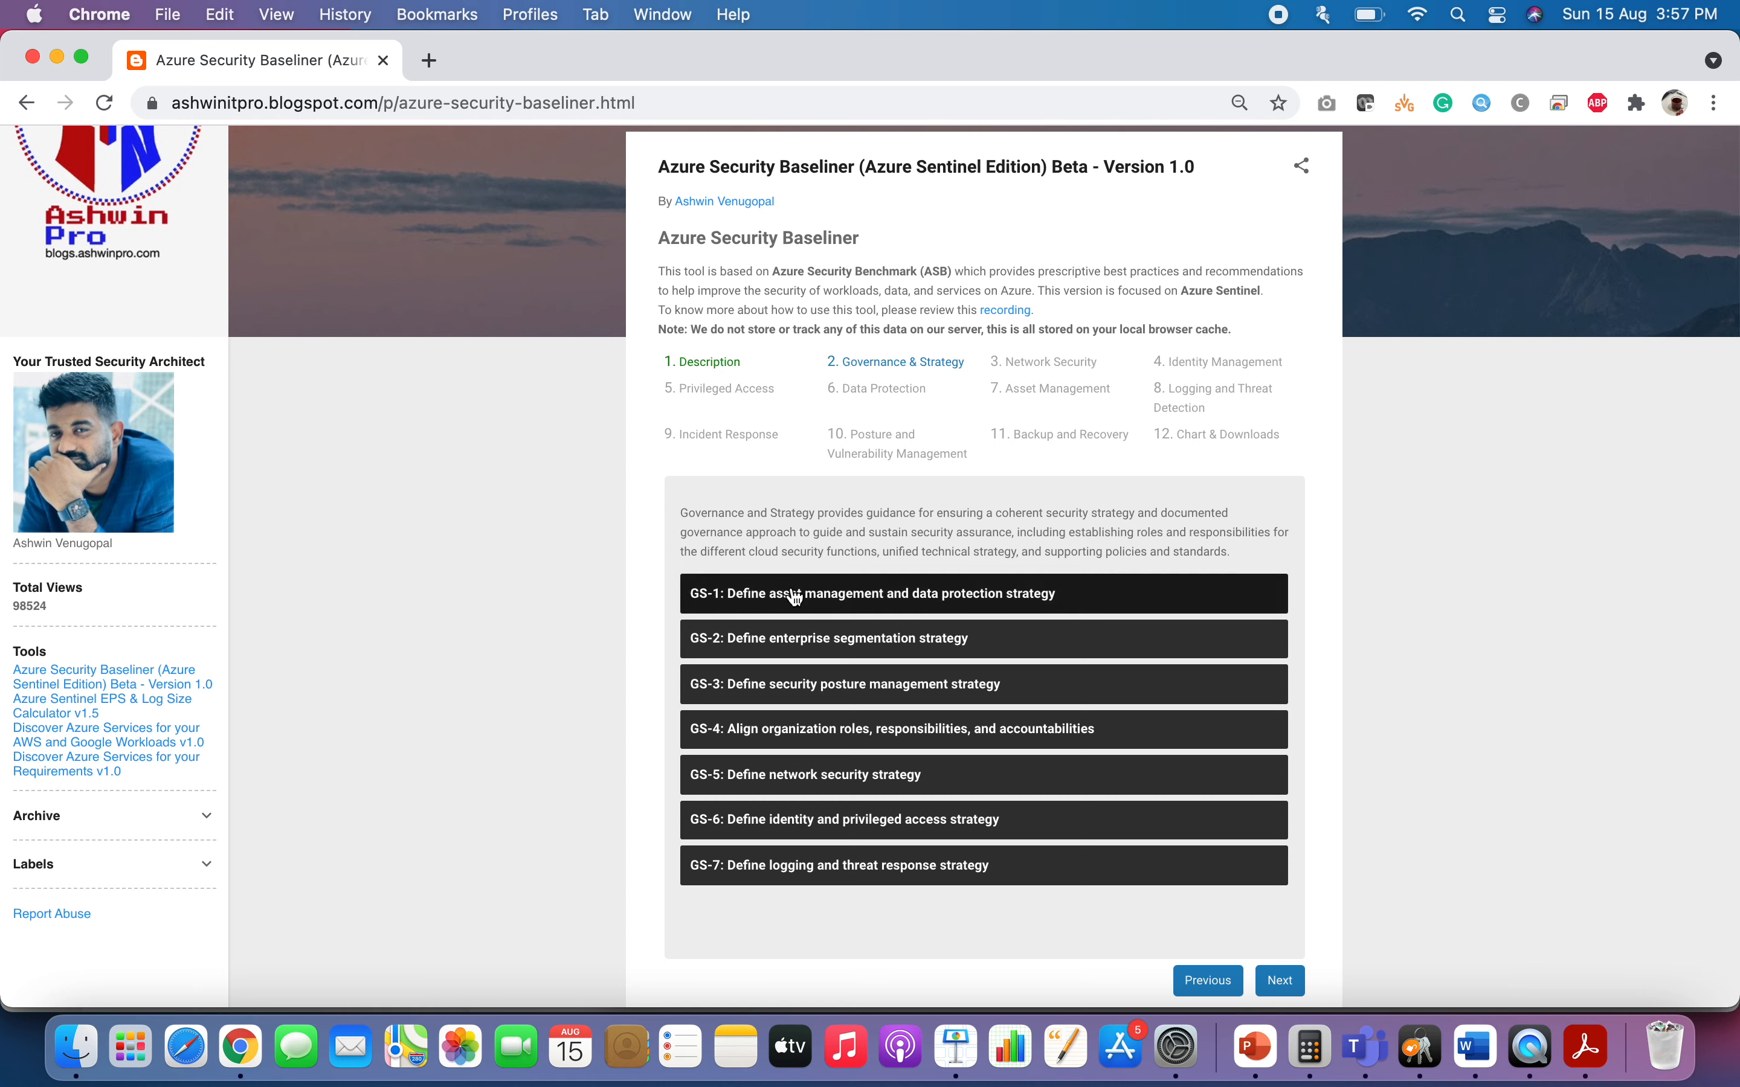
Expand GS-1 on asset management and data protection strategy and set the status of "Identify the Business Risks" to Completed.
left_click(847, 597)
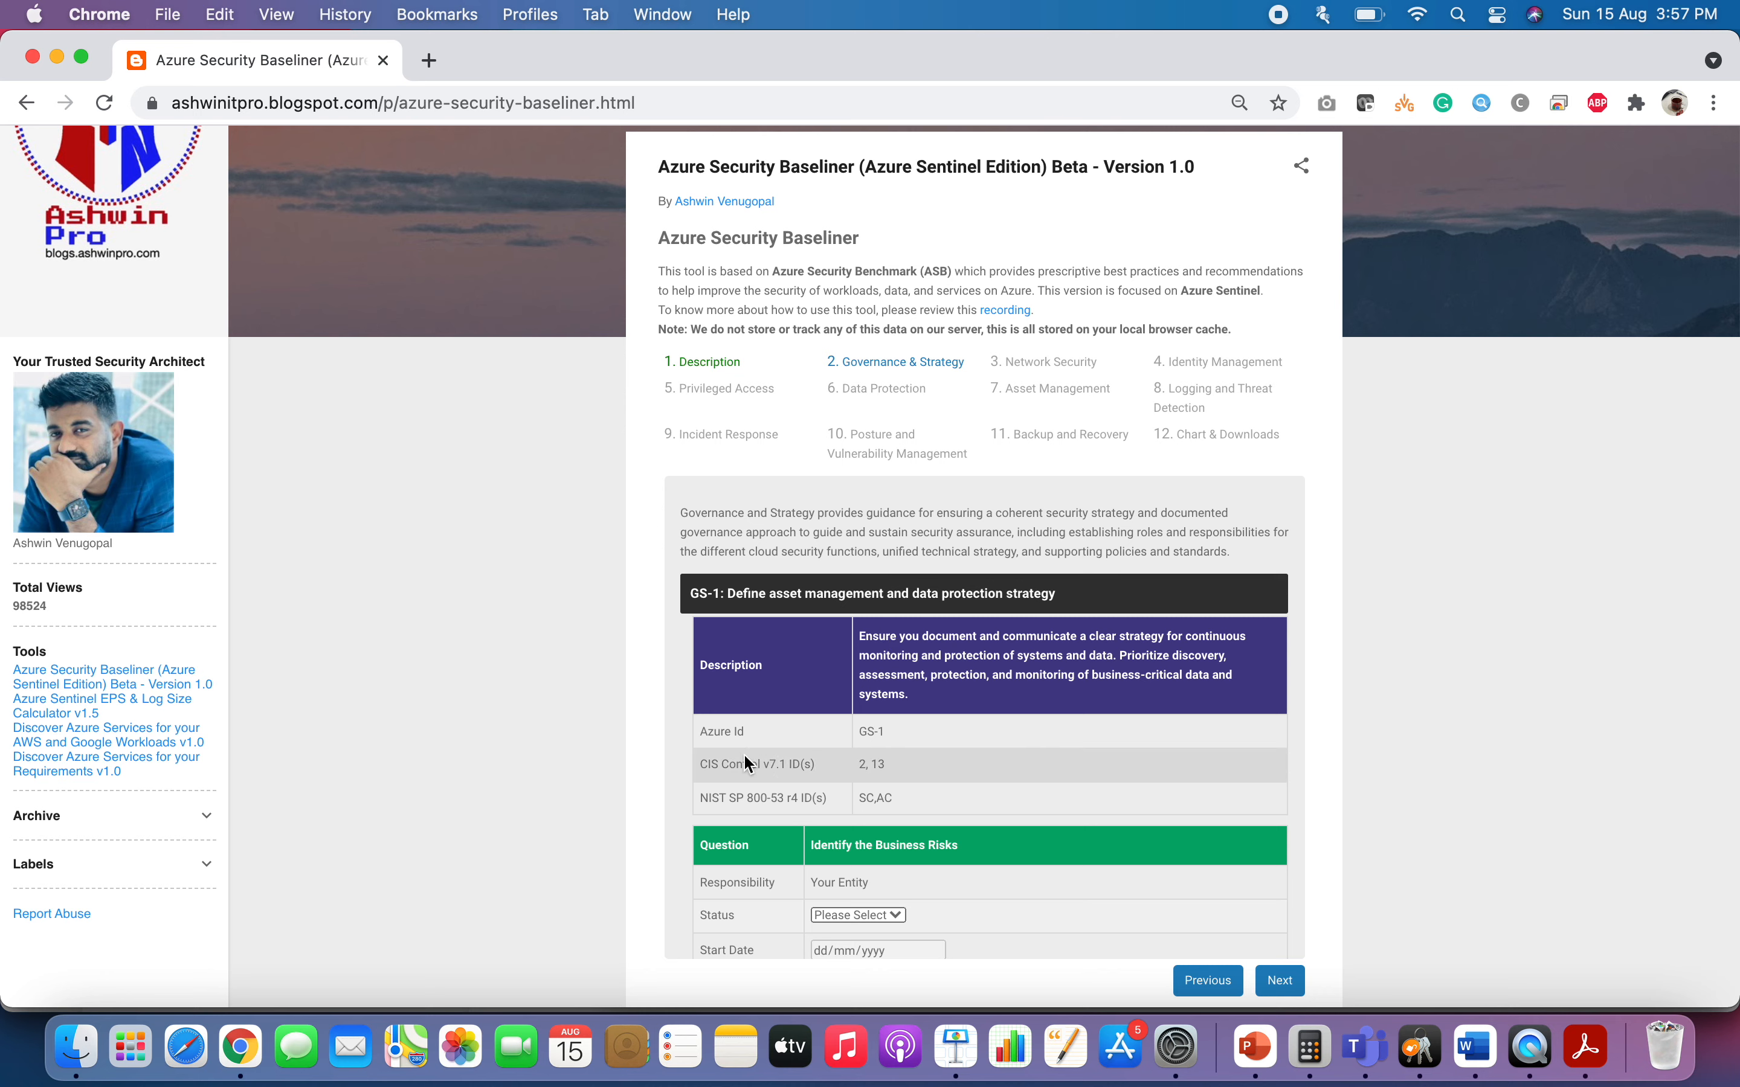
scroll(741, 777, "down", 3)
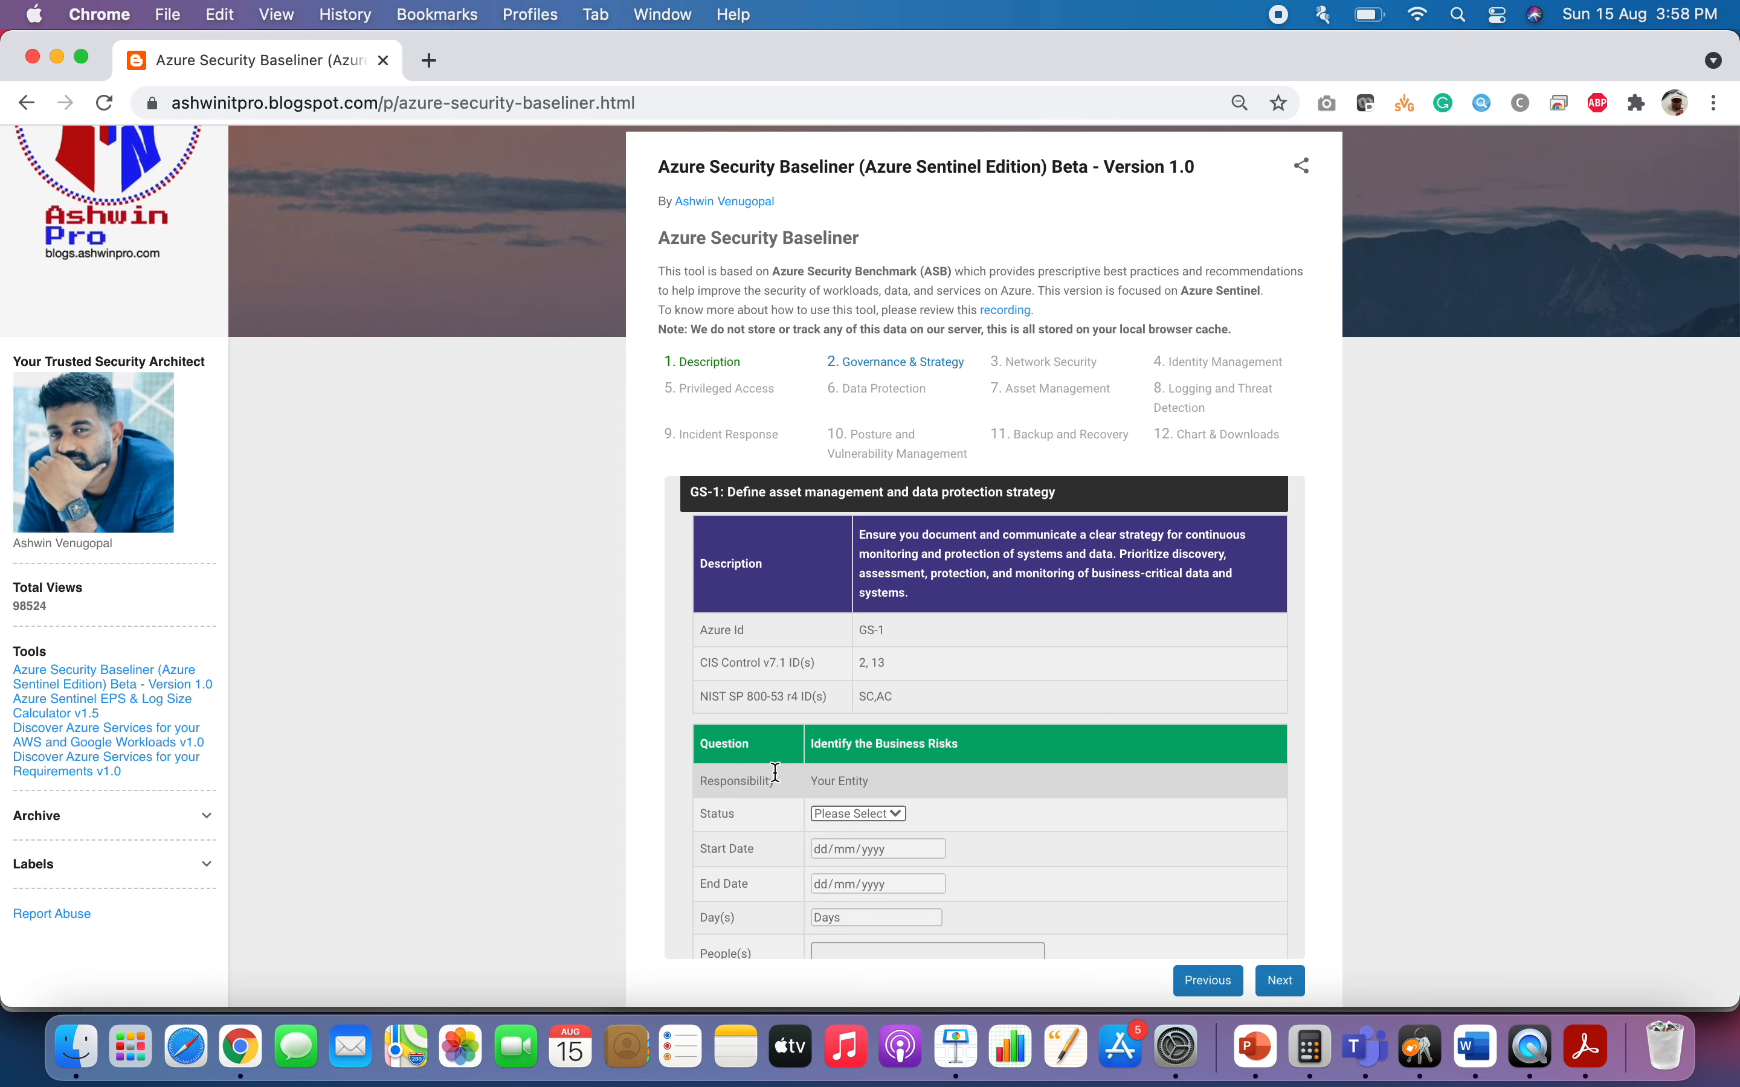
left_click_drag(810, 782, 856, 783)
triple_click(909, 744)
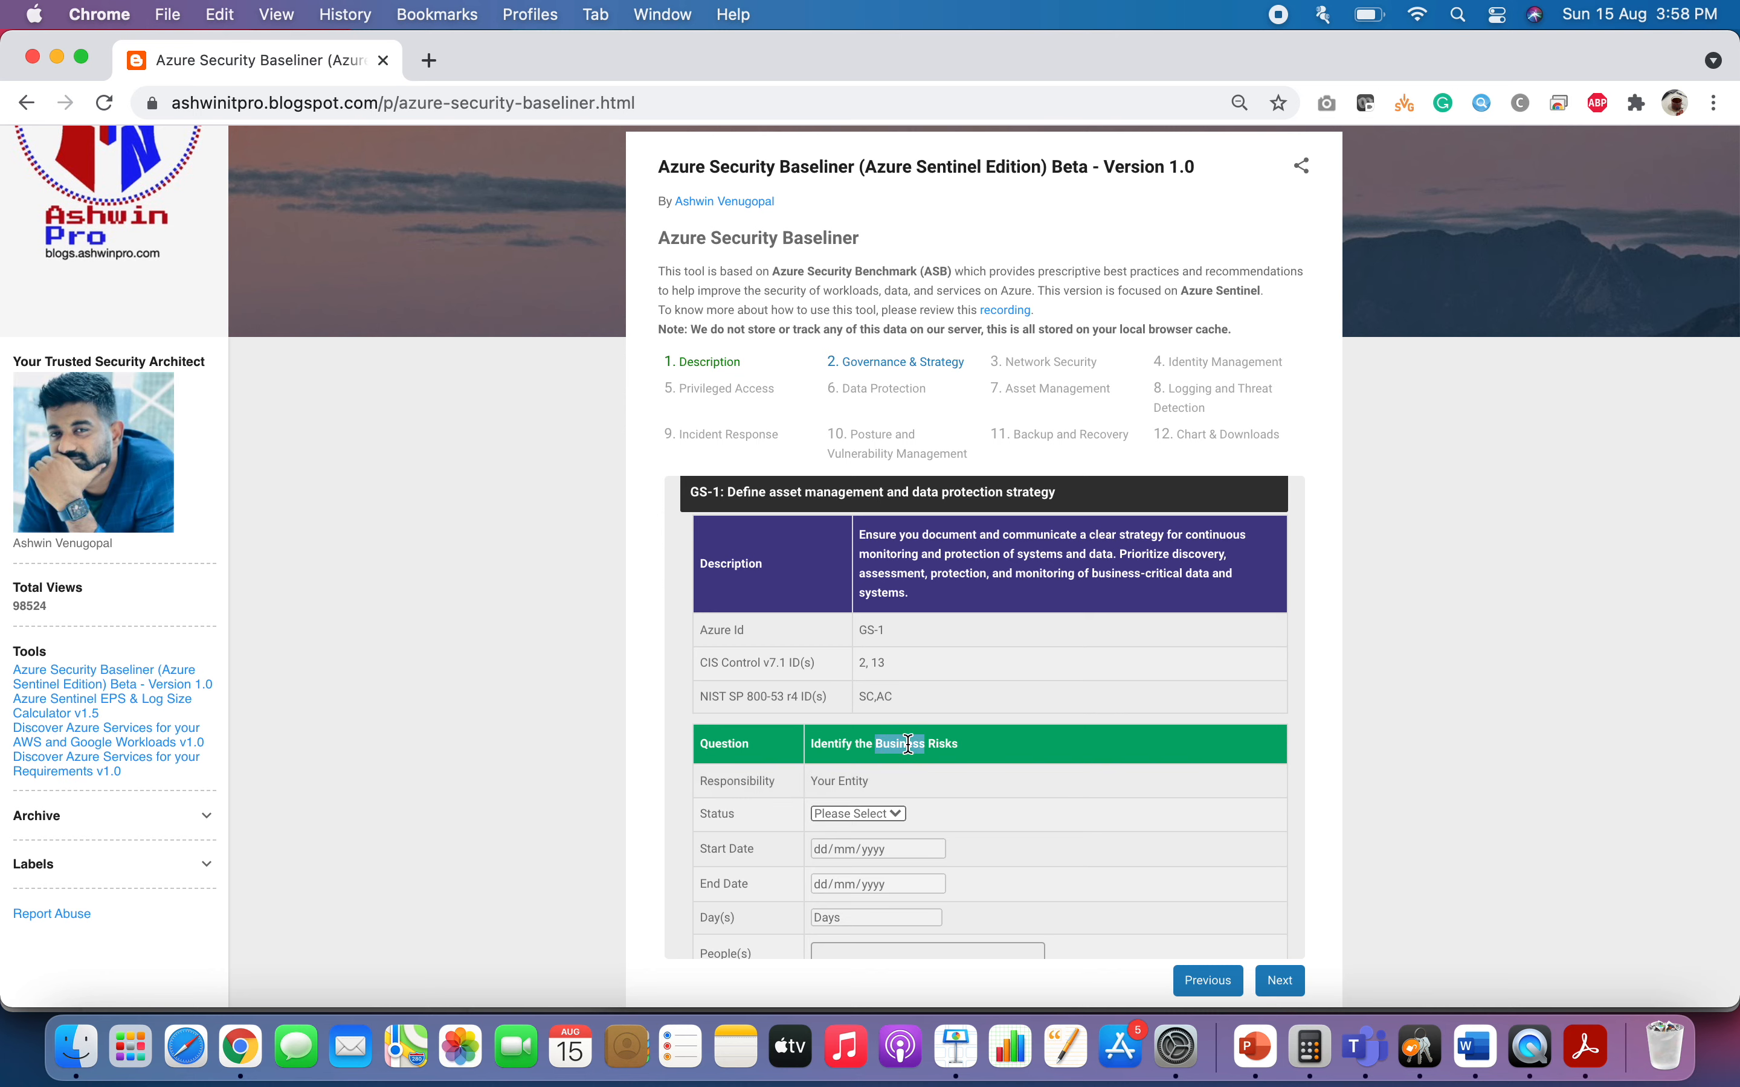
left_click(845, 813)
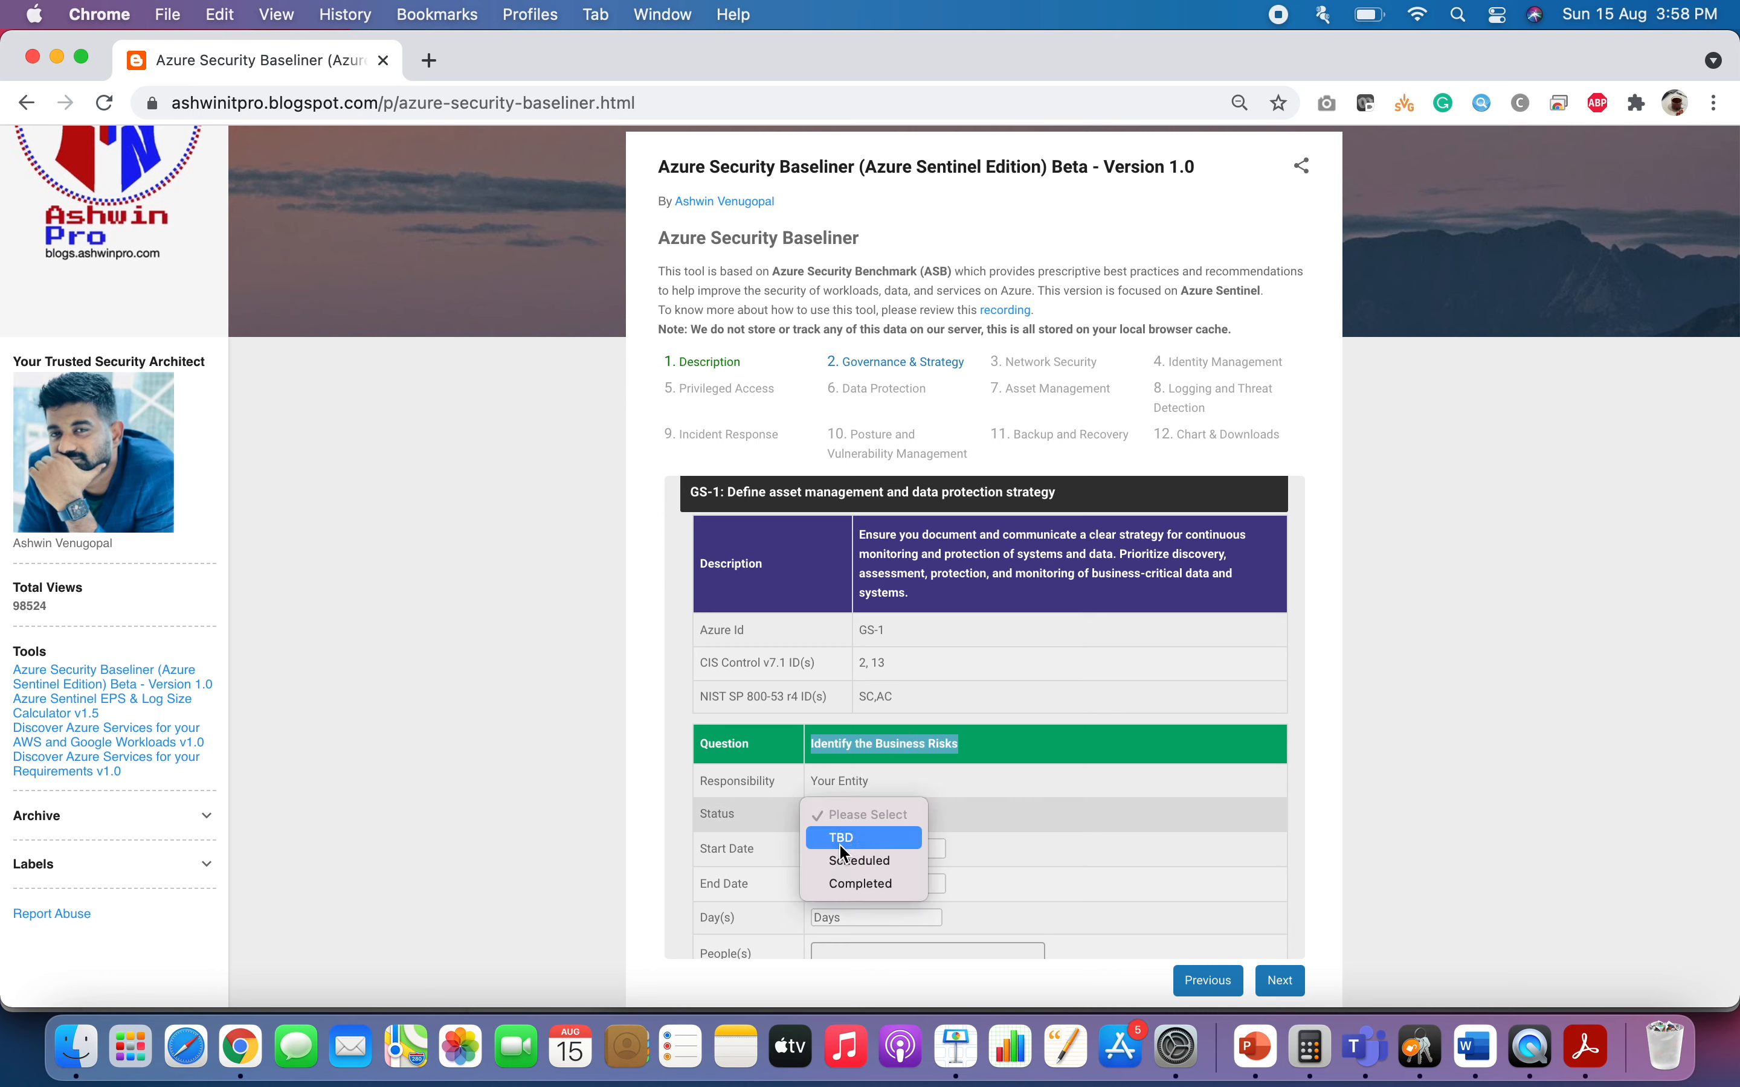
left_click(843, 885)
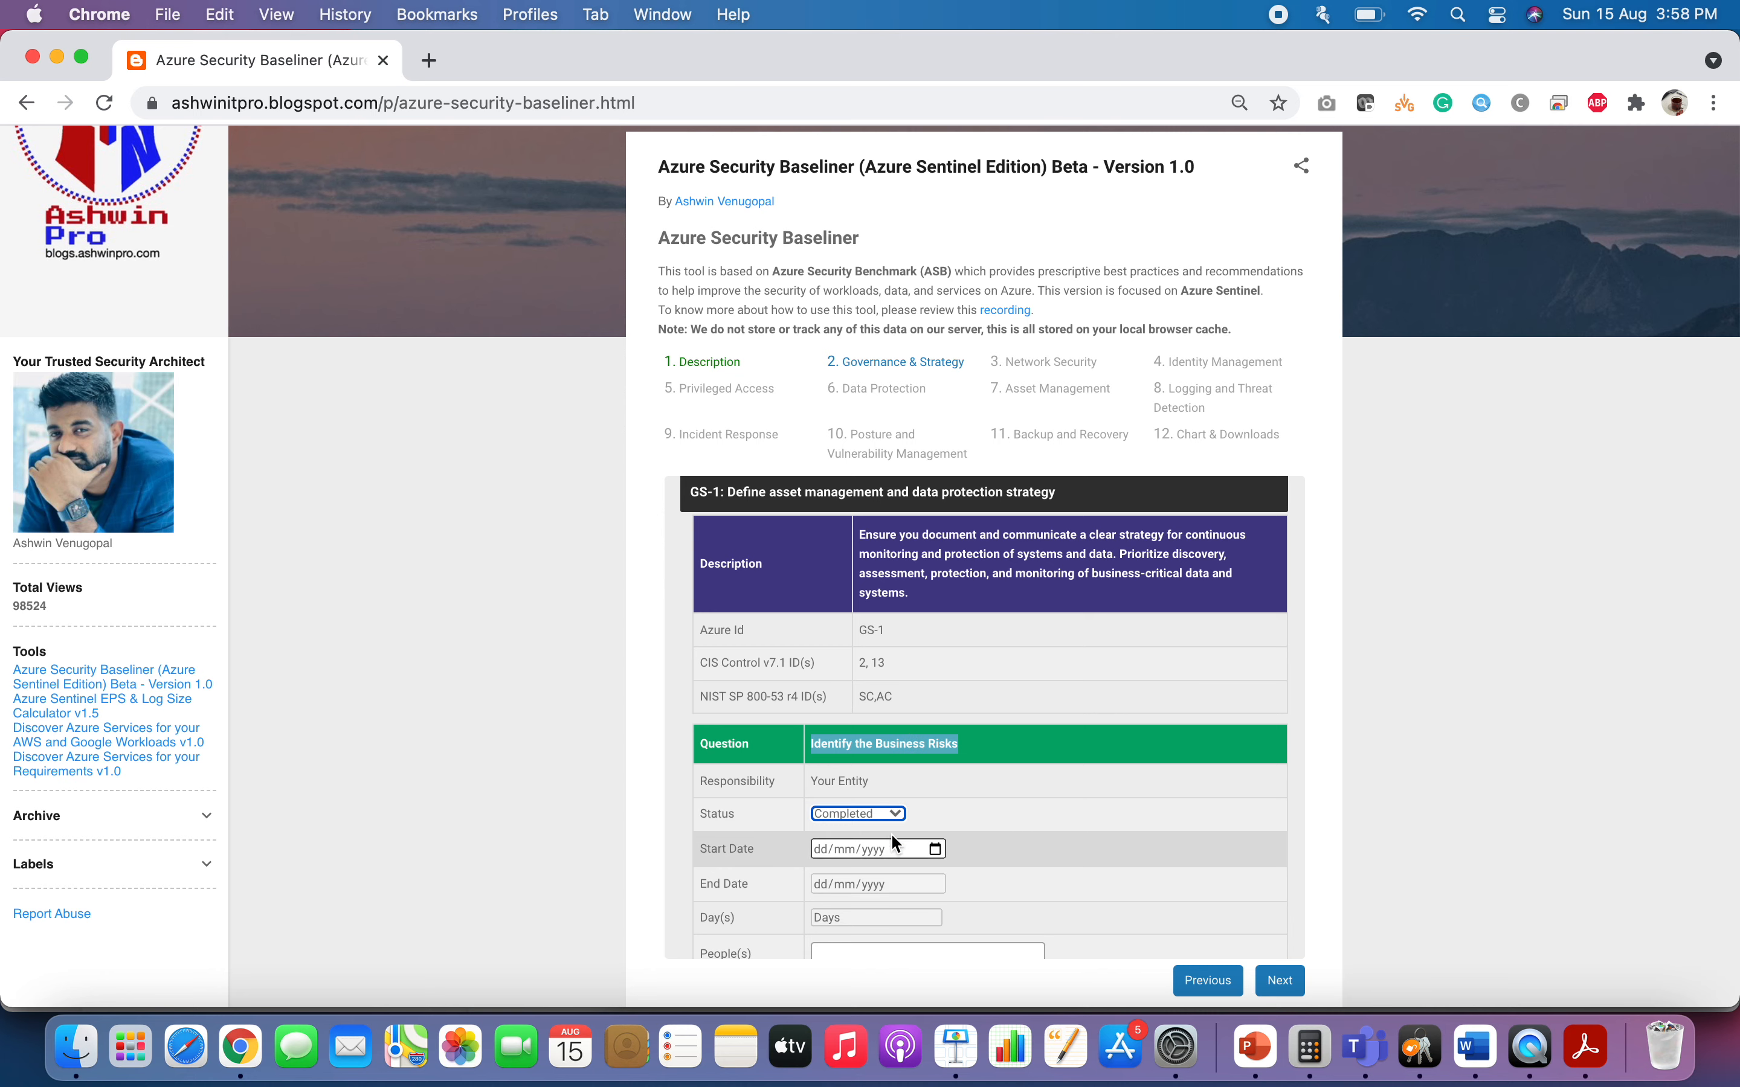
Set the Start Date of "Identify the Business Risks" to 01/07/2021.
left_click(934, 850)
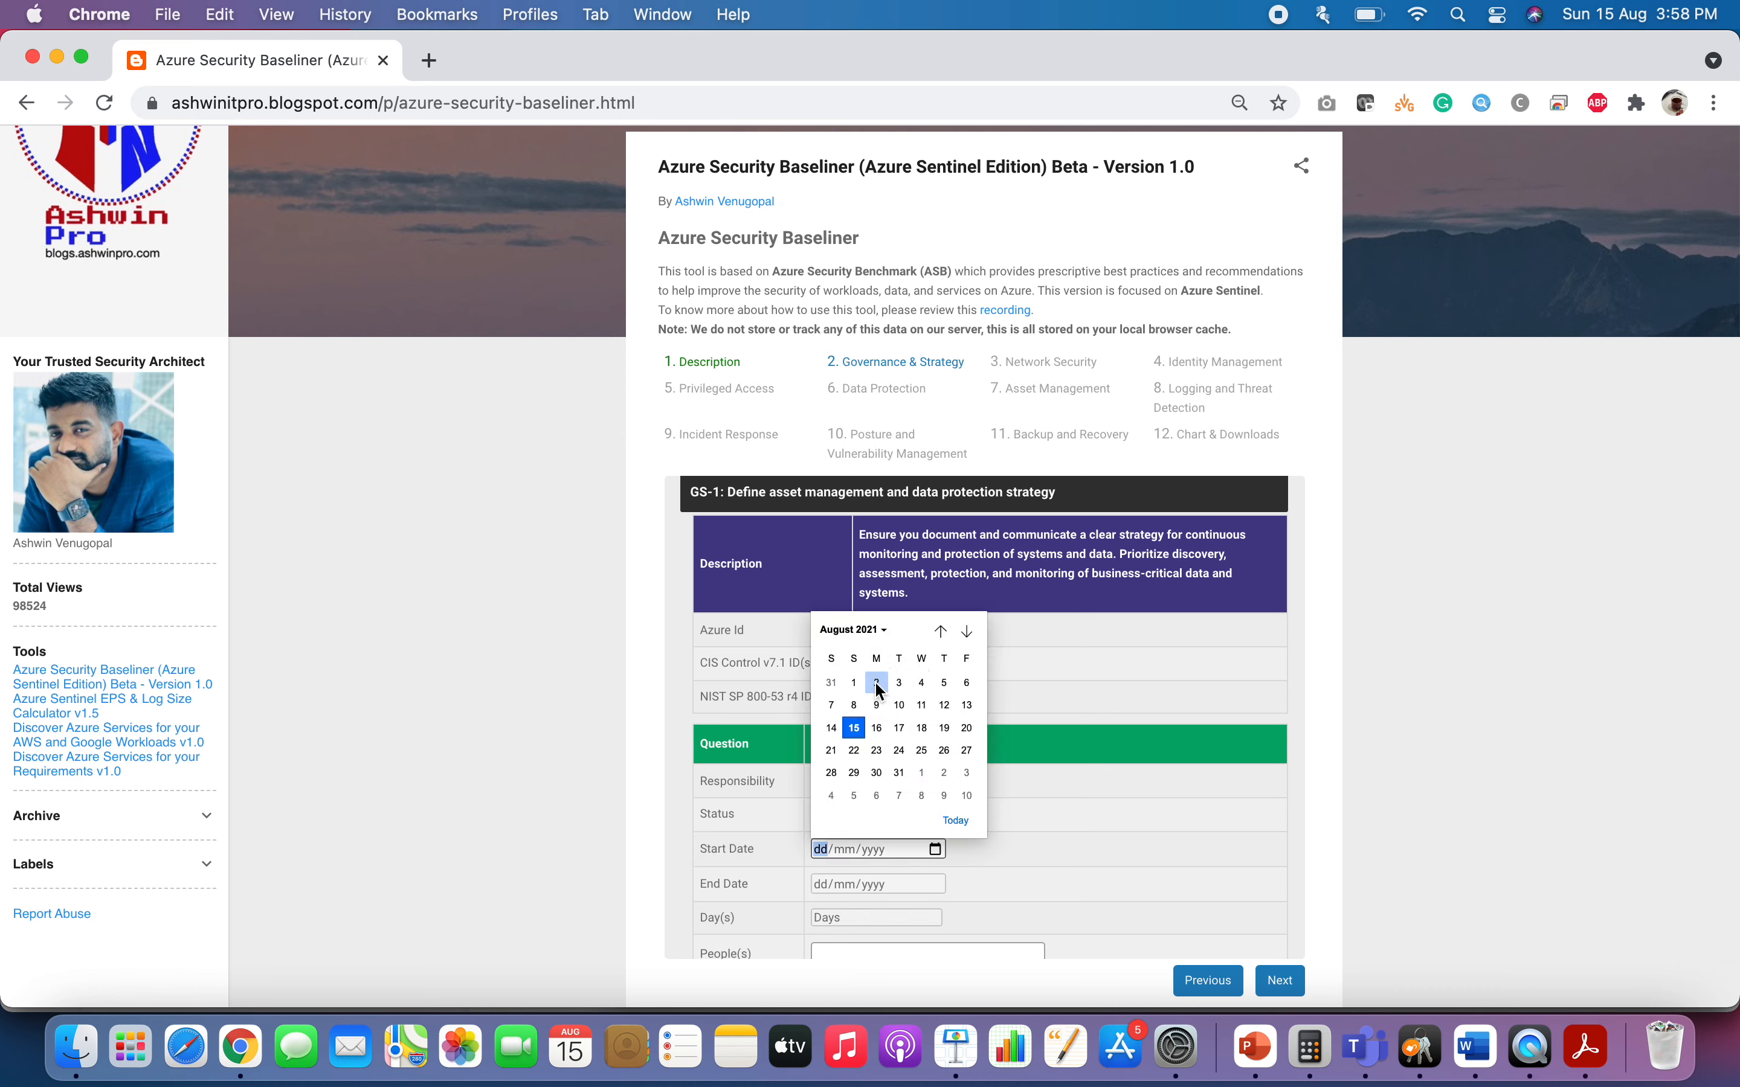
left_click(942, 631)
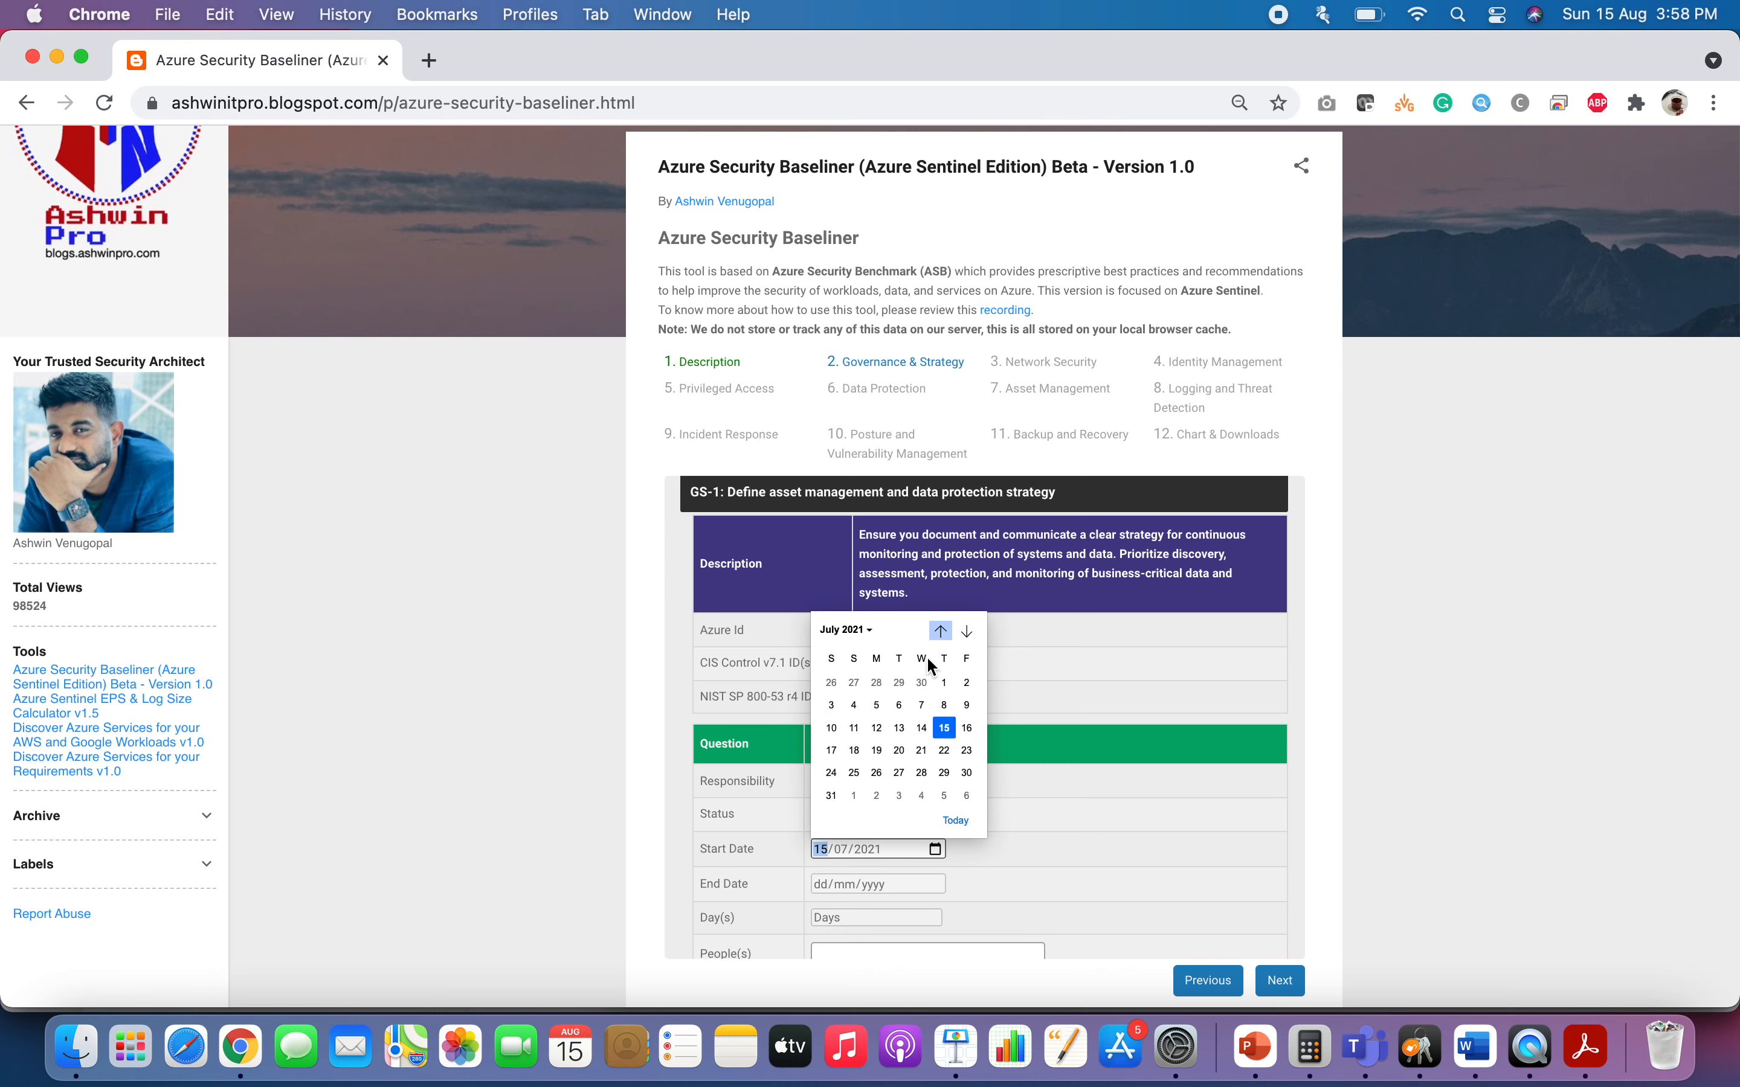
left_click(943, 683)
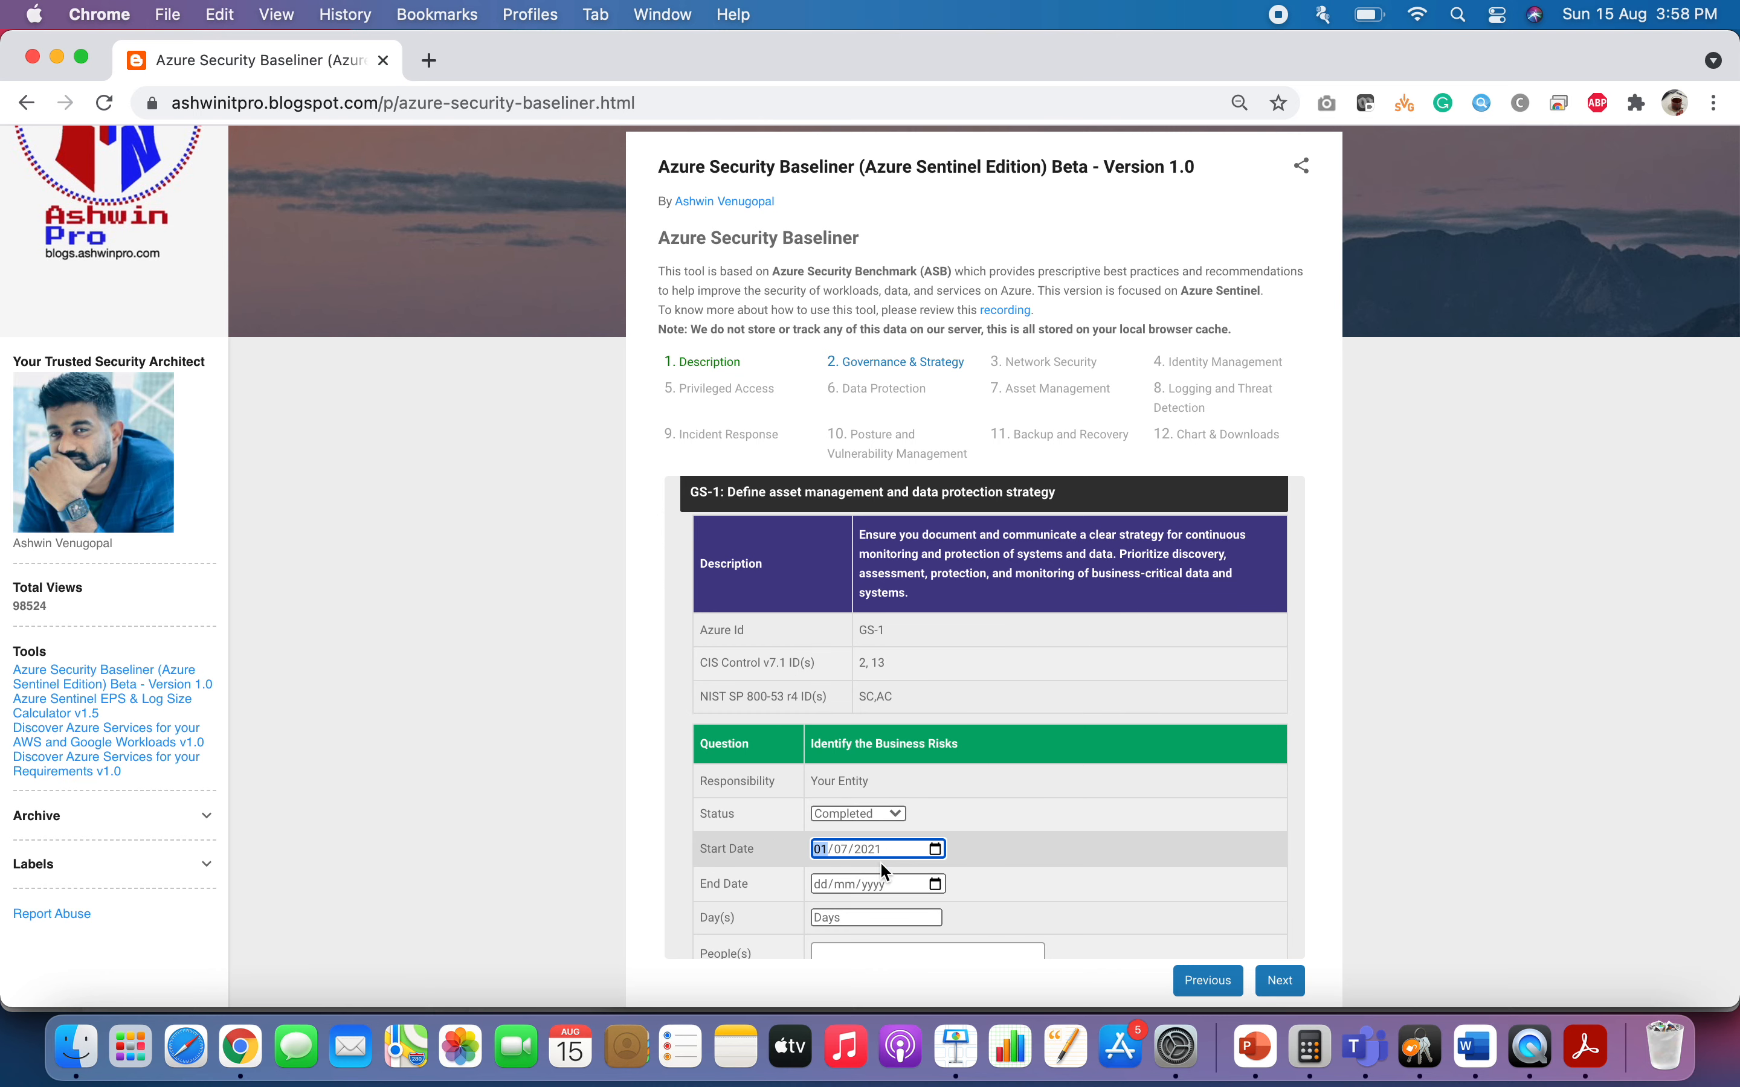
Try to set the End Date of "Identify the Business Risks" to 19/08/2021.
left_click(935, 884)
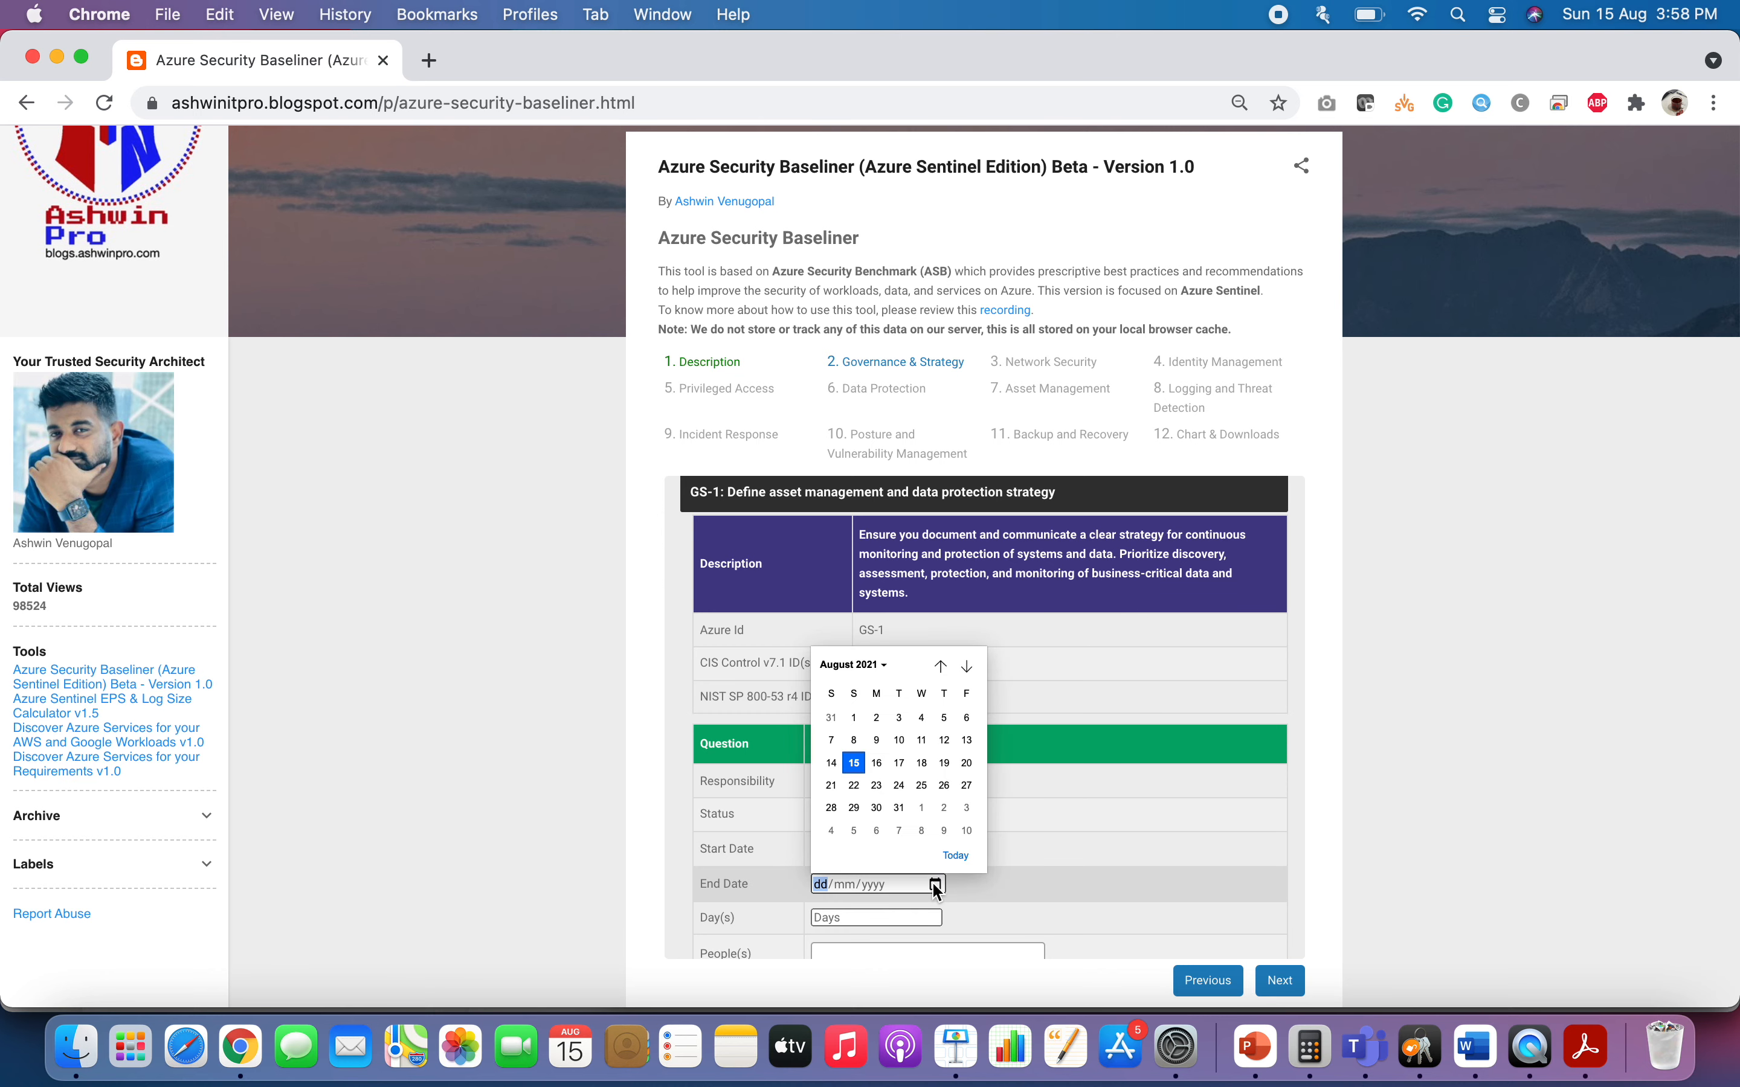
left_click(945, 763)
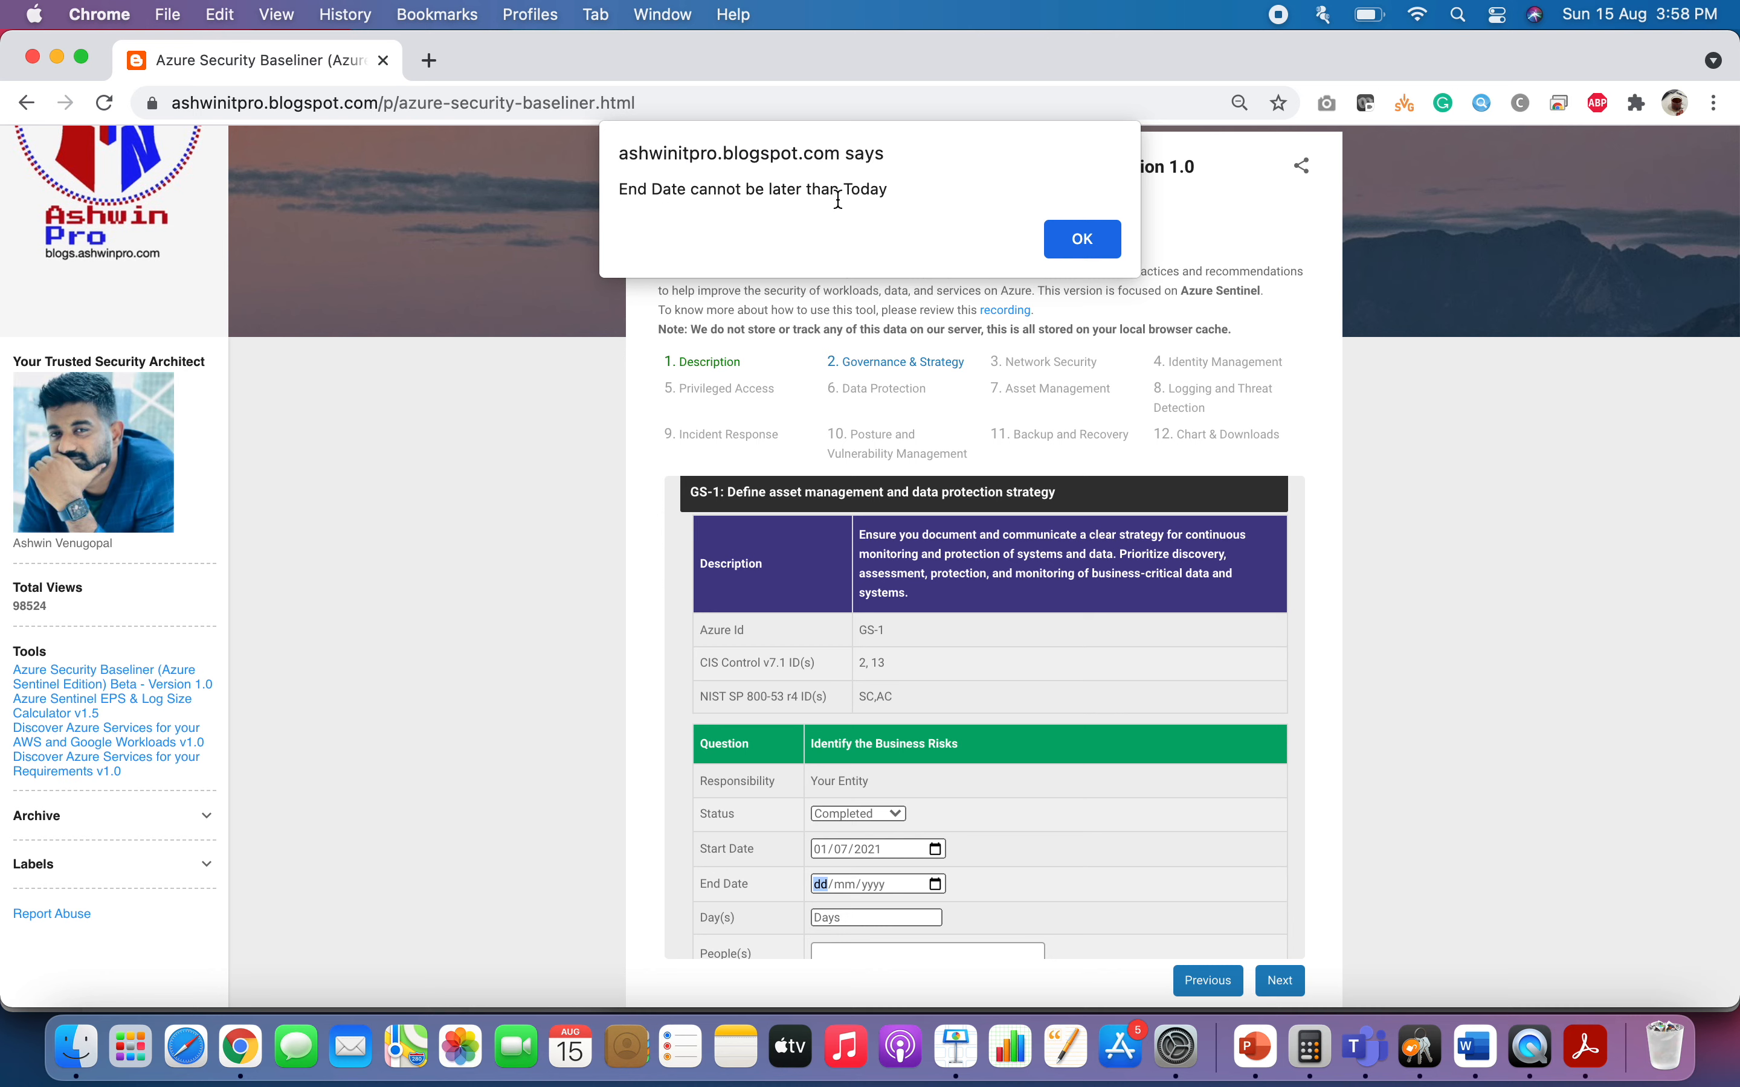
left_click(1085, 239)
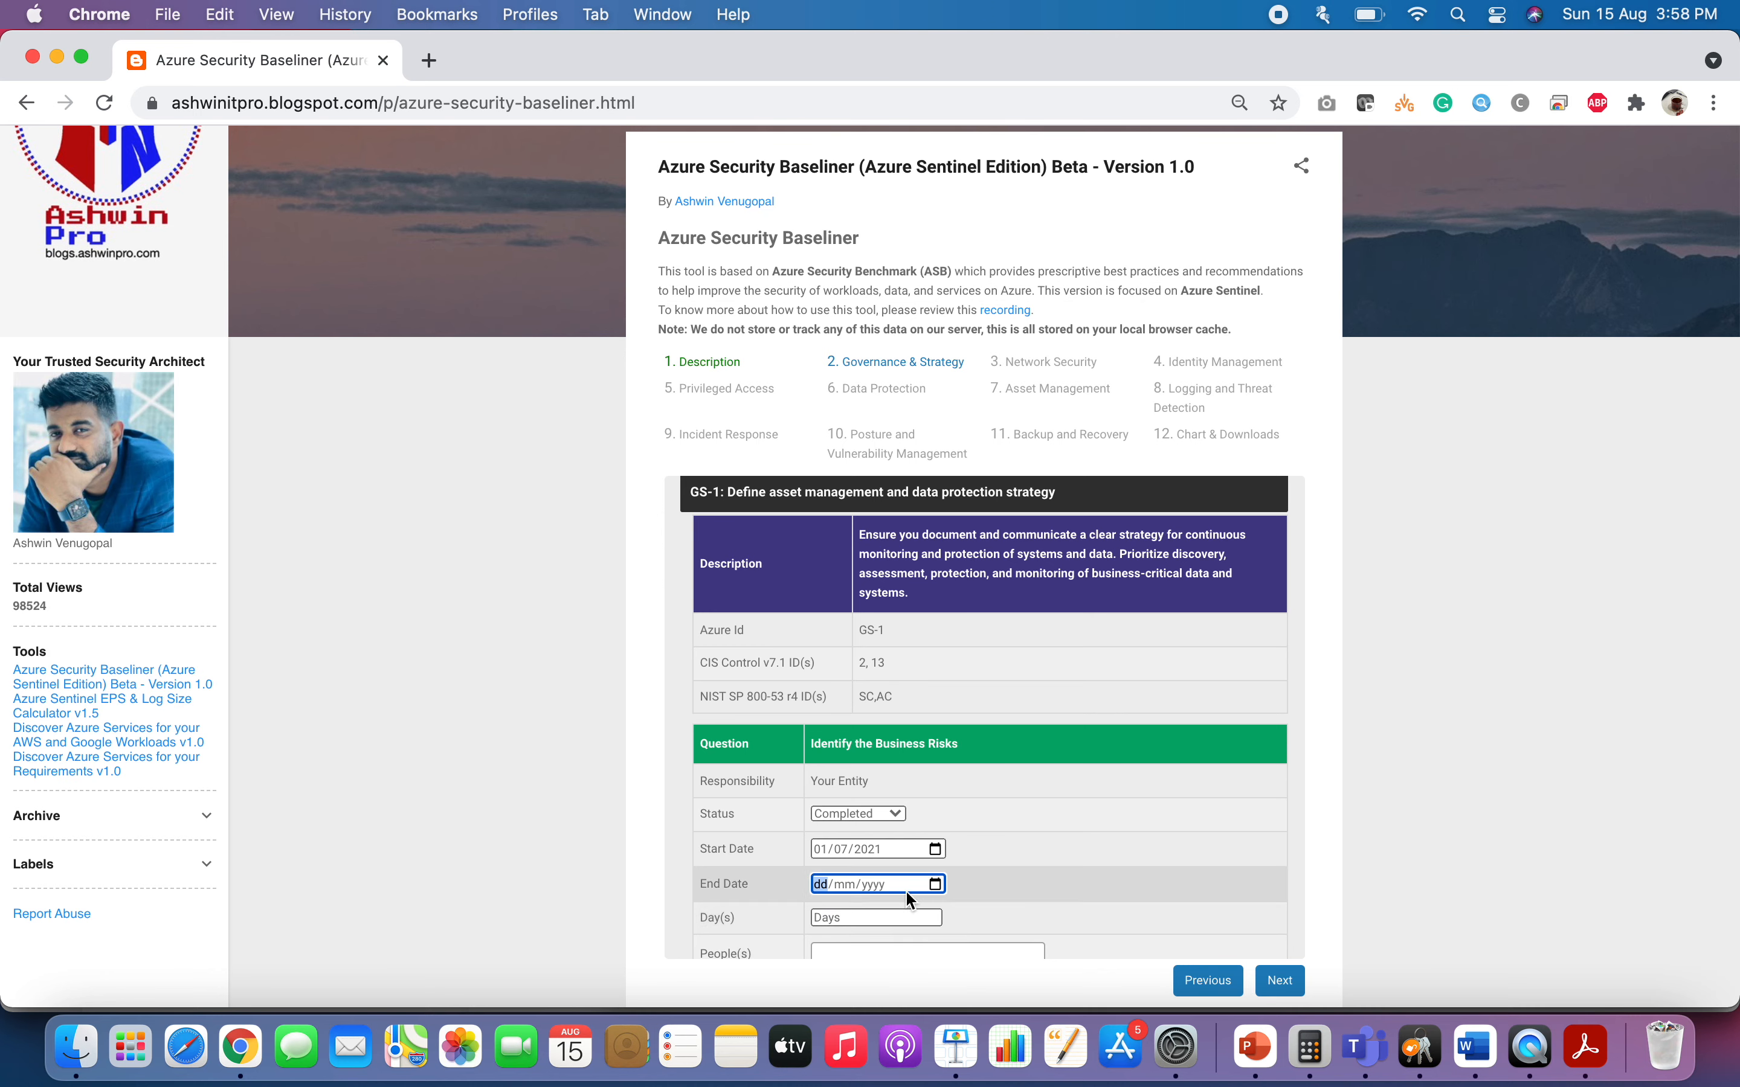
Set the End Date of "Identify the Business Risks" to 12/08/2021 and assign User 1(Role1) to it.
left_click(937, 885)
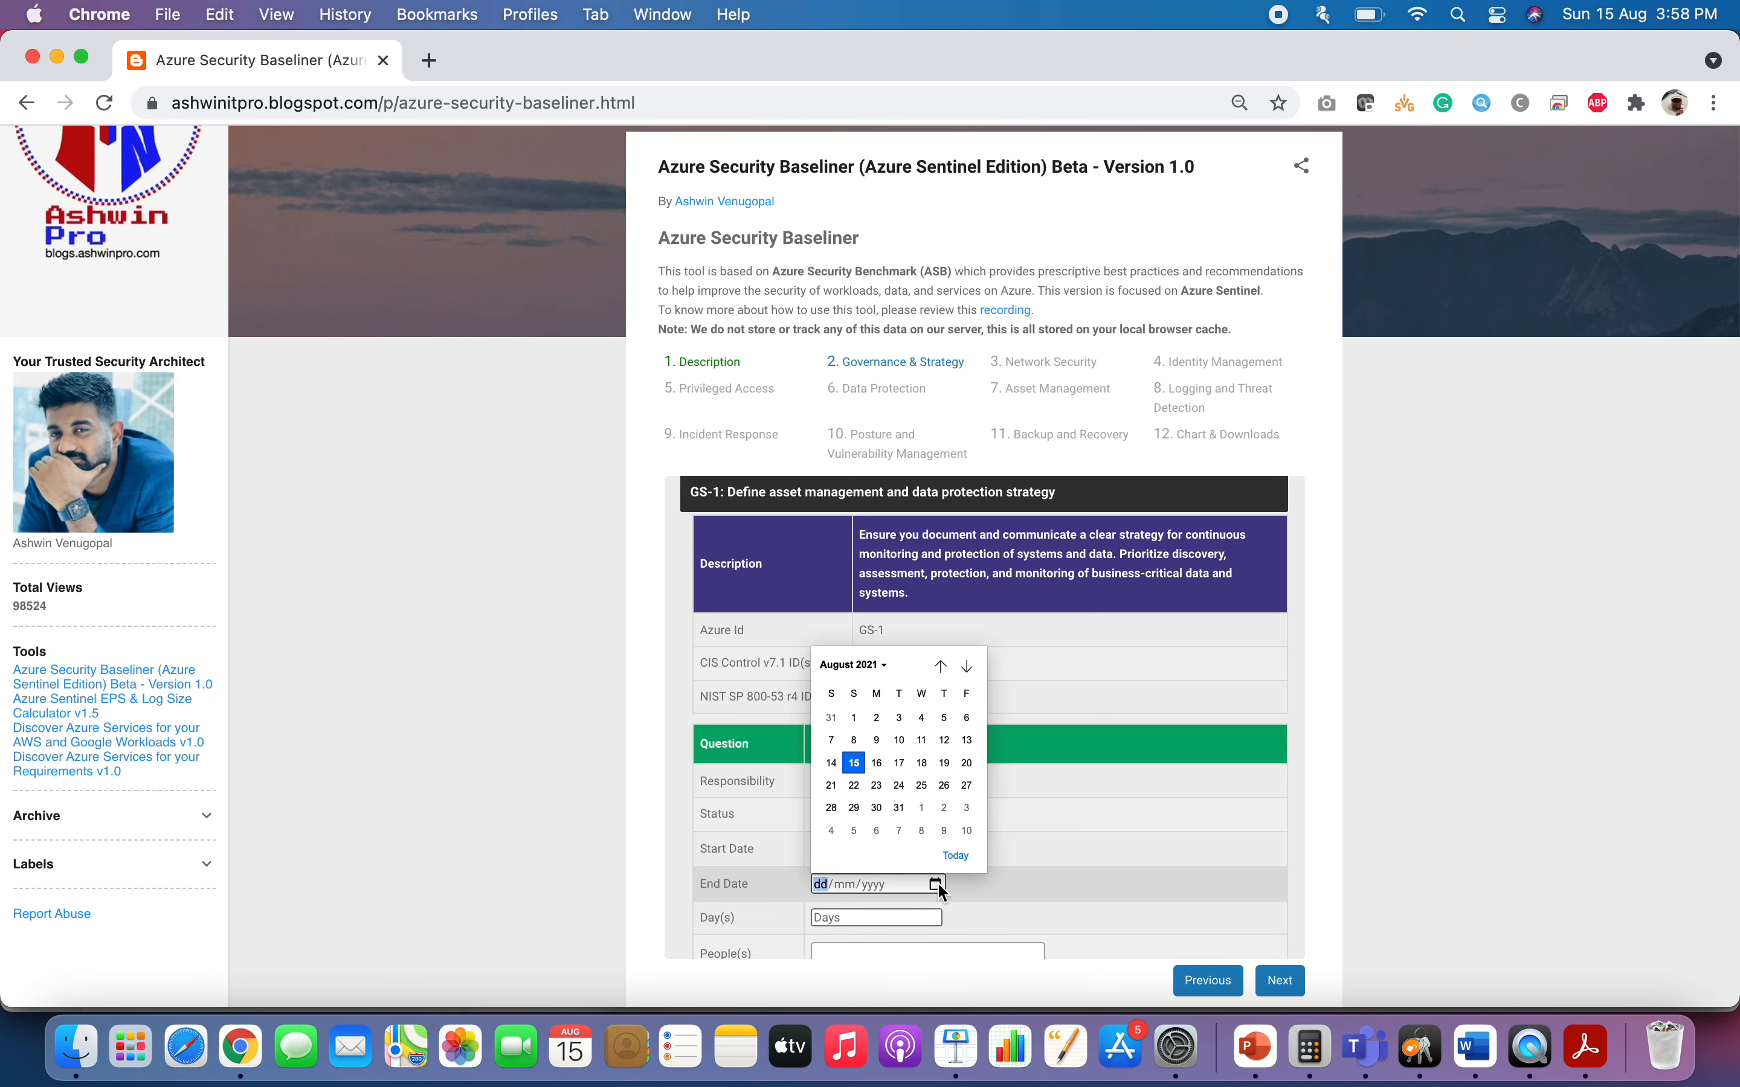
left_click(943, 742)
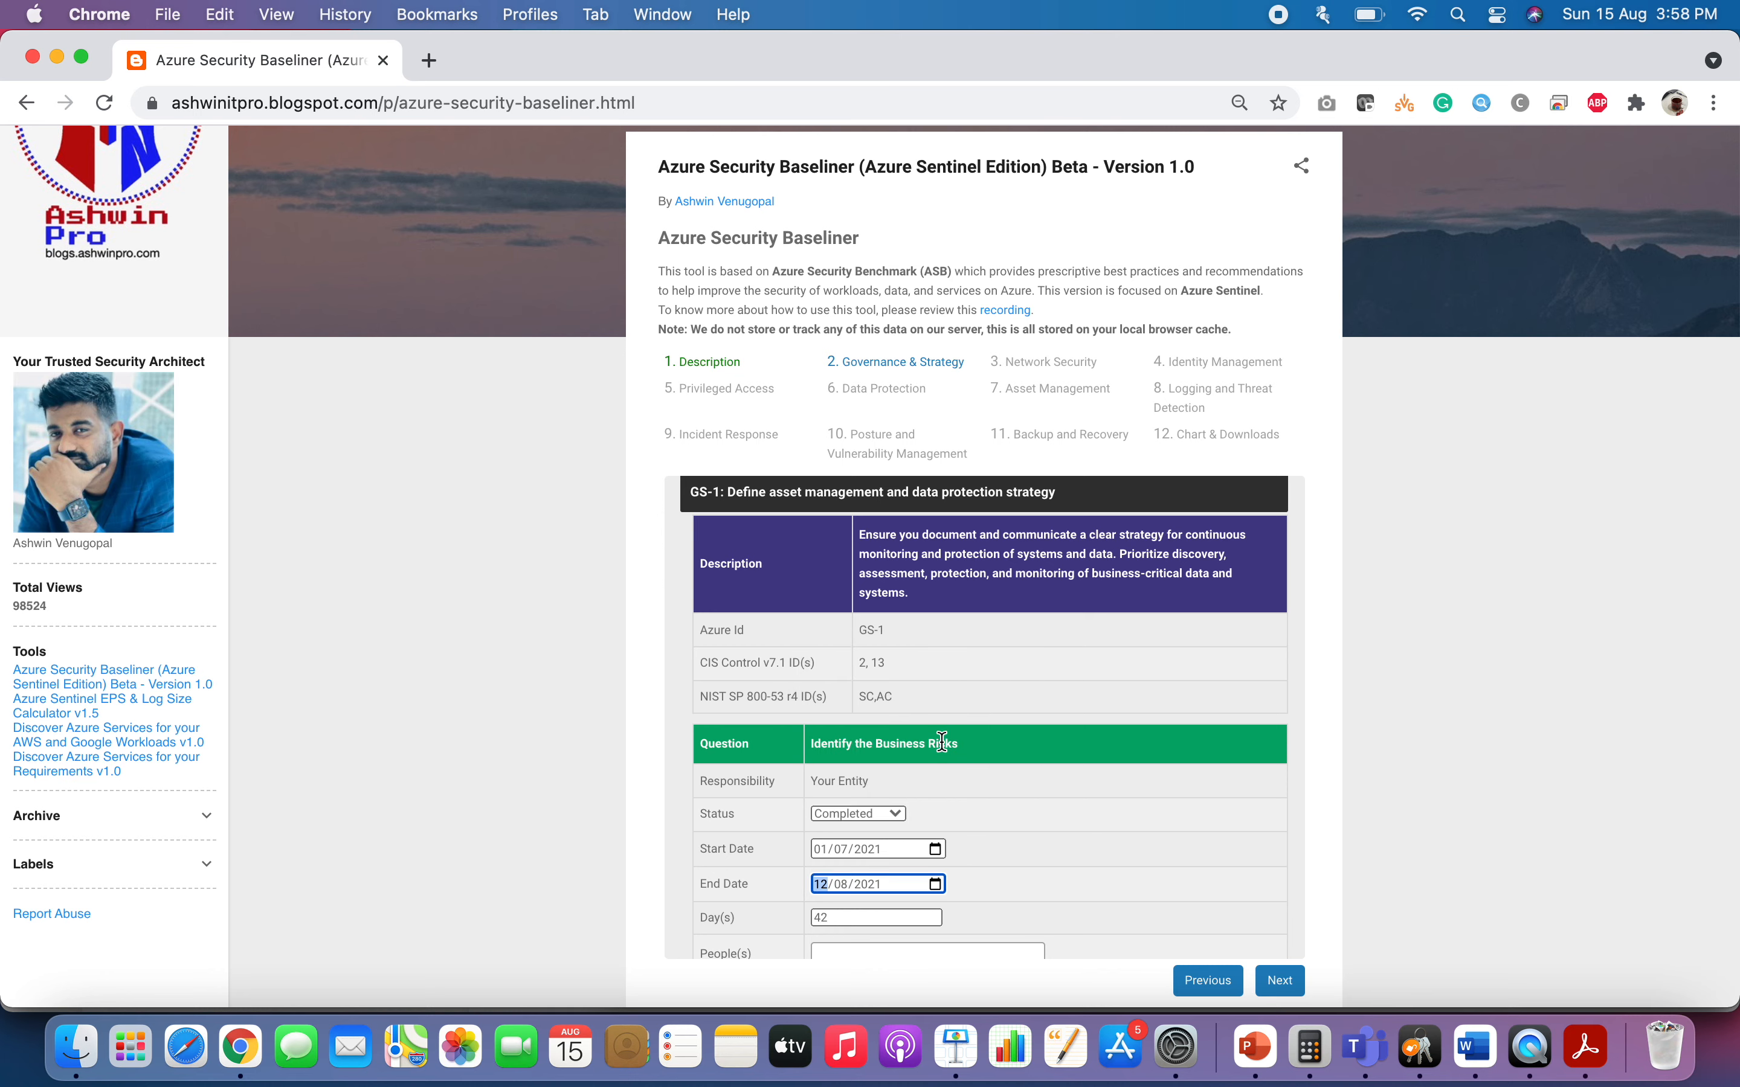
scroll(1067, 898, "down", 3)
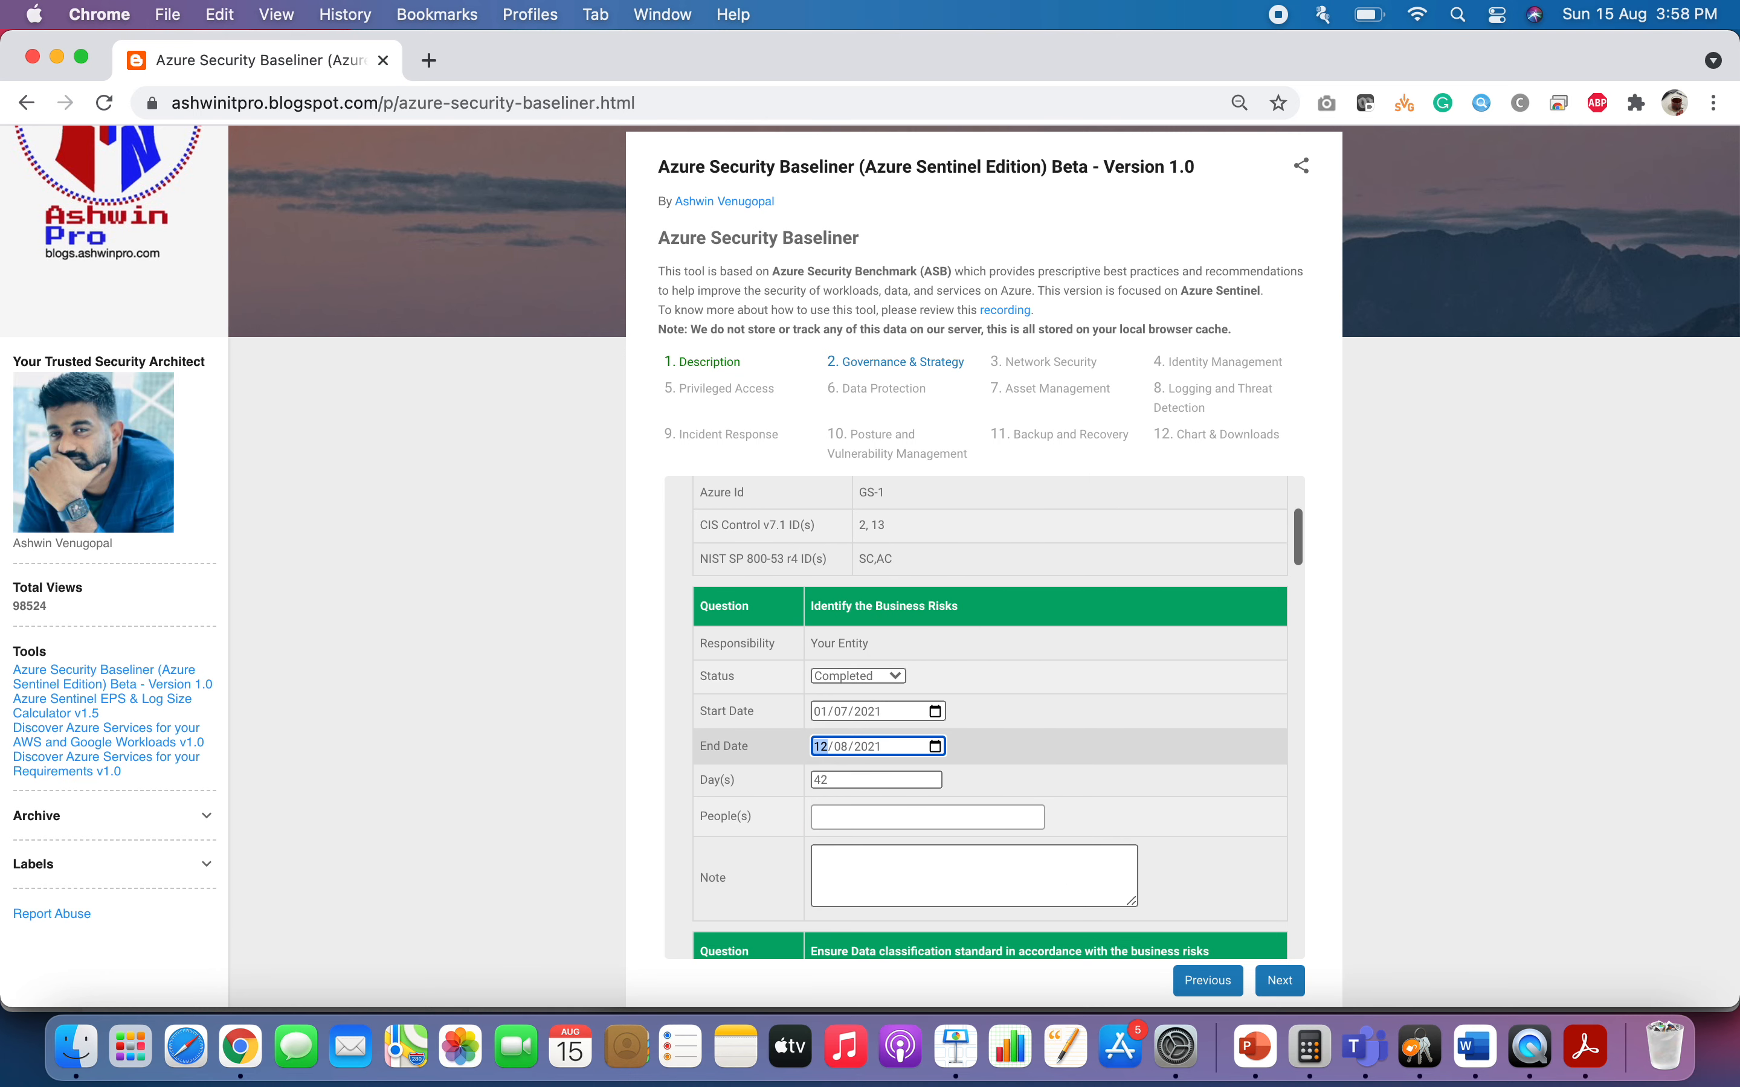
scroll(835, 777, "down", 2)
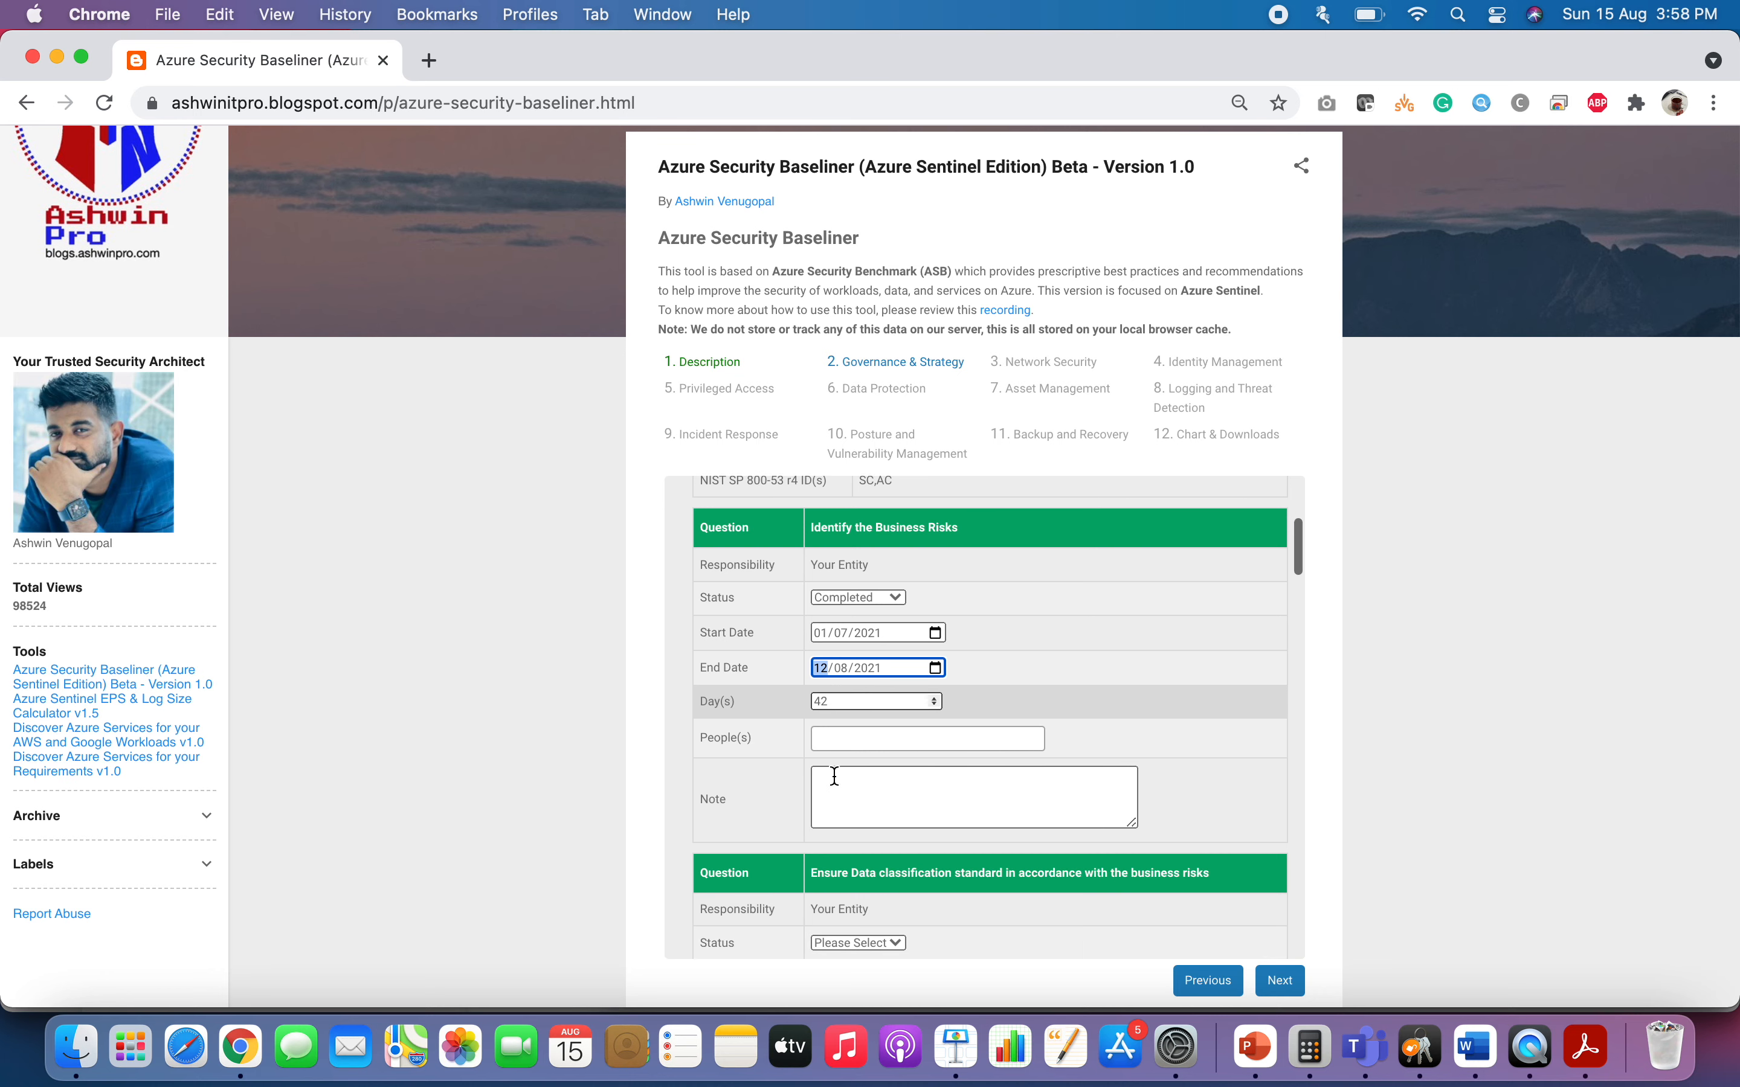
left_click(868, 735)
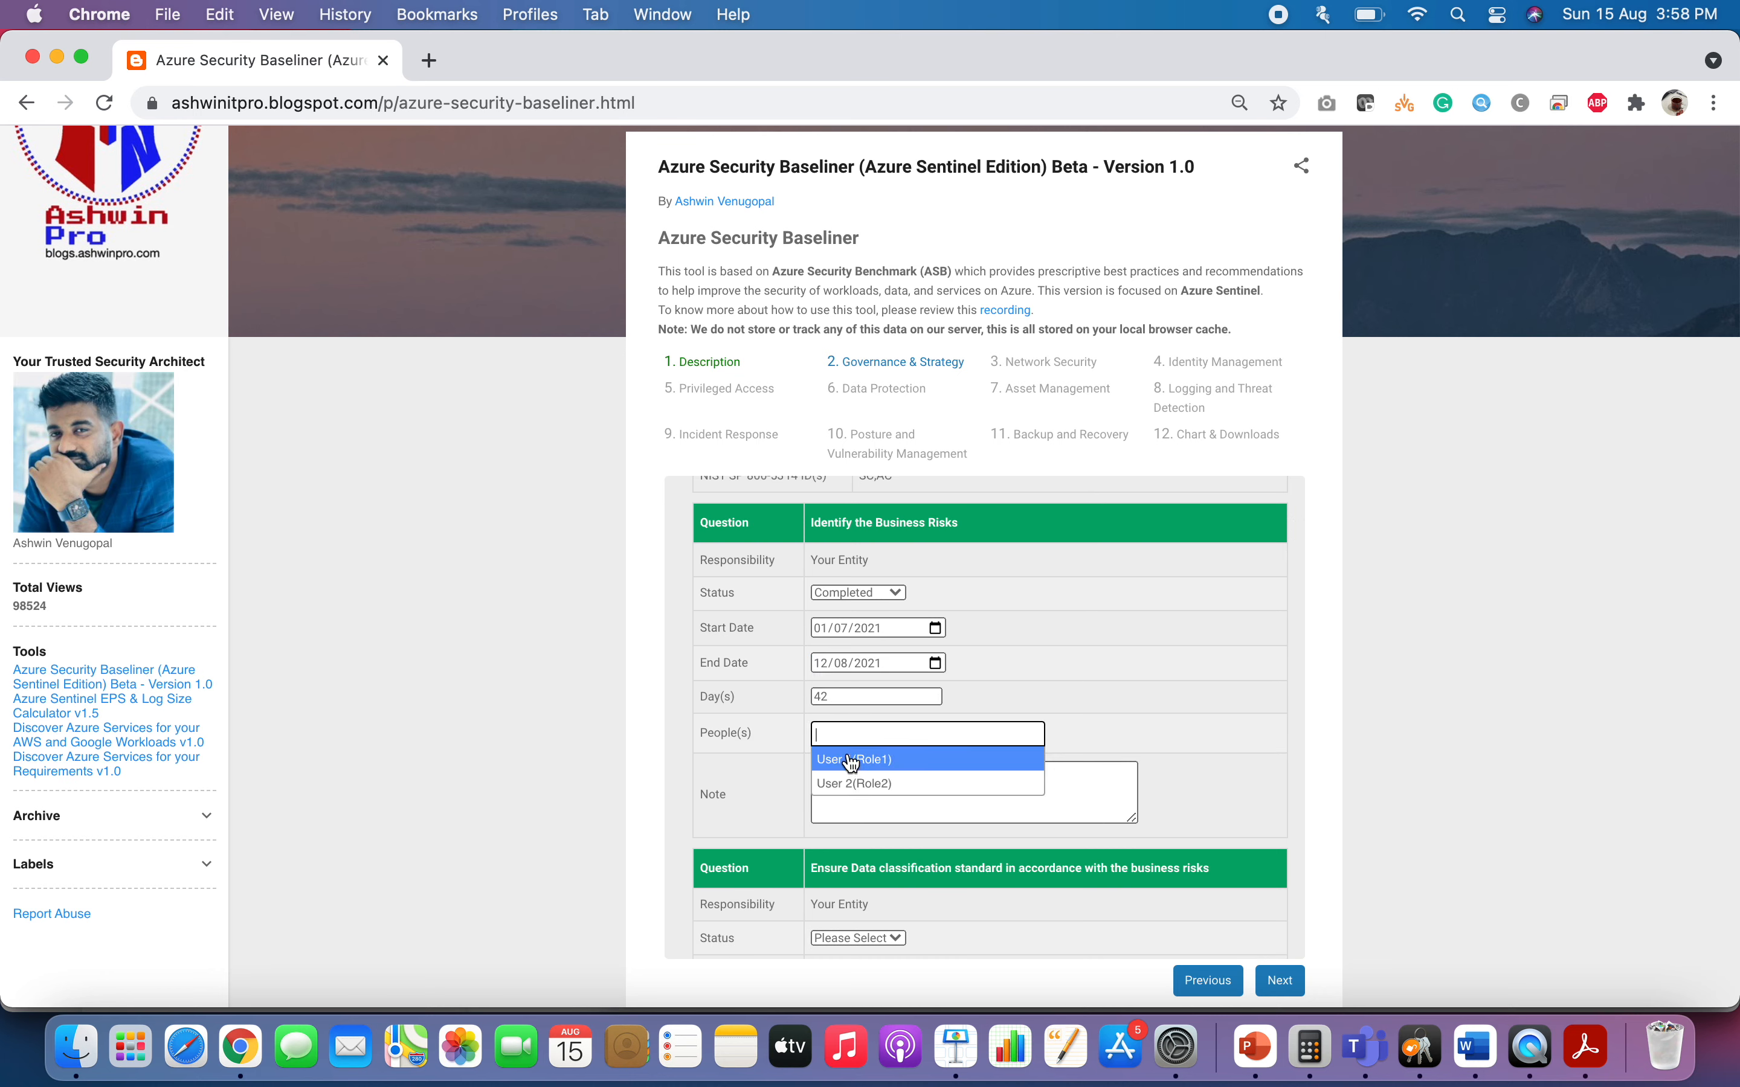
left_click(850, 756)
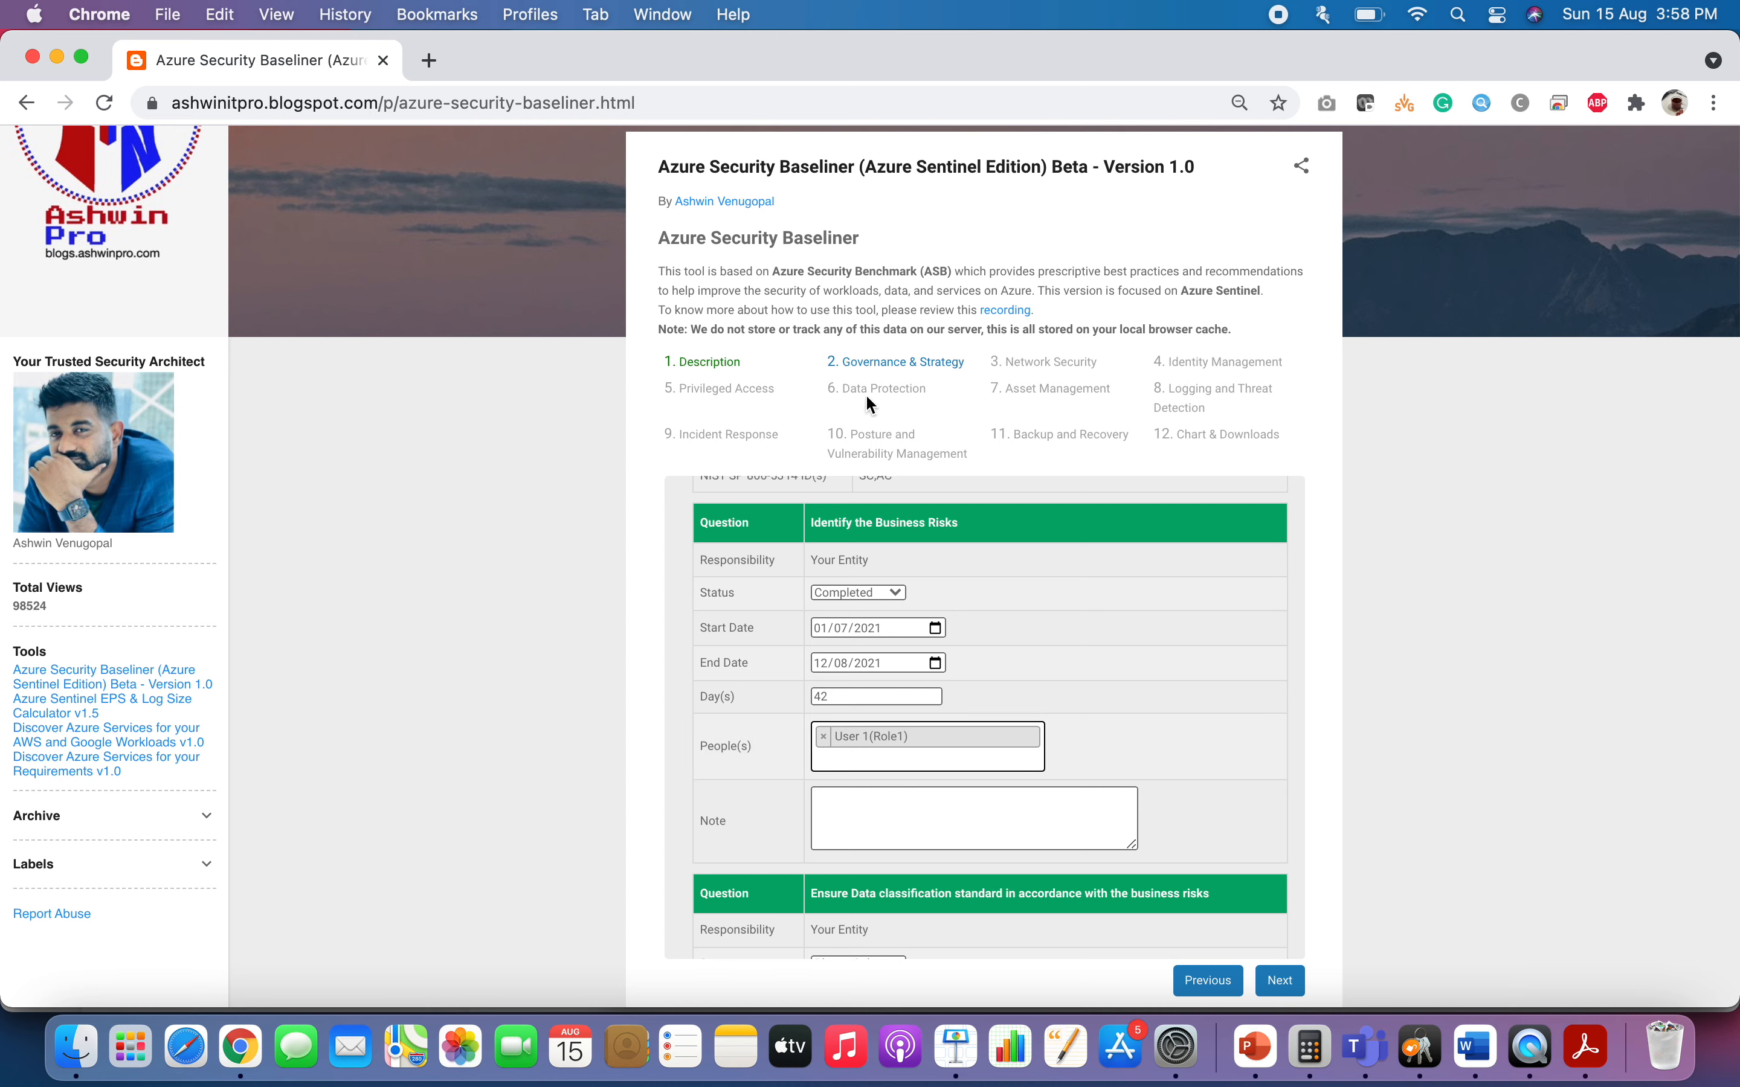
Return to the Description section and add "User 3(Role 3)" to the end of the team list.
left_click(718, 363)
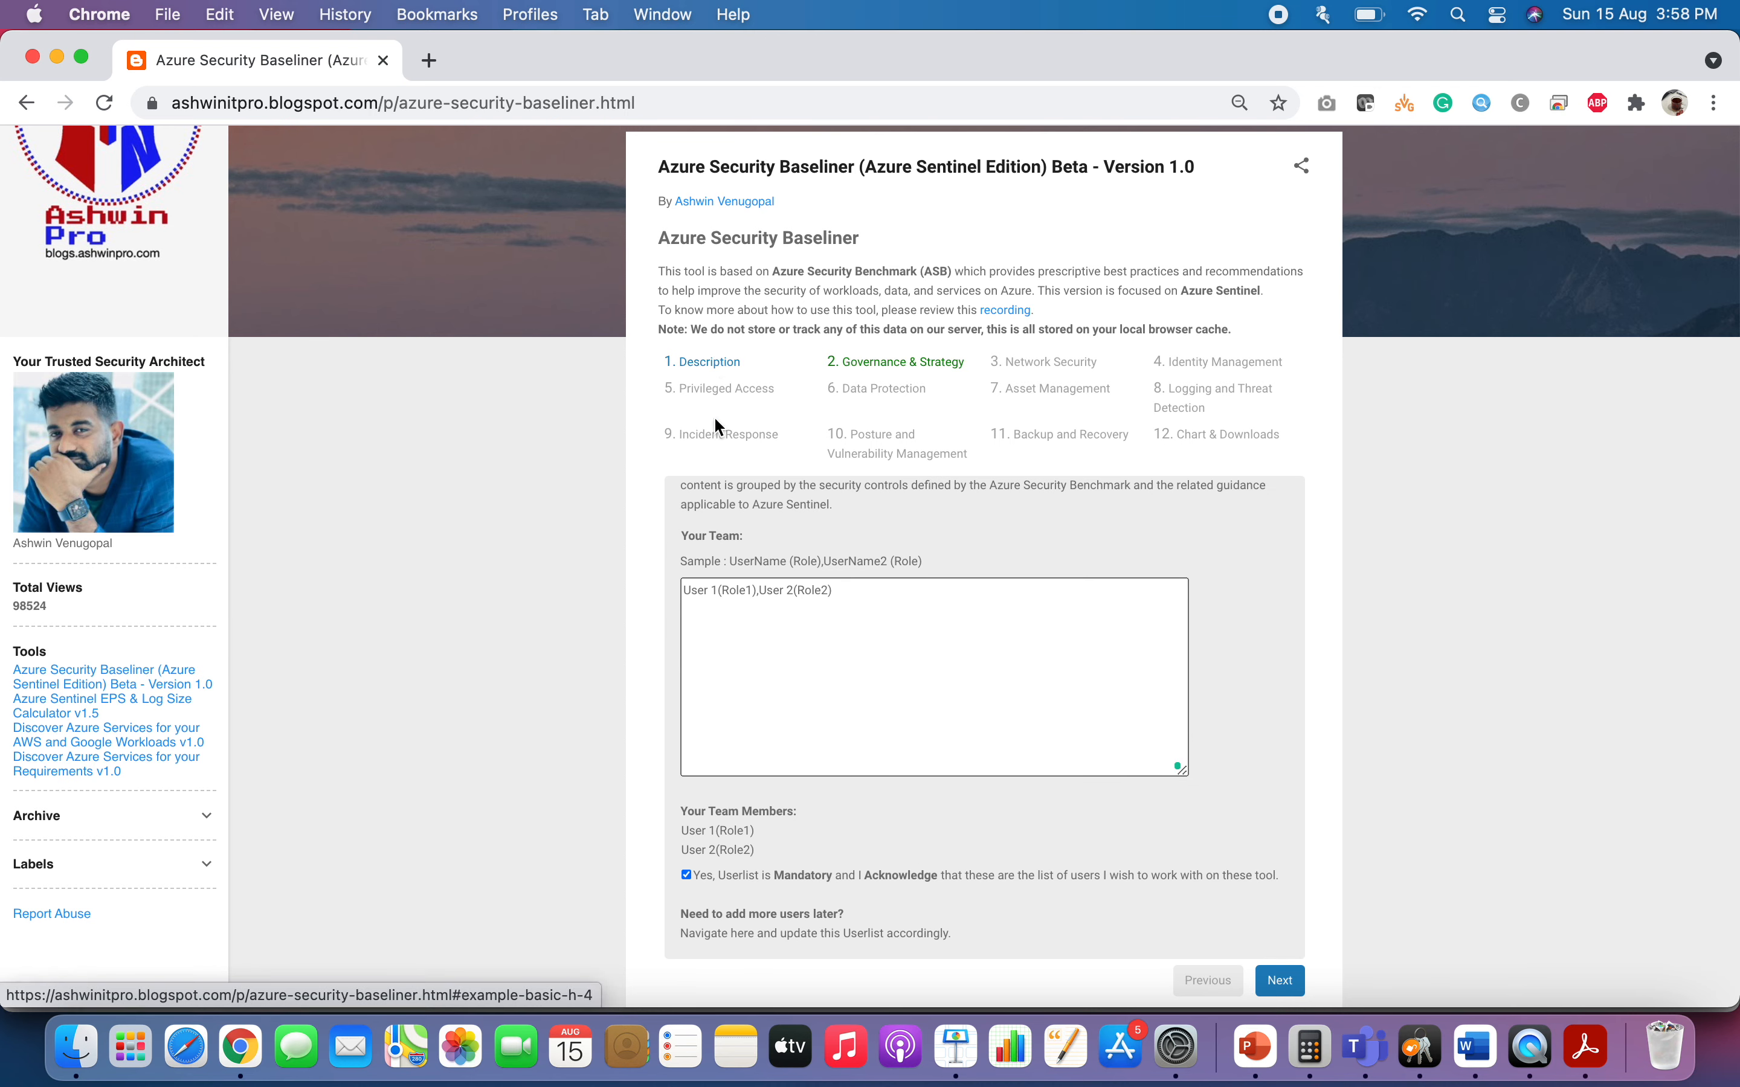
left_click(829, 696)
type(",Us")
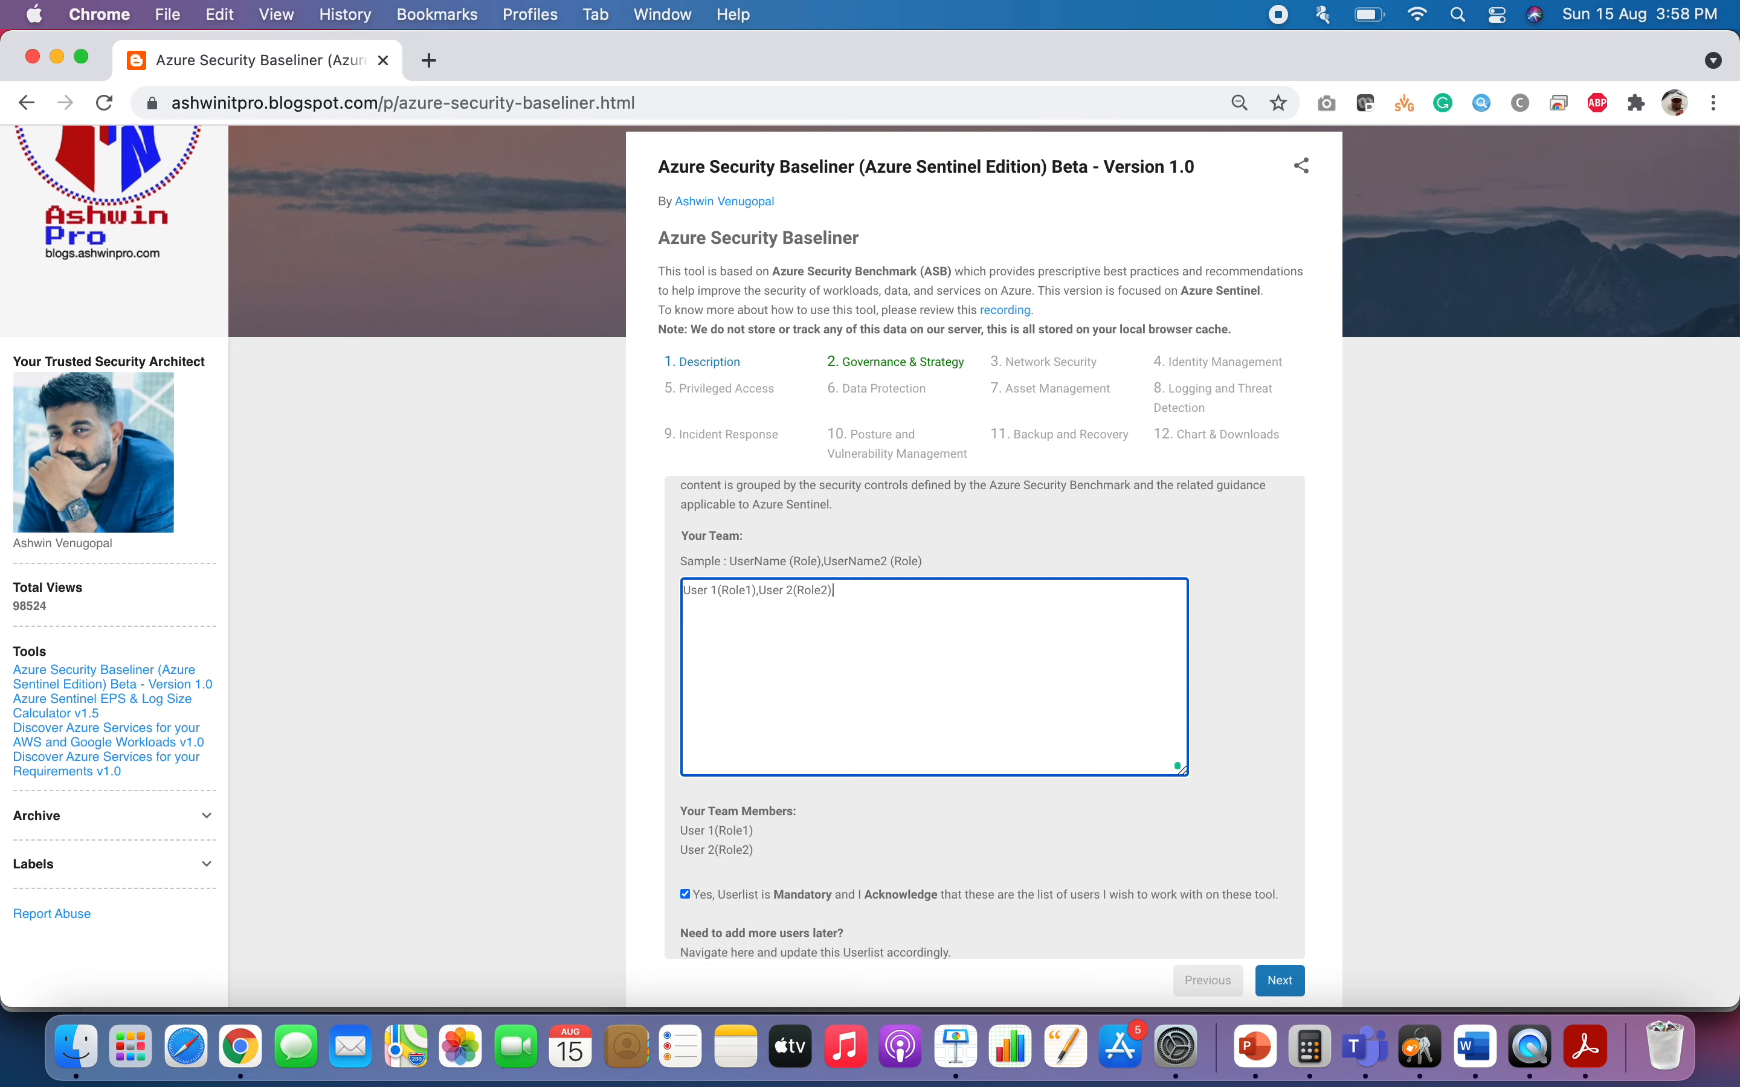
type("er 3(Role 3)")
Go back to Governance & Strategy and check which people can be assigned to "Identify the Business Risks".
left_click(884, 367)
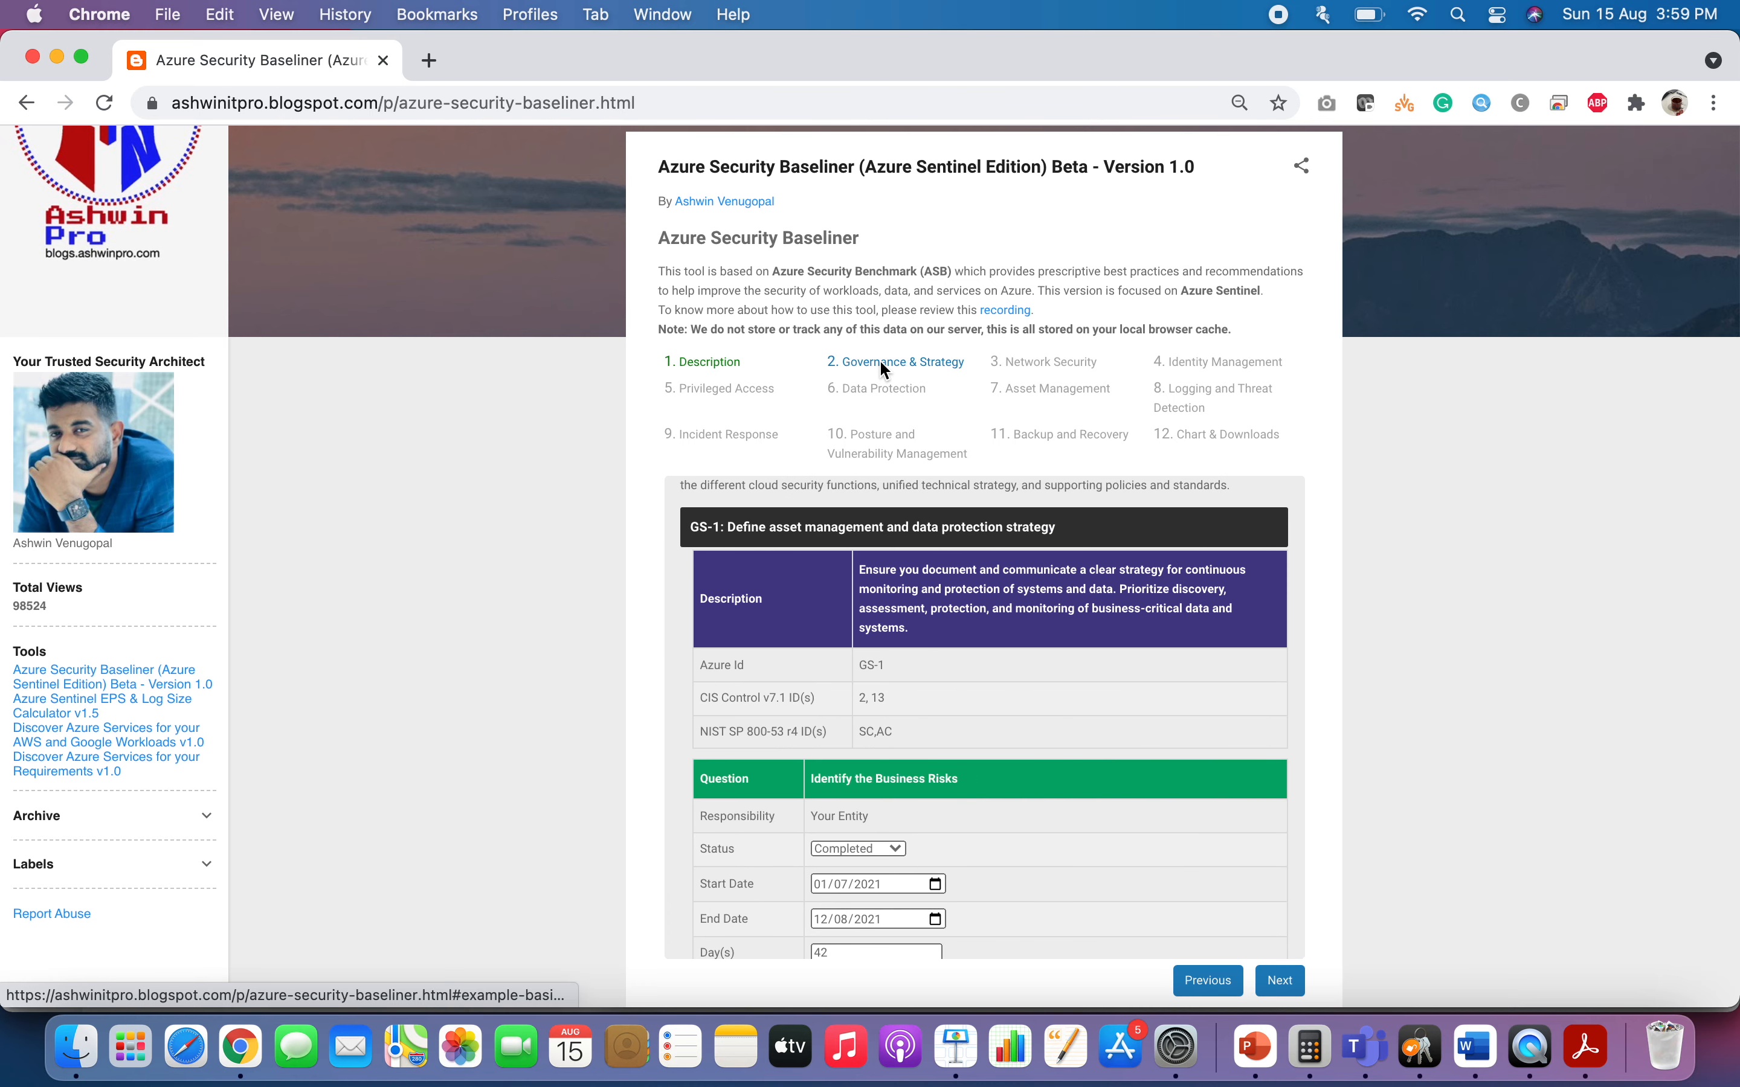
scroll(870, 702, "down", 5)
left_click(859, 882)
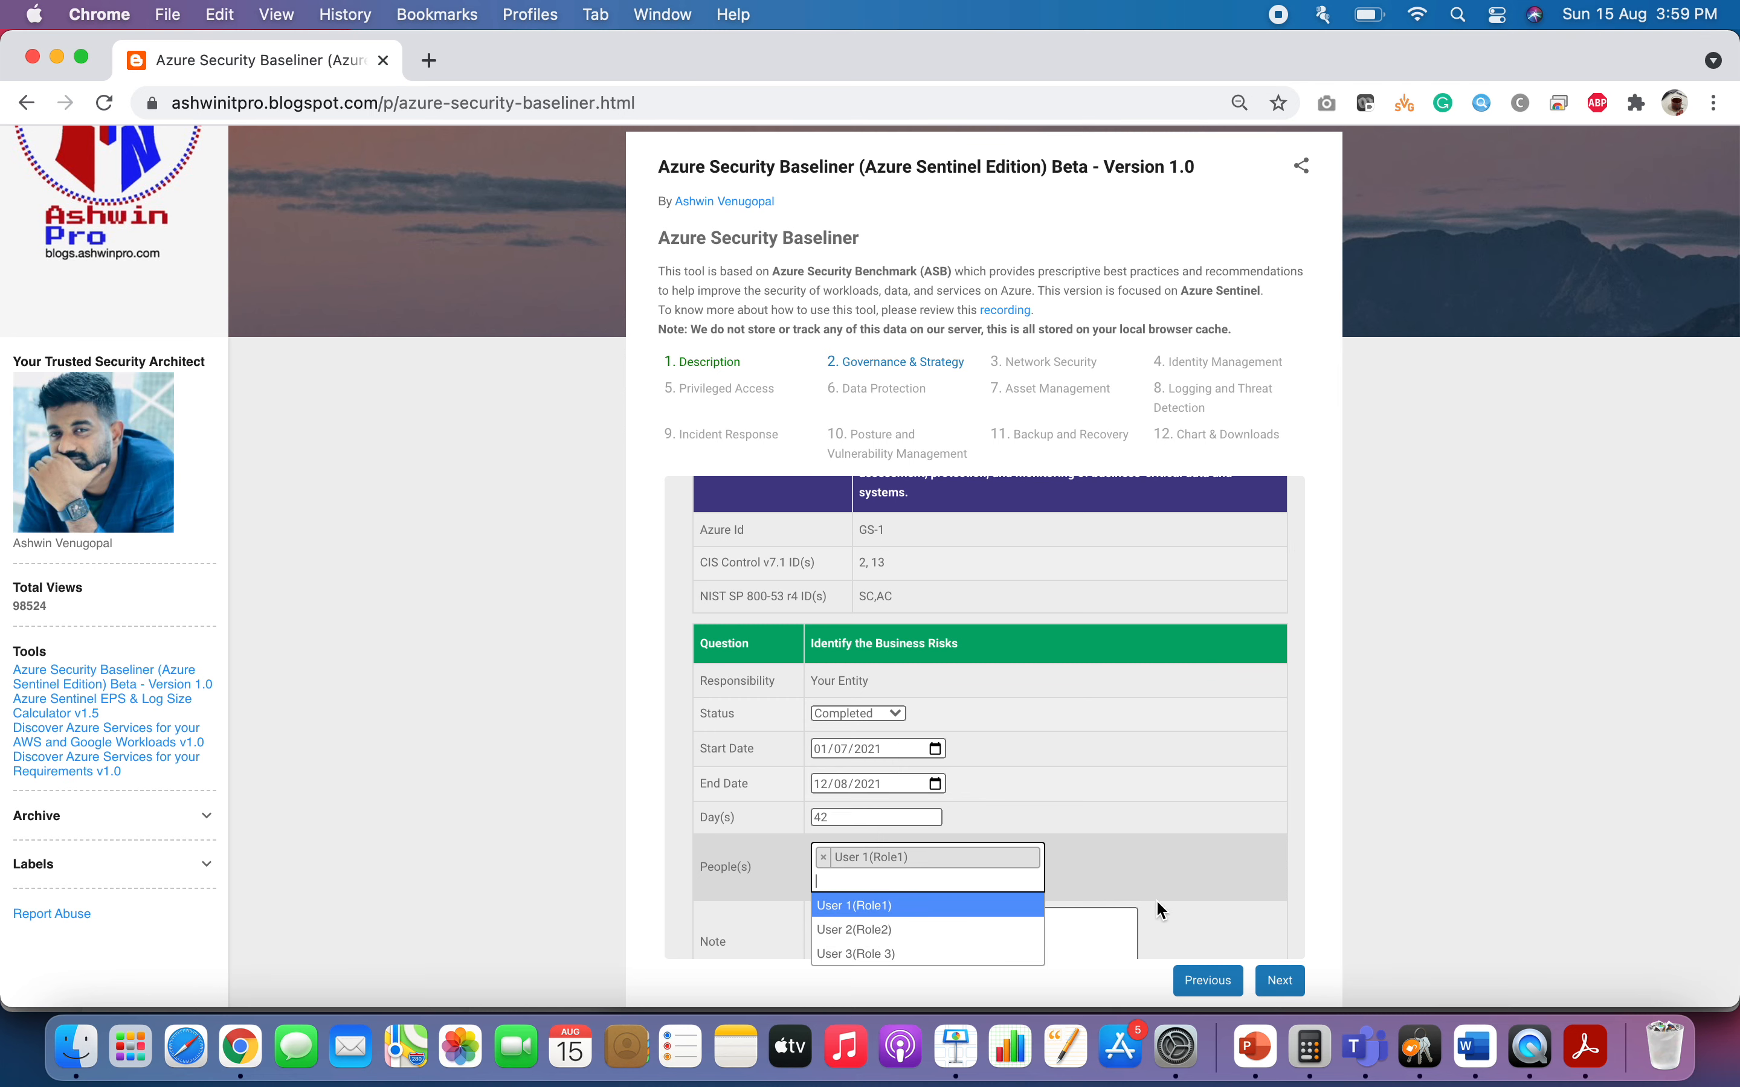
Enter the note "This is a test note." for the "Identify the Business Risks" question.
left_click(1078, 938)
scroll(1077, 940, "down", 3)
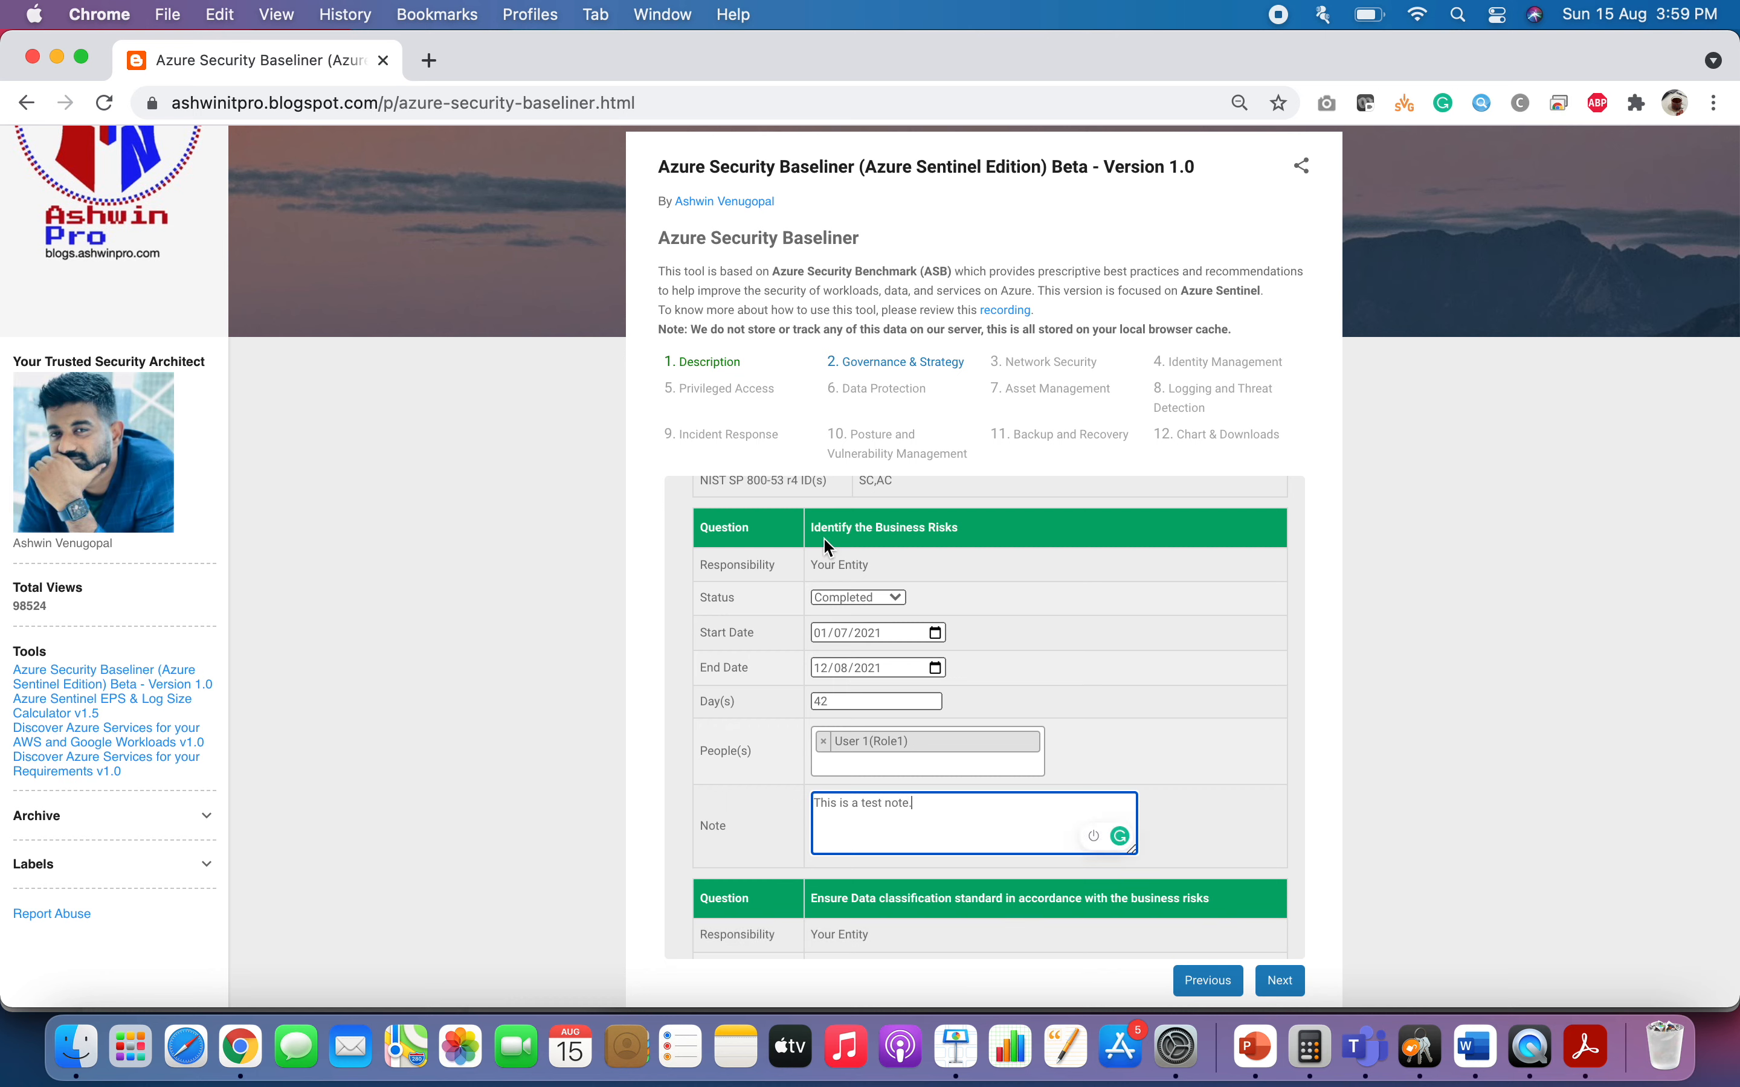
scroll(896, 581, "down", 3)
scroll(898, 583, "down", 2)
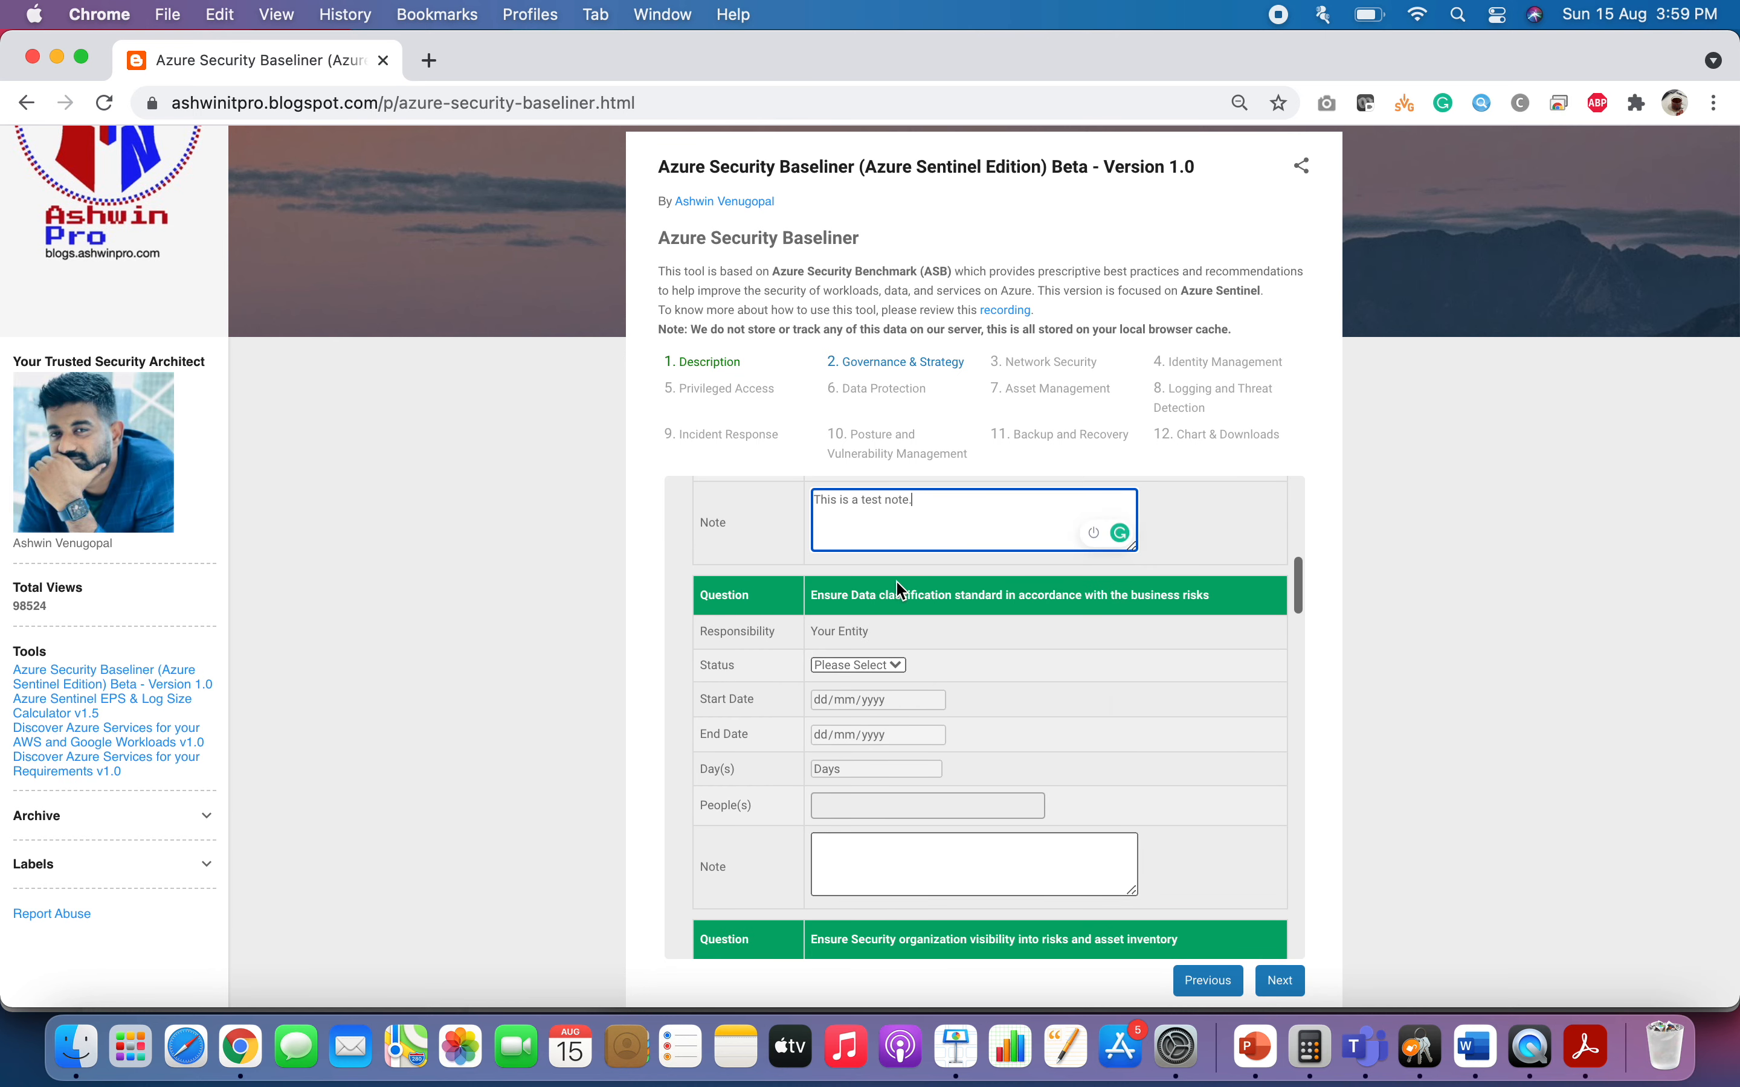
Set the data classification standard question's status to TBD and the security organization visibility into risks and asset inventory question's status to Scheduled.
left_click(837, 664)
left_click(904, 687)
scroll(918, 718, "down", 3)
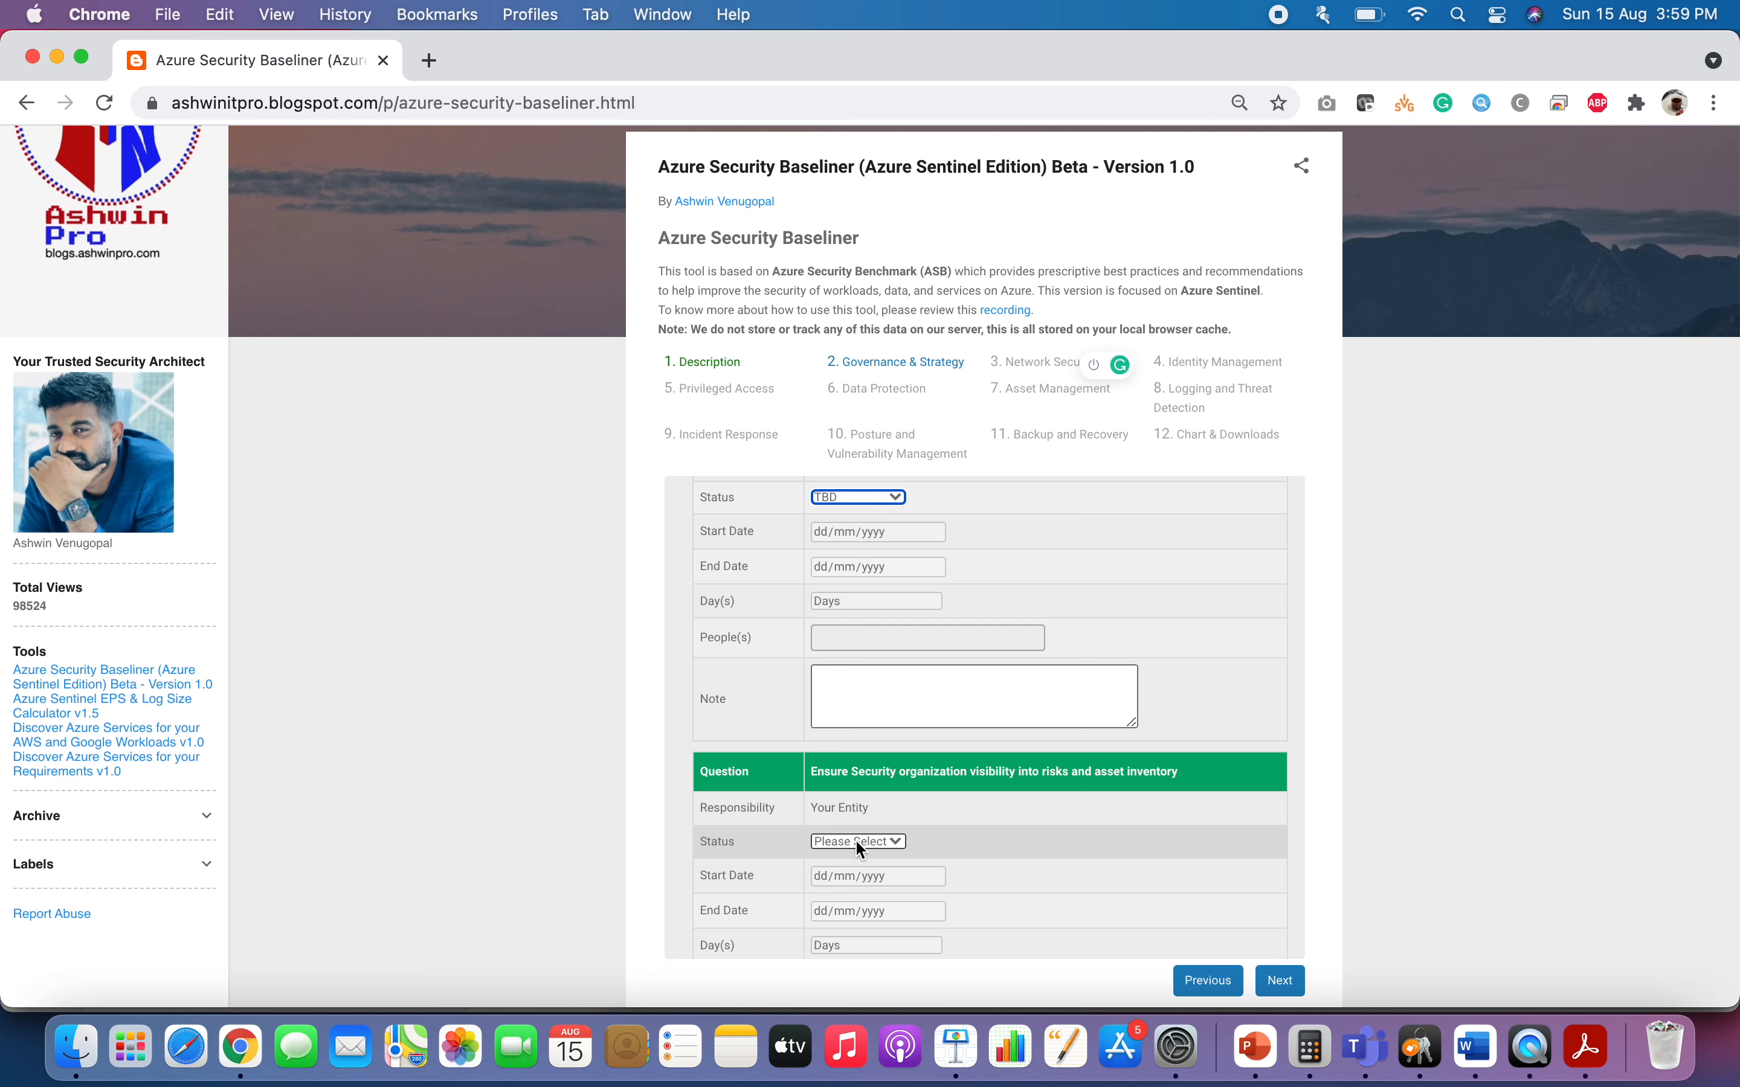
scroll(853, 846, "down", 3)
left_click(863, 687)
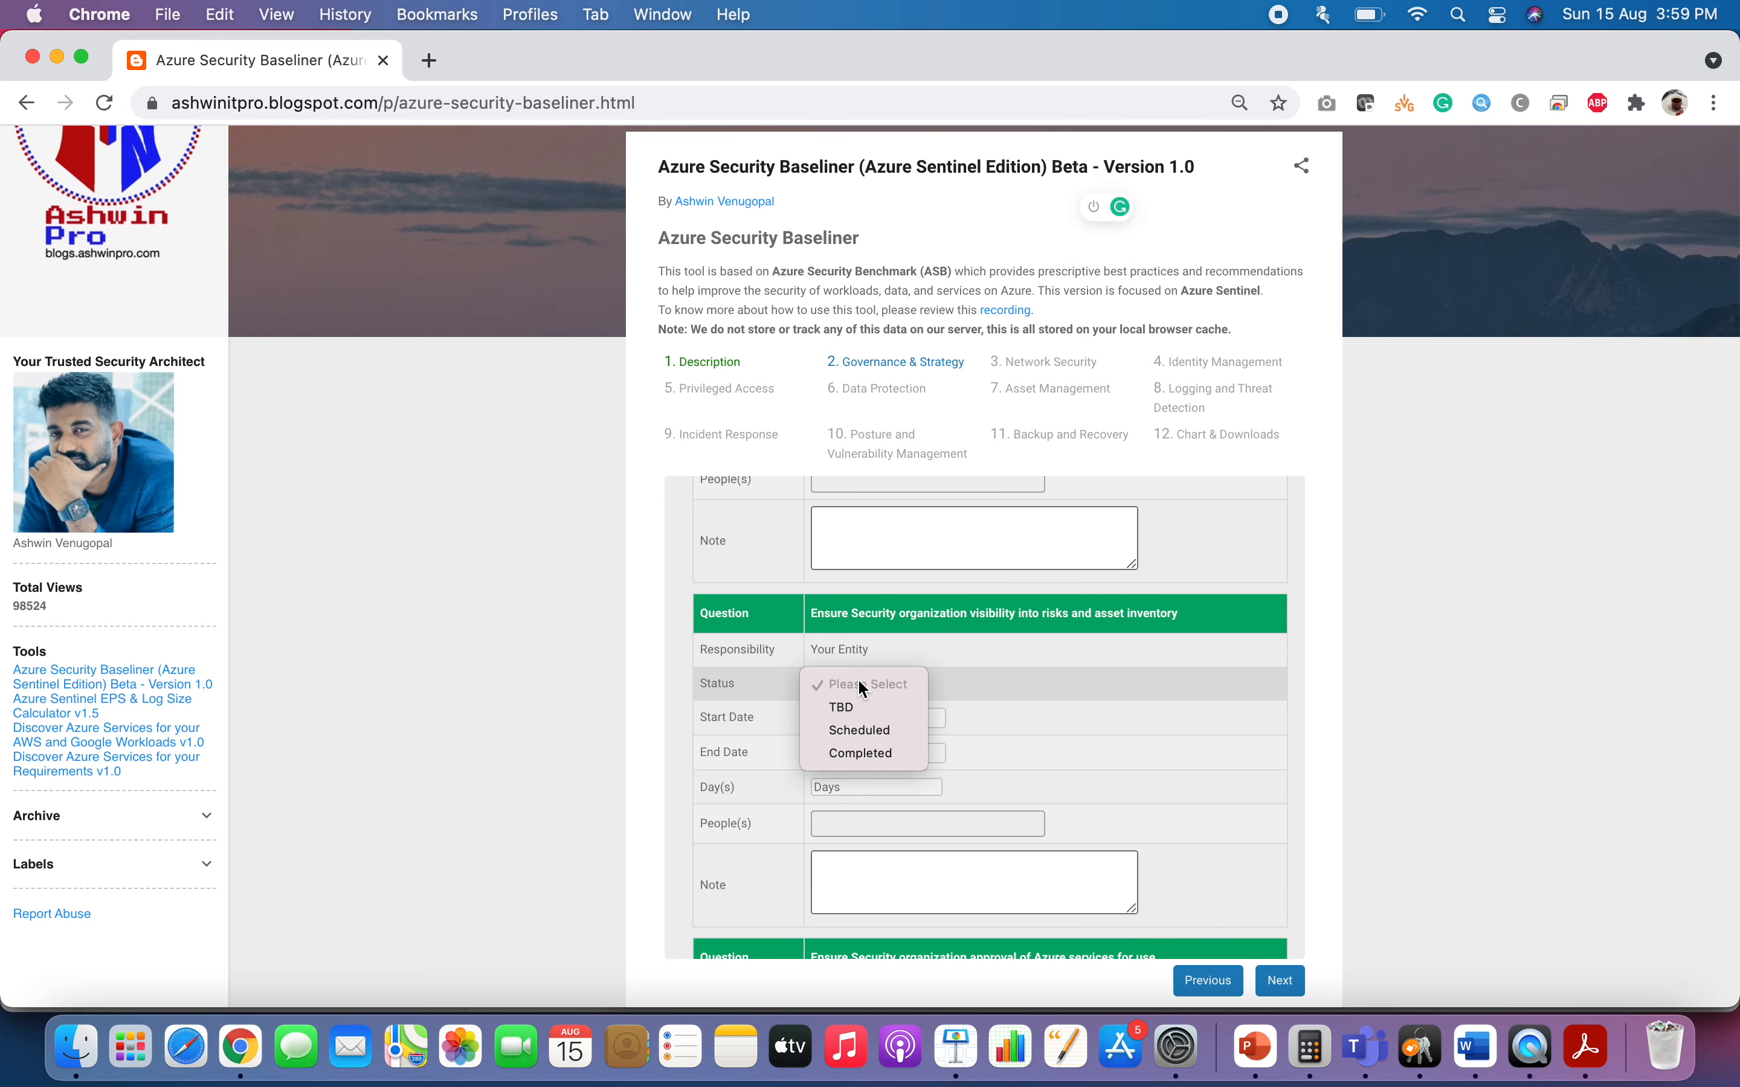
left_click(851, 730)
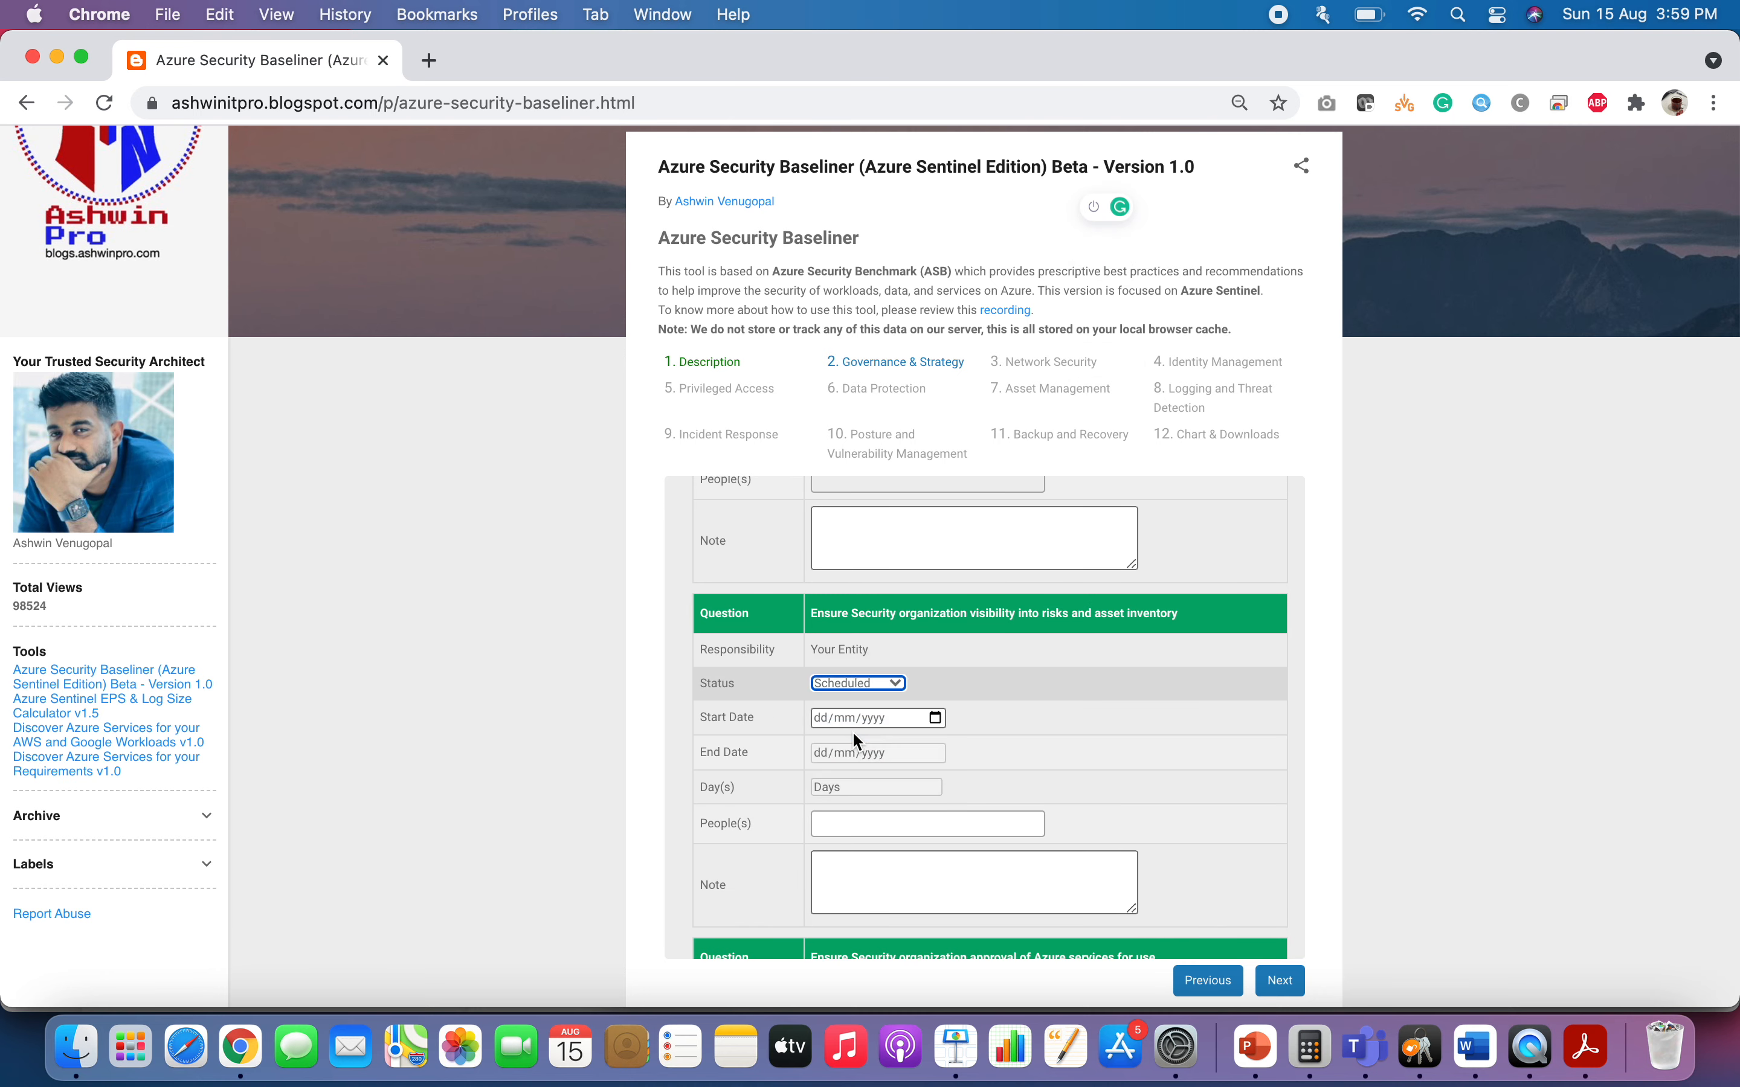
Schedule the security organization visibility question from 08/08/2021 to 19/08/2021.
left_click(935, 717)
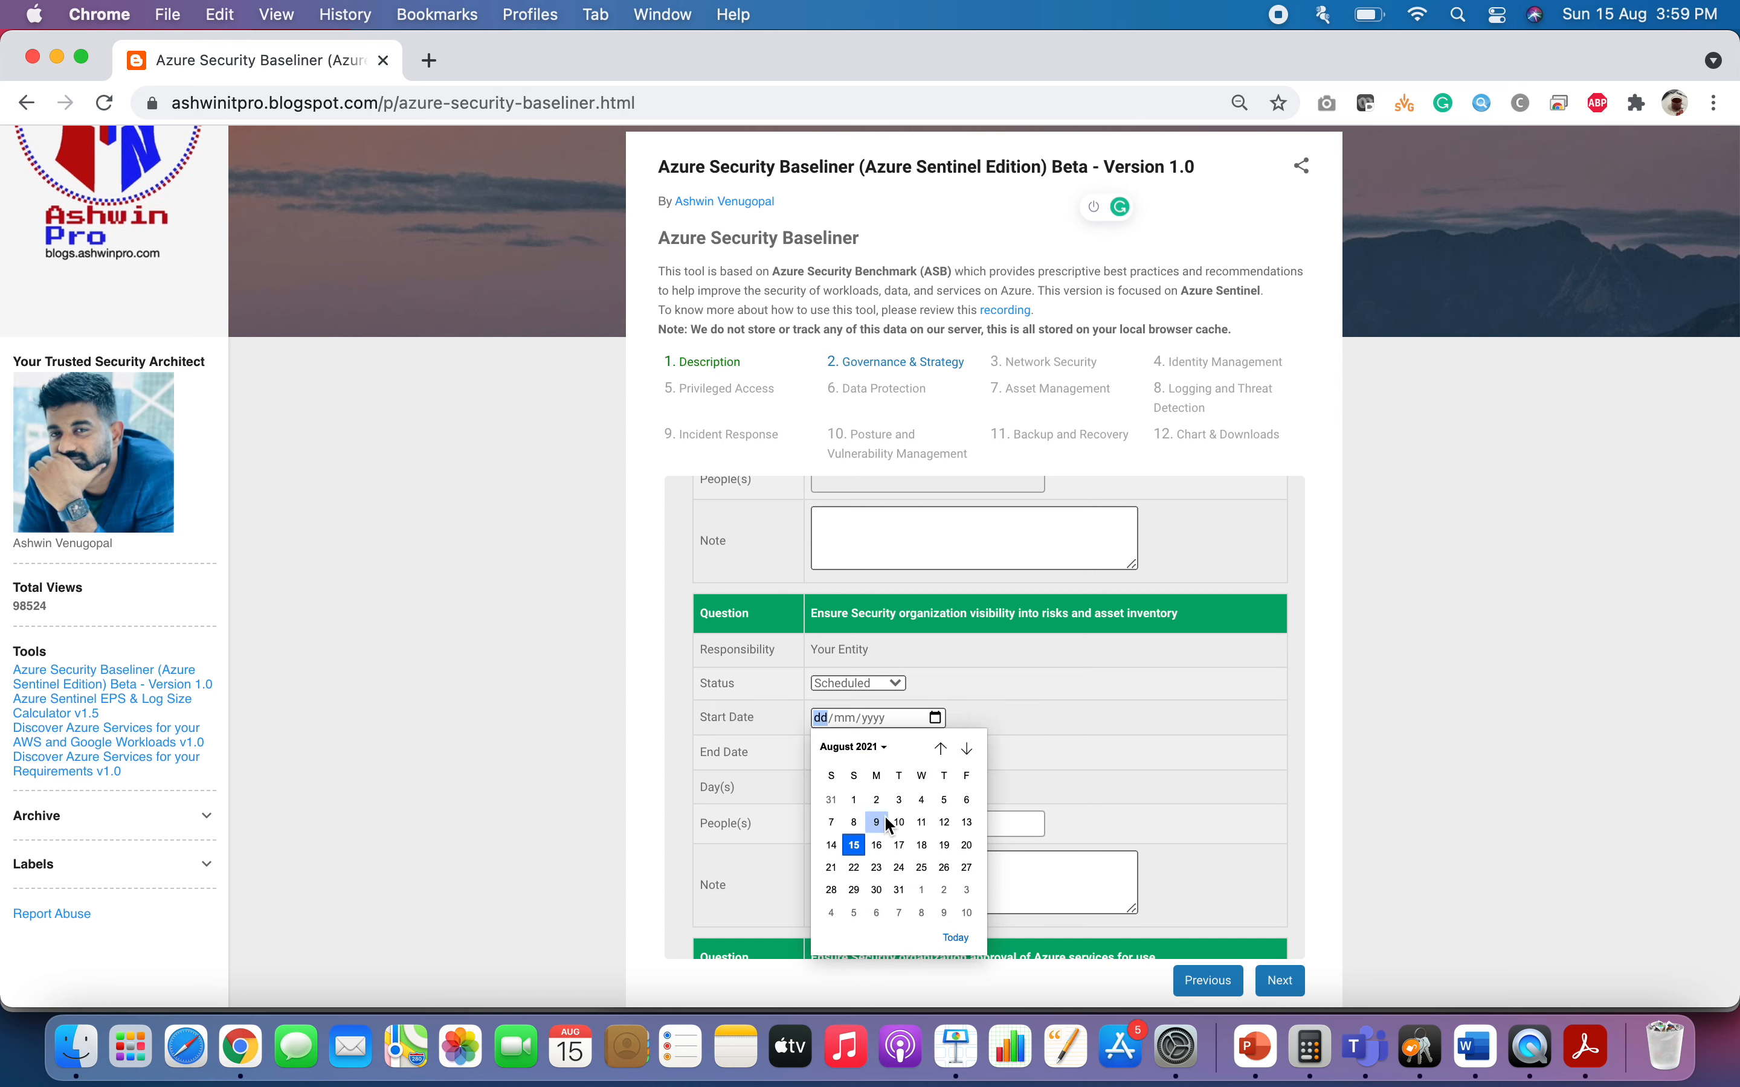
left_click(855, 822)
left_click(935, 754)
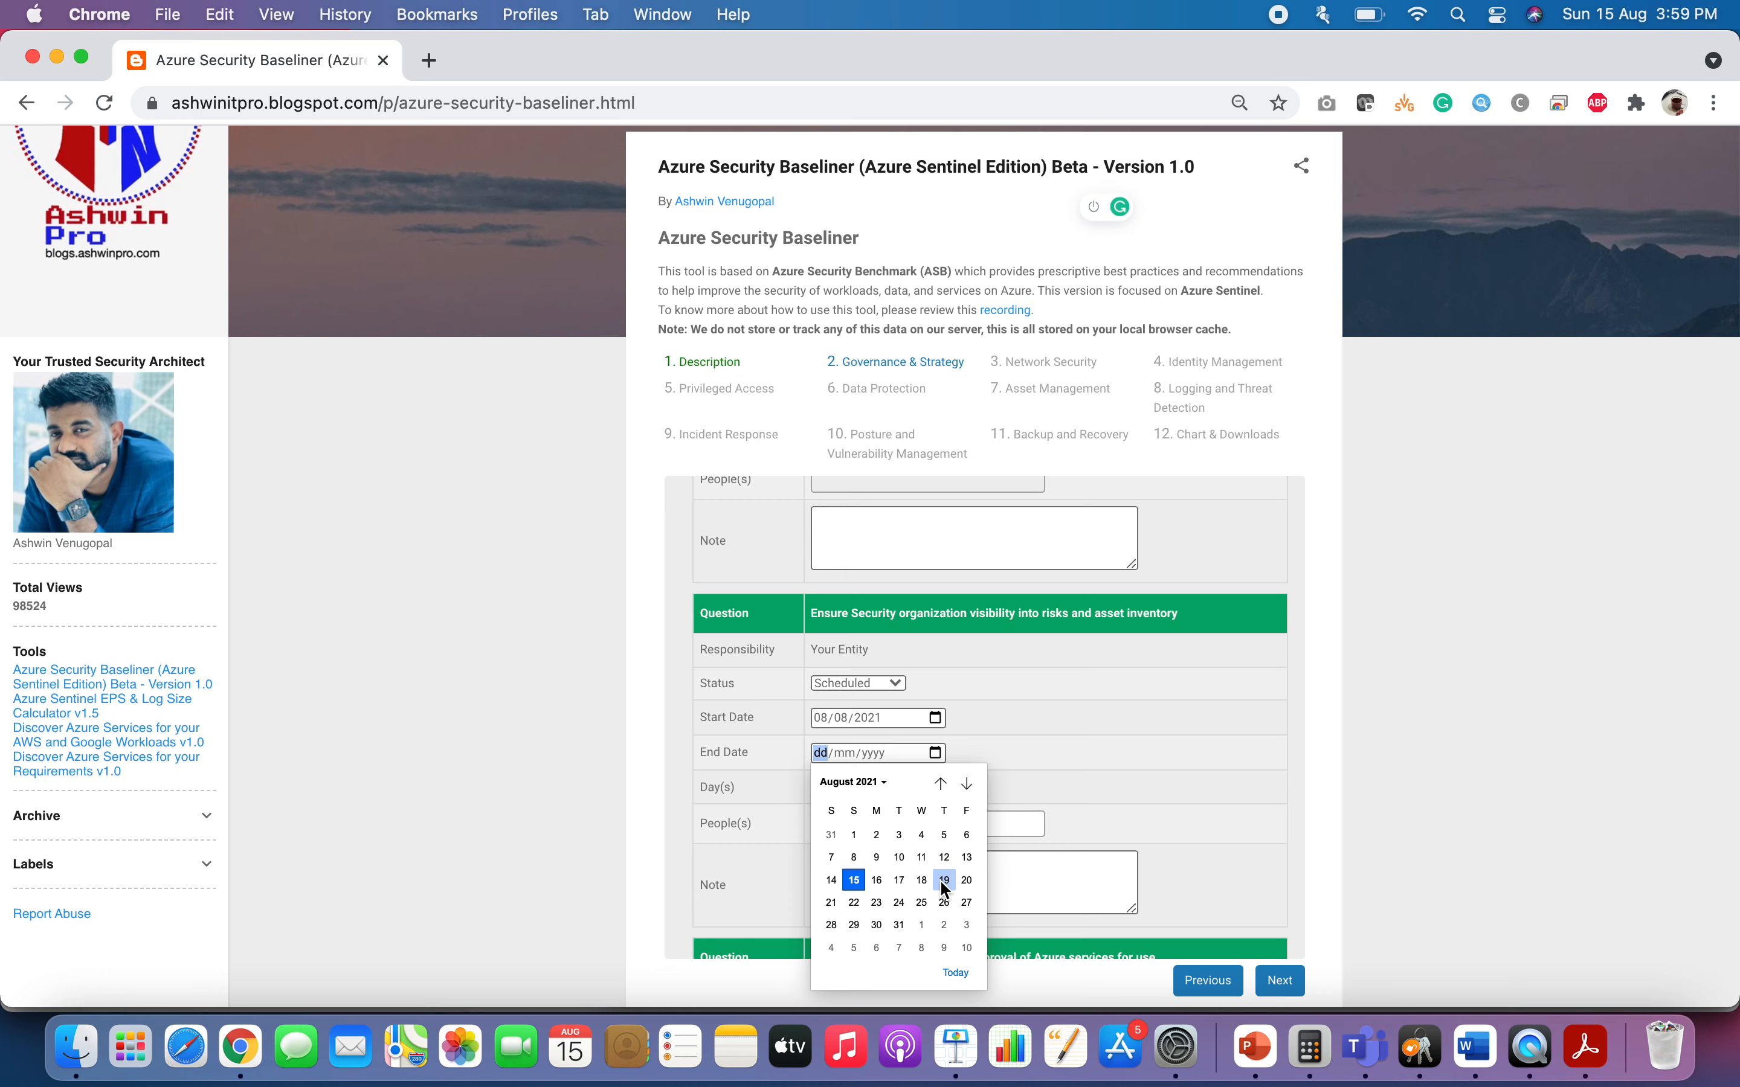
left_click(946, 884)
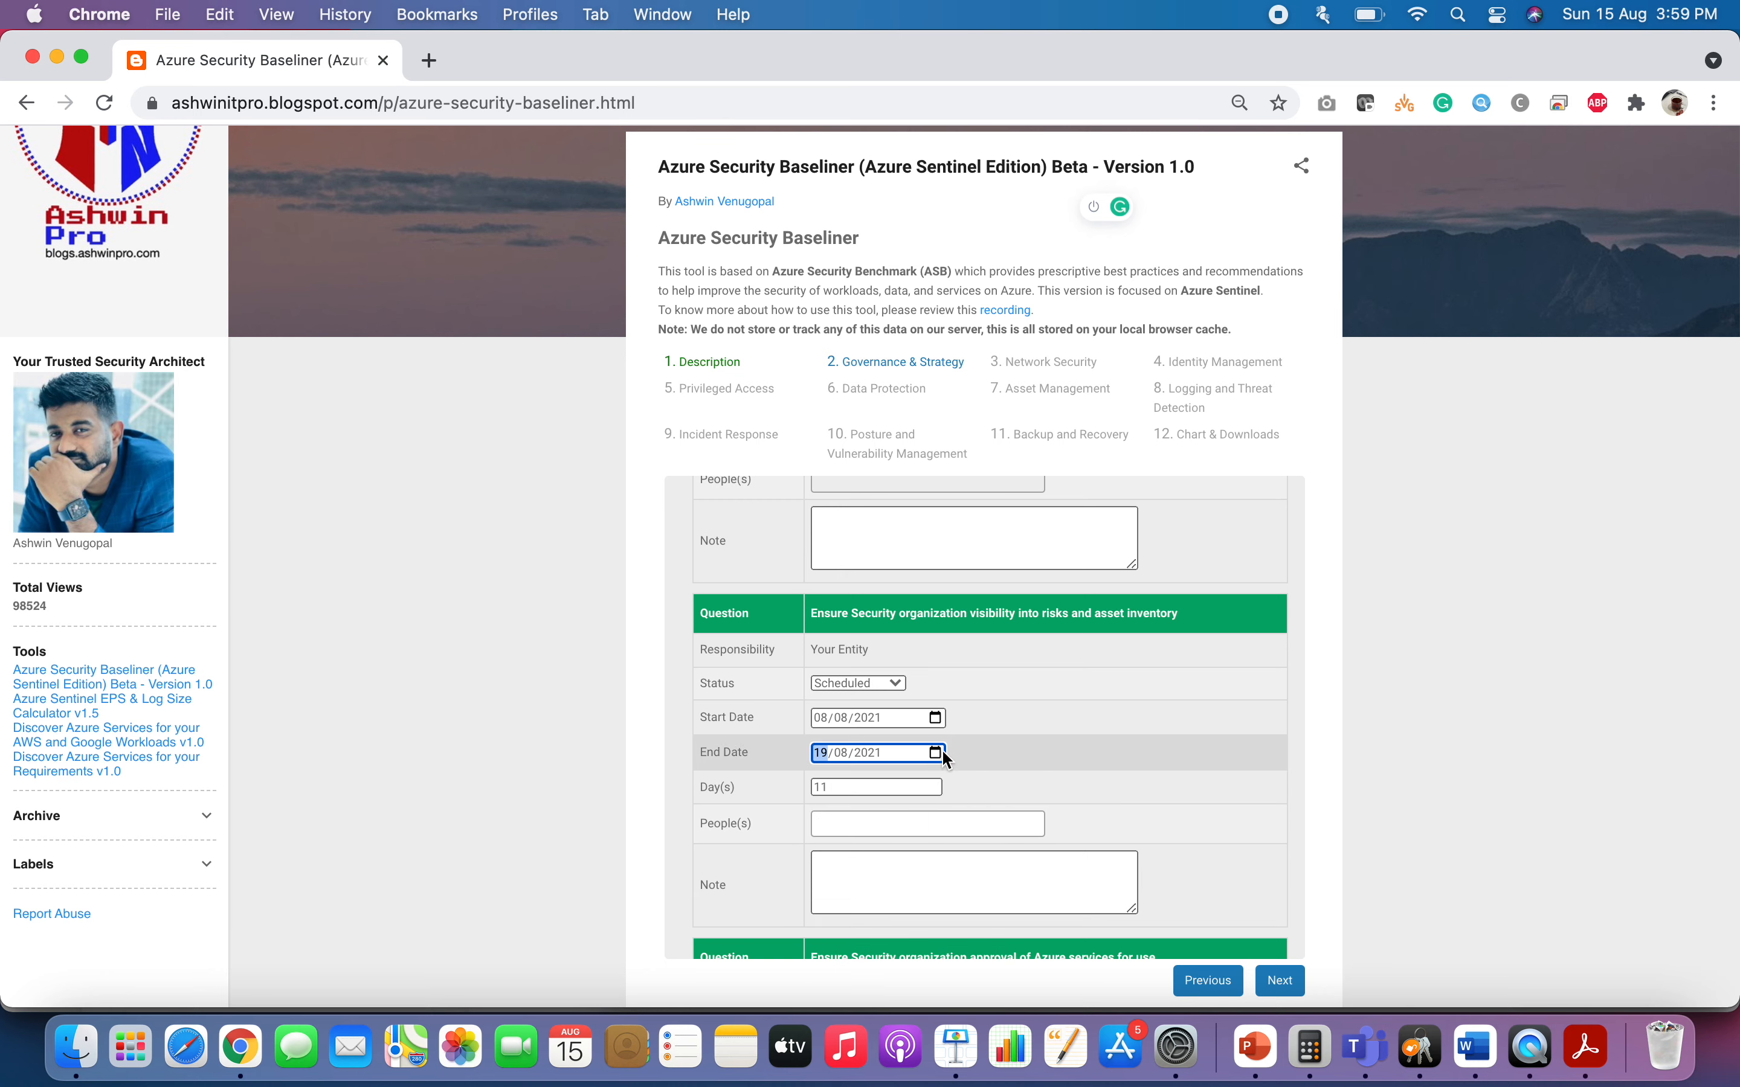
Assign User 3(Role 3) to the security organization visibility question and enter the note "Test Note".
left_click(848, 825)
left_click(848, 899)
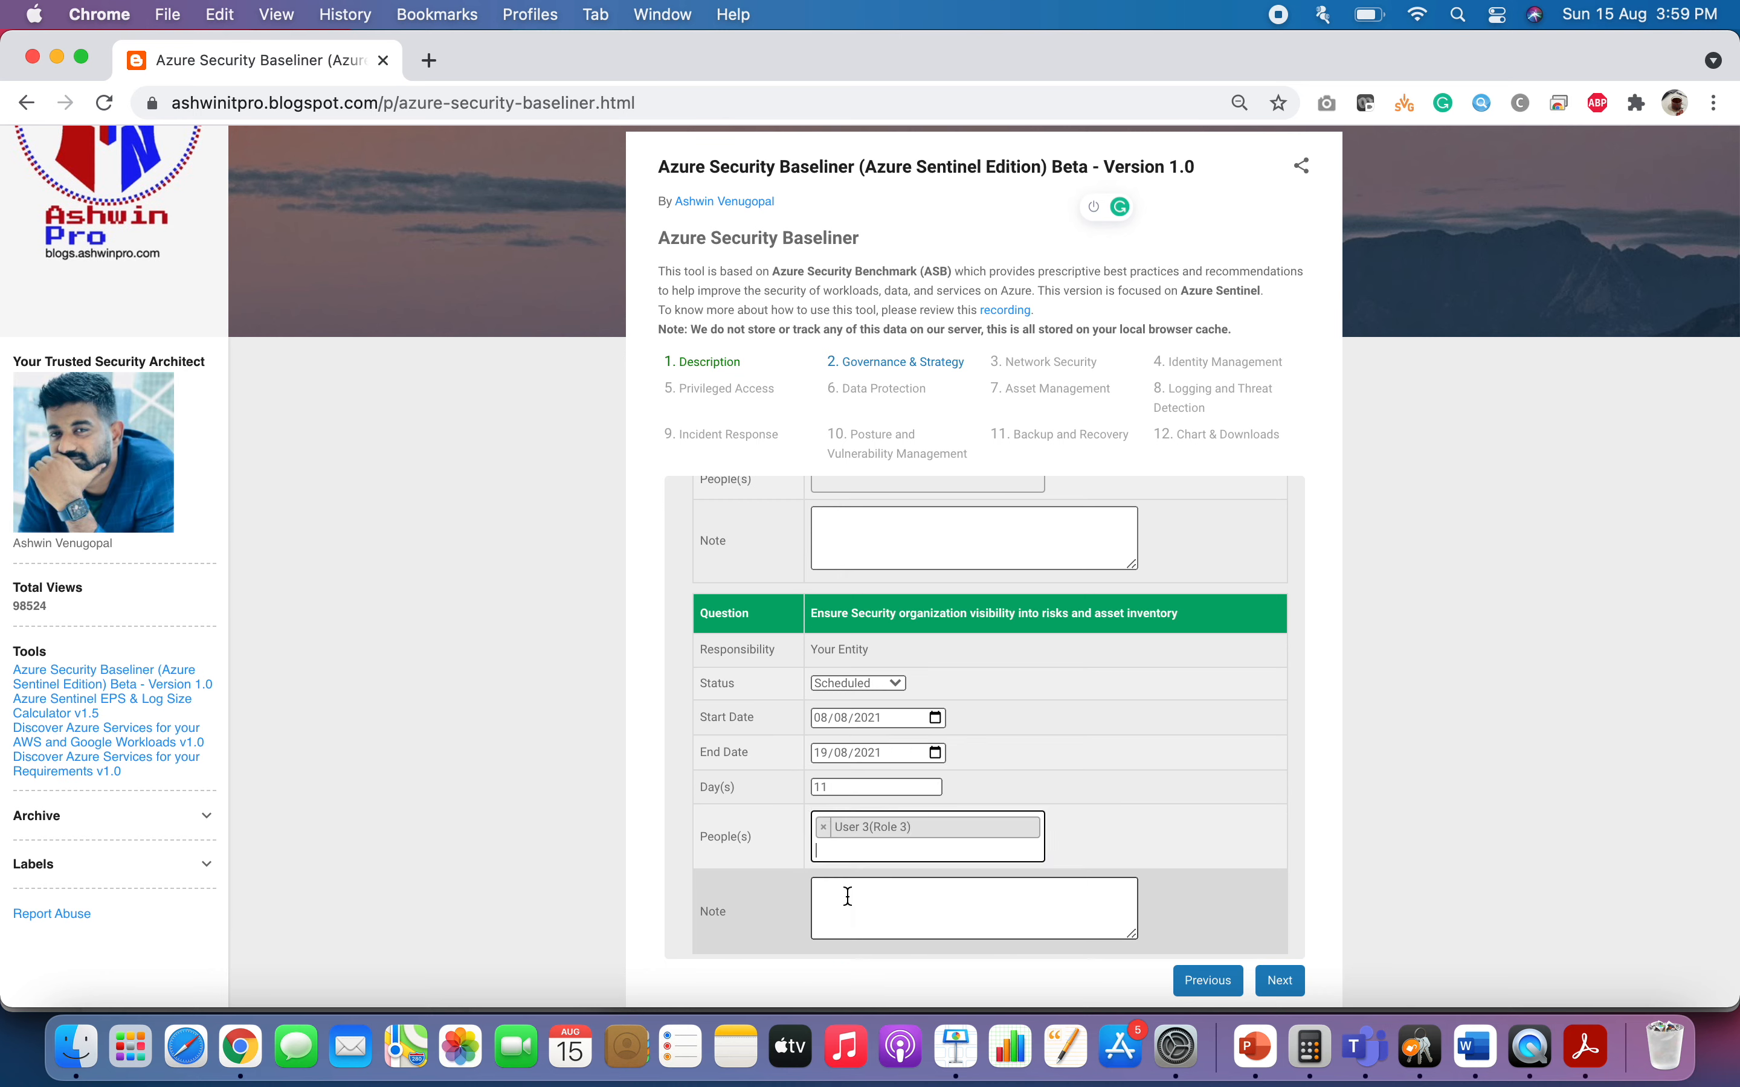
left_click(857, 900)
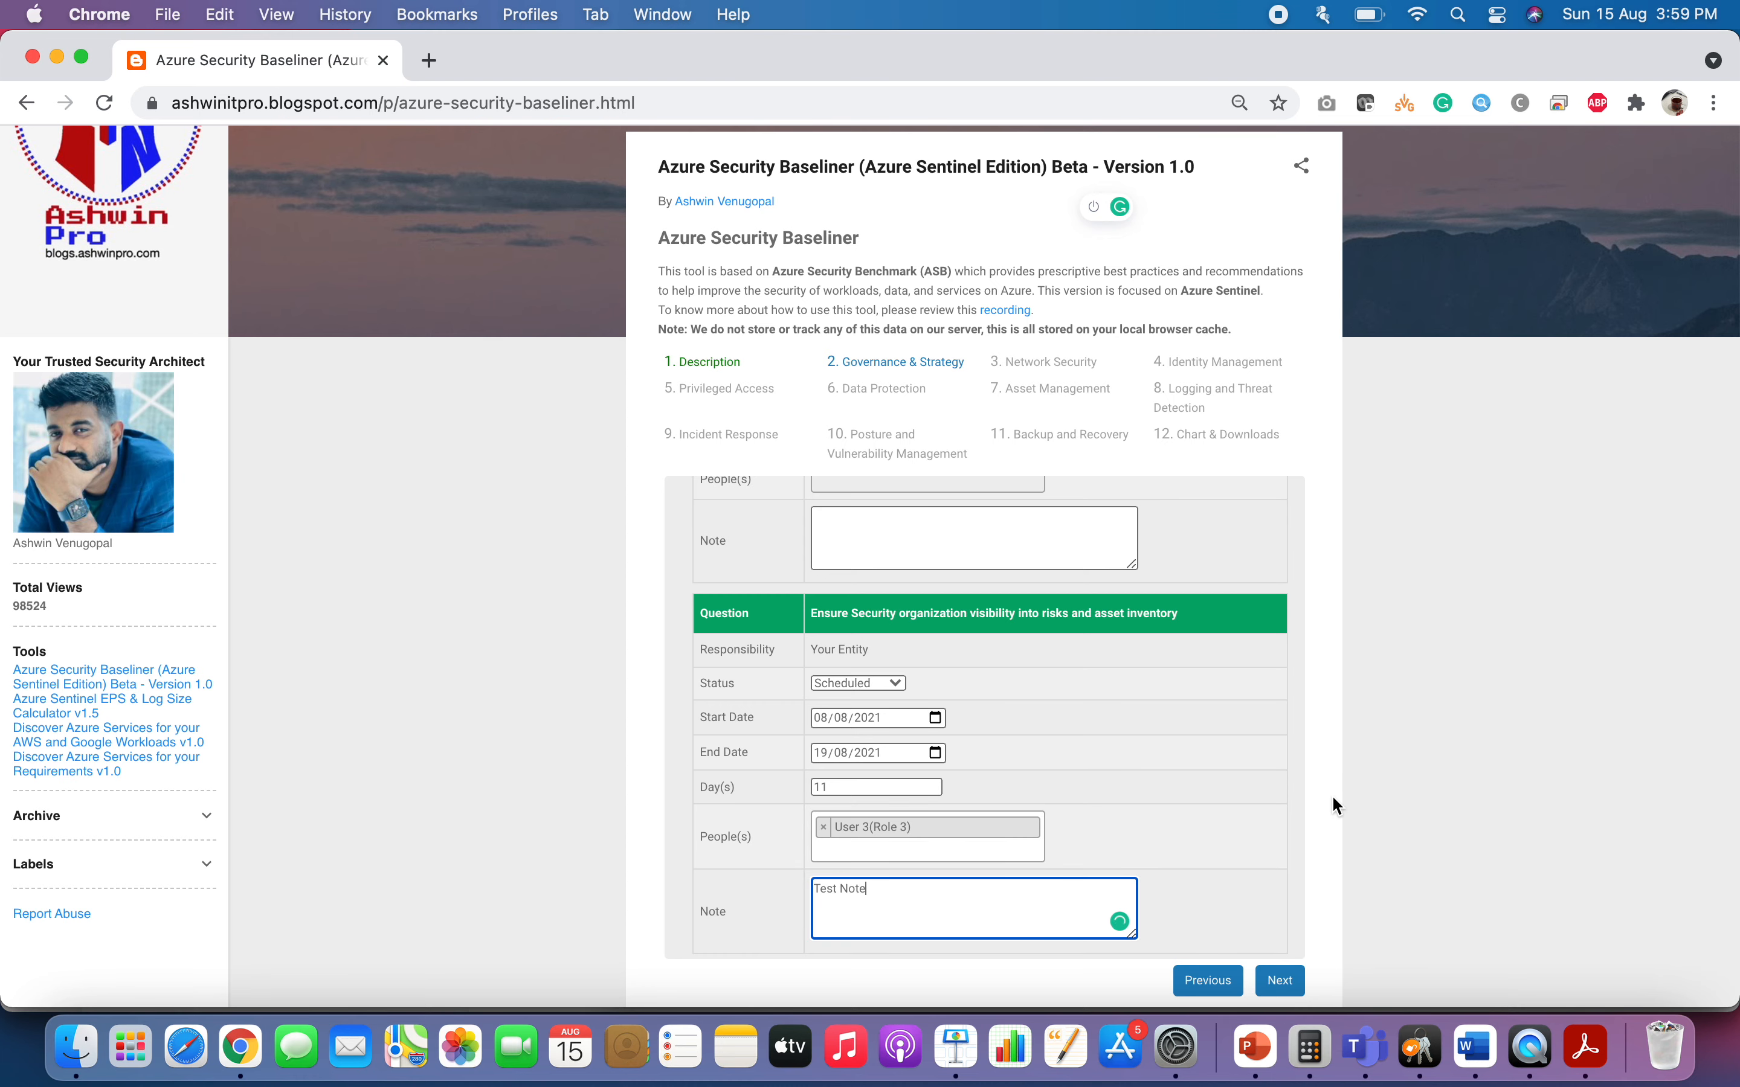
Go on to the Network Security section and review the description and question of control NS-1: Implement security for internal traffic.
scroll(1332, 793, "down", 3)
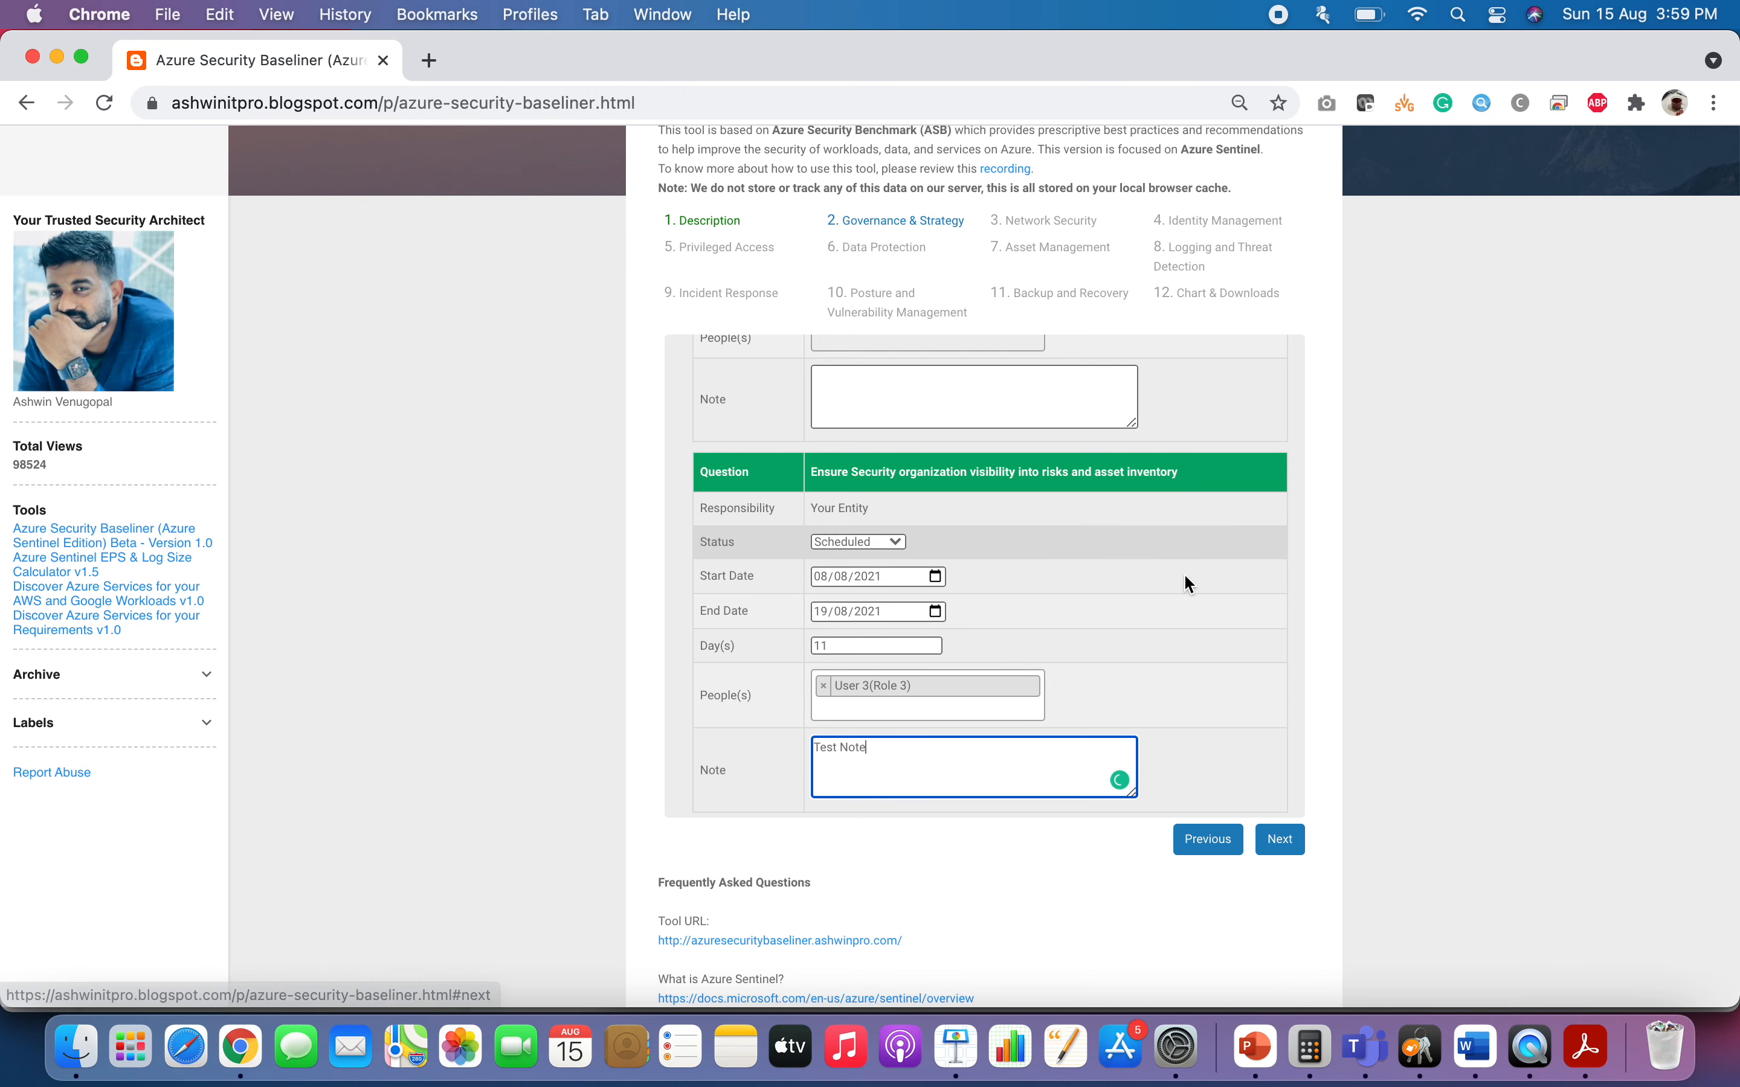
scroll(1187, 586, "up", 3)
left_click(1290, 842)
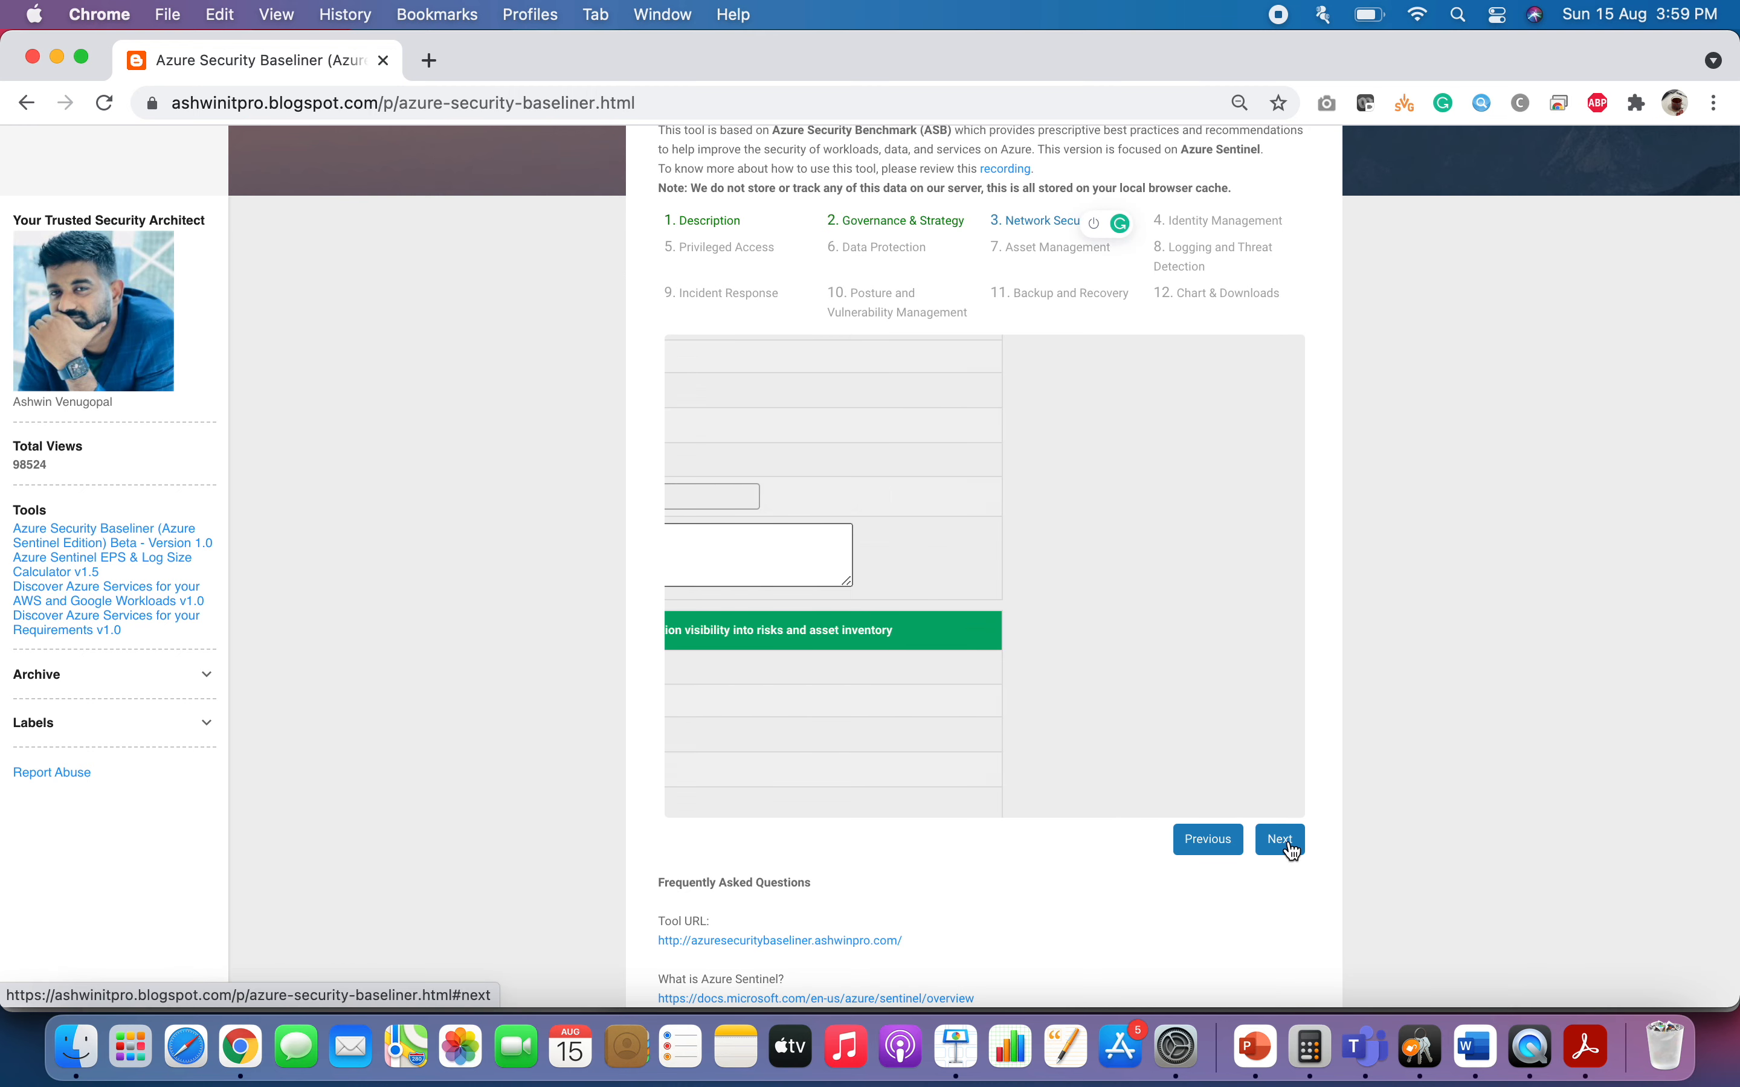
left_click(816, 450)
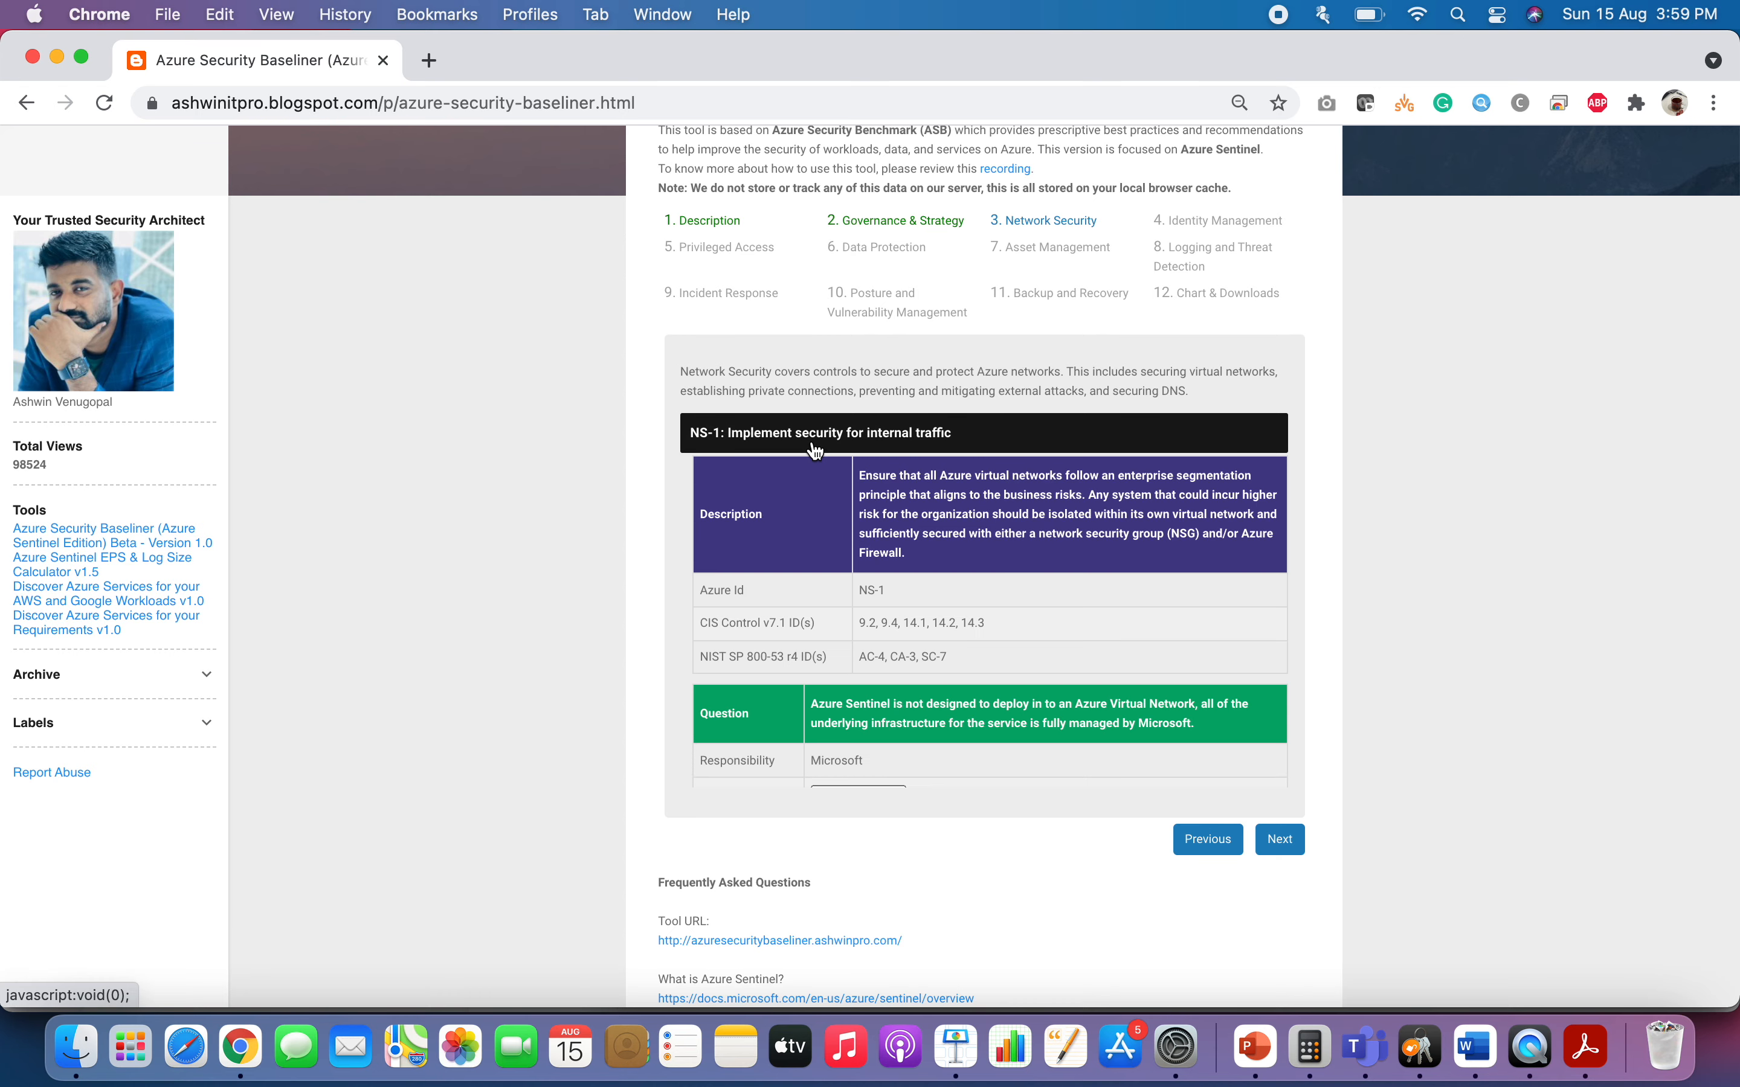
scroll(941, 539, "down", 3)
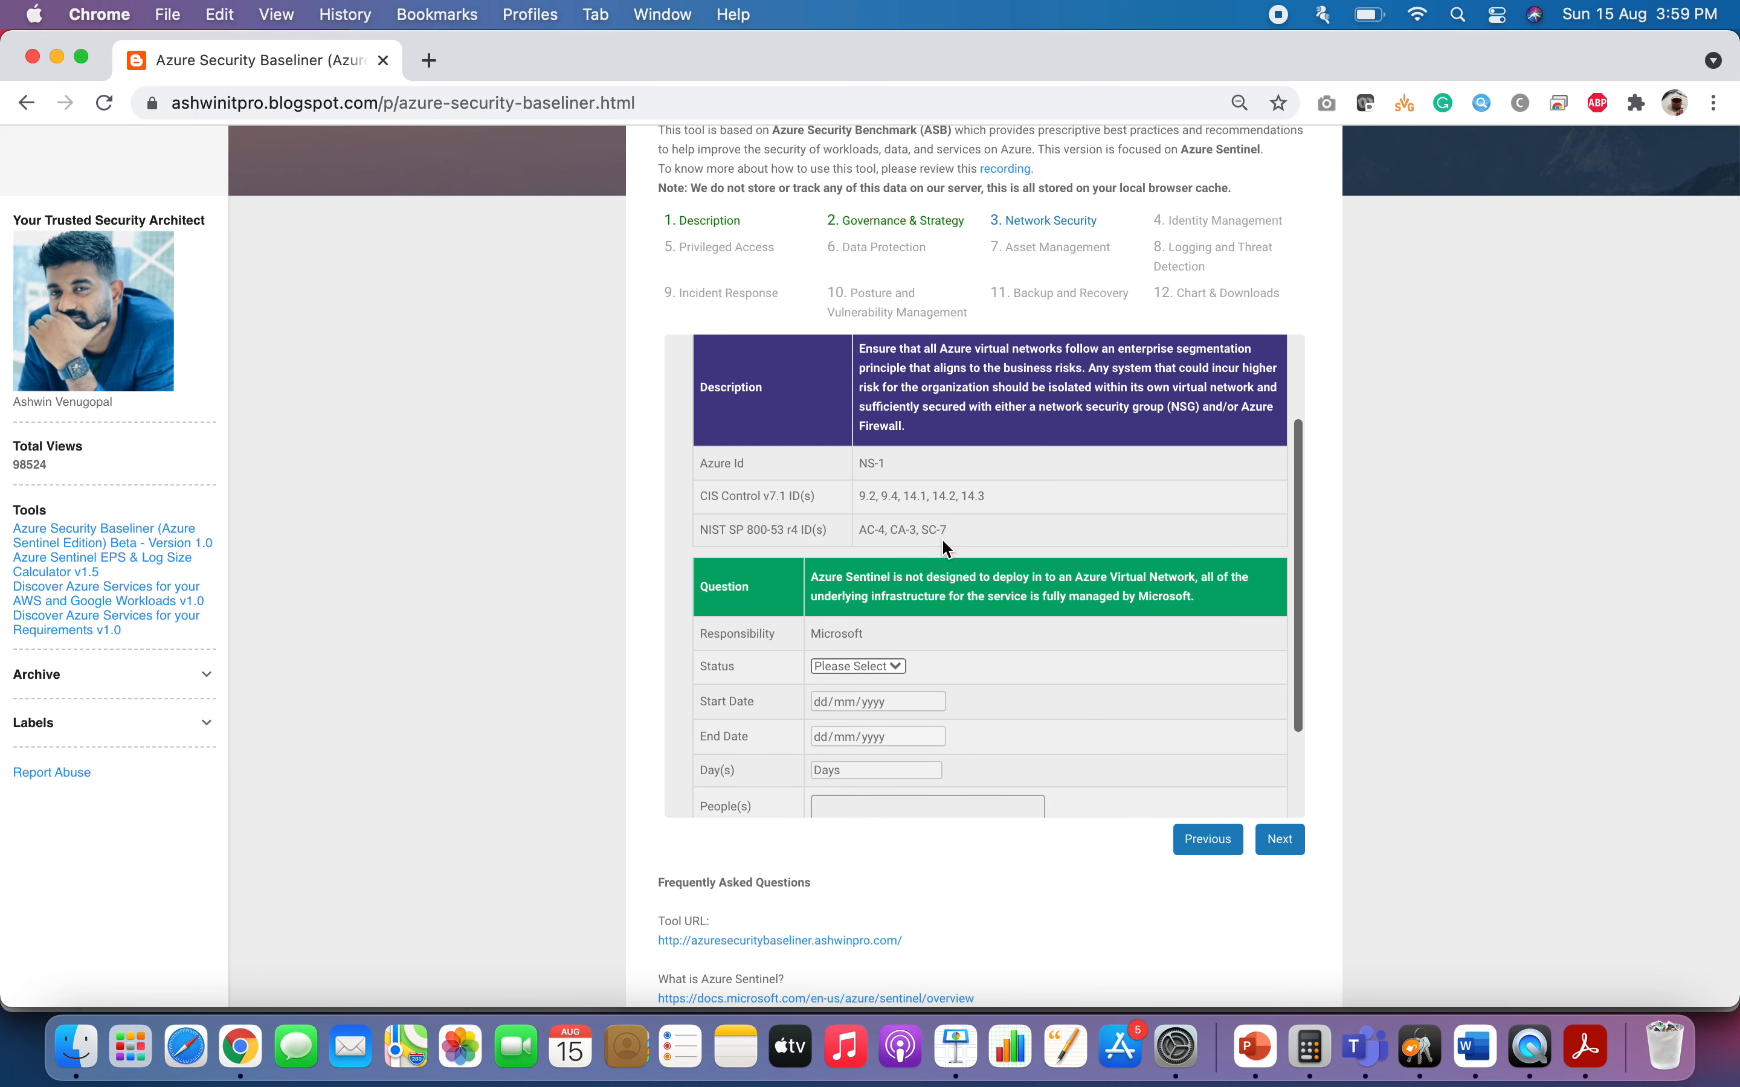
scroll(945, 543, "down", 5)
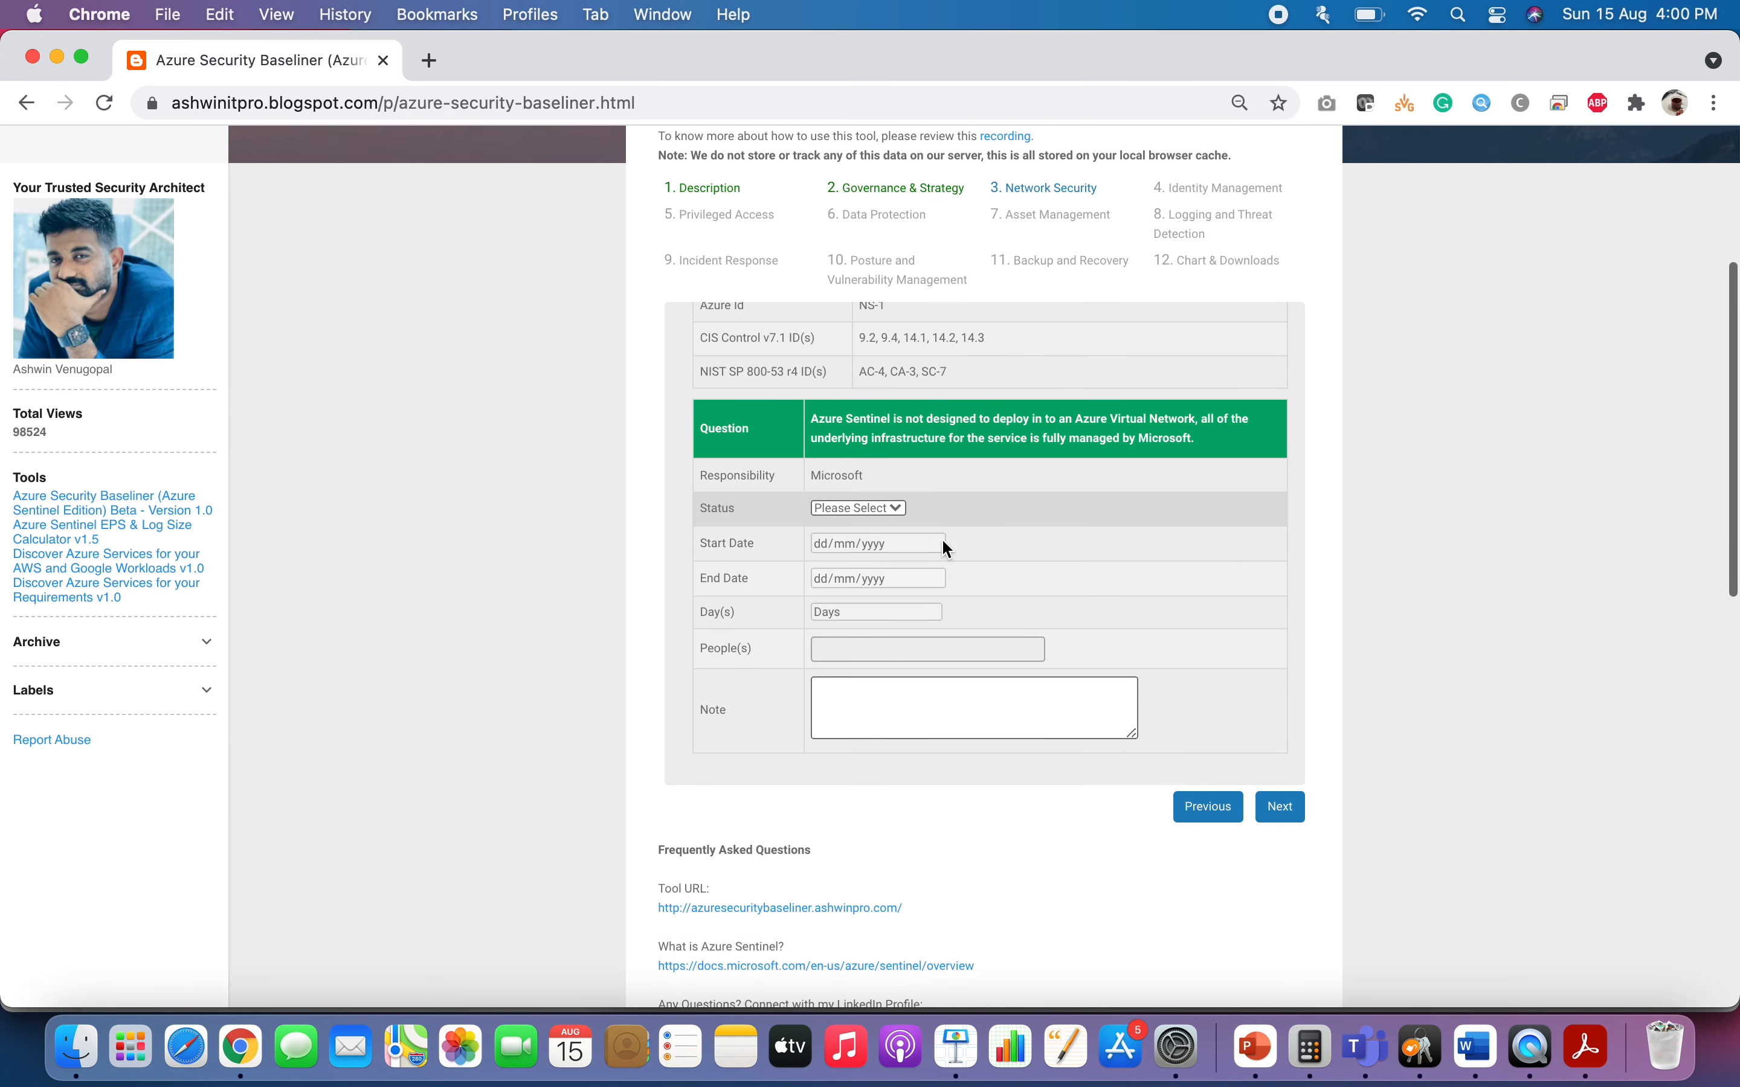
scroll(943, 543, "up", 5)
scroll(946, 540, "down", 4)
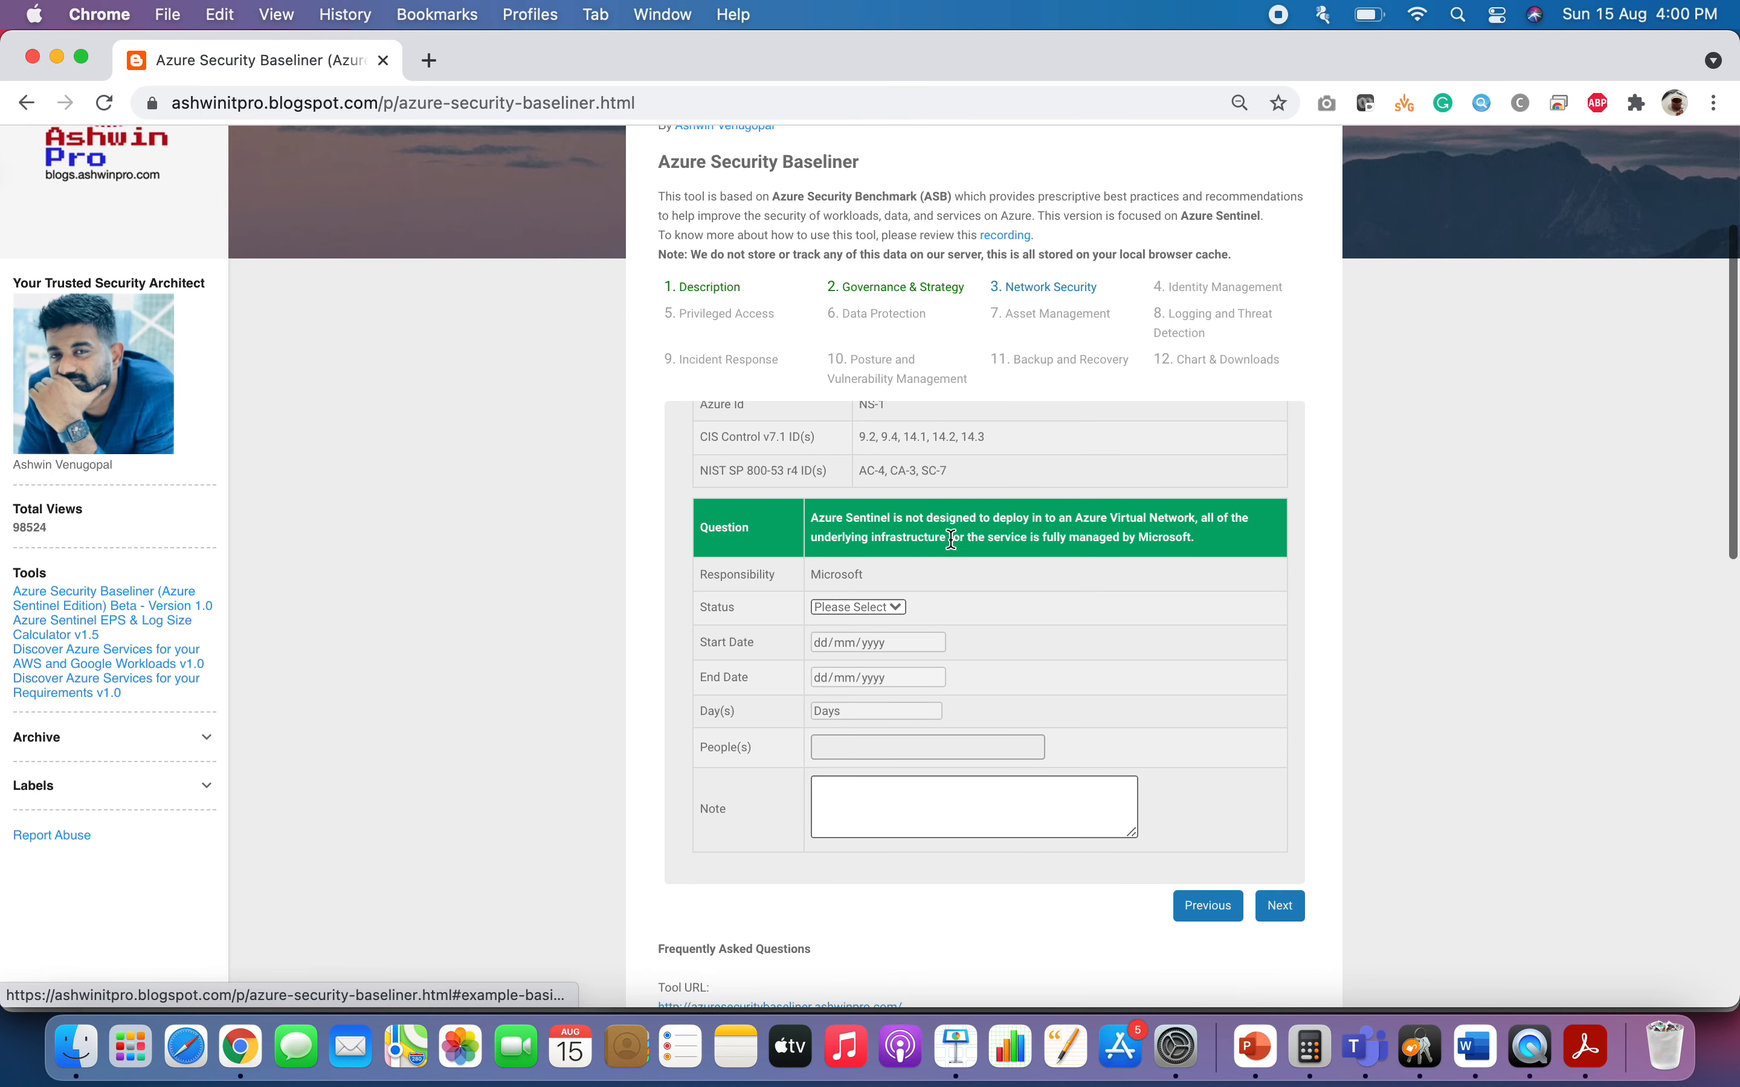
Advance through the remaining control sections to Chart & Downloads and inspect the Governance & Strategy and Target segments of the maturity chart.
left_click(1278, 906)
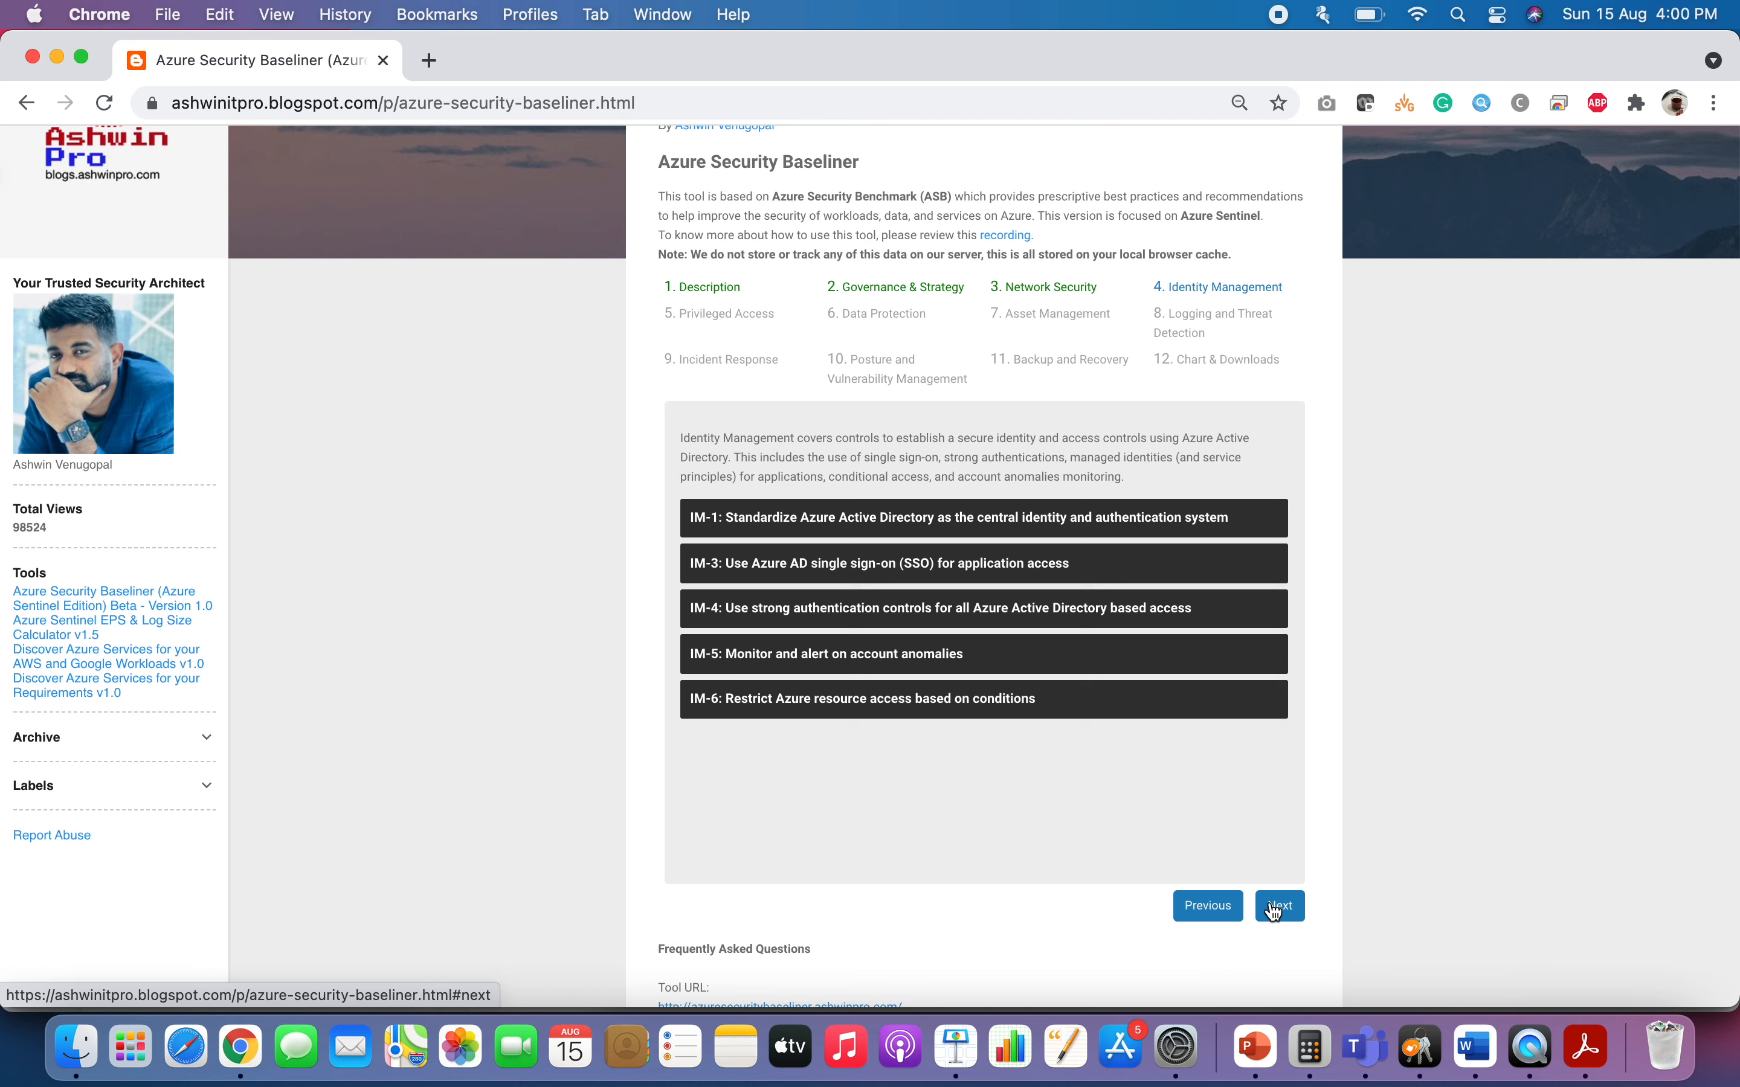
left_click(1278, 907)
left_click(1278, 908)
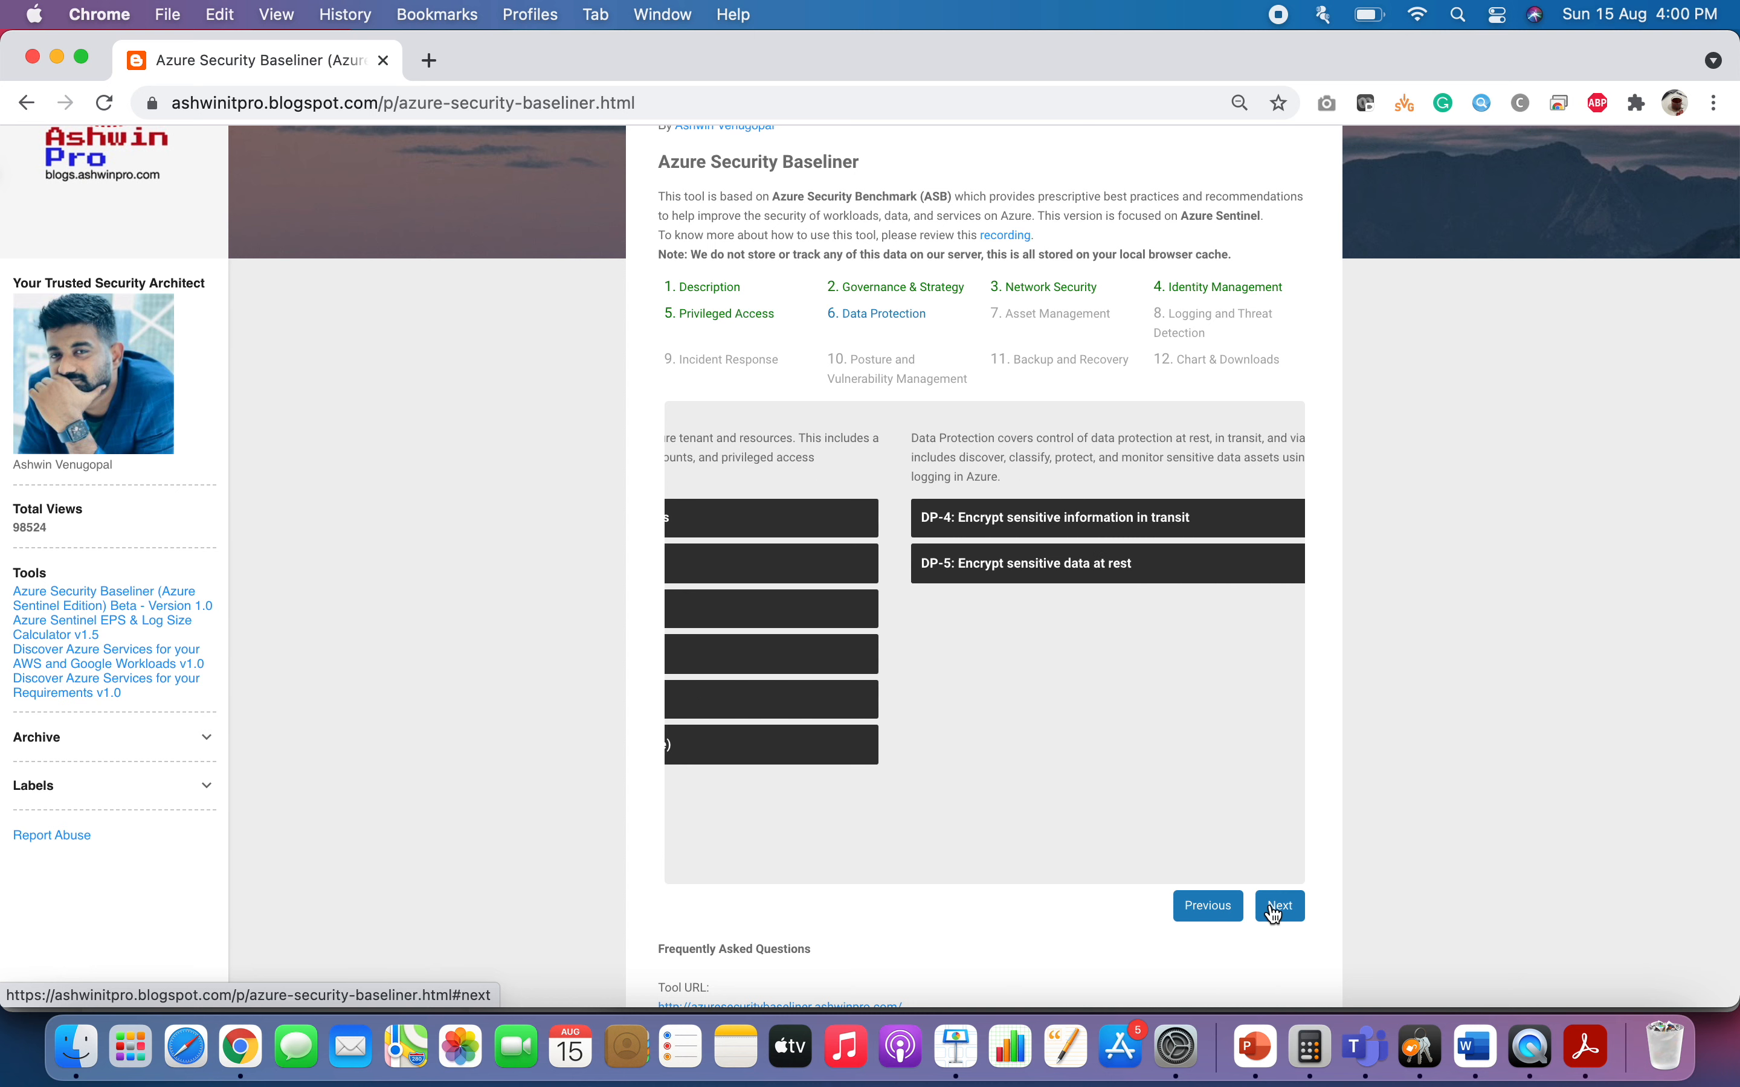
left_click(1278, 907)
left_click(1279, 907)
left_click(1278, 908)
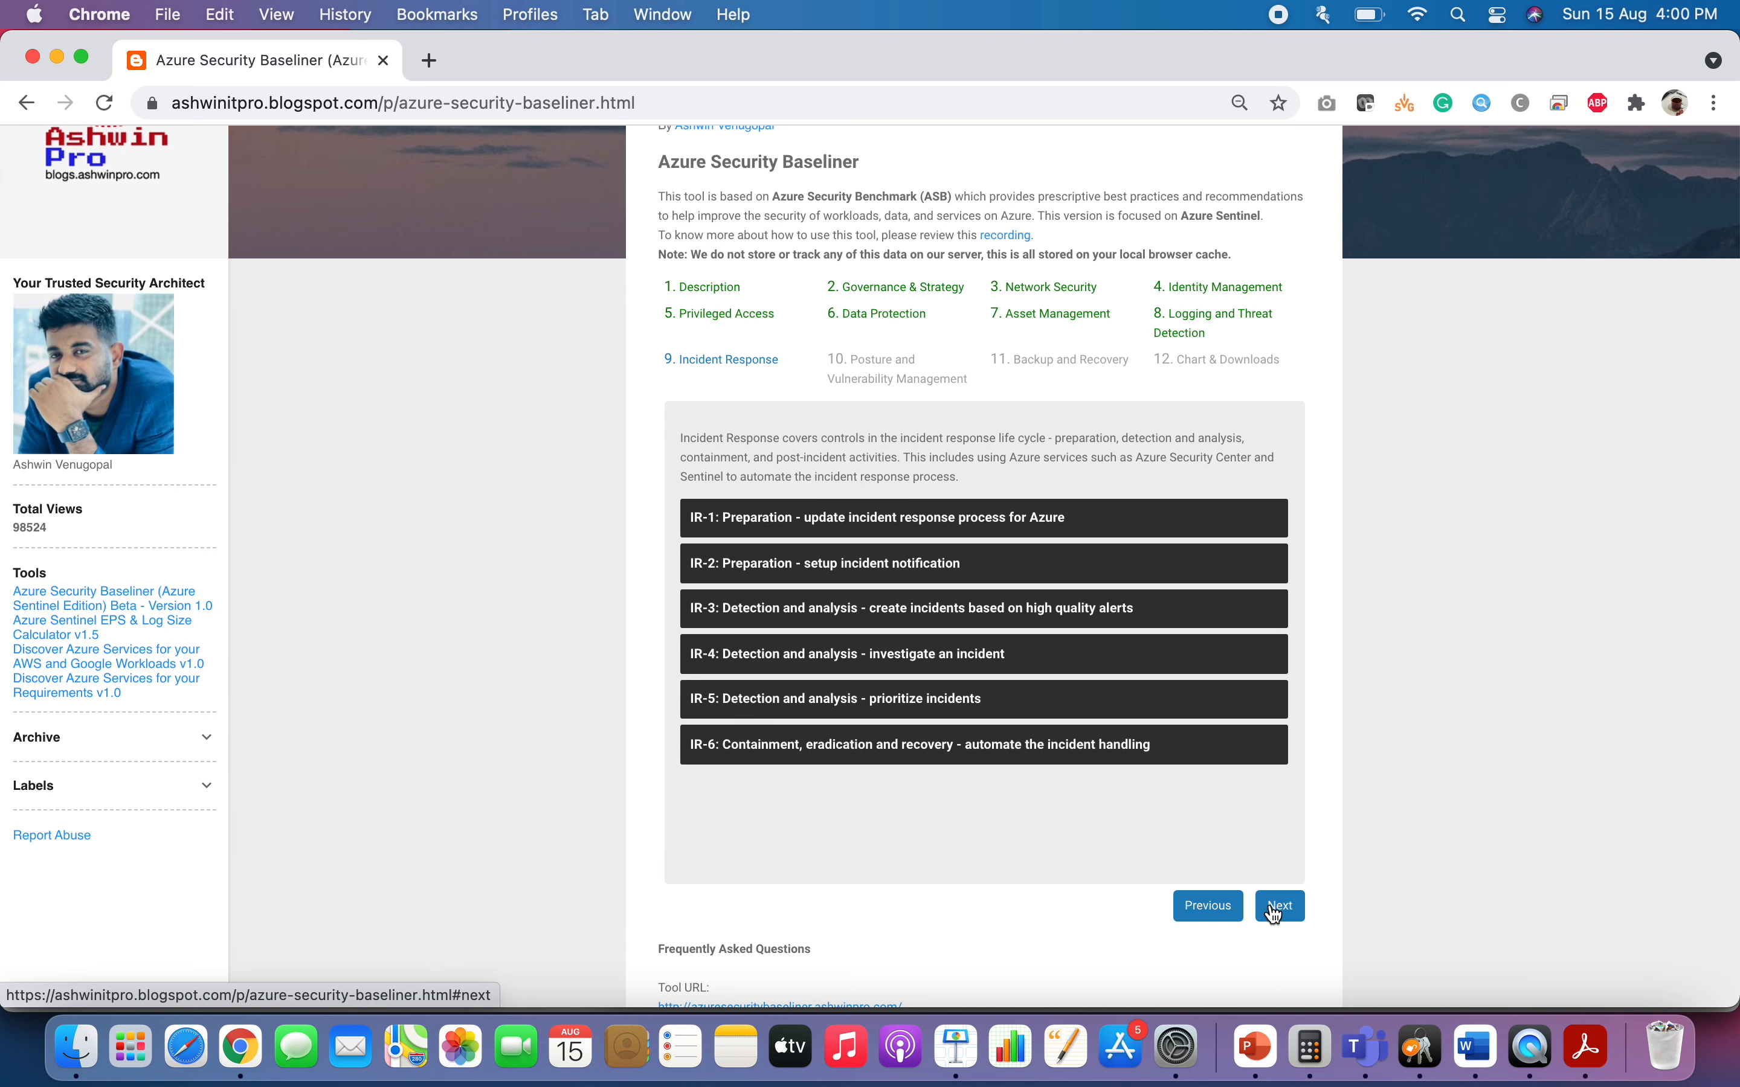
left_click(1278, 907)
left_click(1279, 907)
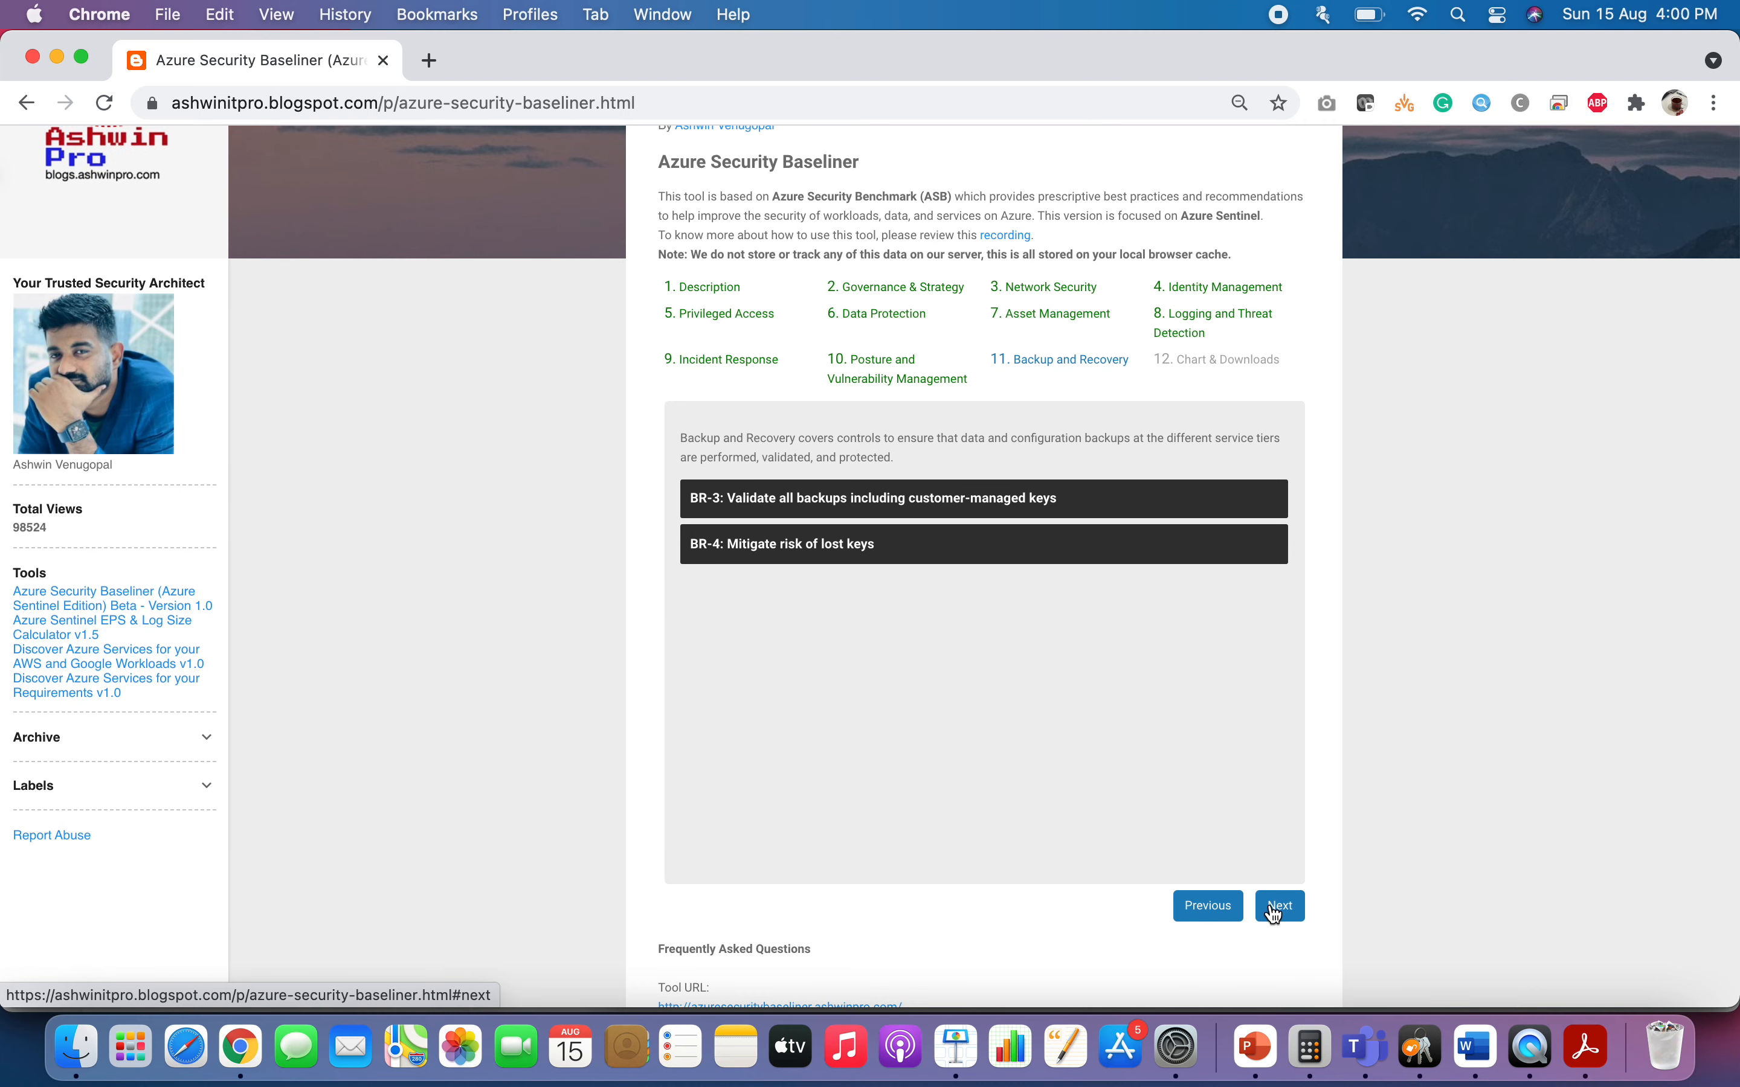
left_click(1279, 908)
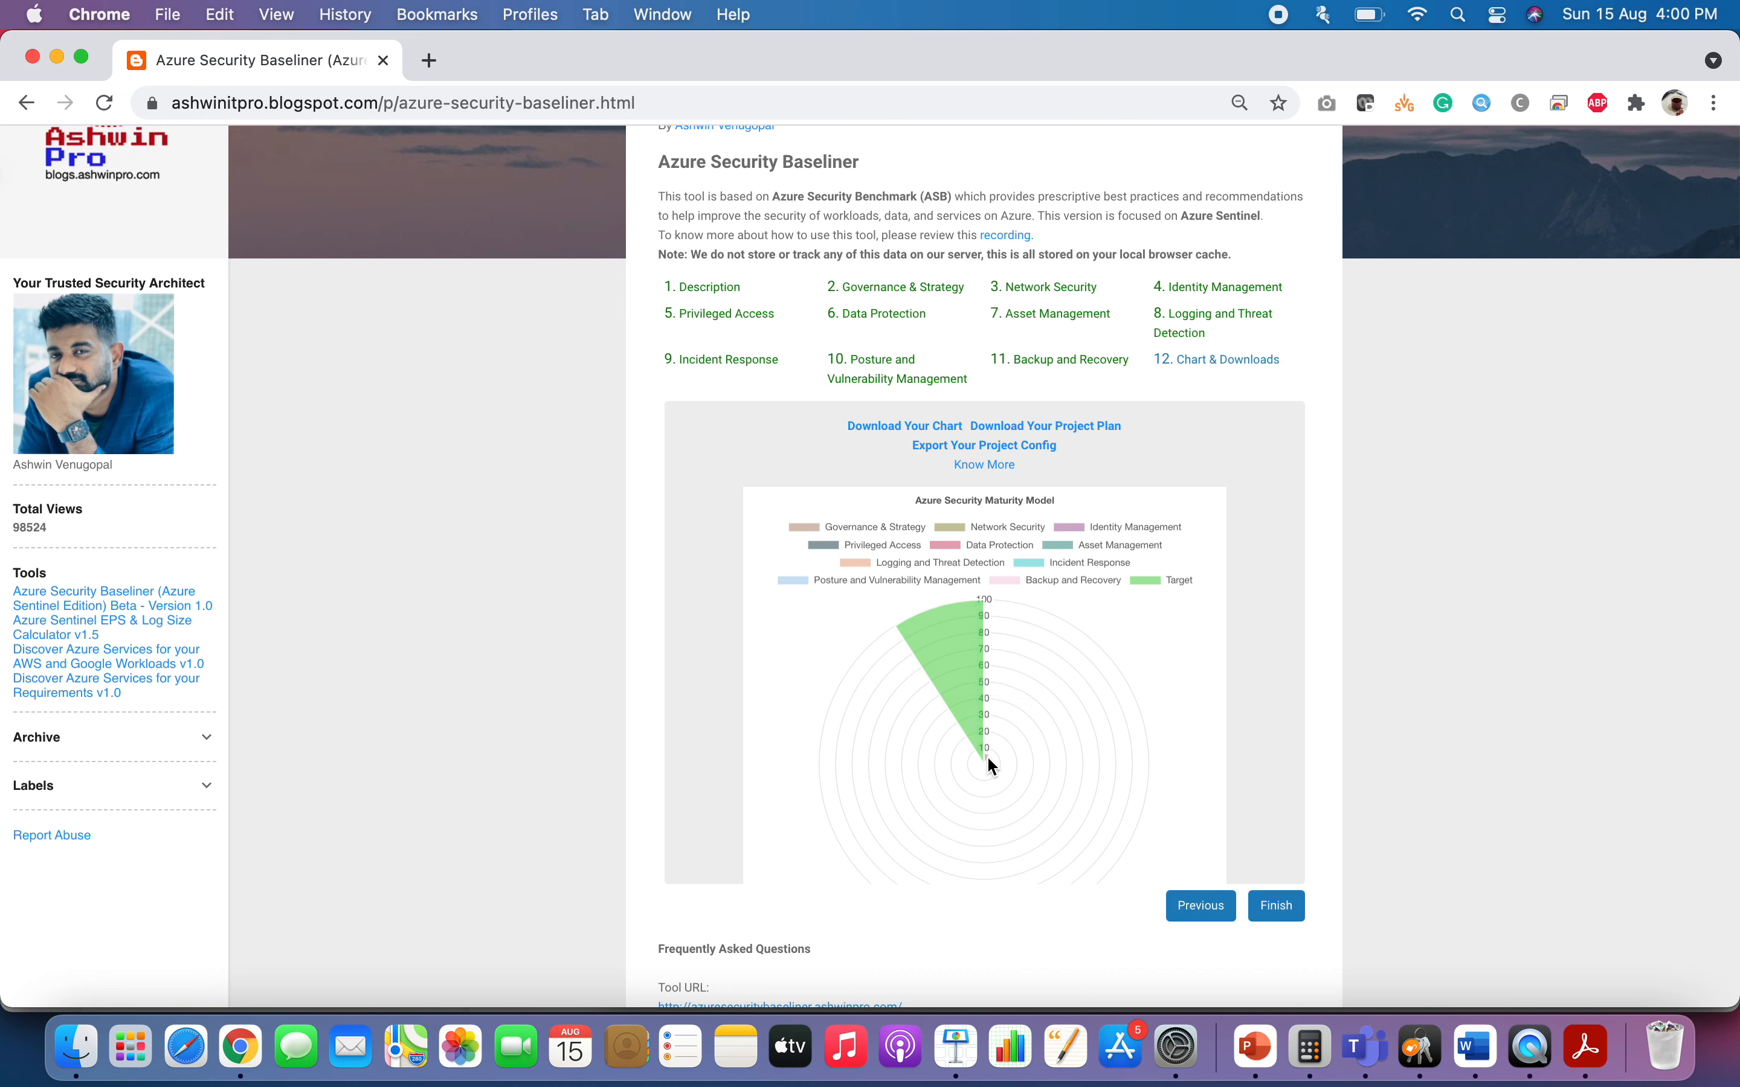
mouse_move(990, 761)
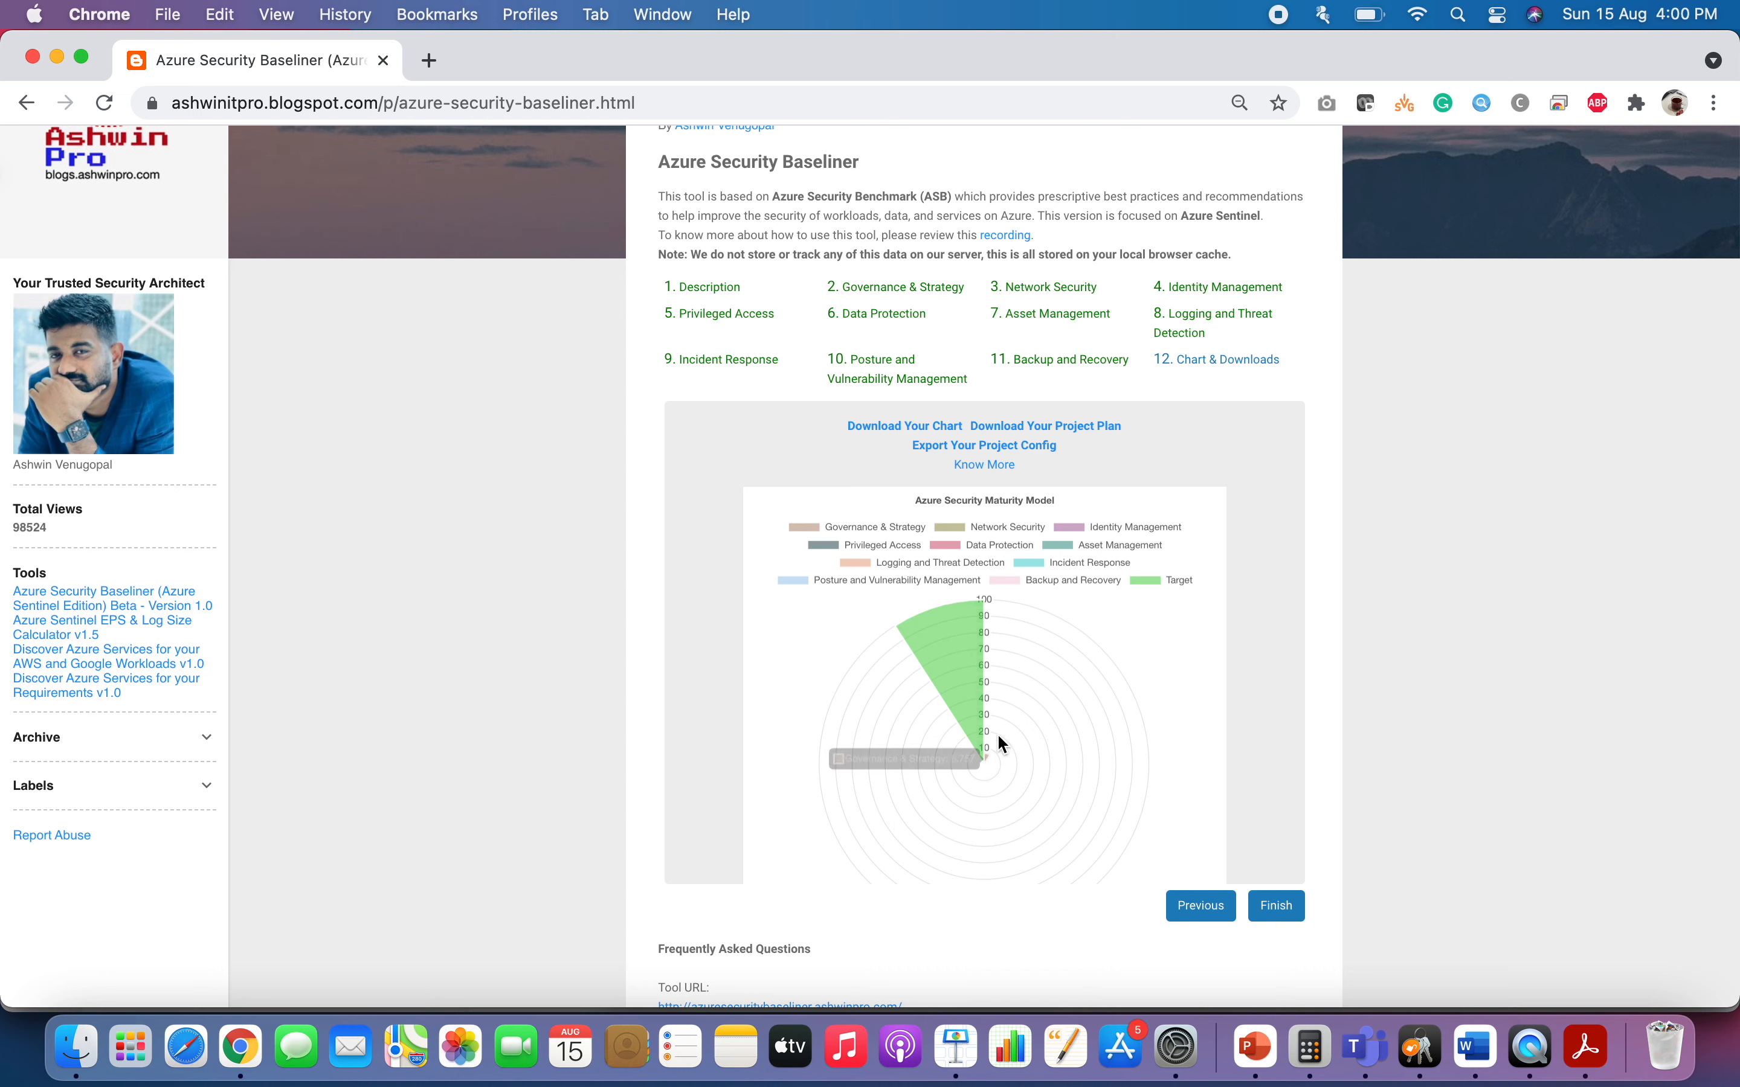
mouse_move(949, 635)
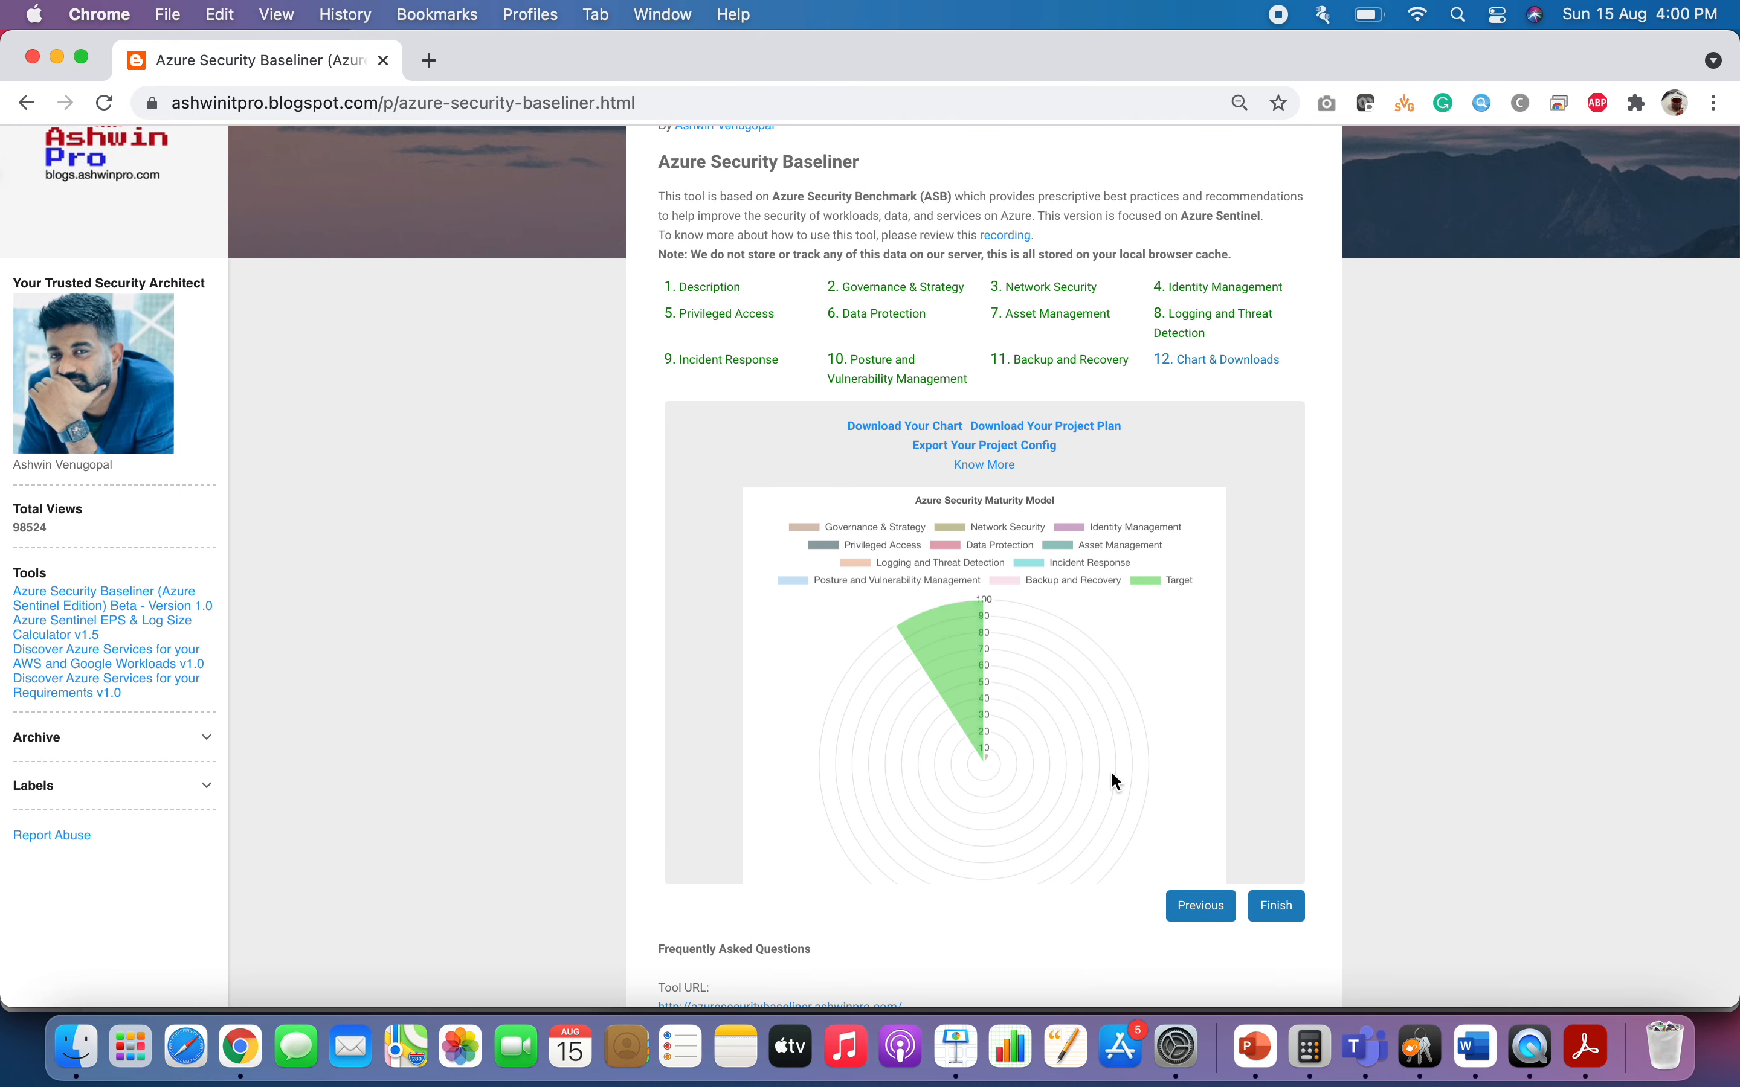
Download the Azure Security Maturity Model chart, open the image to check it, and close the viewer.
left_click(907, 430)
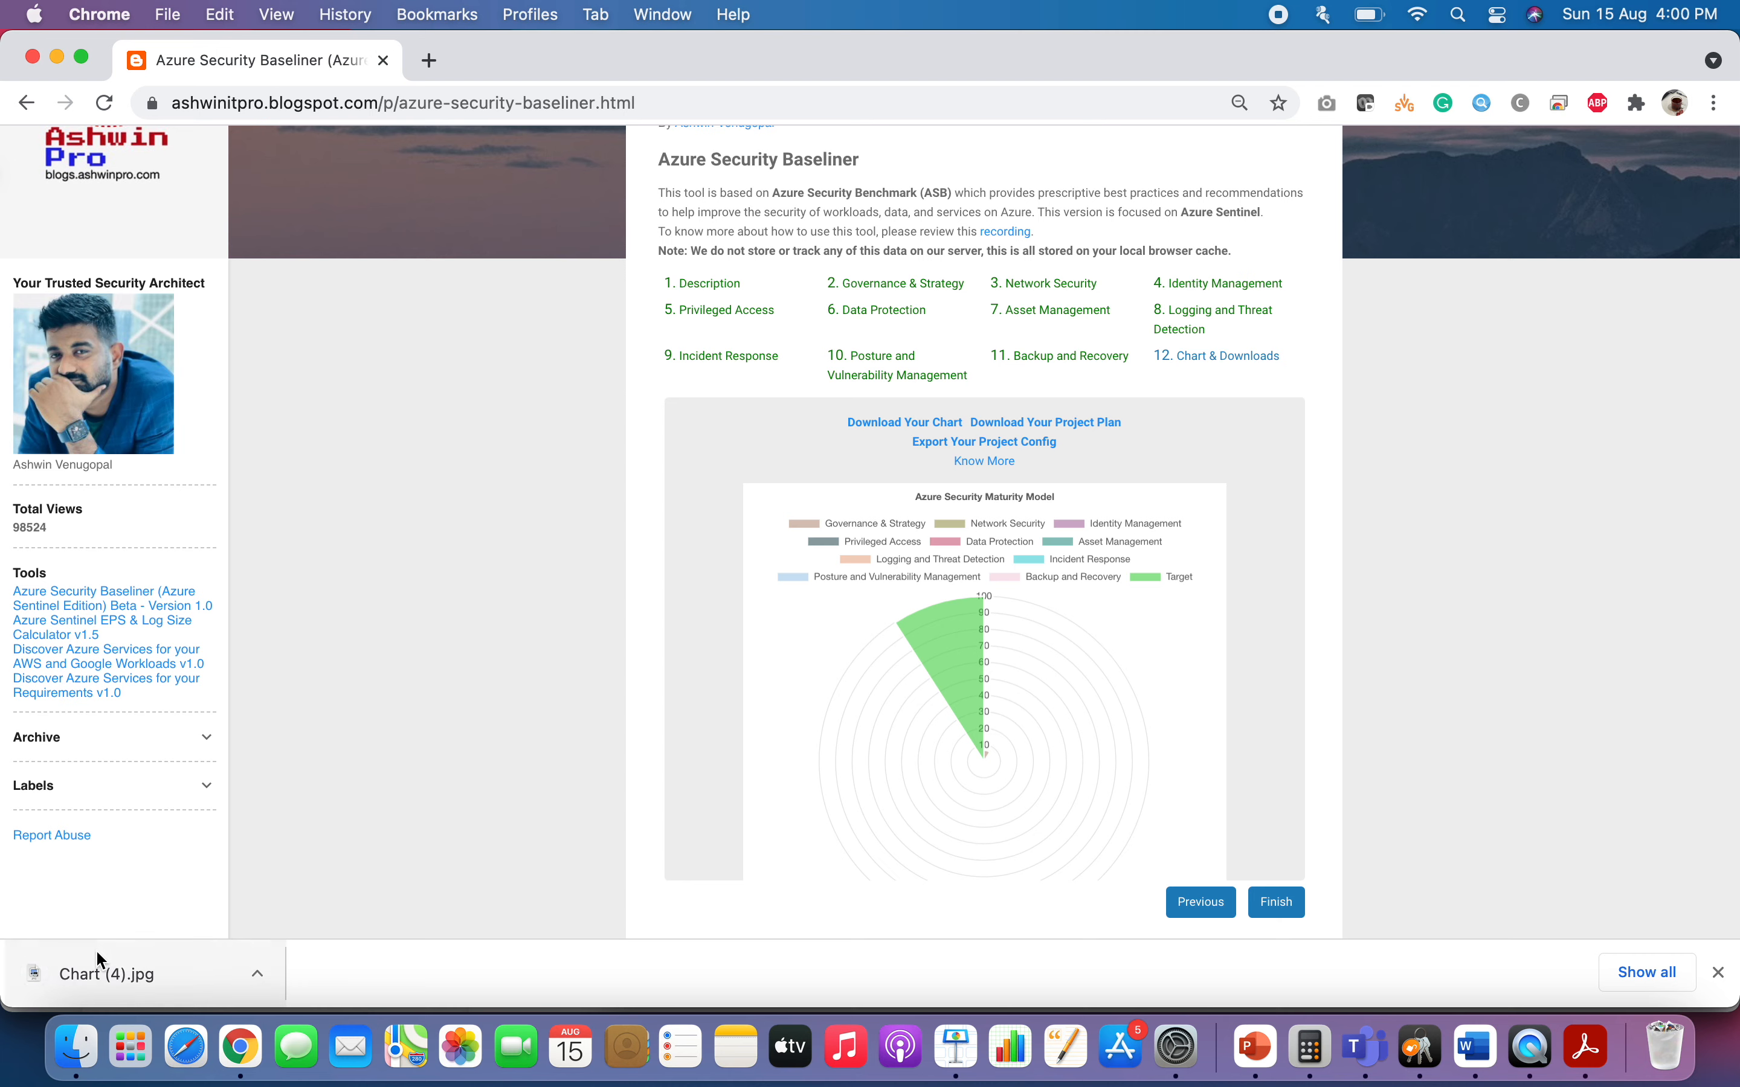
left_click(87, 973)
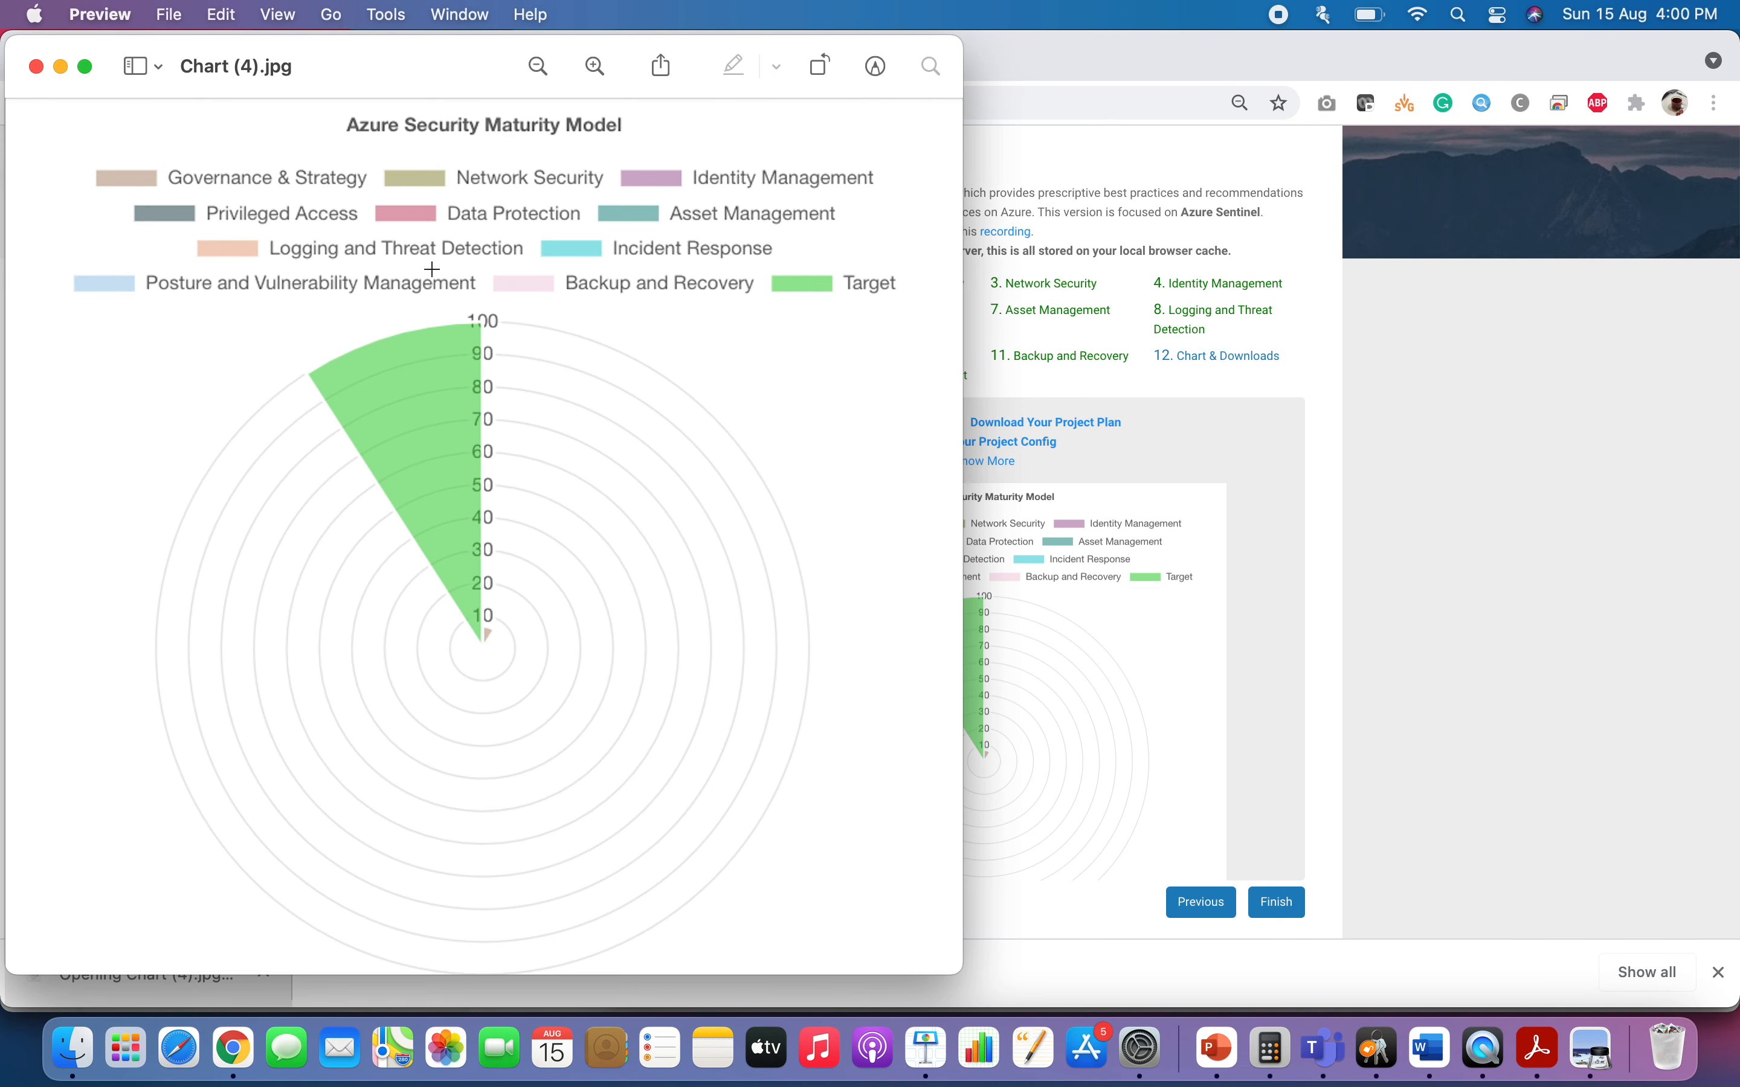
left_click(36, 65)
key("super+q")
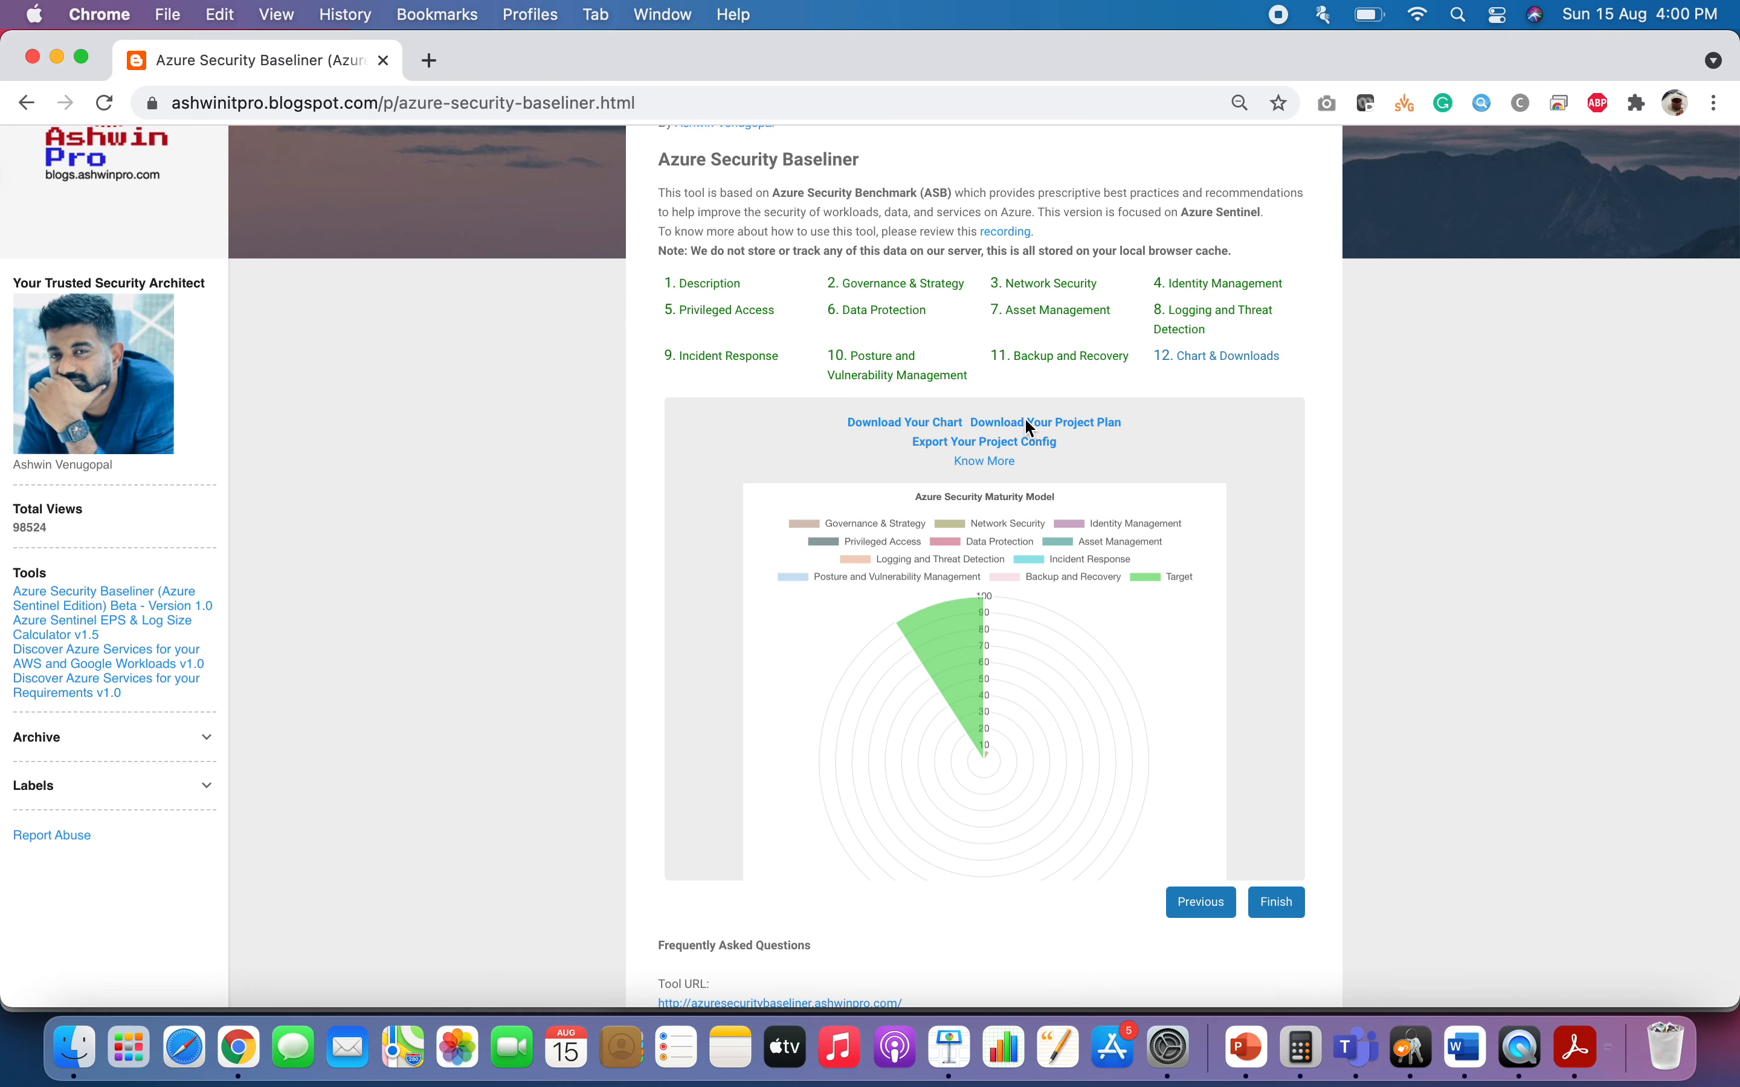
Download the project plan and open the resulting CSV file in Numbers.
left_click(1055, 430)
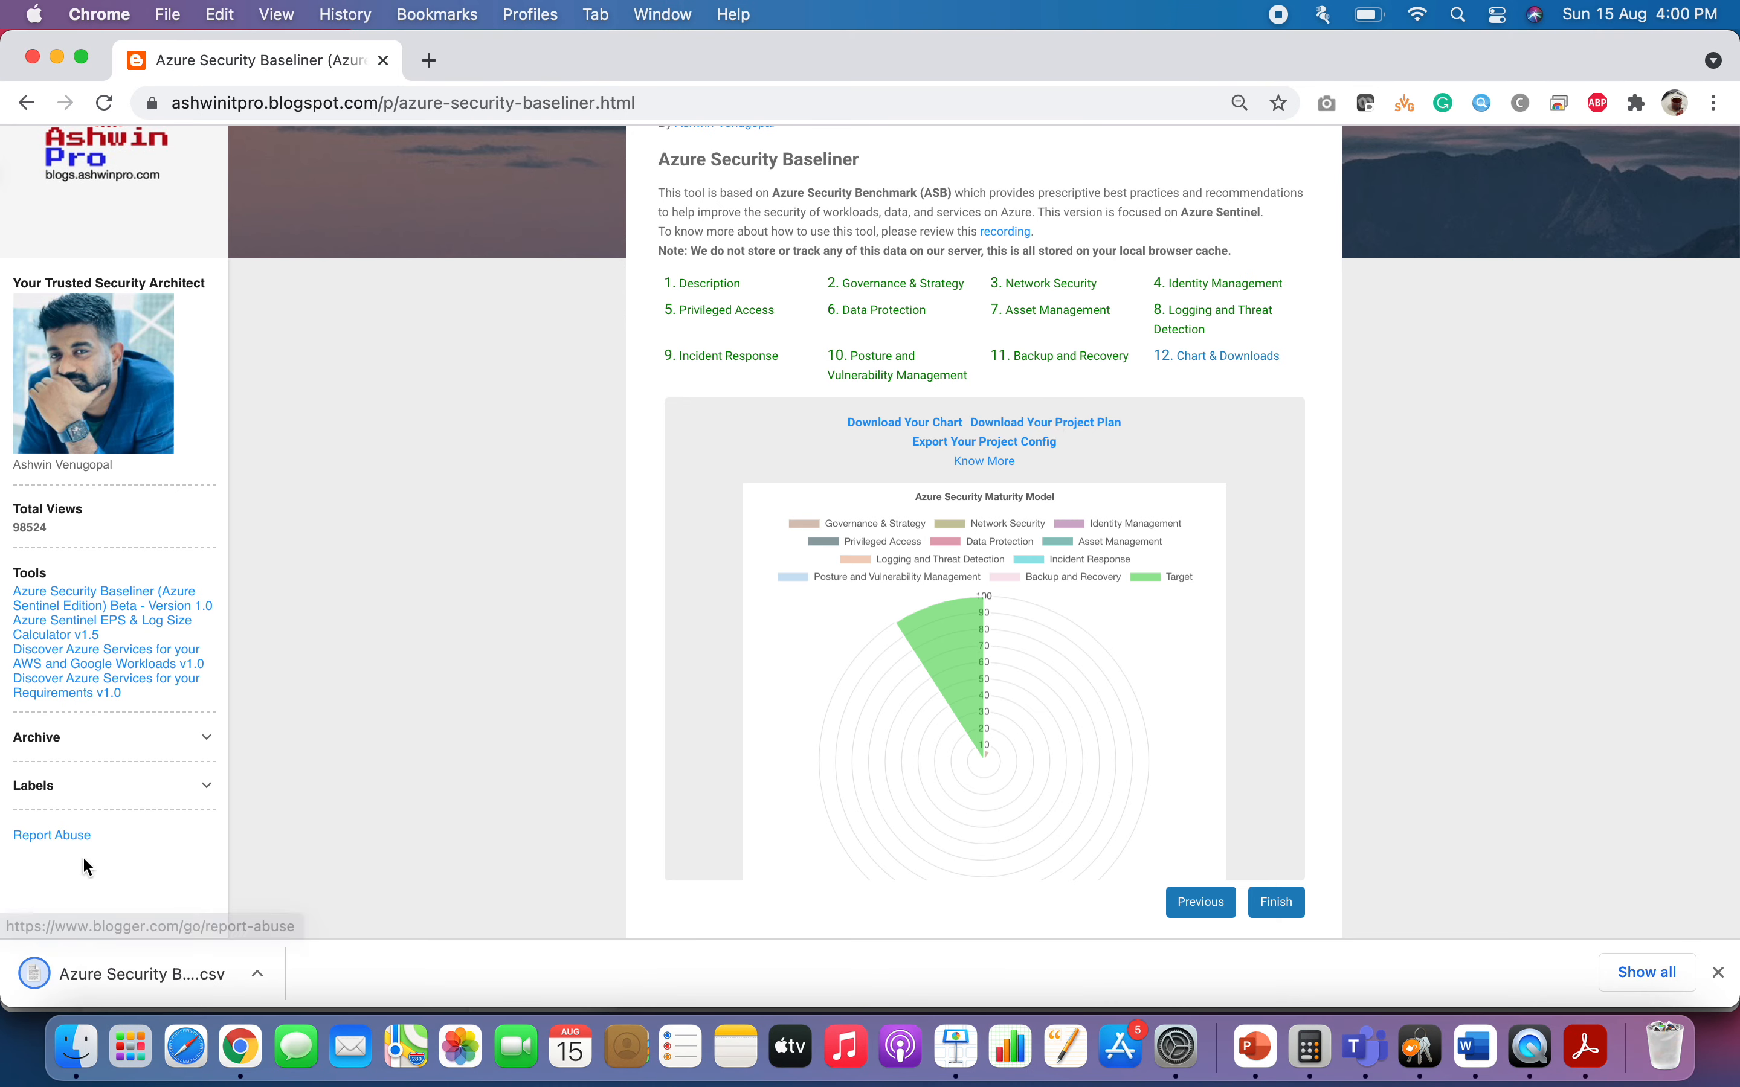
left_click(87, 977)
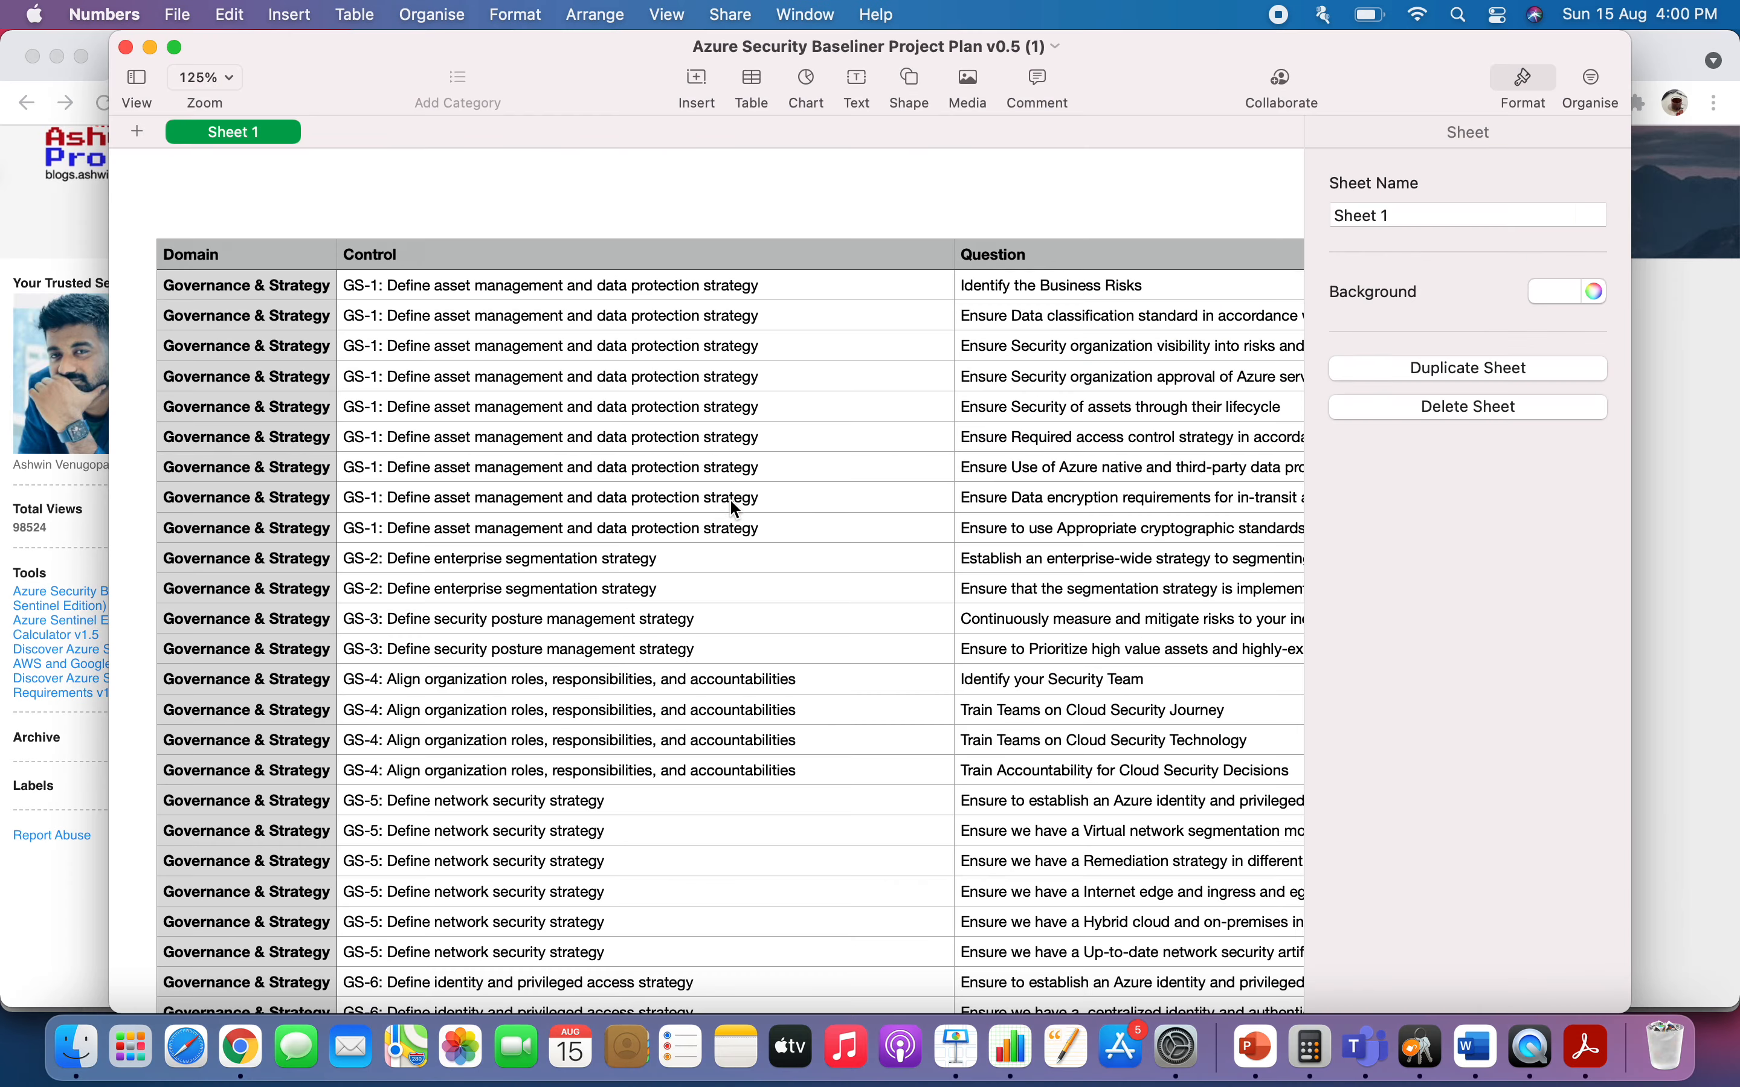
Examine the responsibility, status, date, people and note columns of the project plan, and close the spreadsheet.
scroll(781, 484, "right", 9)
scroll(782, 487, "right", 10)
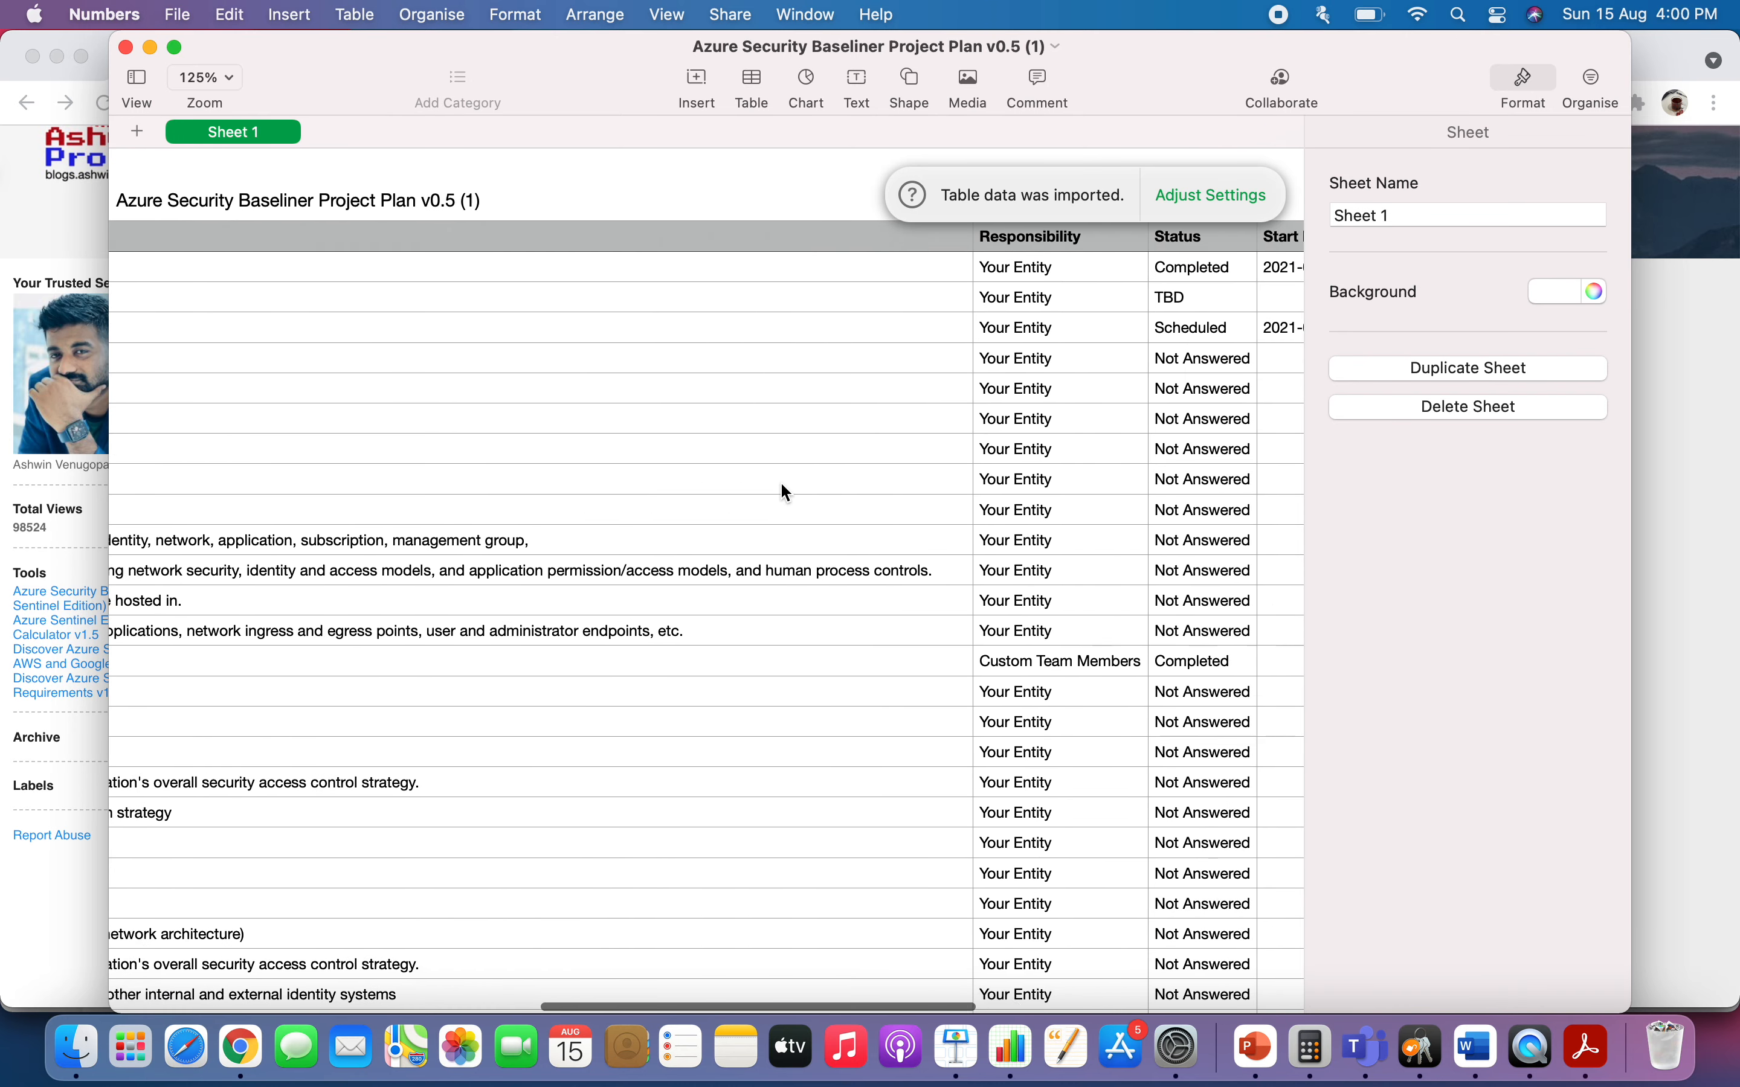
scroll(783, 487, "right", 3)
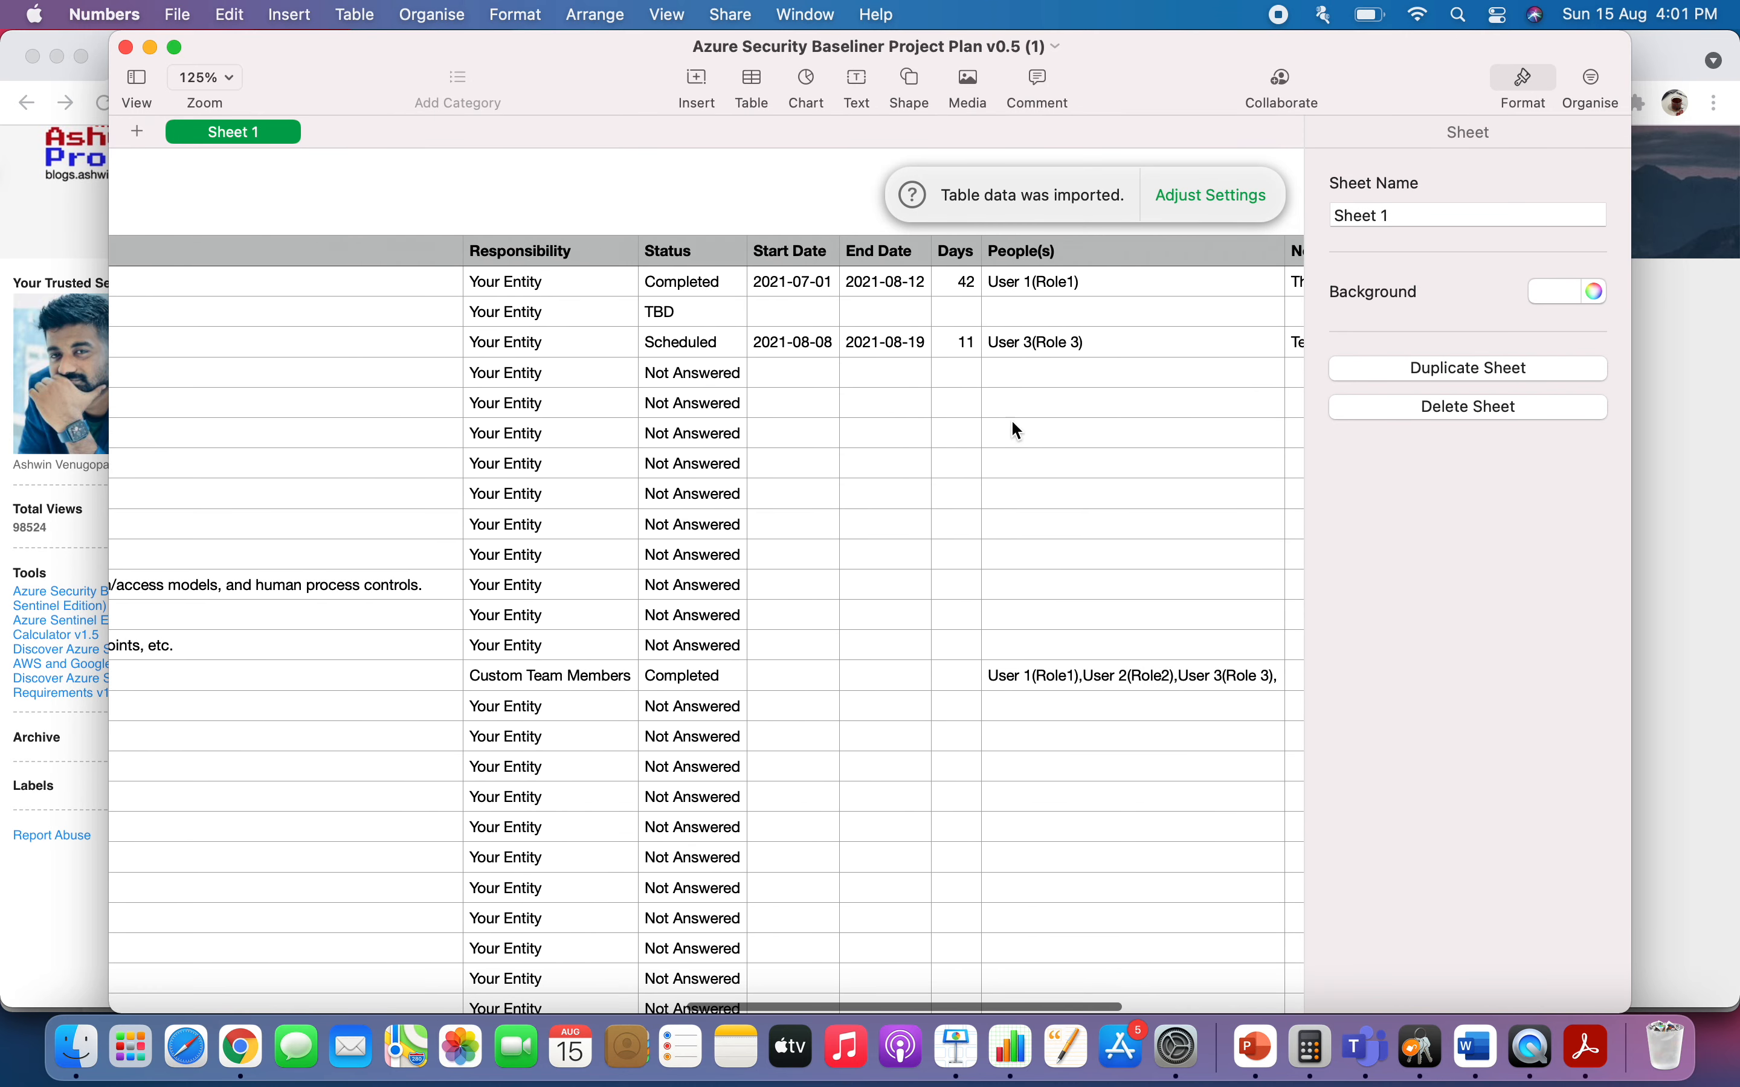
scroll(1033, 430, "right", 4)
scroll(1031, 425, "left", 8)
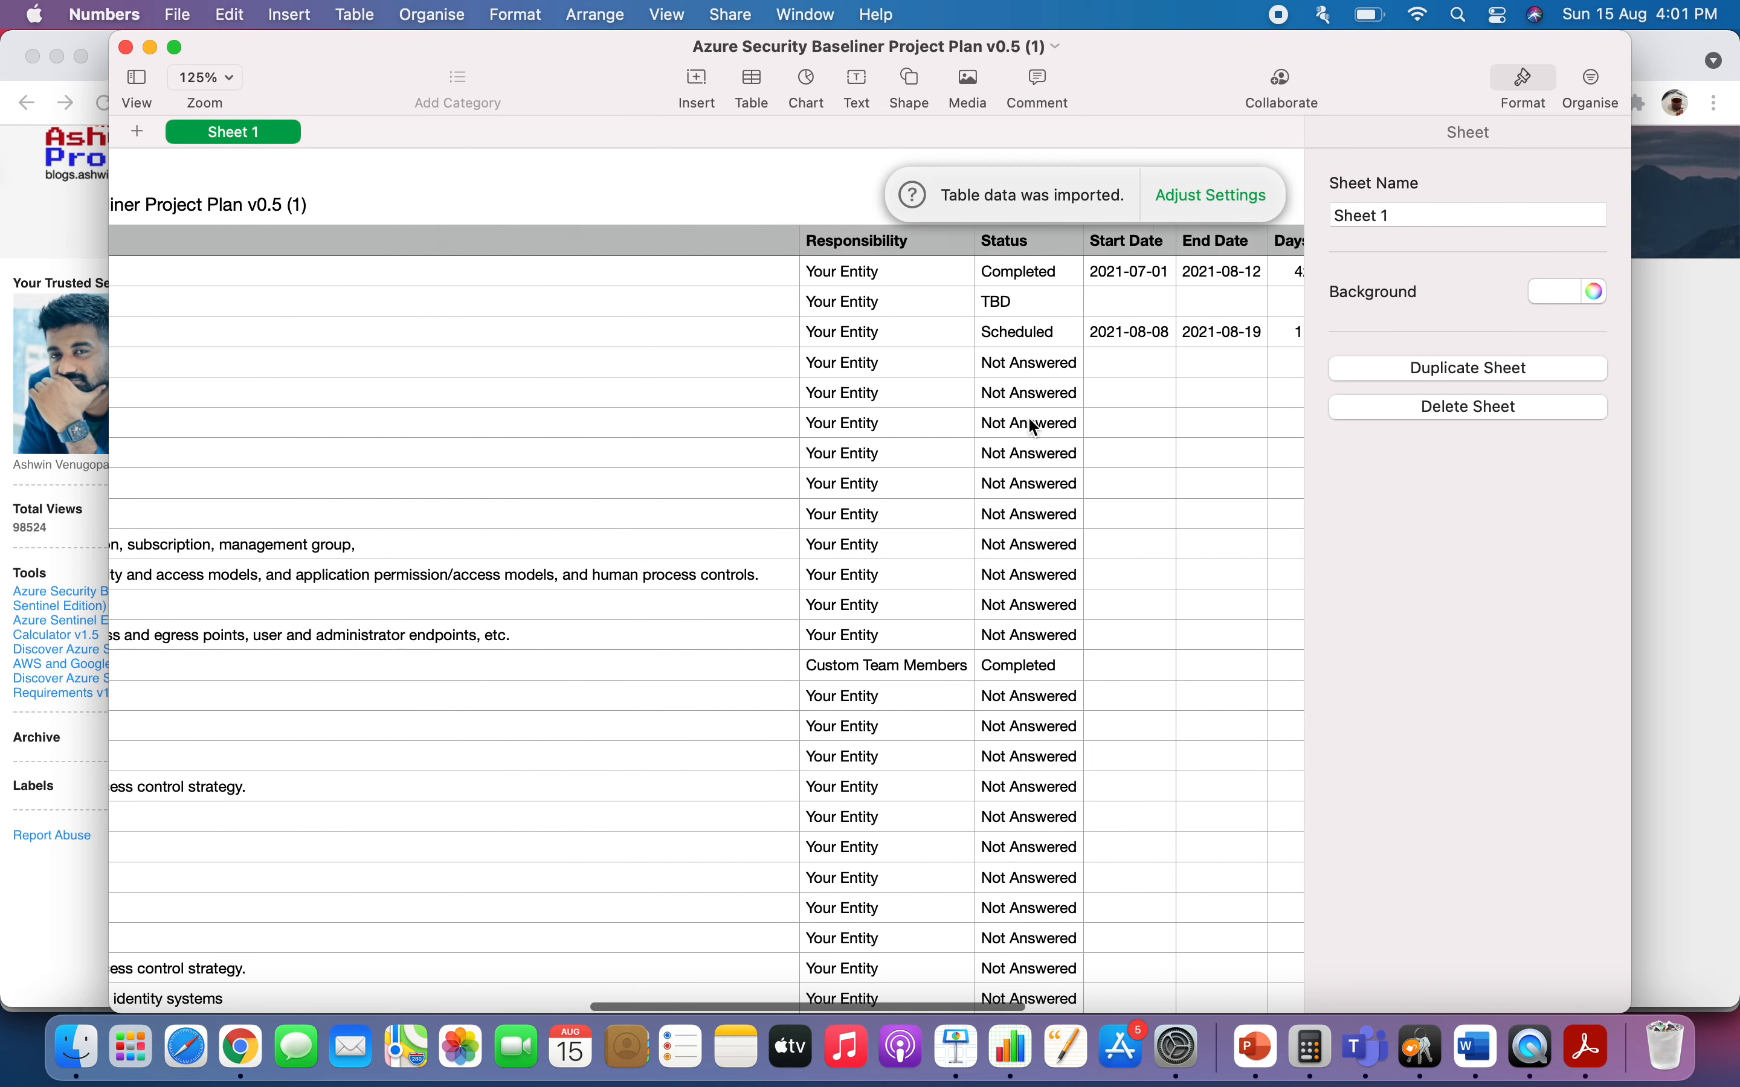
left_click(1007, 363)
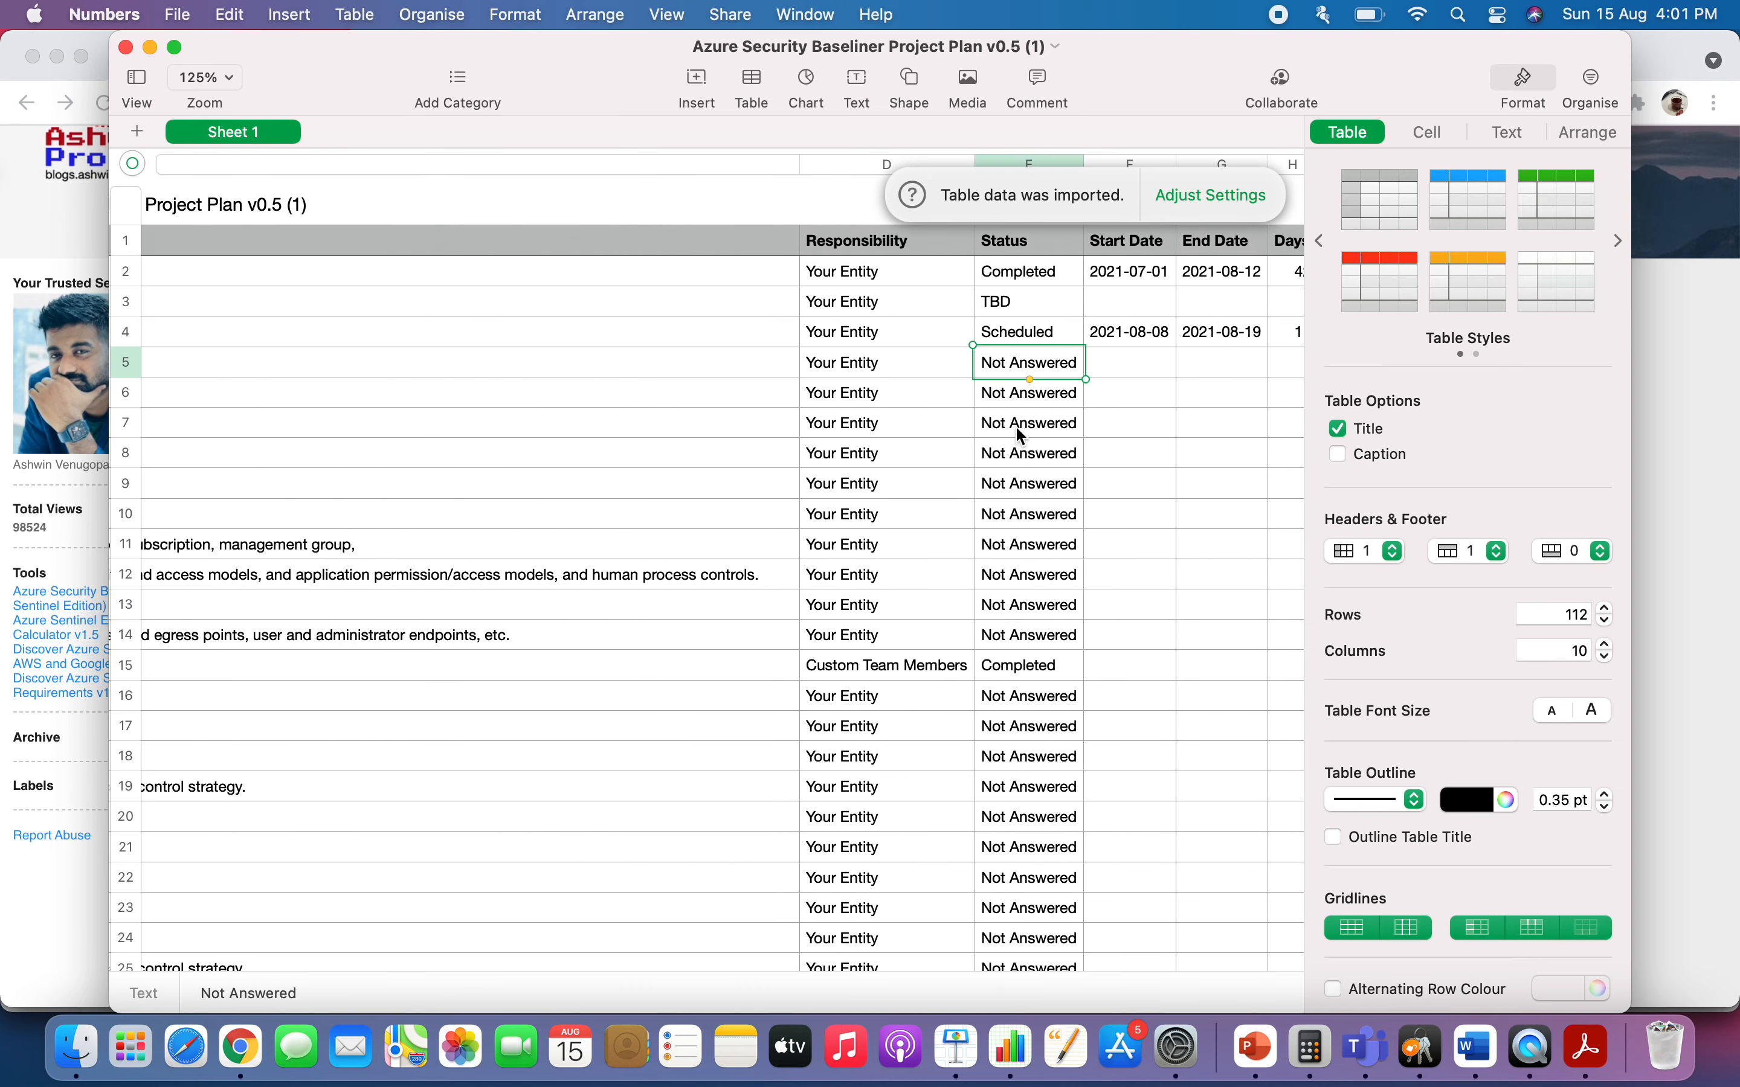
scroll(1016, 428, "left", 1)
scroll(1021, 431, "left", 3)
scroll(1021, 431, "up", 1)
scroll(1021, 432, "right", 4)
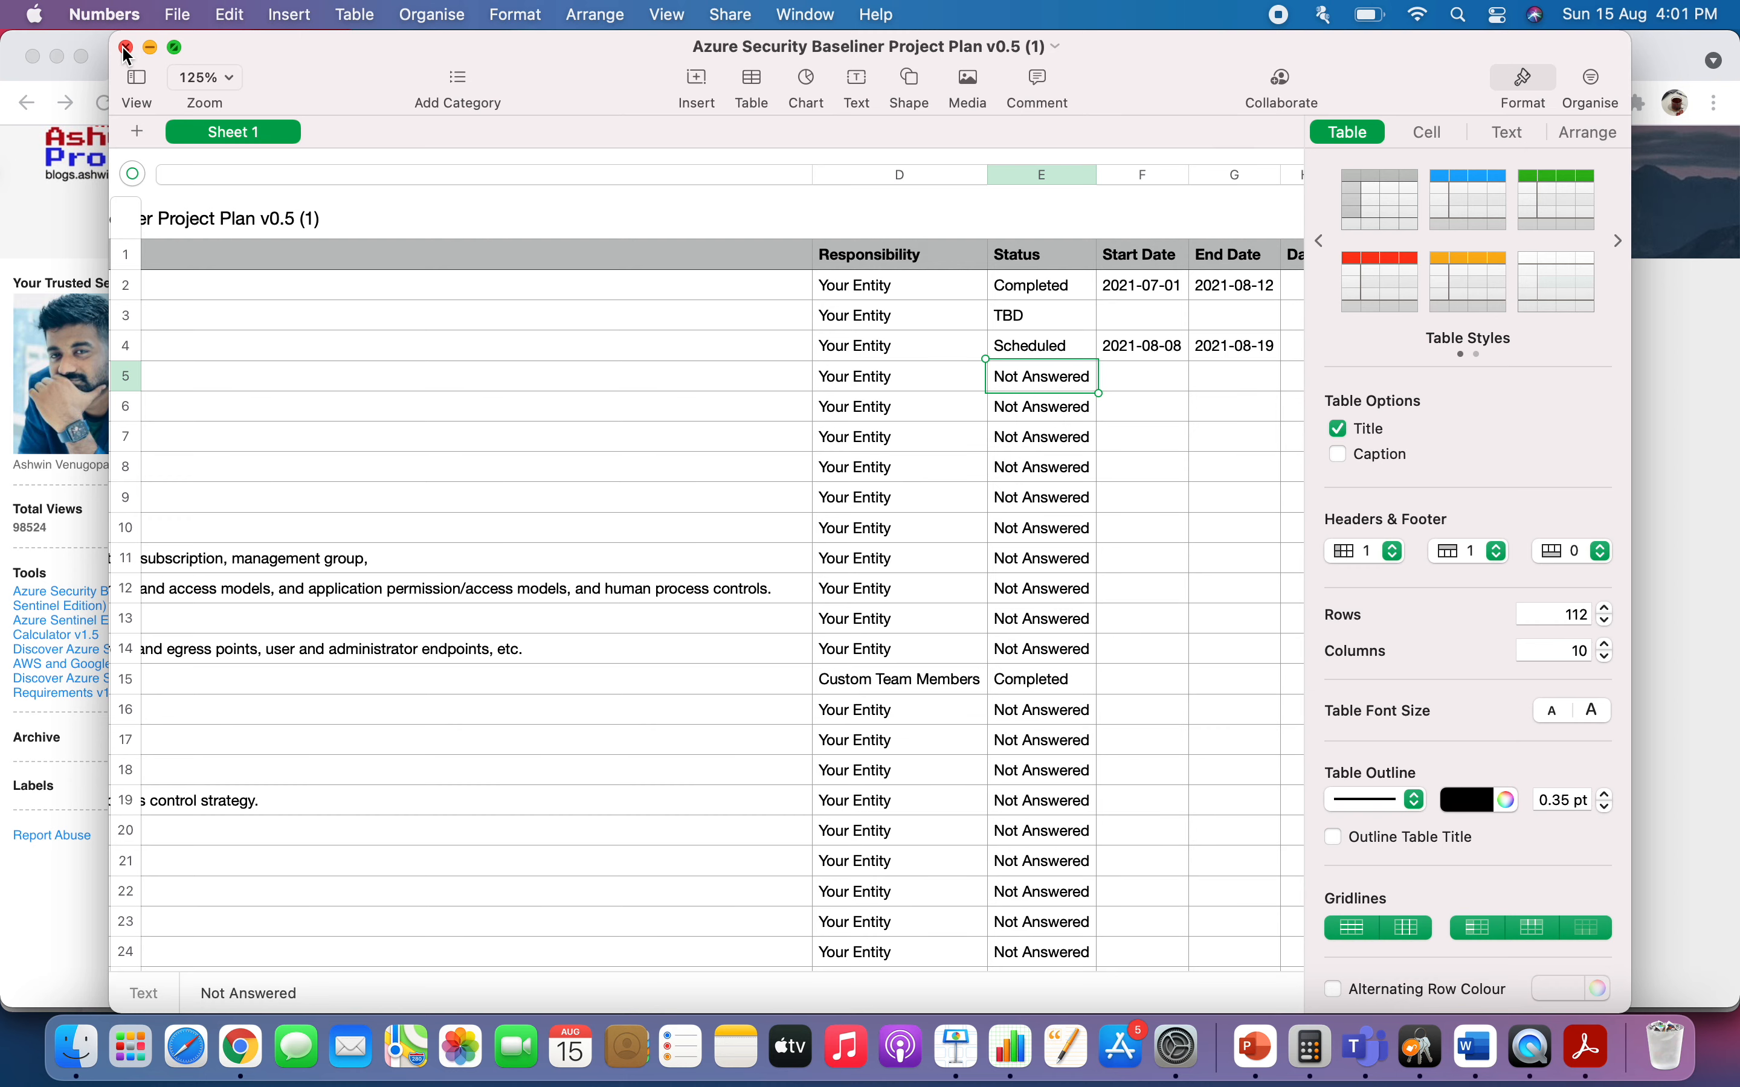
scroll(752, 472, "left", 6)
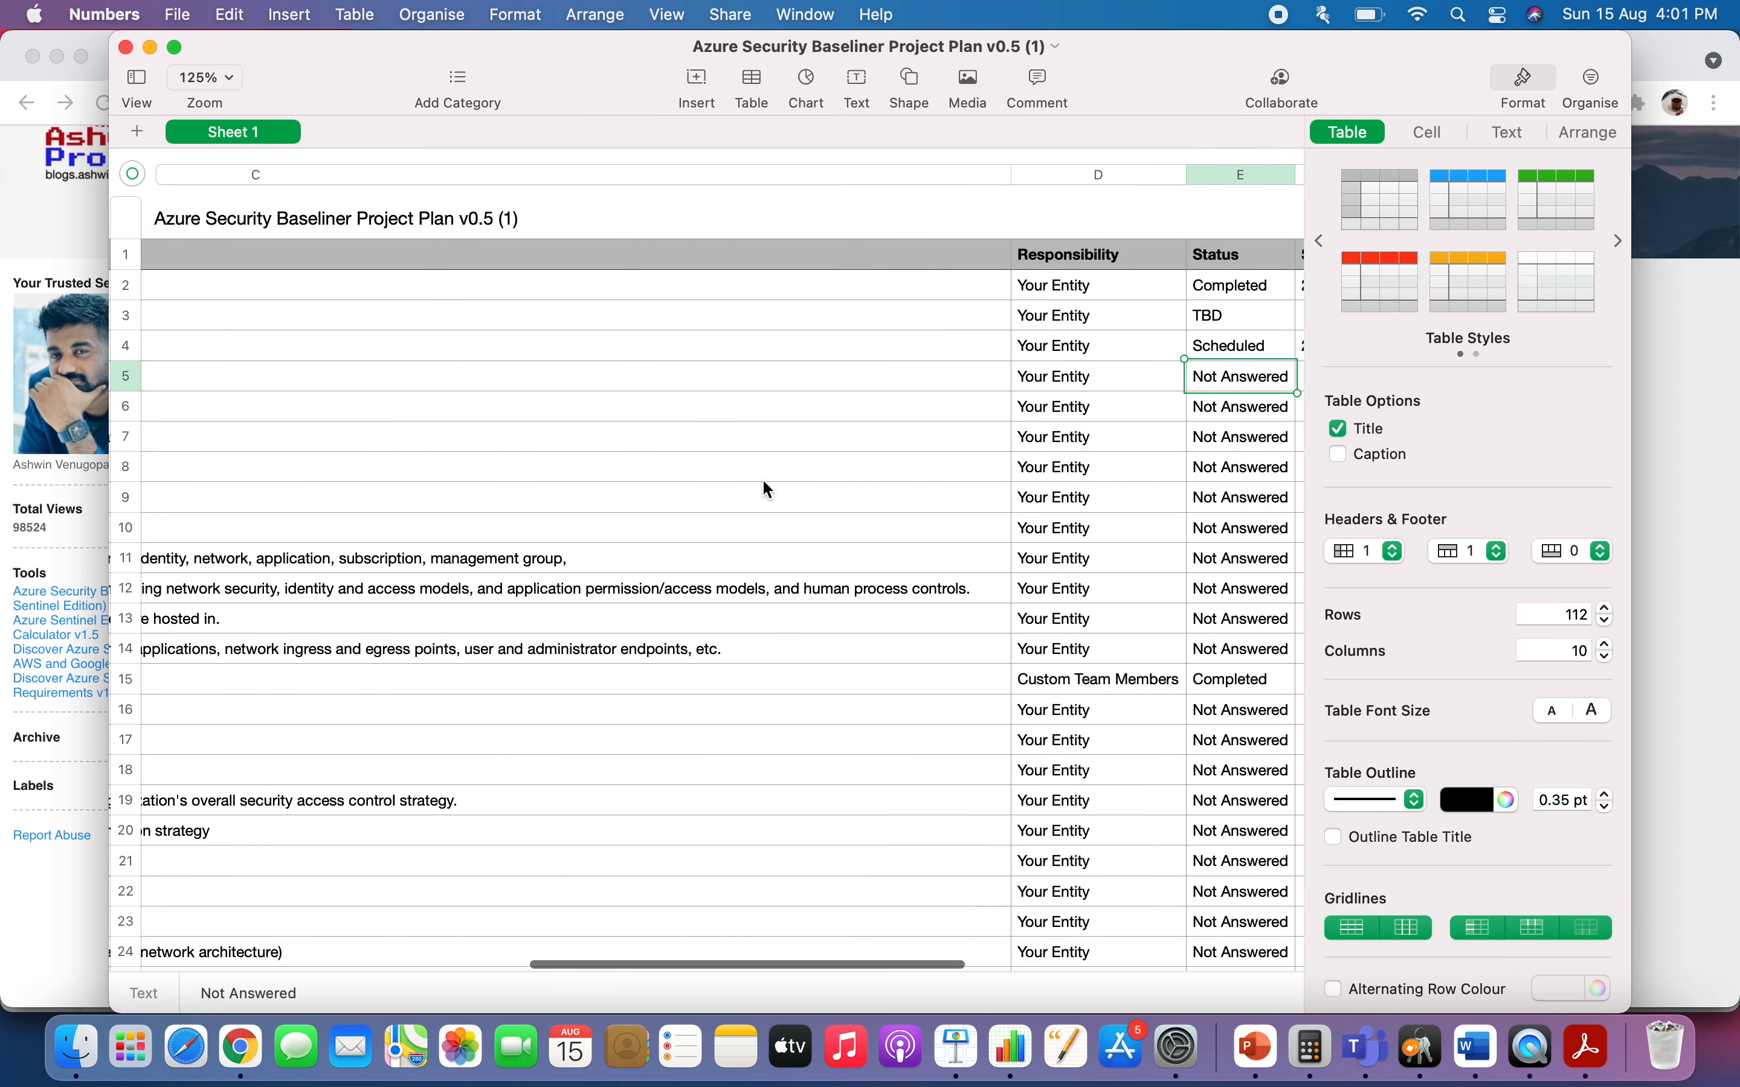
left_click(125, 48)
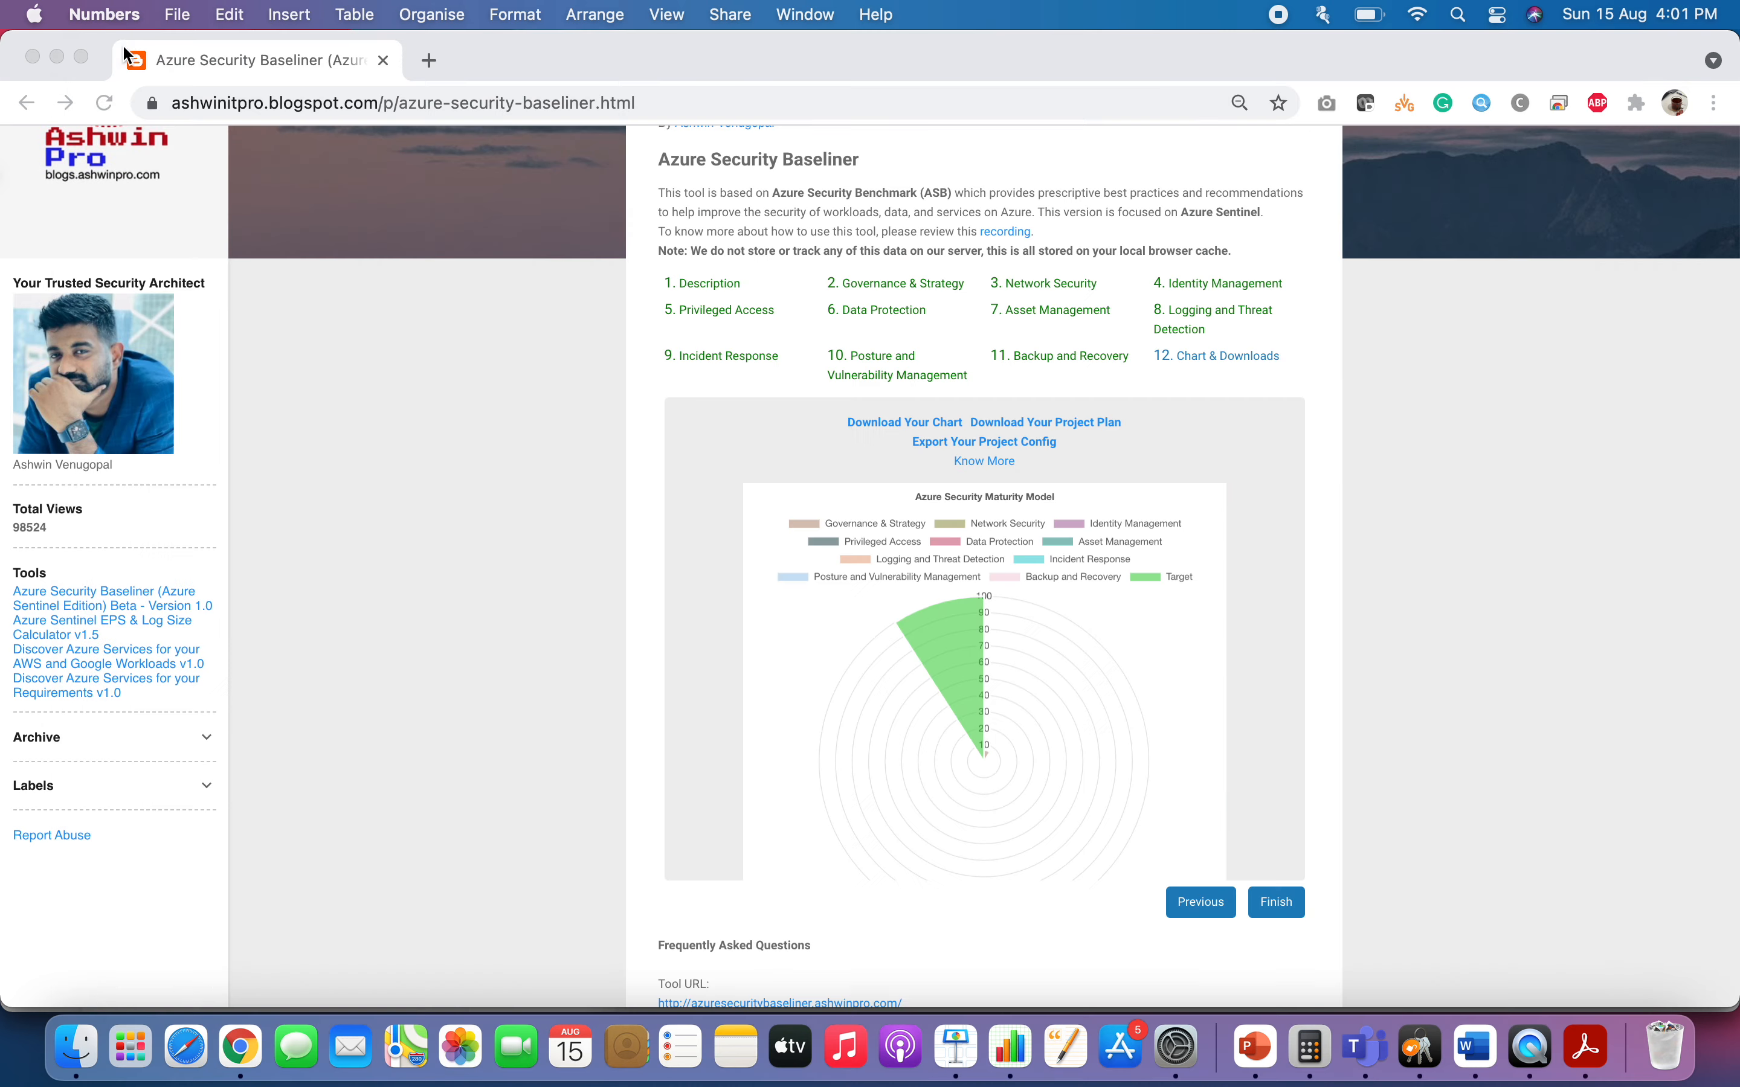
Export the project config from the baseliner page, open the downloaded text file and look through its contents.
left_click(1081, 447)
left_click(1007, 443)
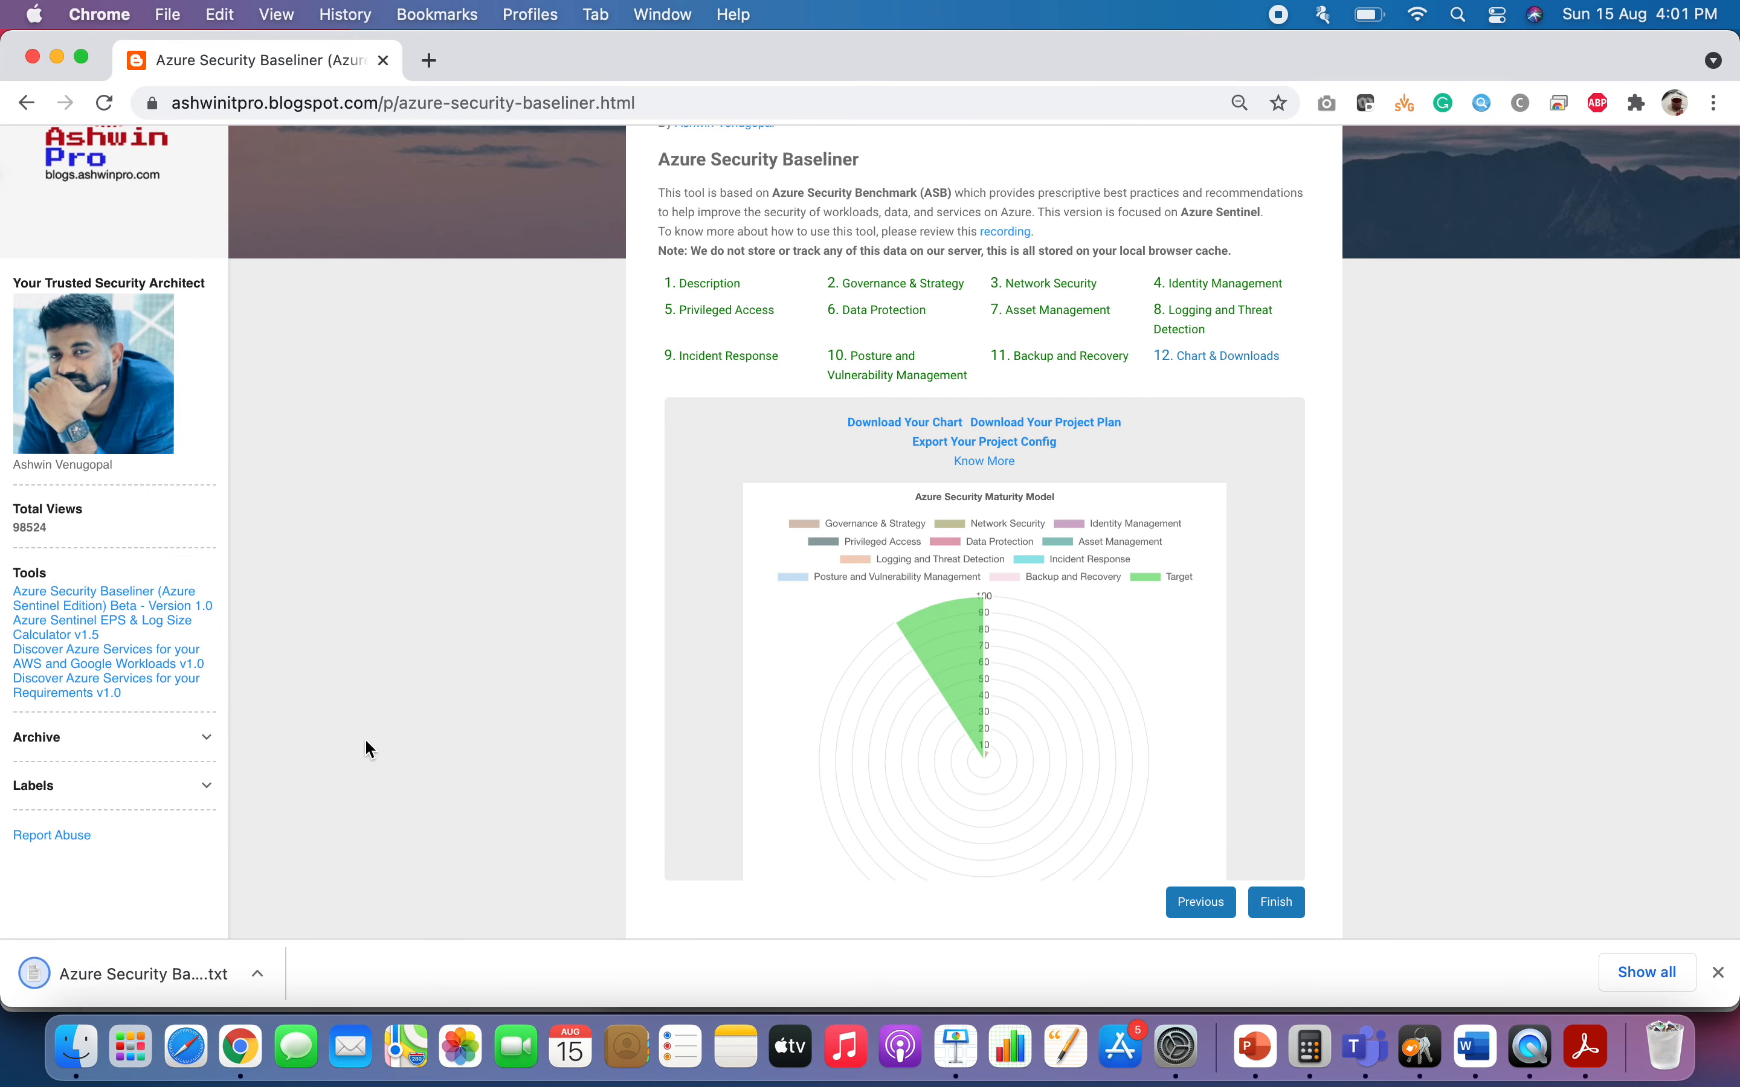
left_click(92, 981)
scroll(609, 215, "down", 5)
scroll(610, 216, "down", 10)
scroll(609, 216, "down", 5)
scroll(610, 216, "up", 15)
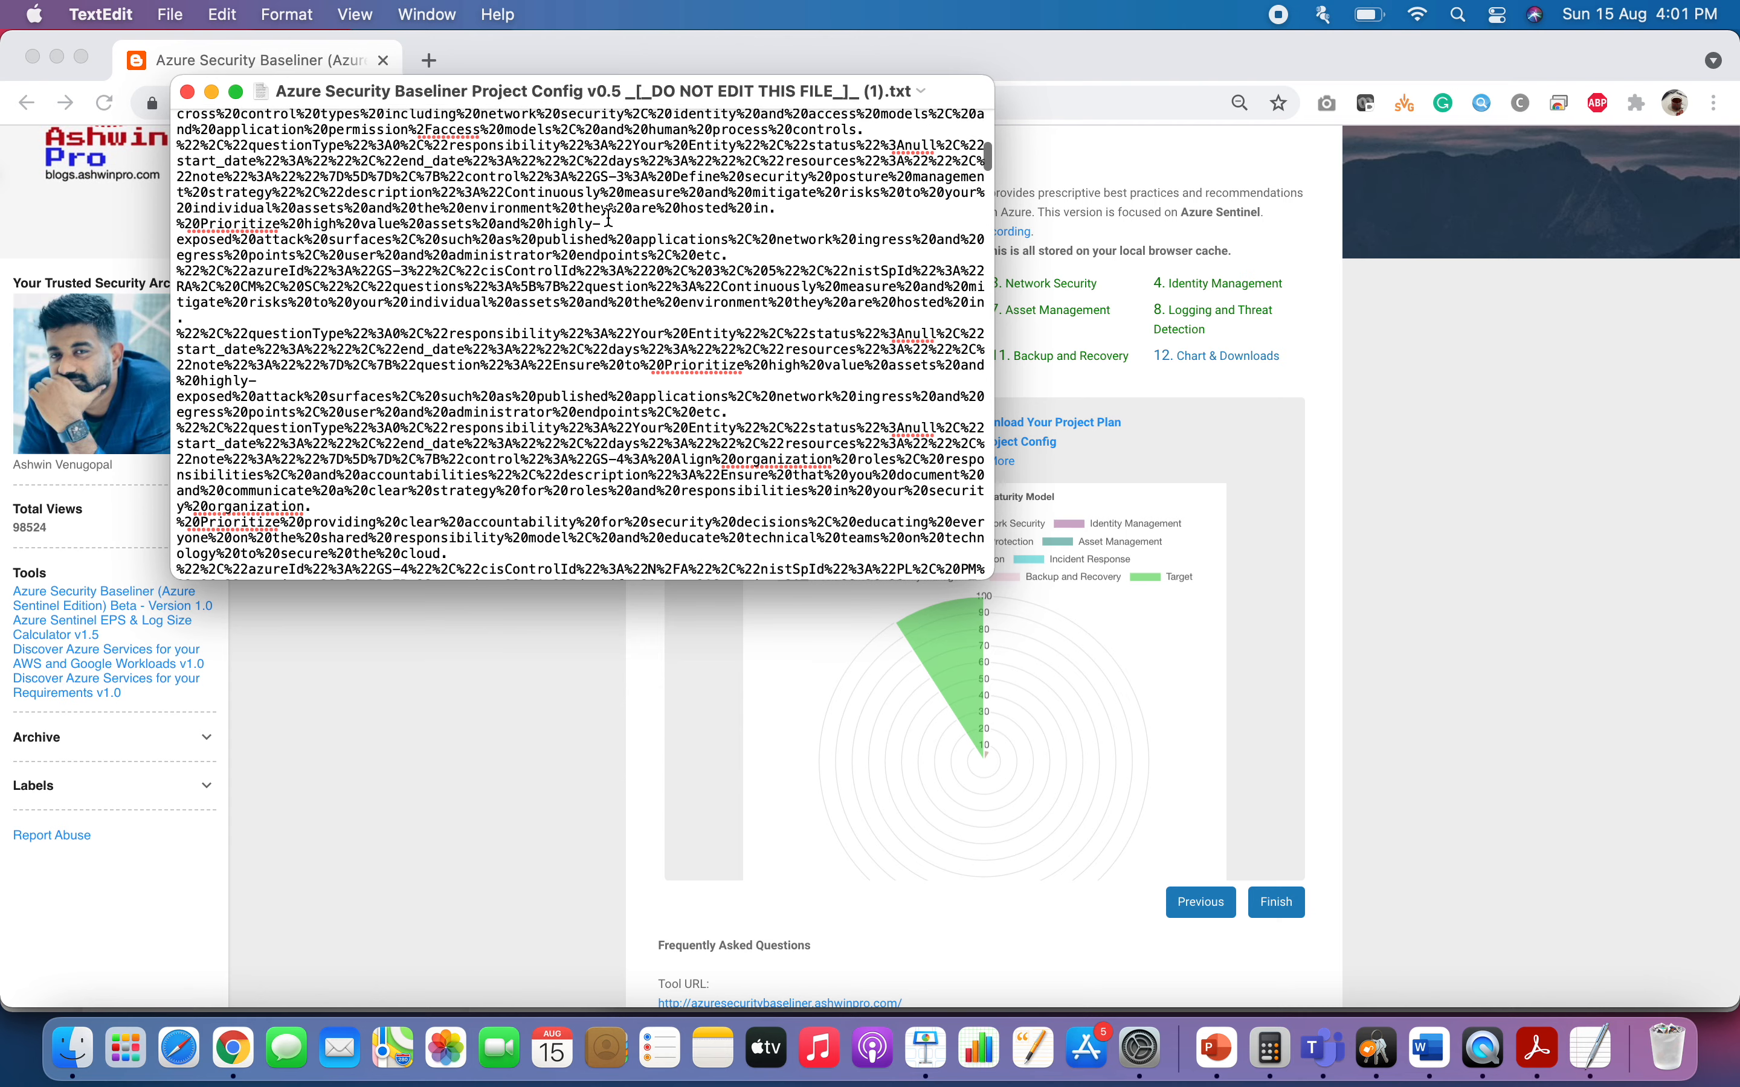
Close the exported project config text file and reload the Azure Security Baseliner page.
scroll(610, 216, "up", 10)
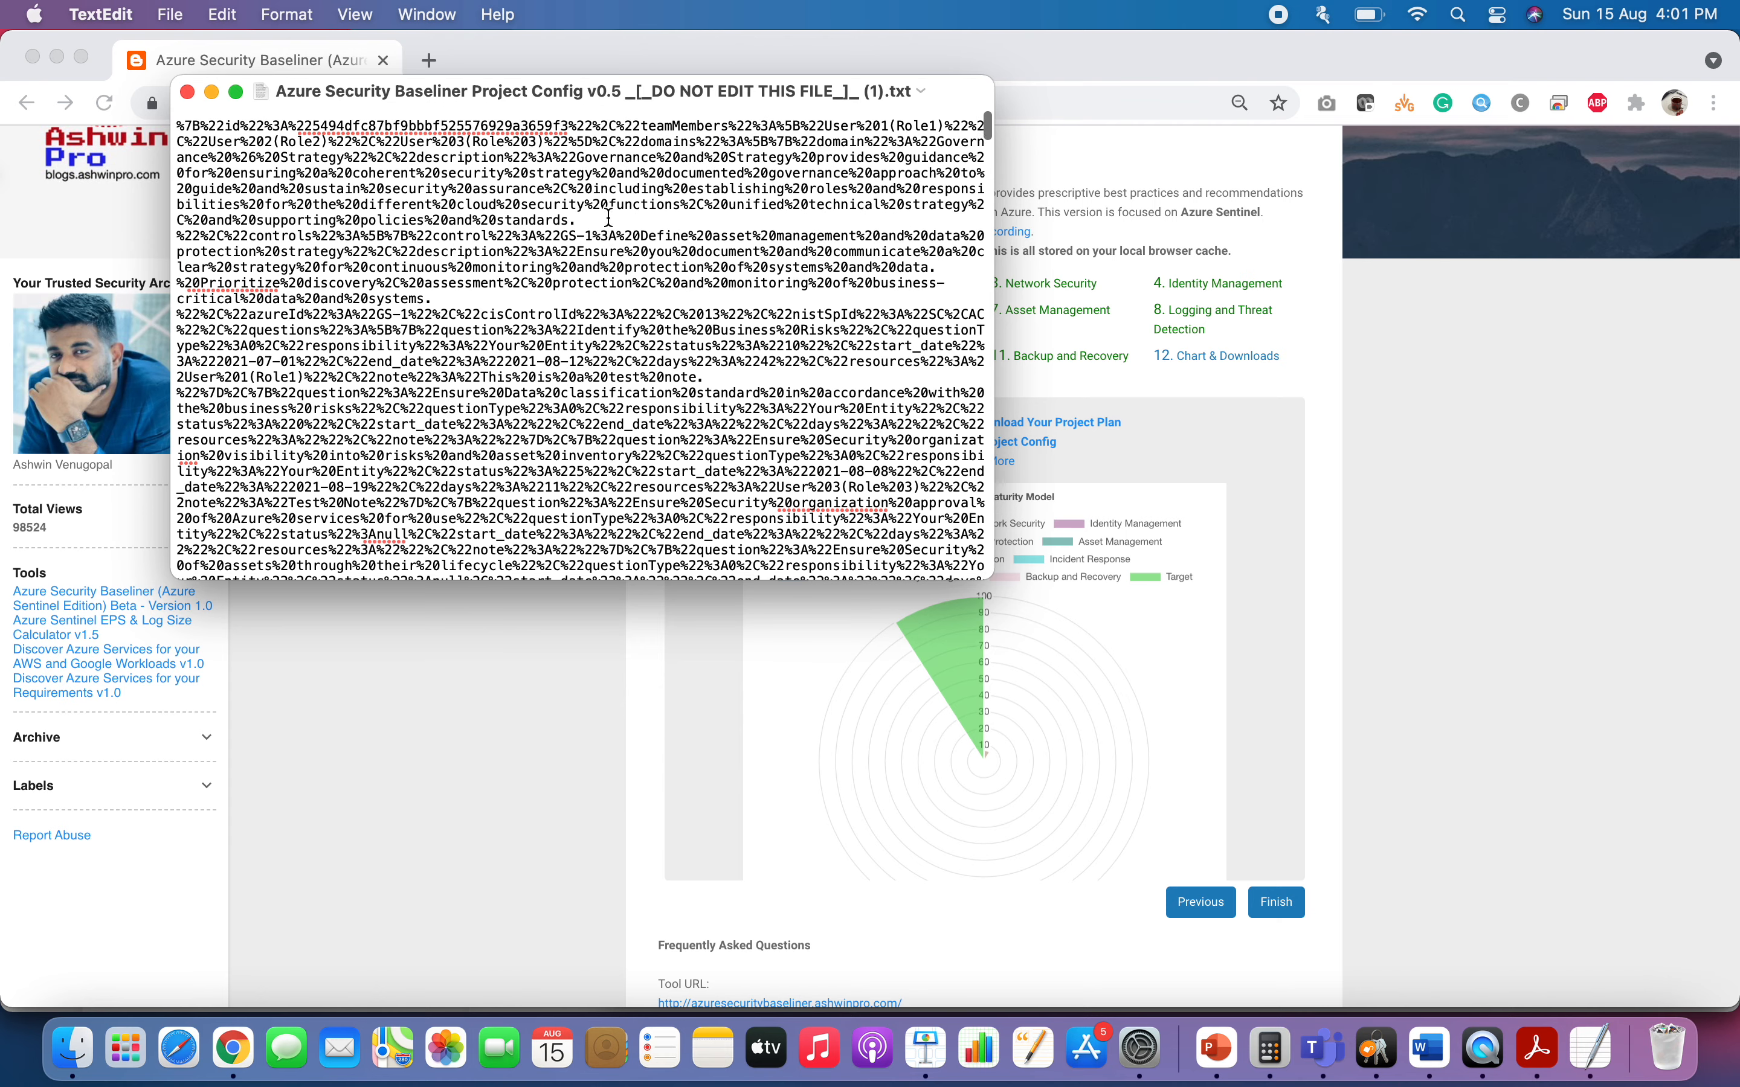
left_click(188, 91)
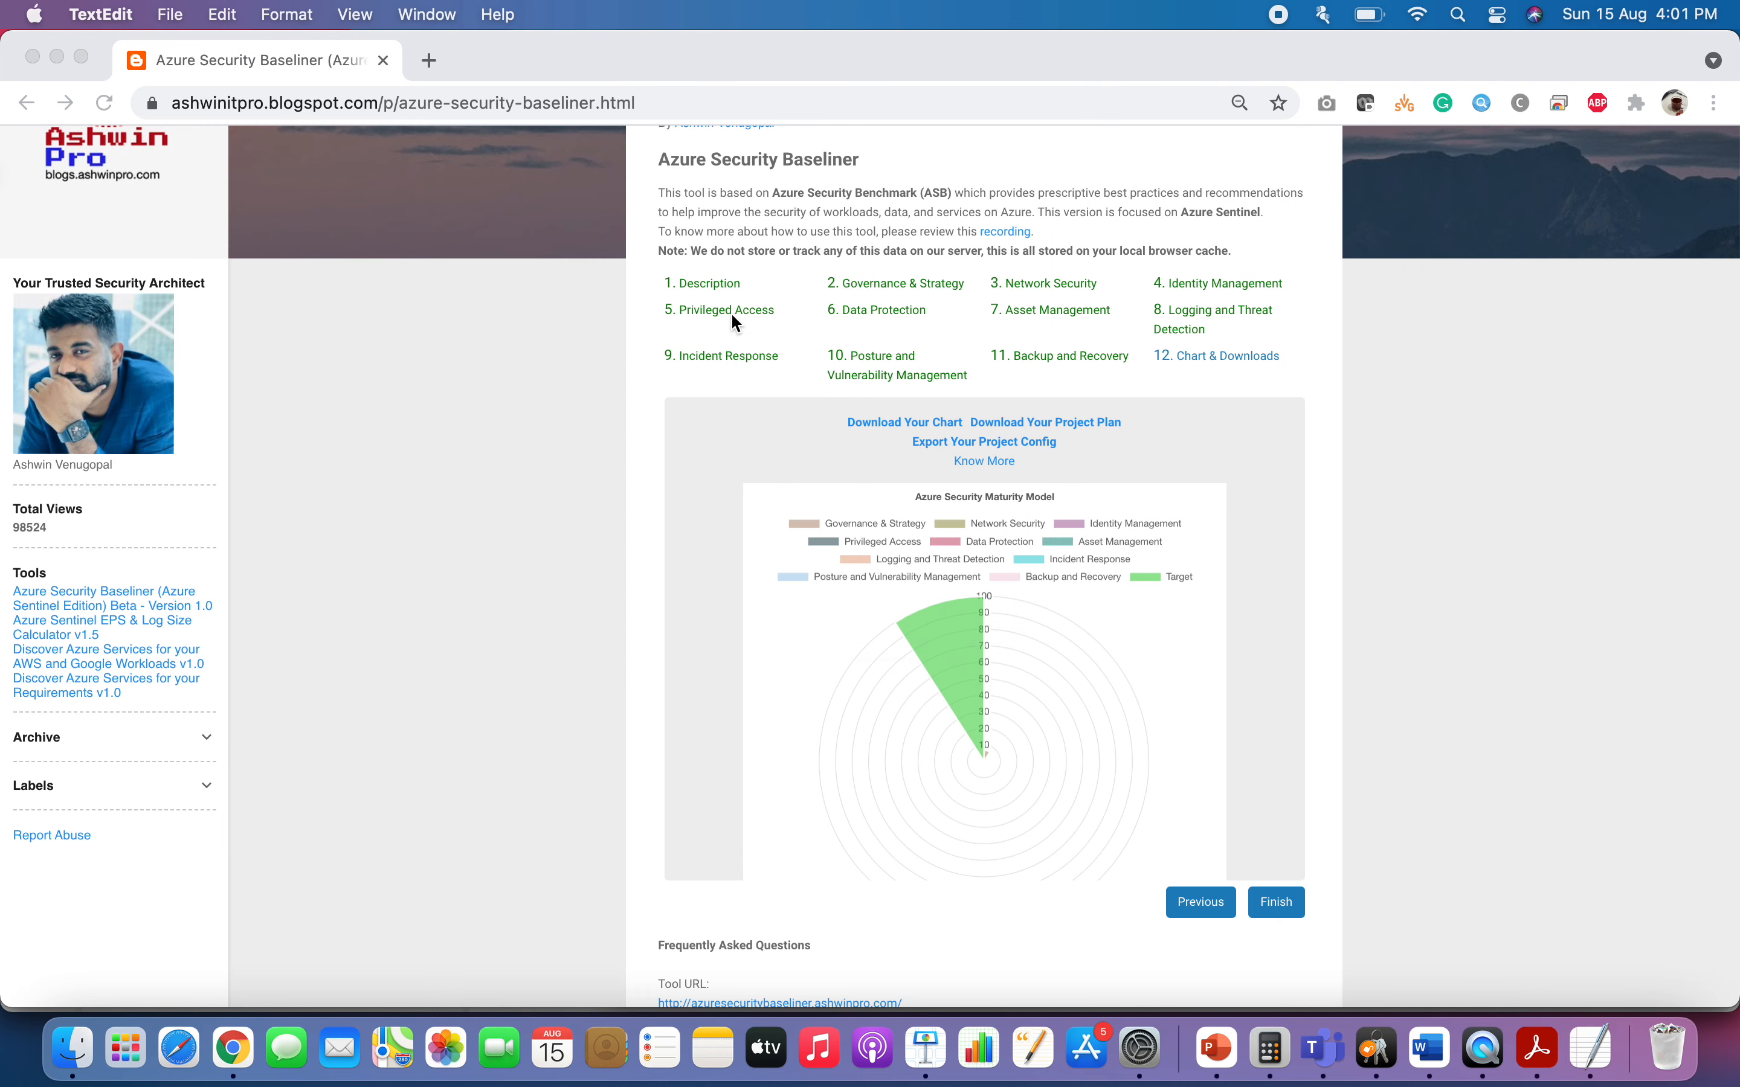
left_click(105, 101)
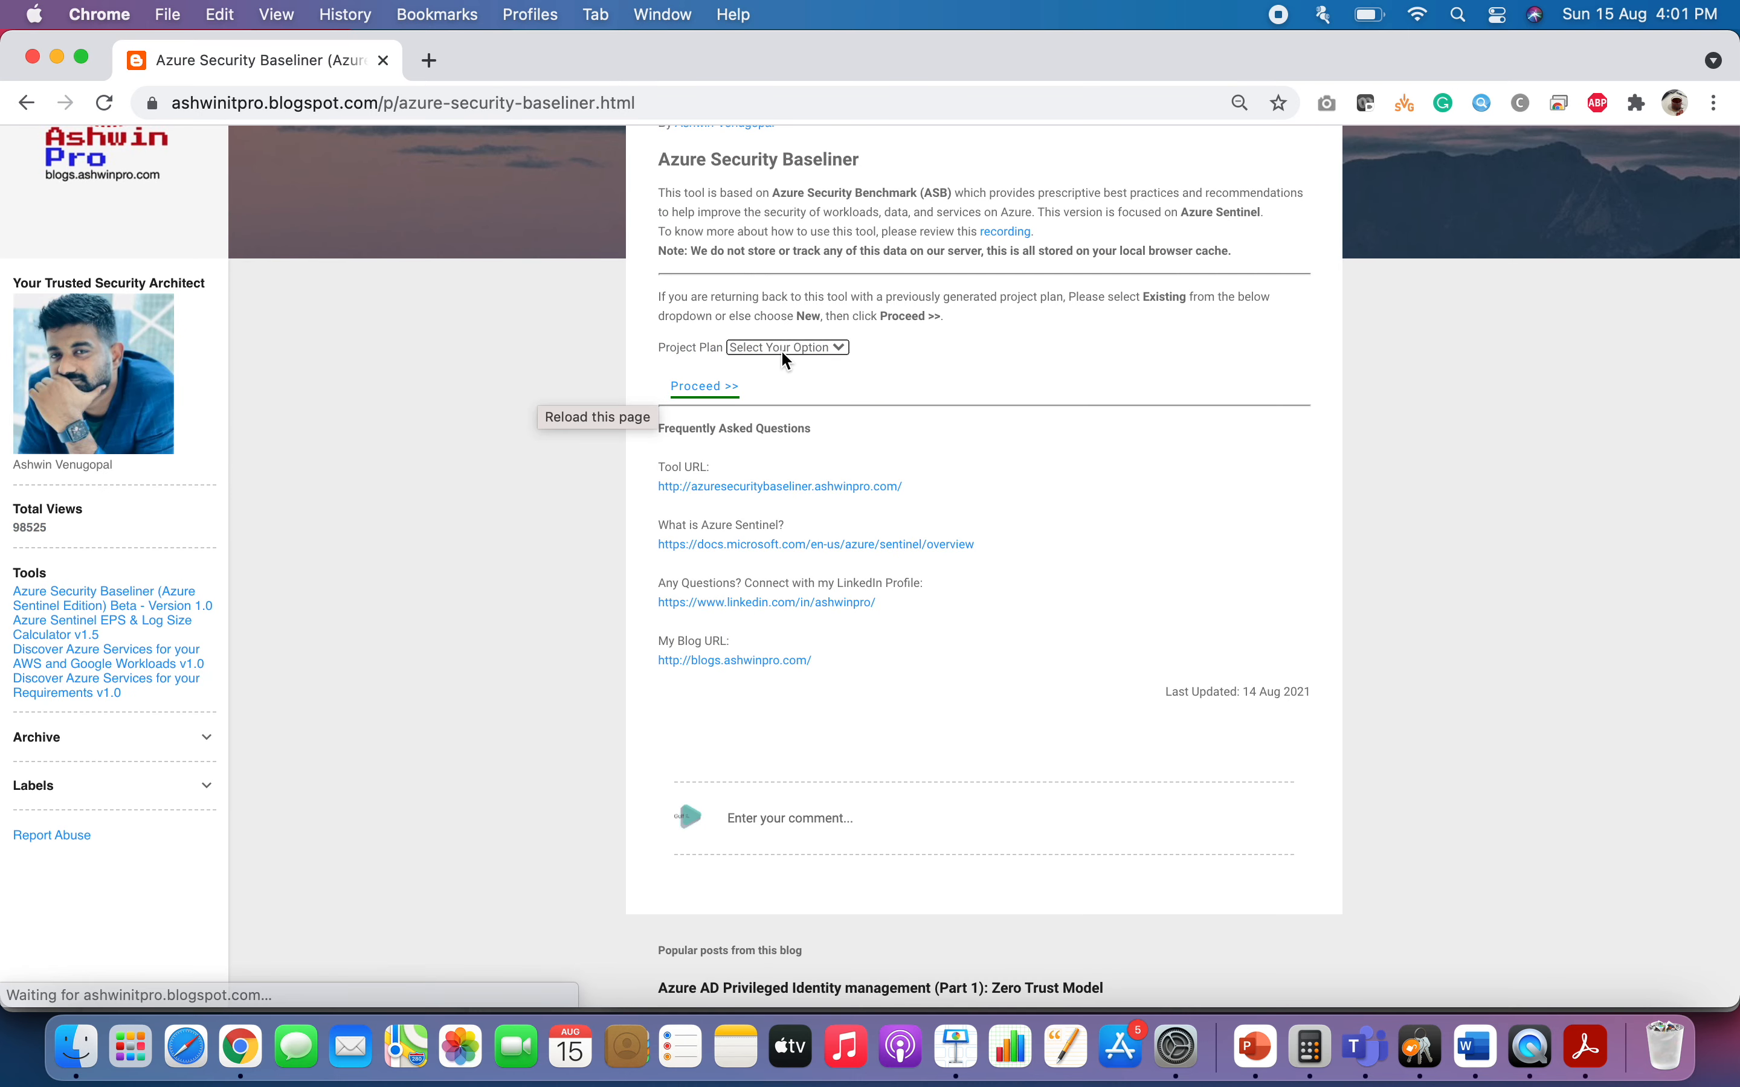
Resume an Existing project plan by loading the exported project config file from Downloads and proceed into the tool.
left_click(783, 352)
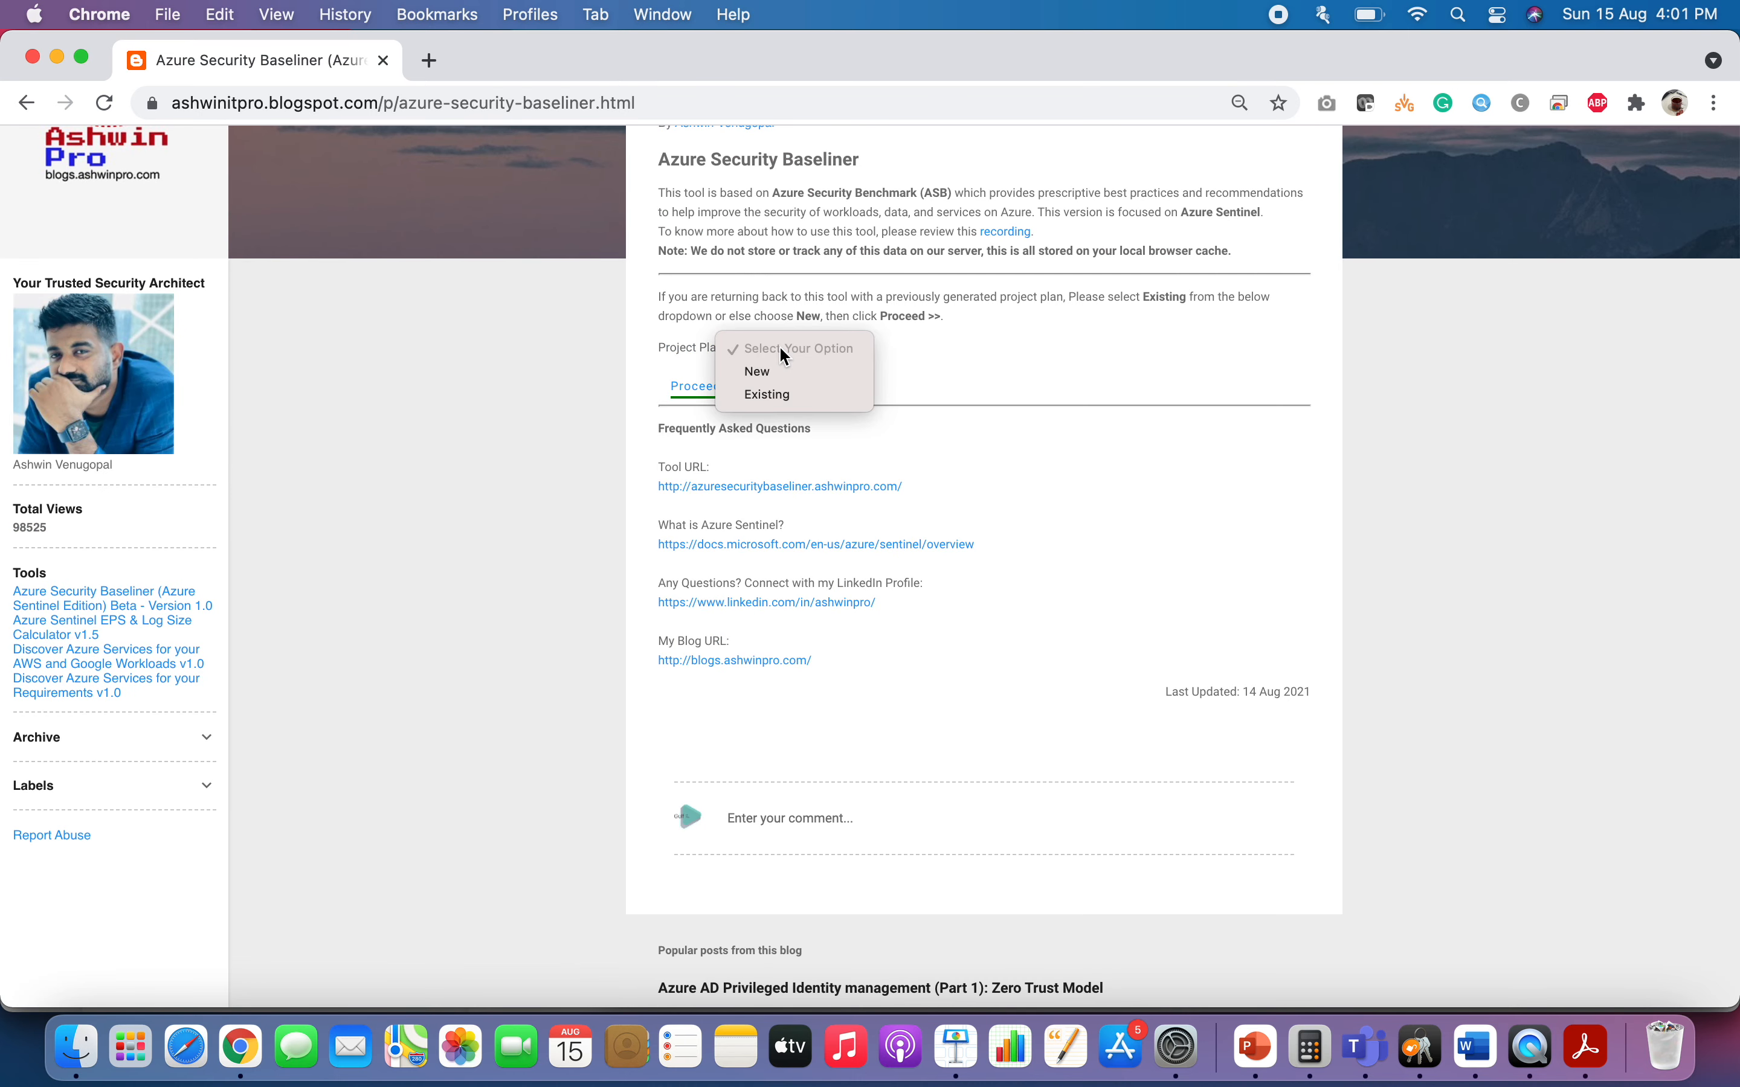
left_click(767, 396)
left_click(854, 387)
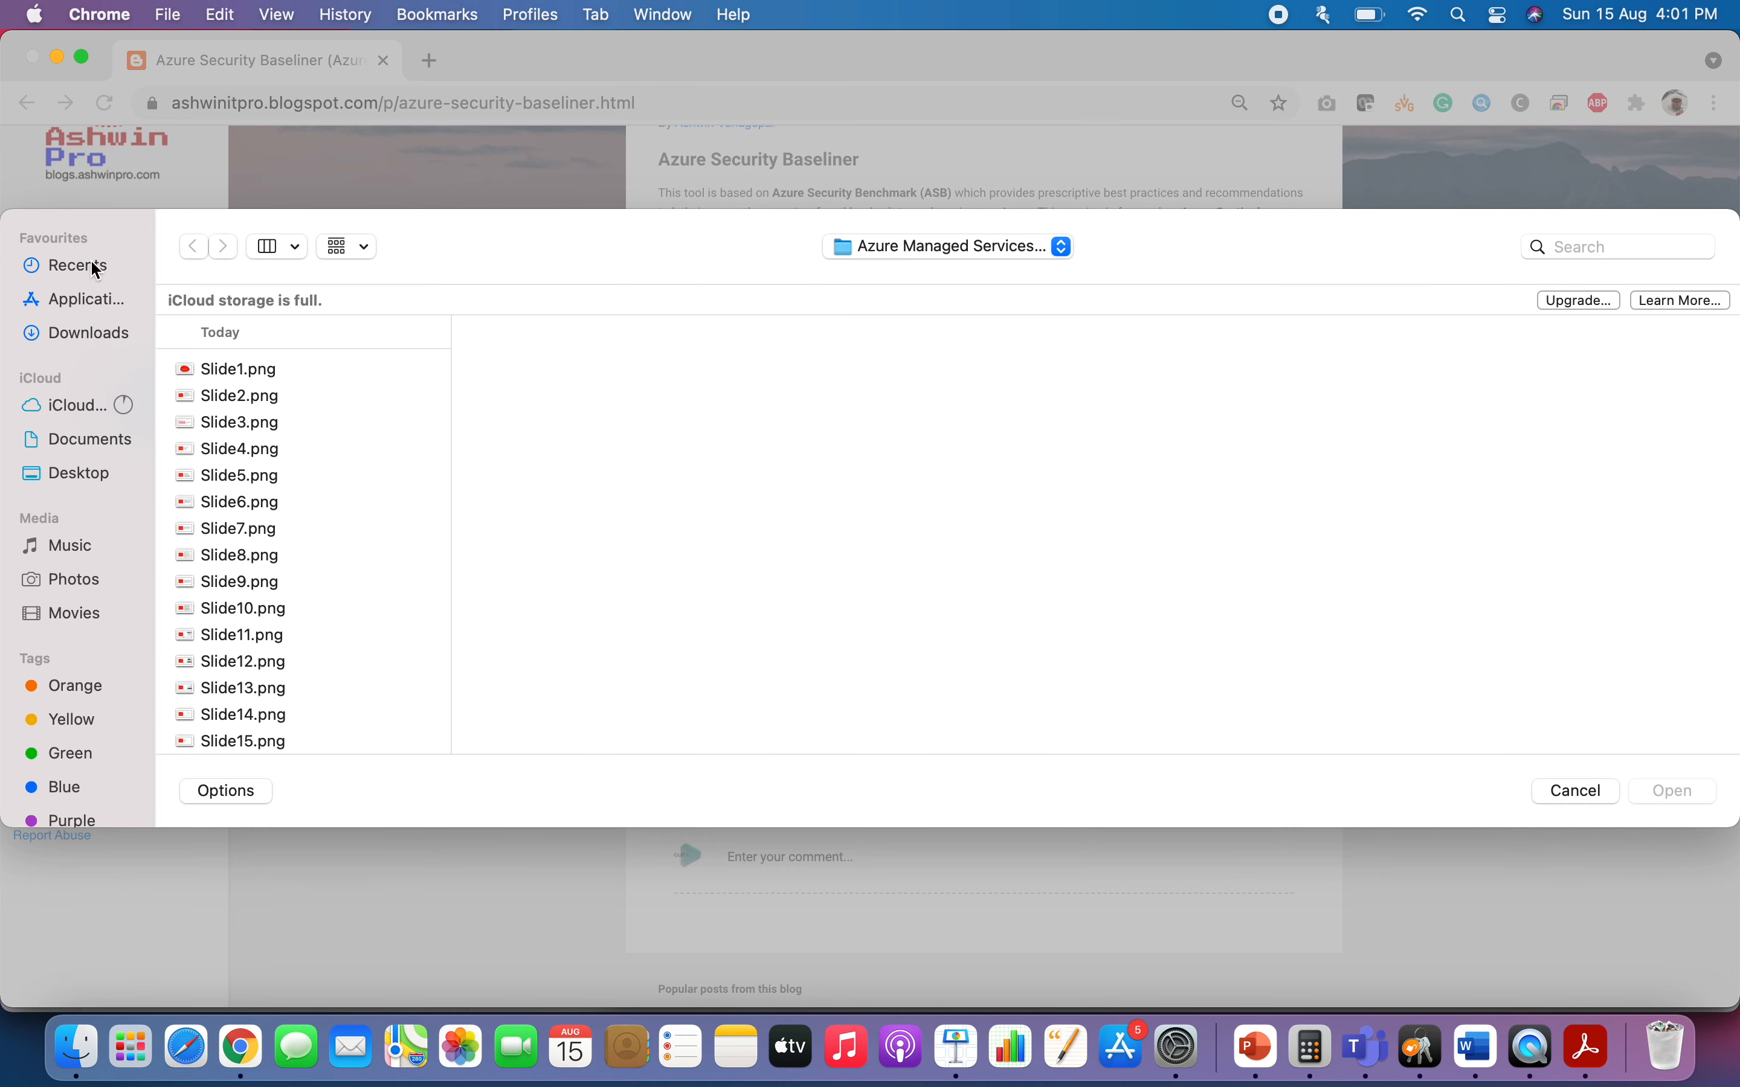
left_click(78, 335)
left_click(266, 348)
double_click(269, 349)
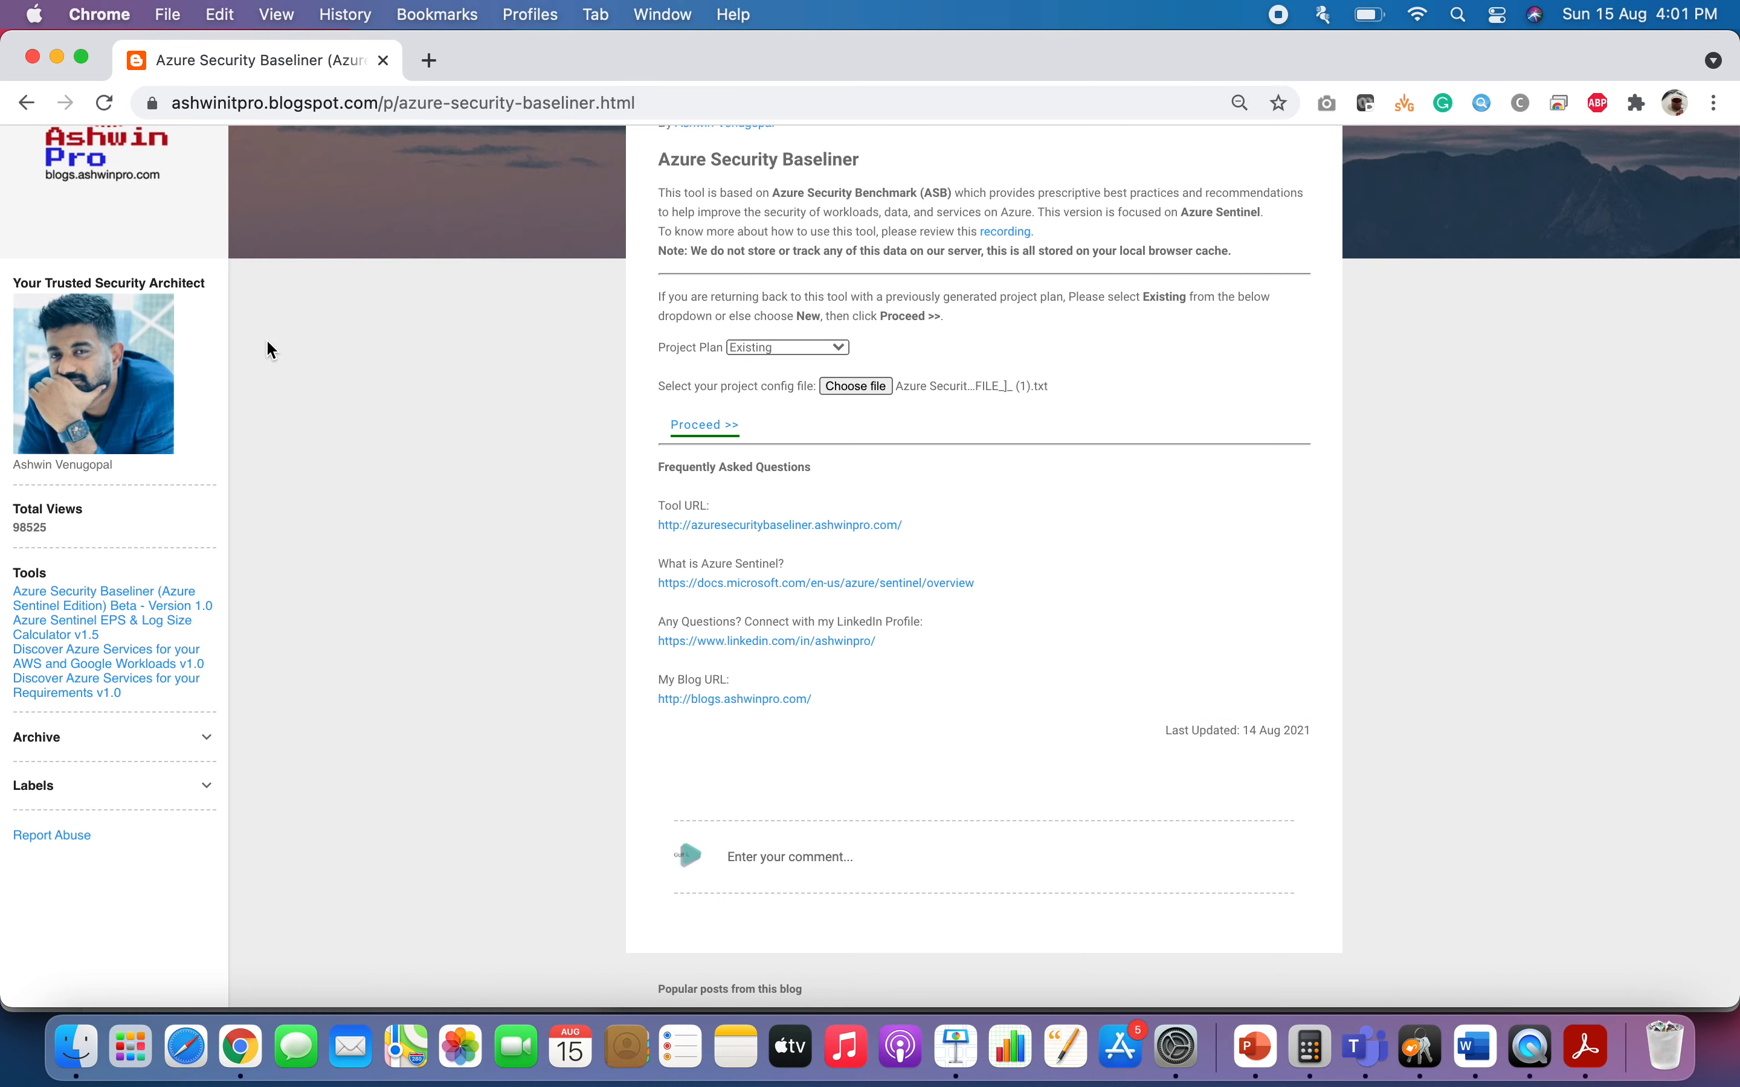
left_click(700, 425)
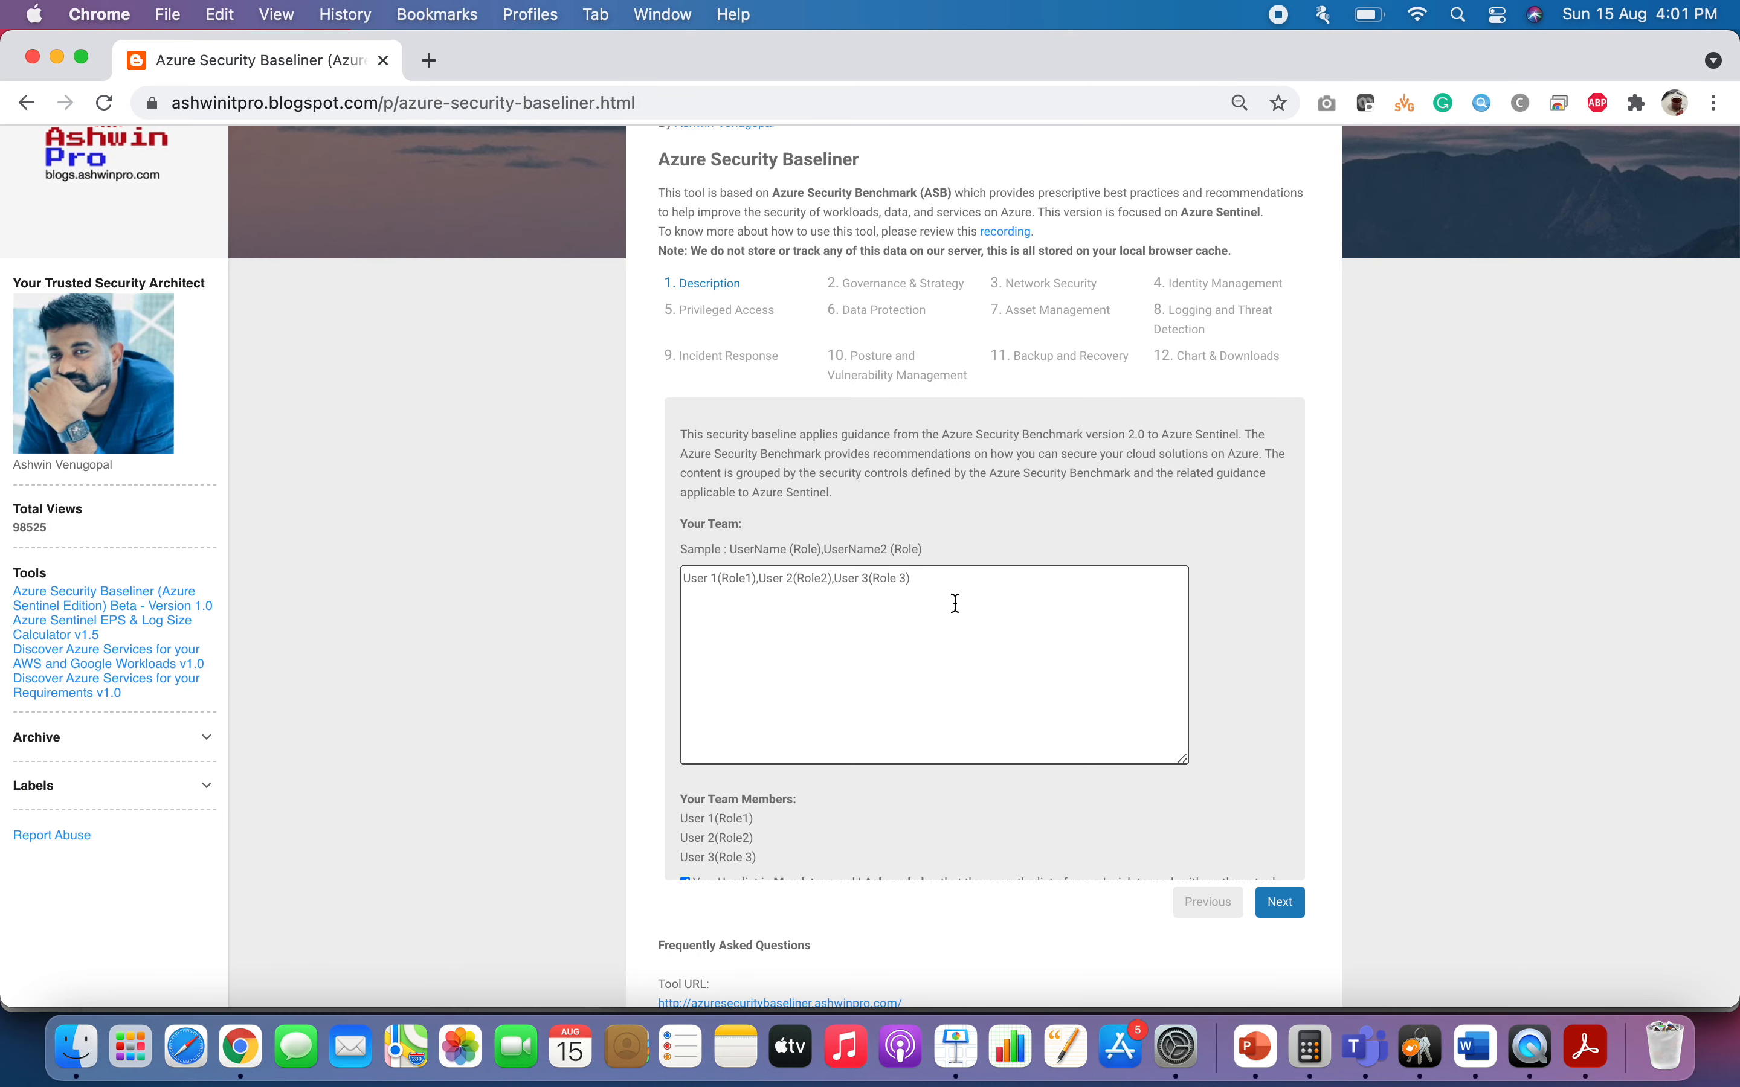
Check the restored team list in the Description section and advance through all sections to Chart & Downloads.
scroll(866, 743, "down", 2)
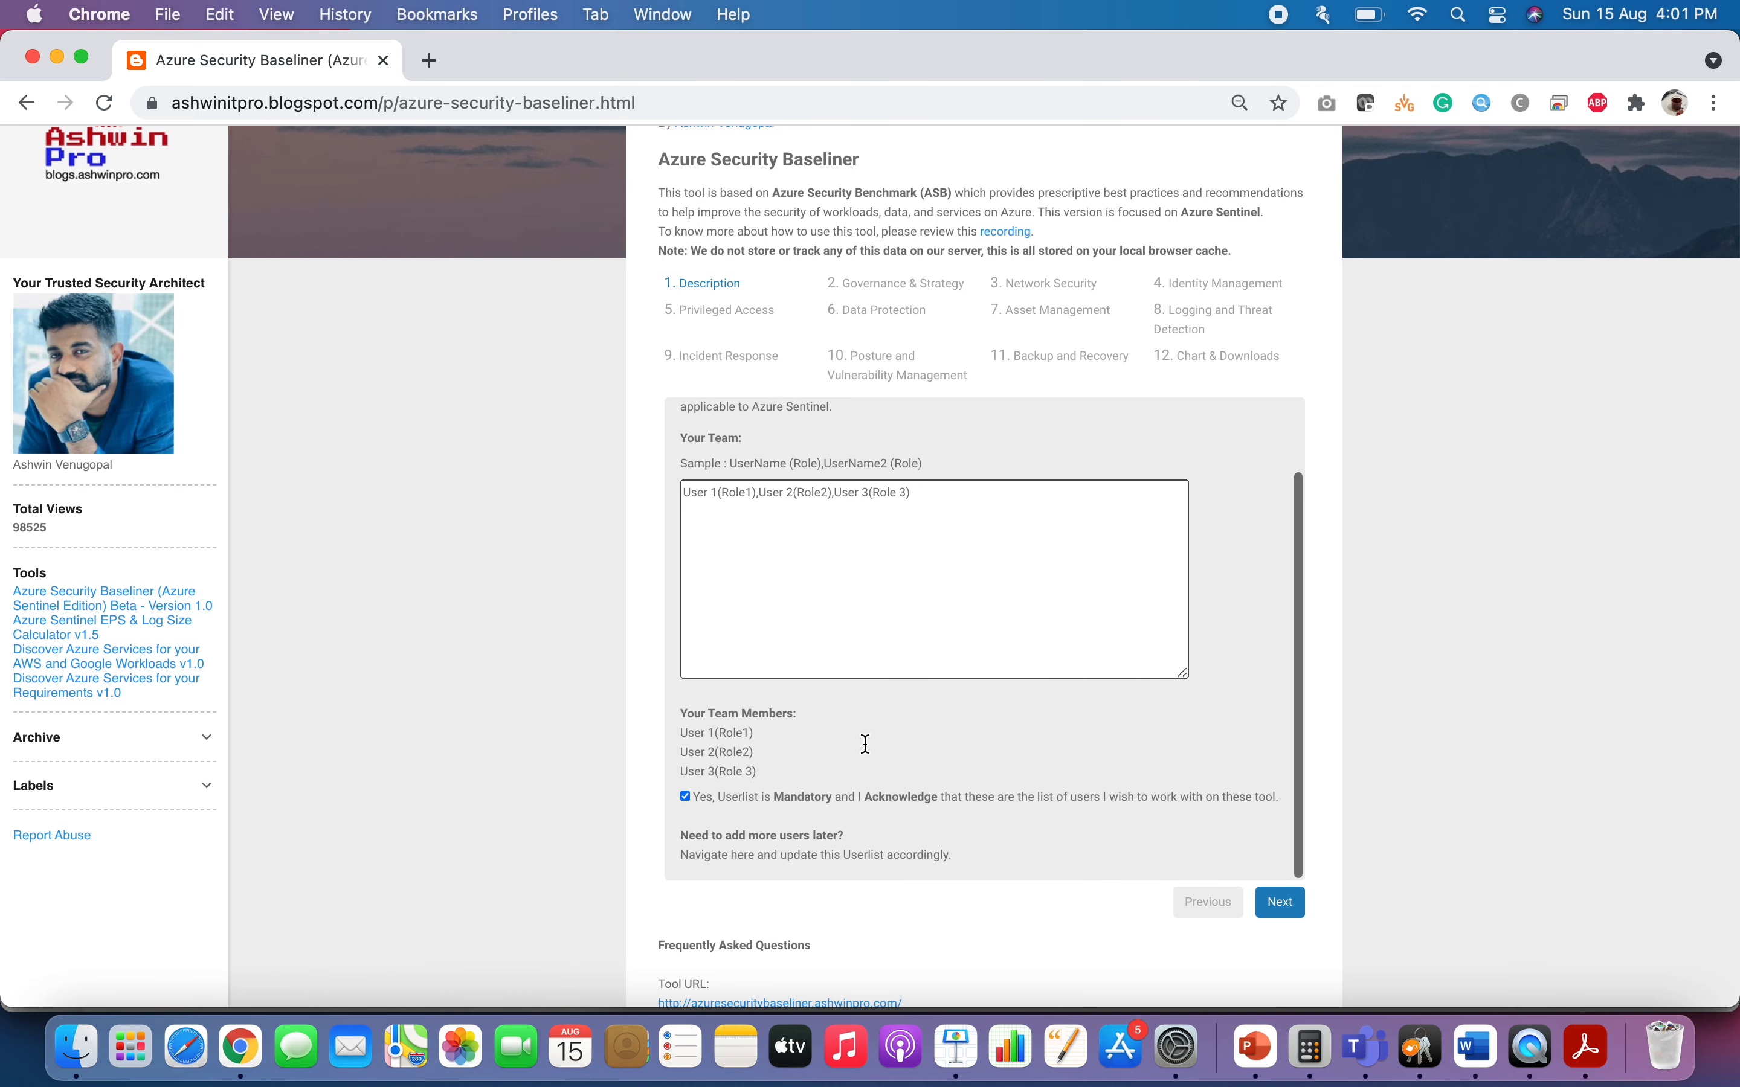
left_click(1284, 902)
left_click(1283, 902)
left_click(1283, 903)
left_click(1283, 902)
left_click(1298, 908)
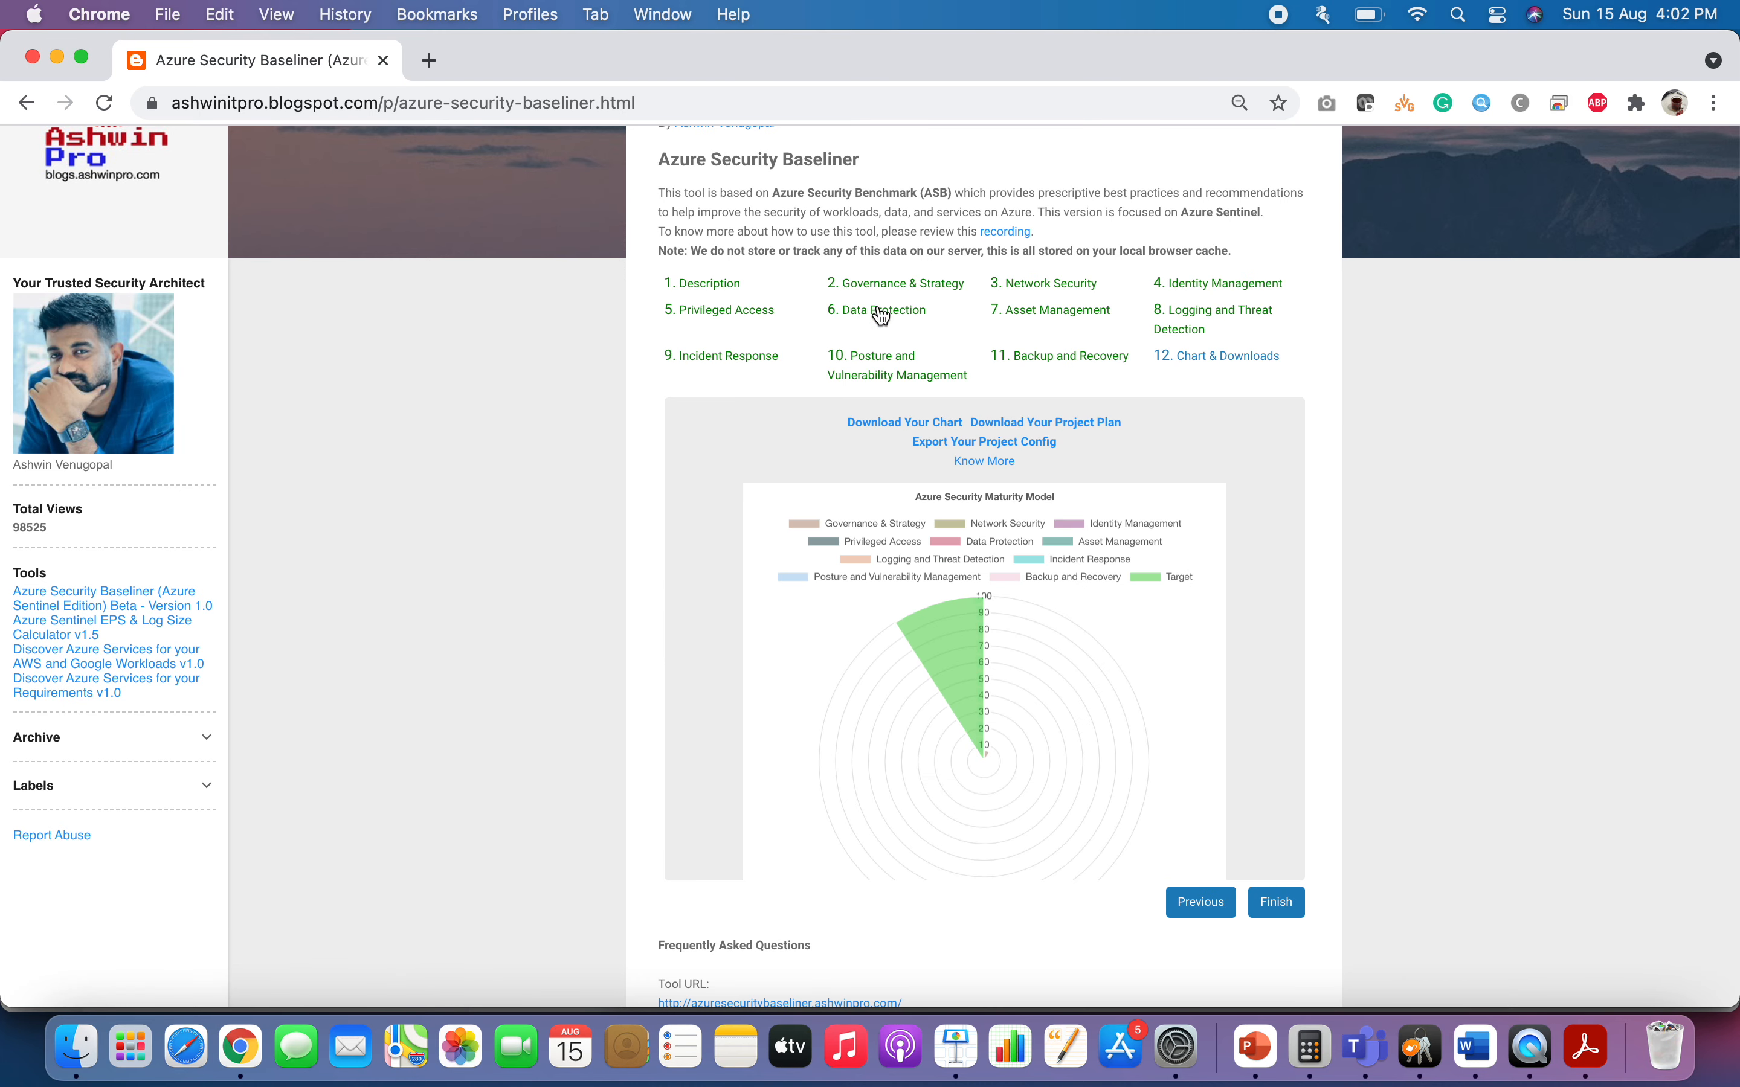
Open control GS-1 under Governance & Strategy and review the saved answers to the business risks question.
left_click(882, 315)
left_click(876, 287)
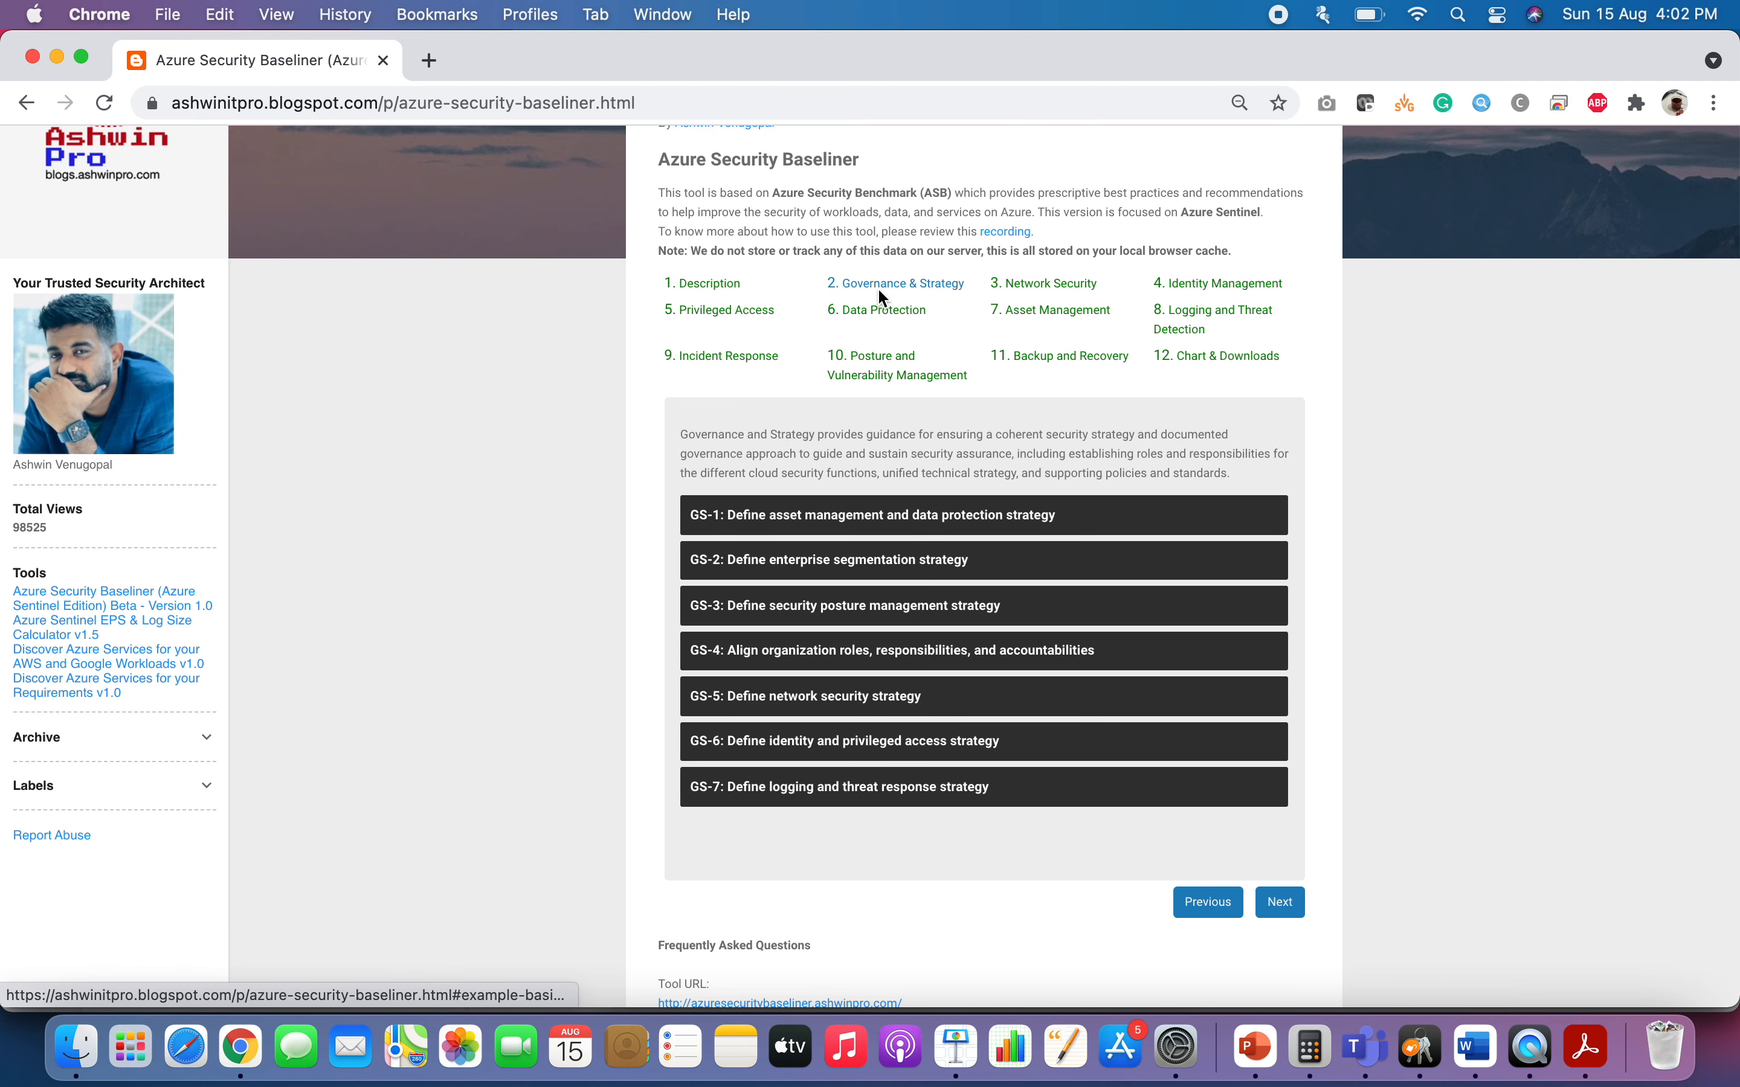
left_click(850, 512)
scroll(870, 708, "down", 3)
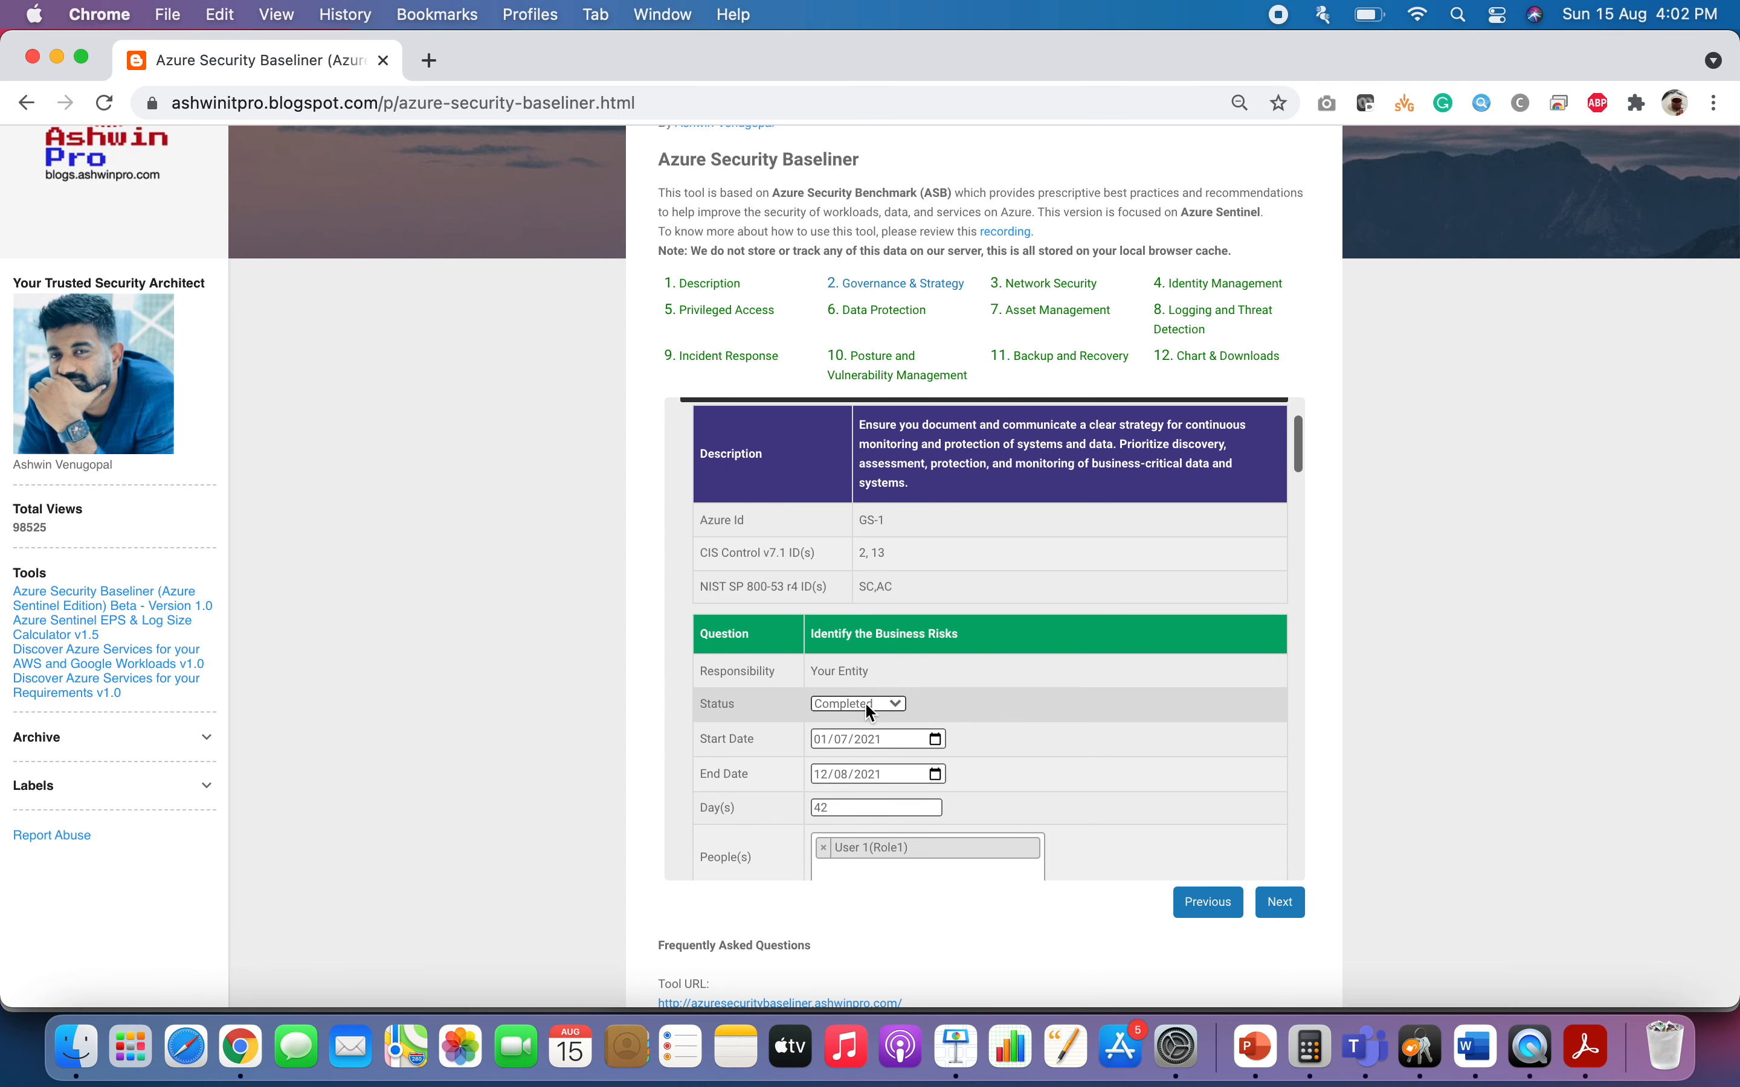
scroll(866, 709, "down", 5)
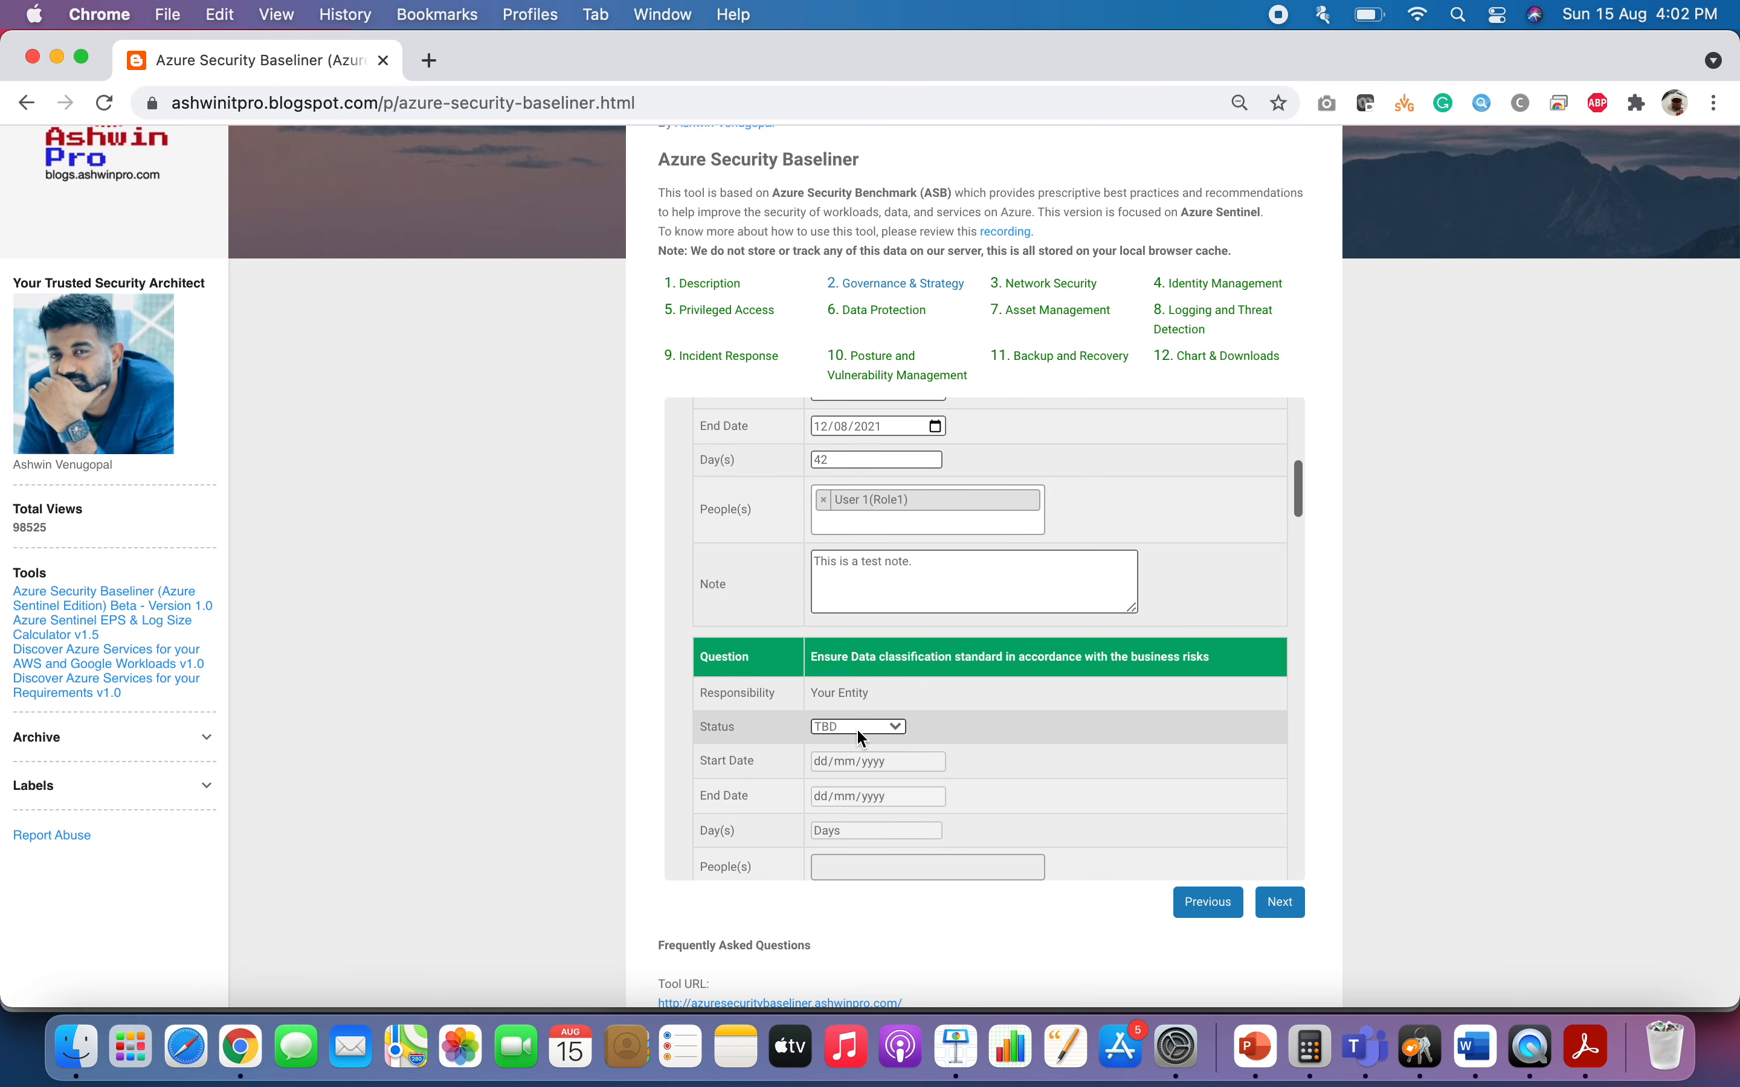
Set the data classification standard question to Scheduled, with start date 22/08/2021 and end date 26/08/2021.
left_click(859, 732)
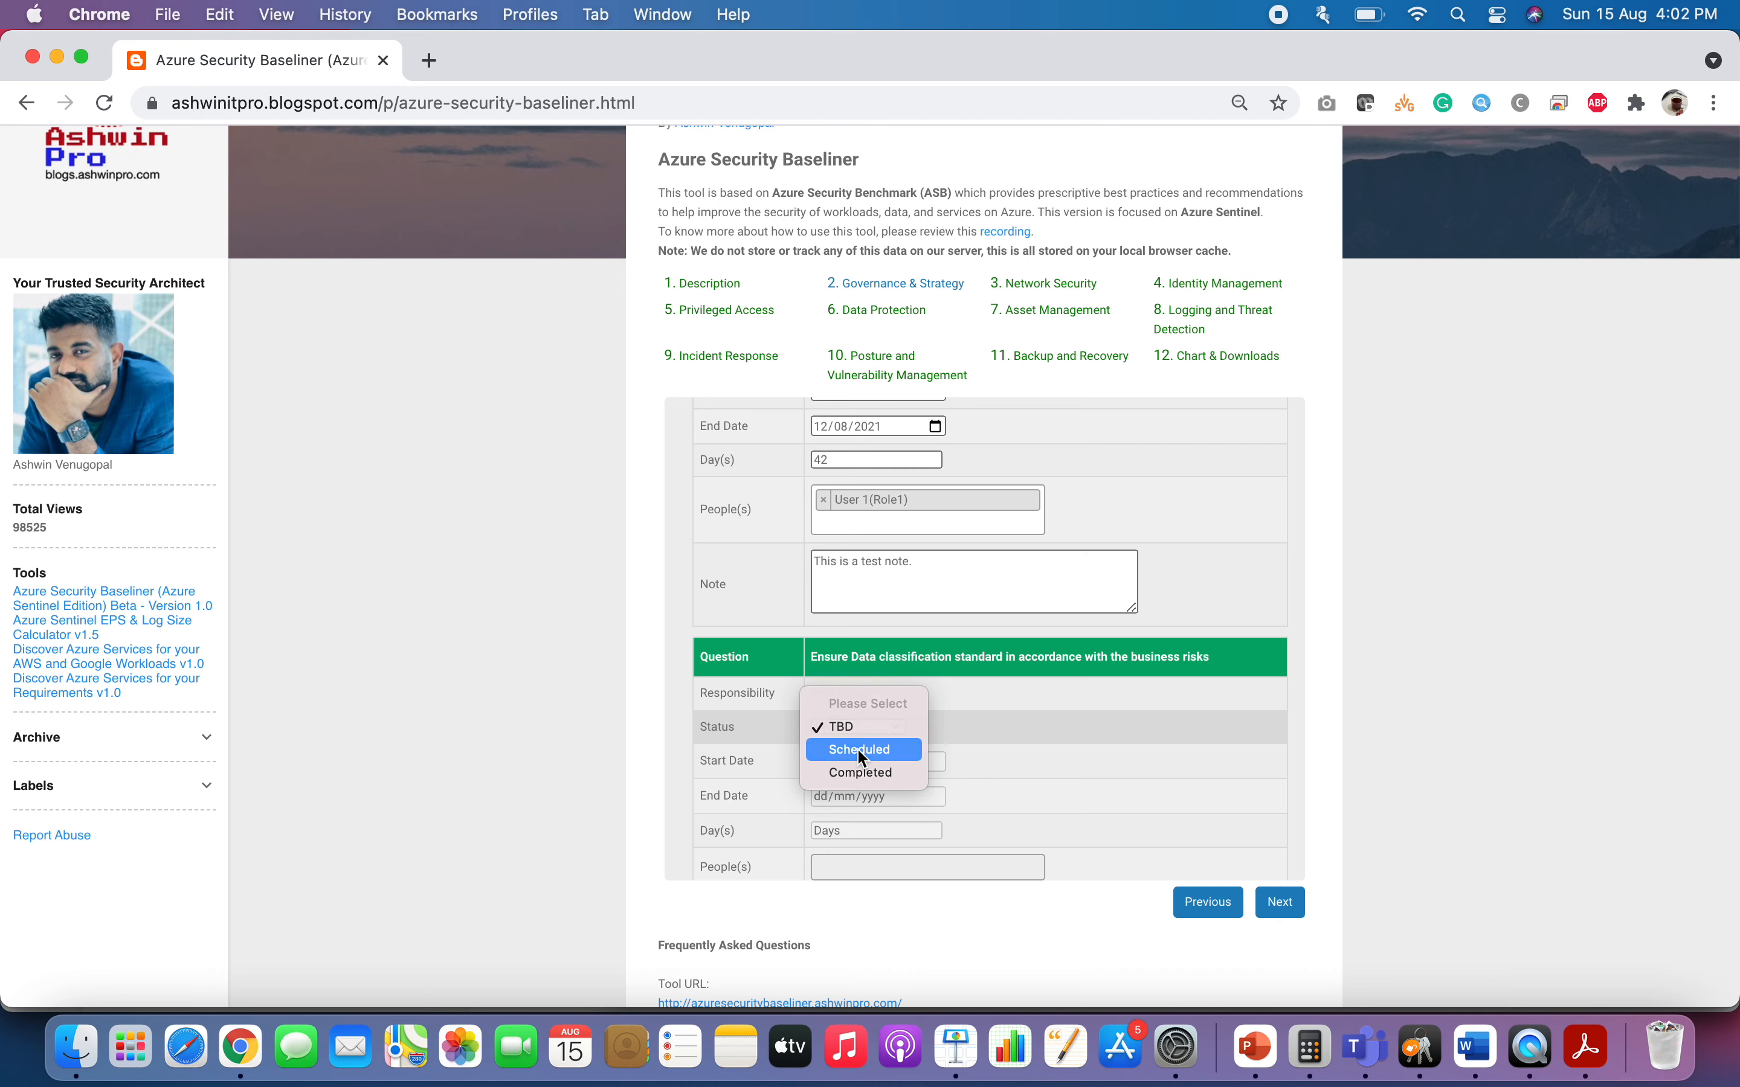
left_click(863, 751)
left_click(934, 761)
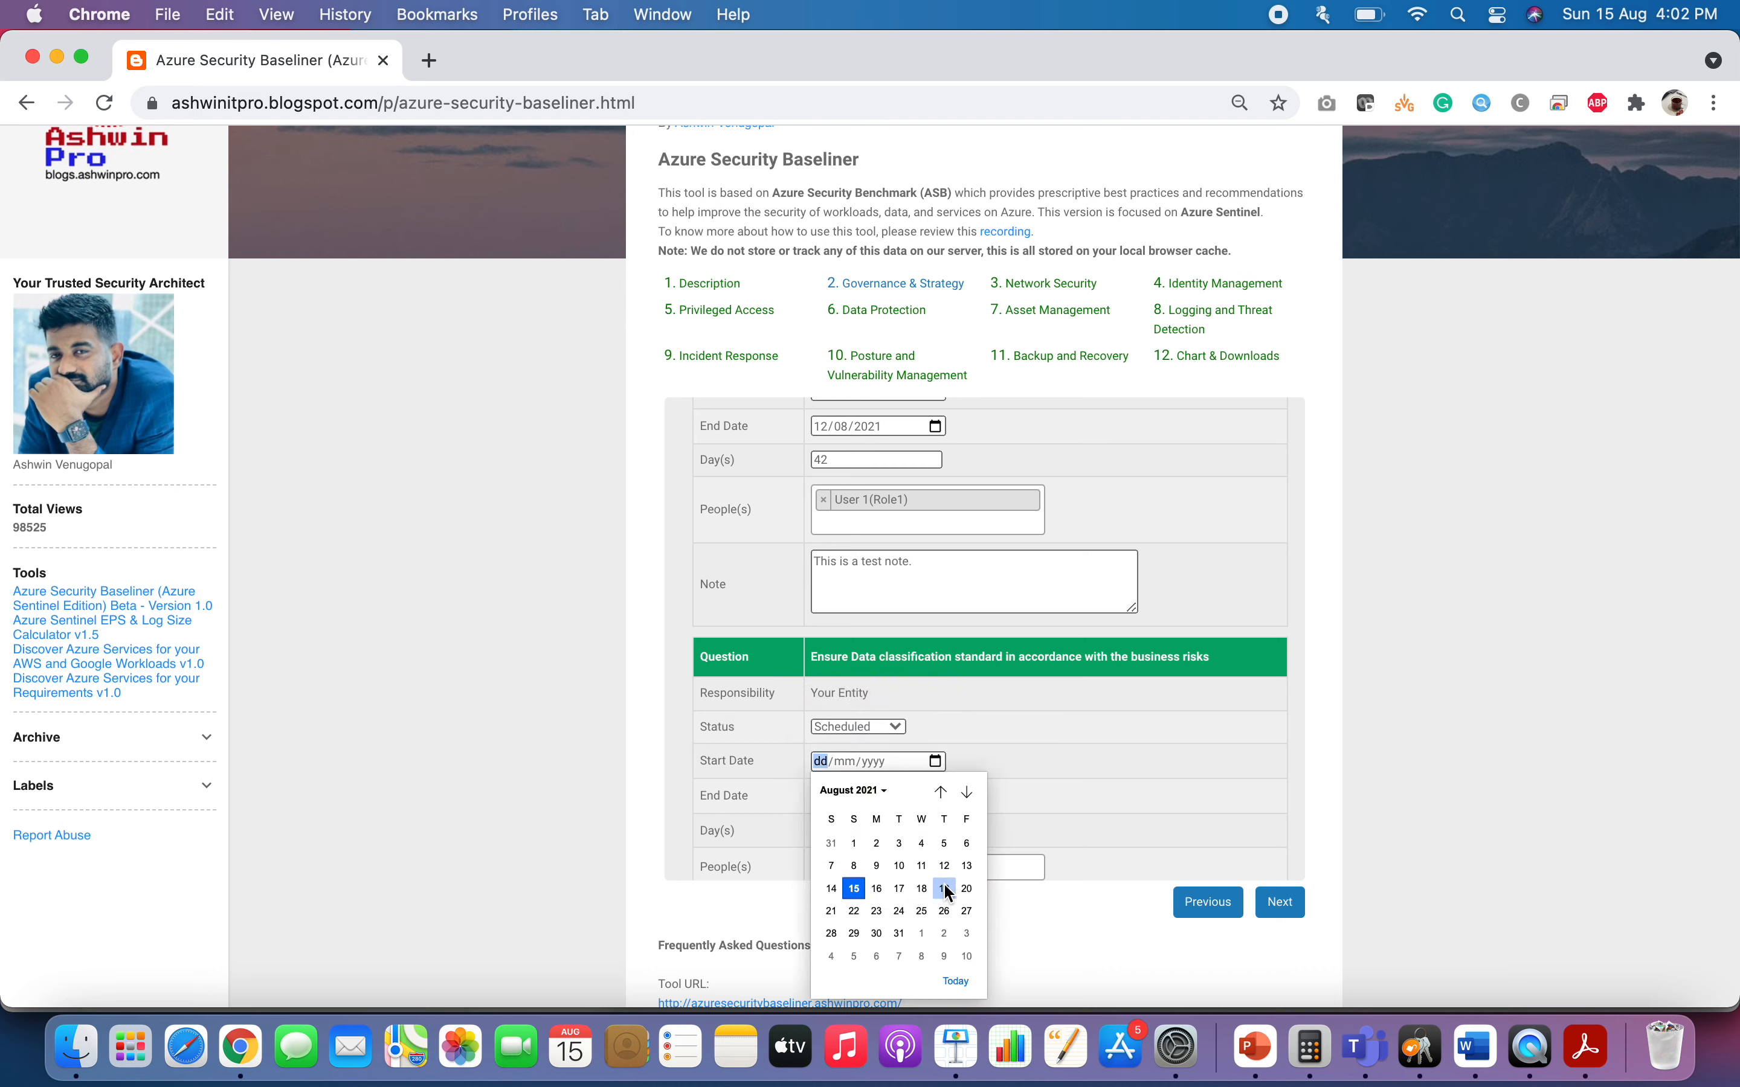
left_click(857, 910)
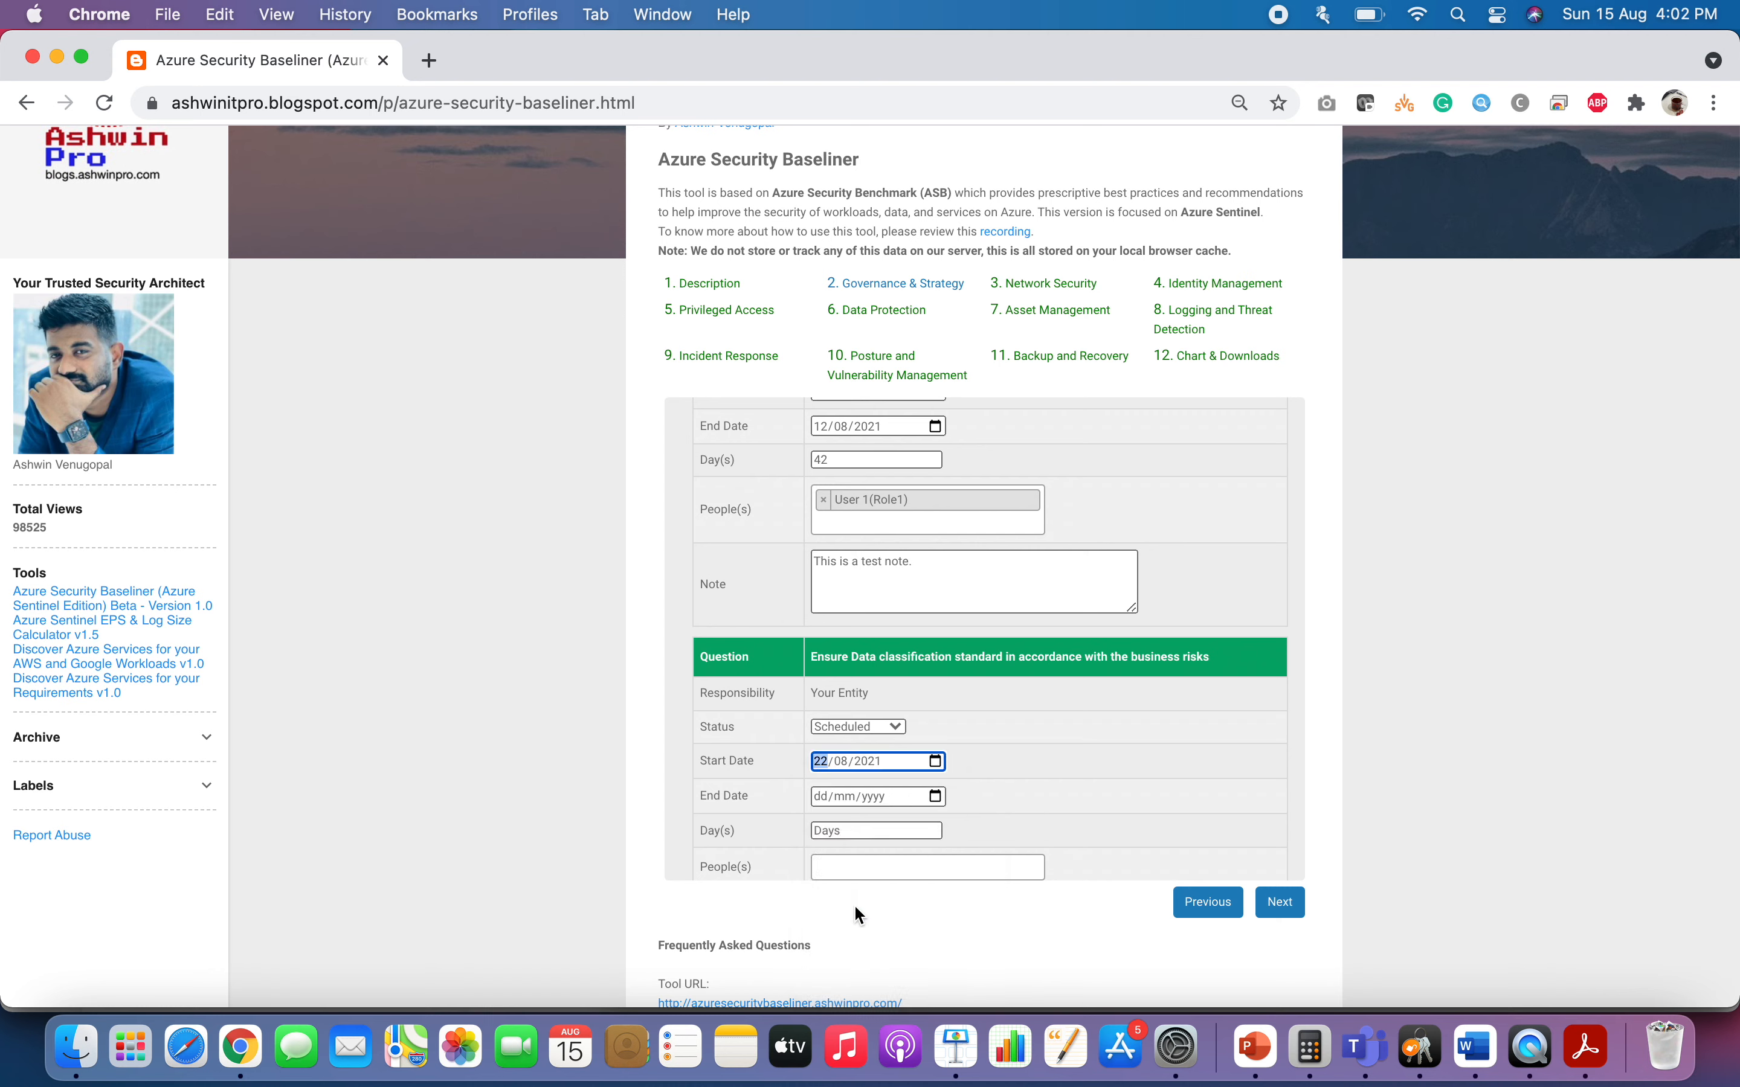
left_click(935, 795)
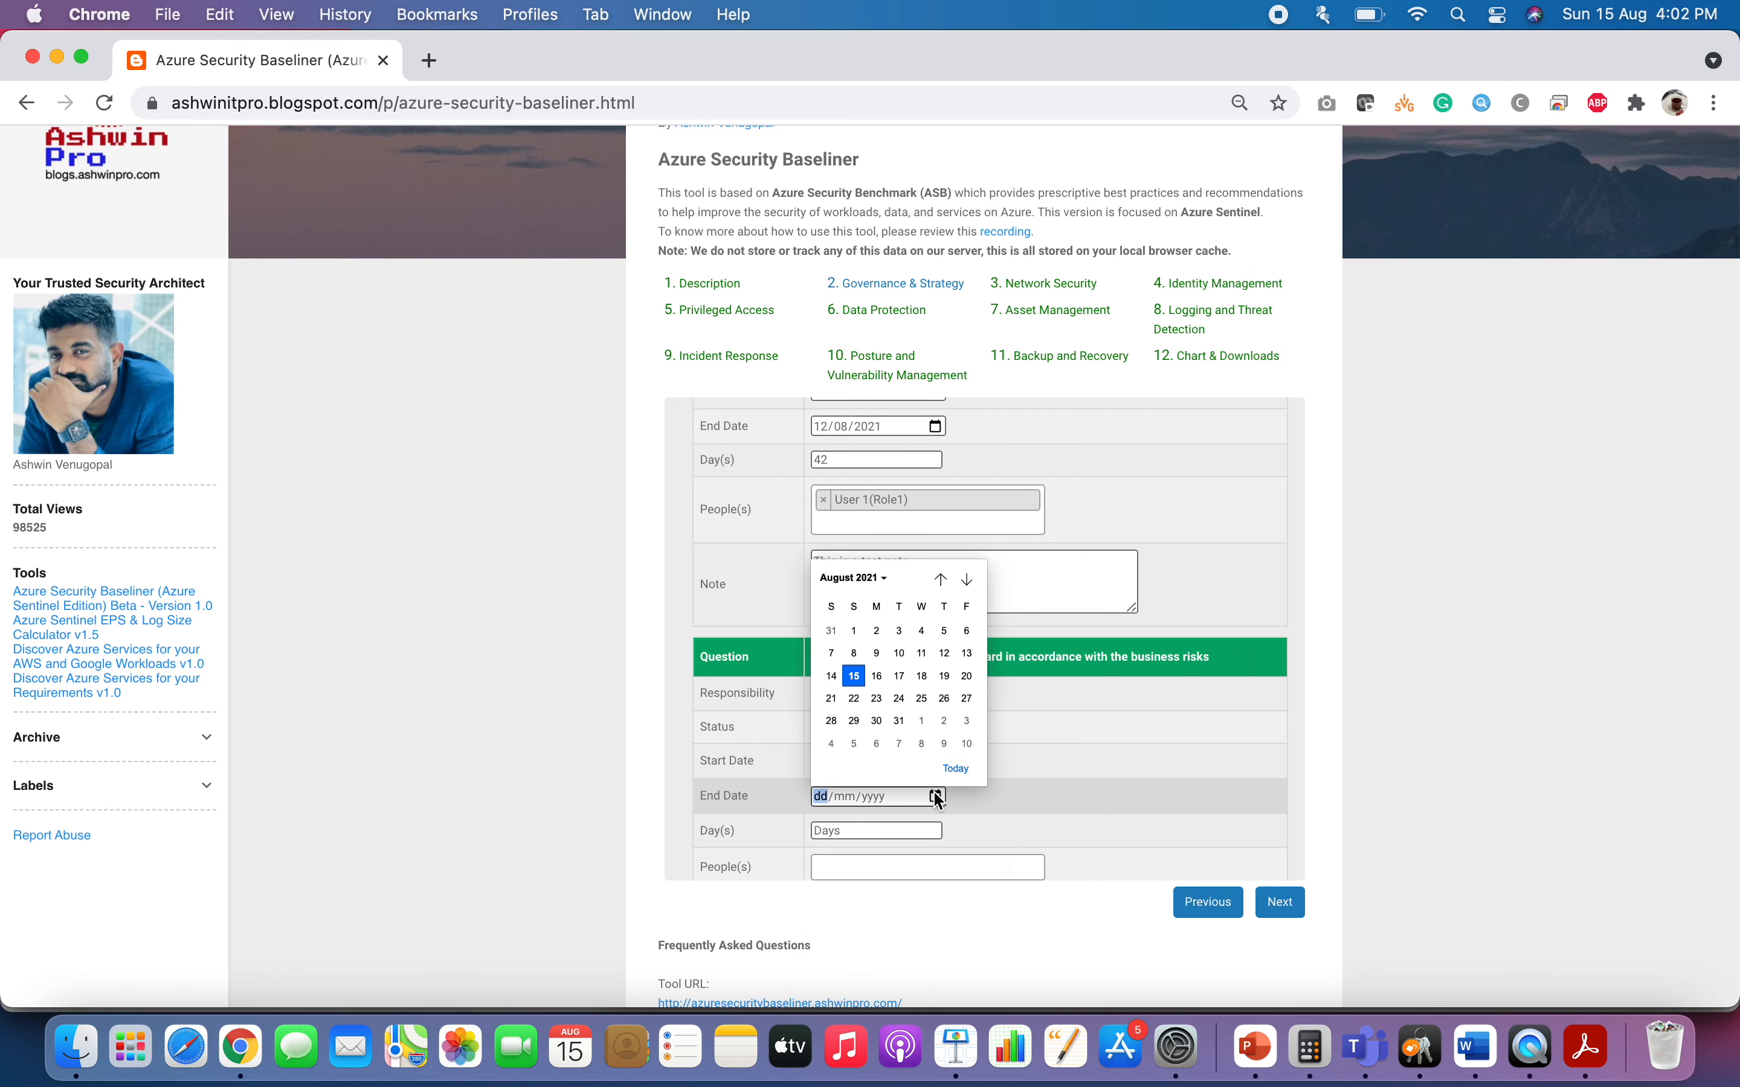
left_click(945, 699)
Assign User 2(Role2) to the data classification question and enter the note "asadas".
scroll(941, 767, "down", 3)
left_click(890, 727)
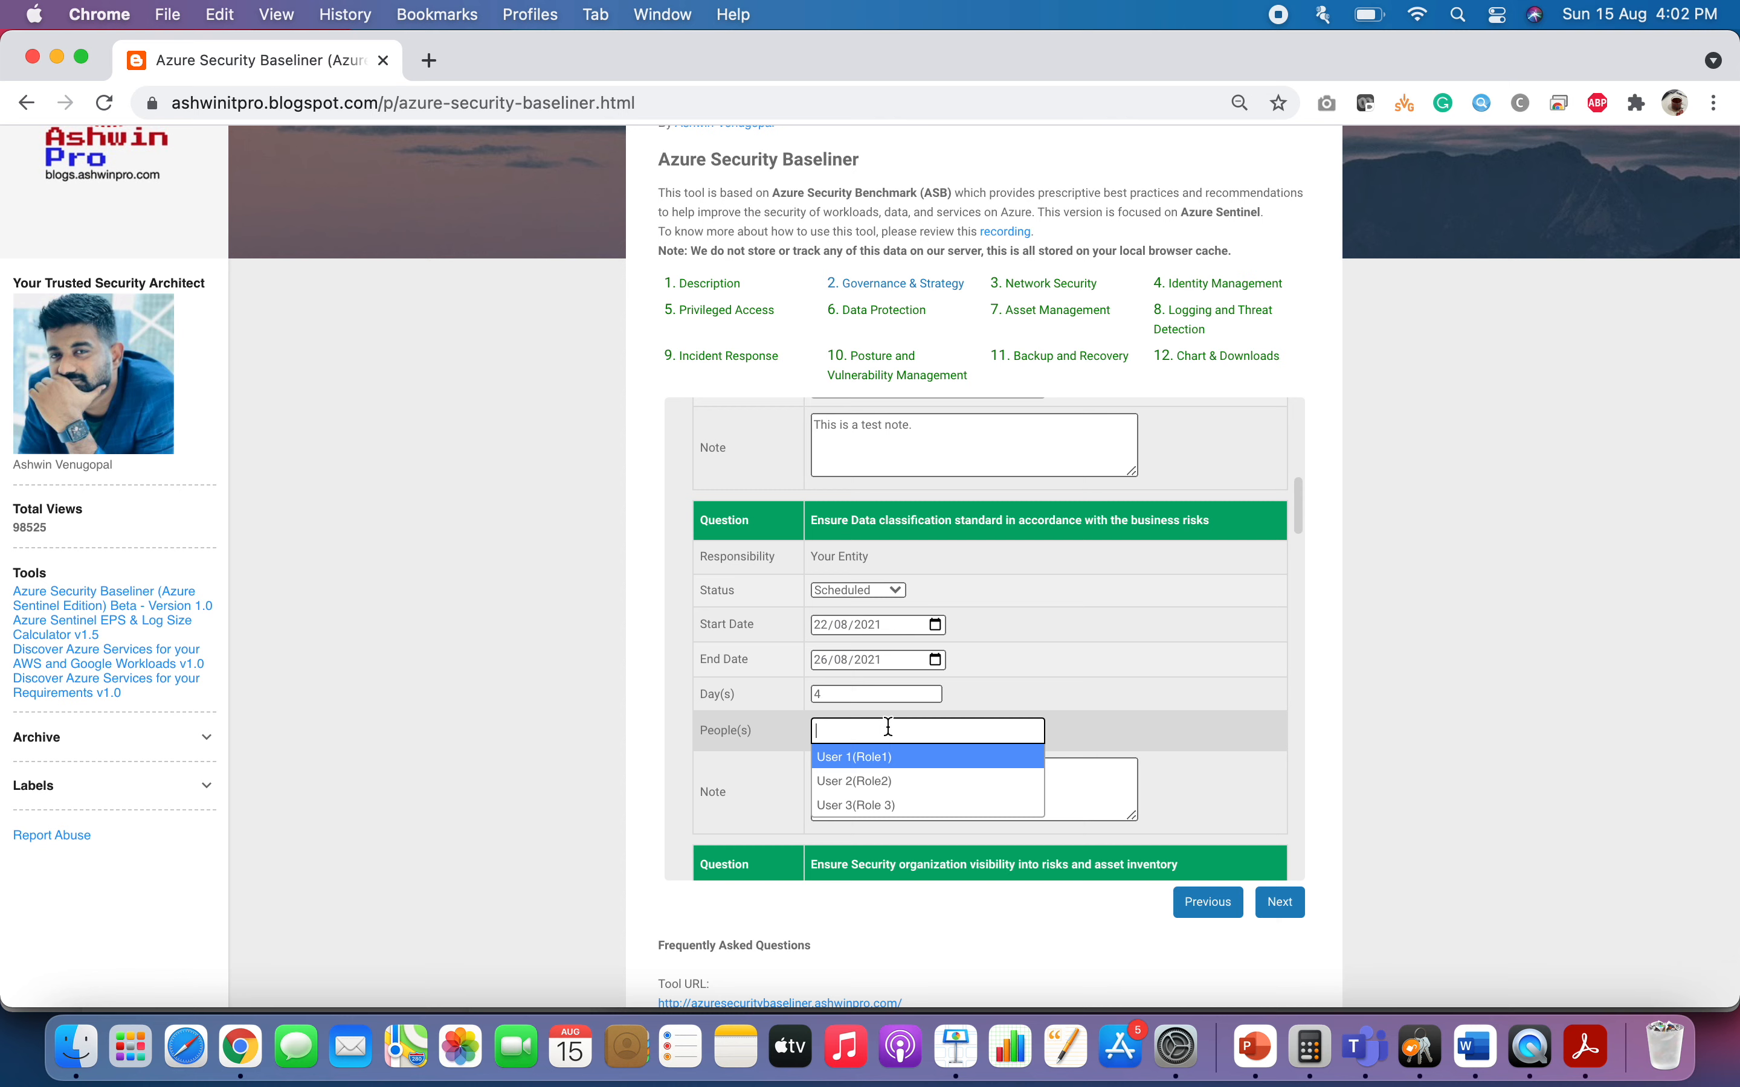
left_click(870, 796)
left_click(870, 816)
type("asadas")
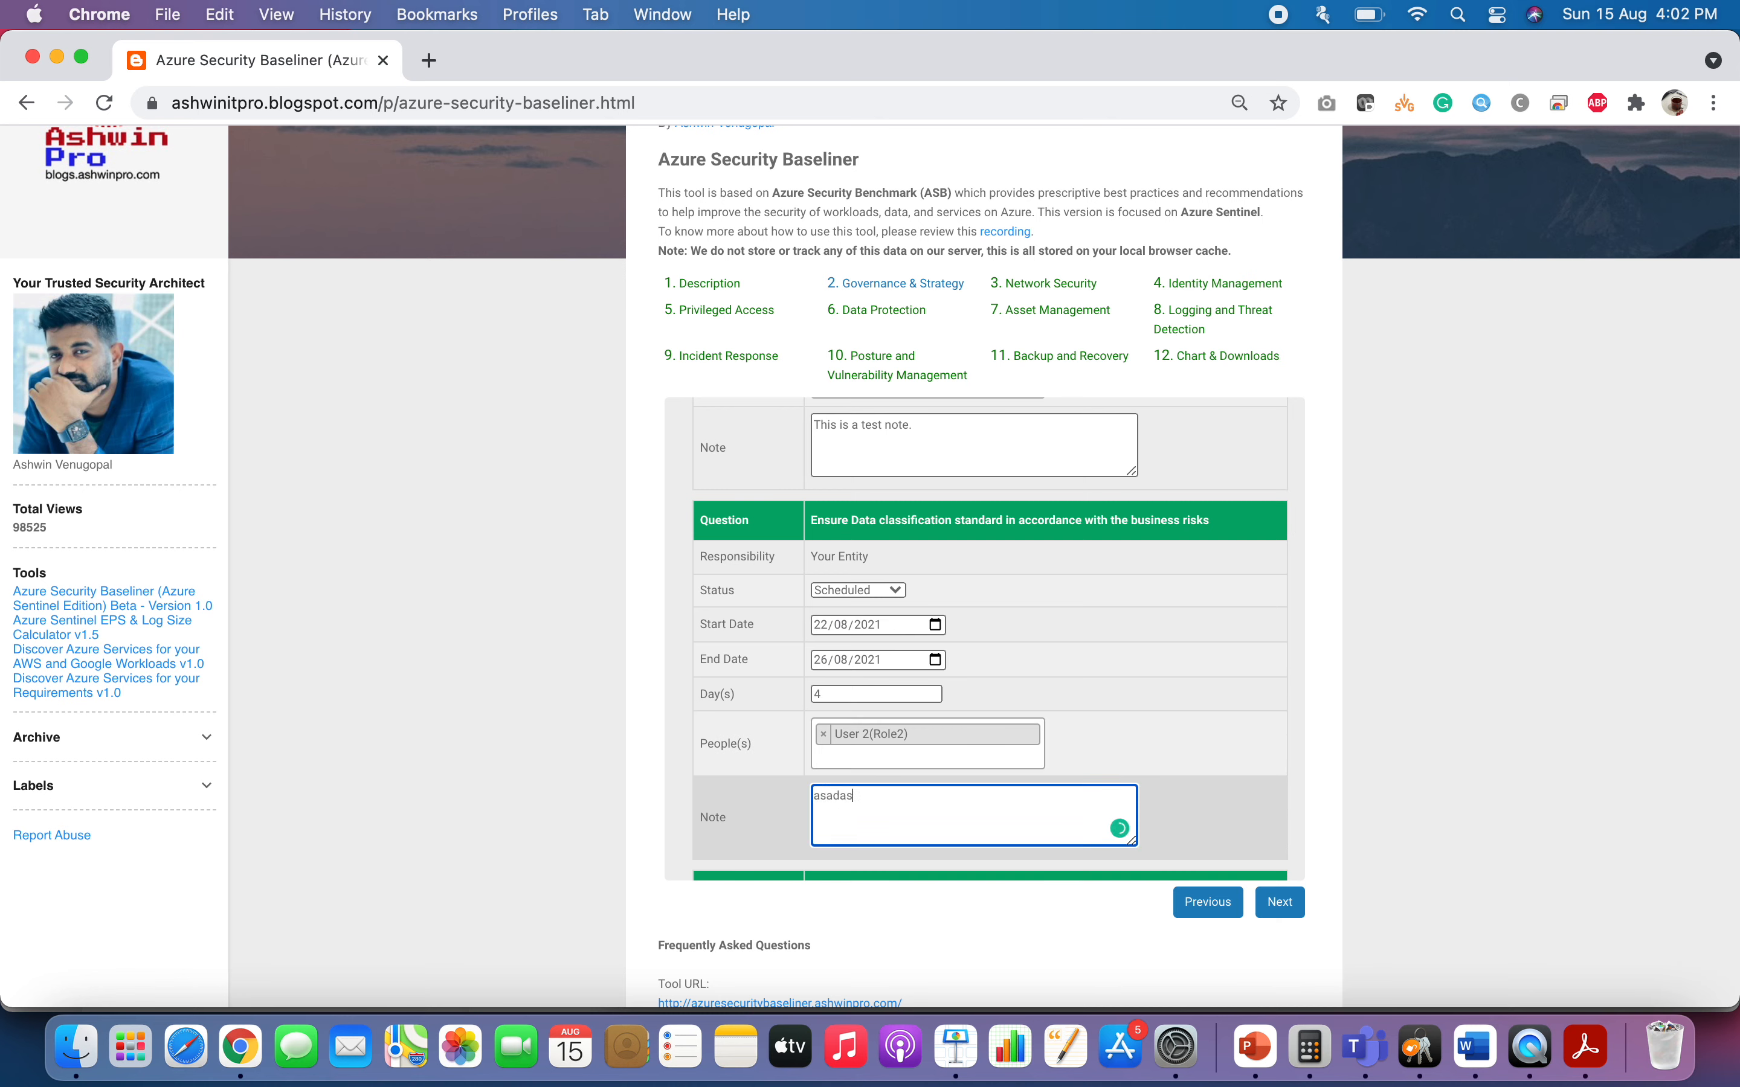
Download the updated project plan from the Chart & Downloads section and open the CSV file in Numbers.
left_click(1282, 903)
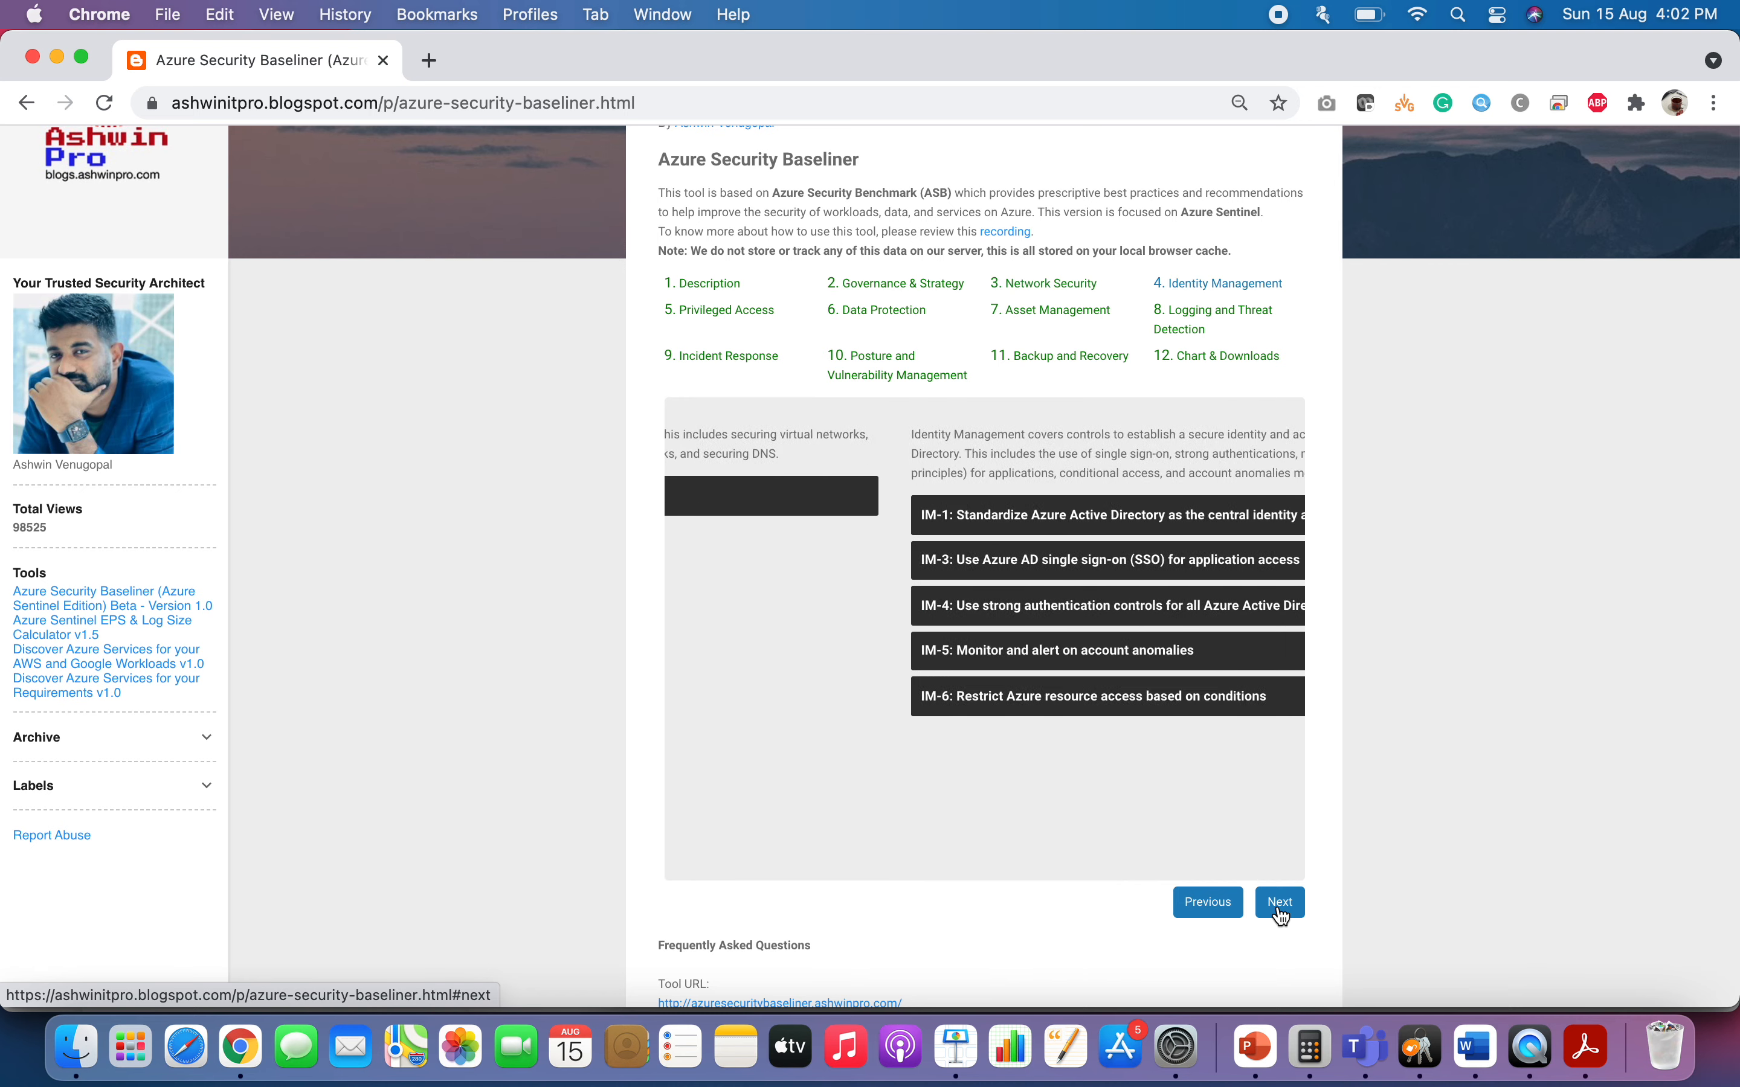
left_click(1281, 903)
left_click(1282, 903)
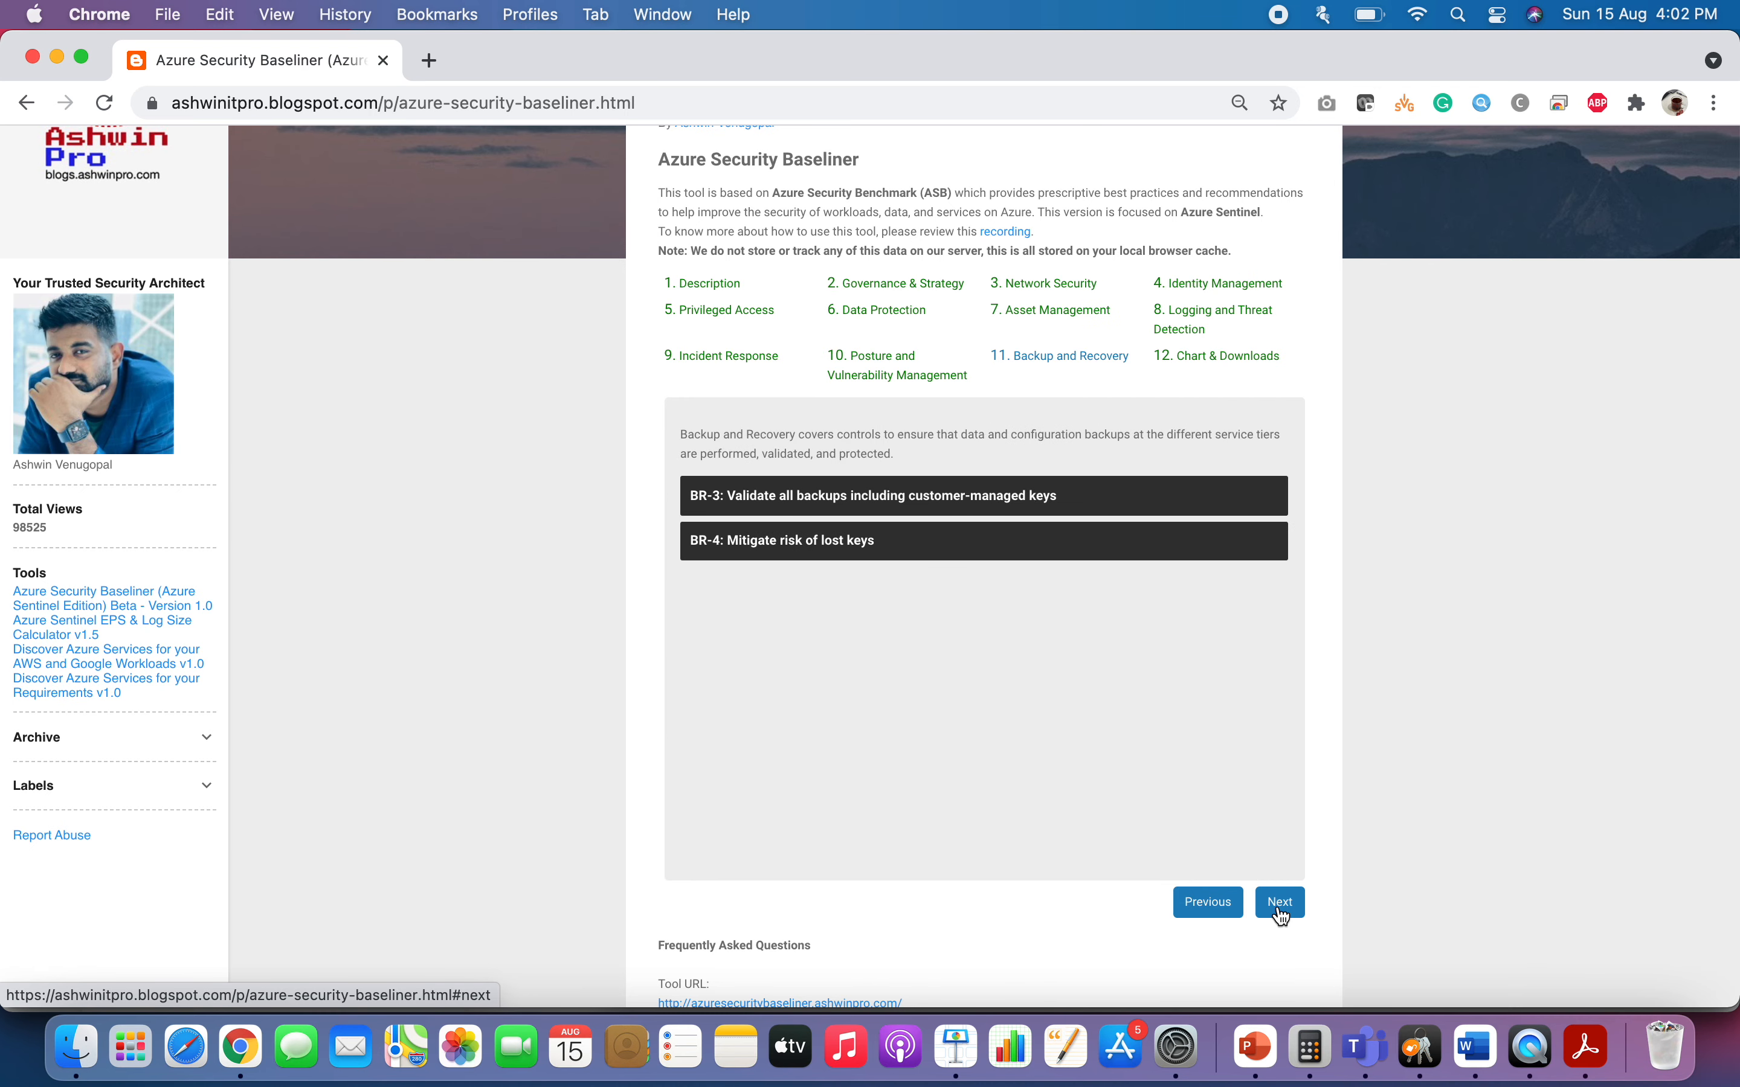
left_click(1281, 903)
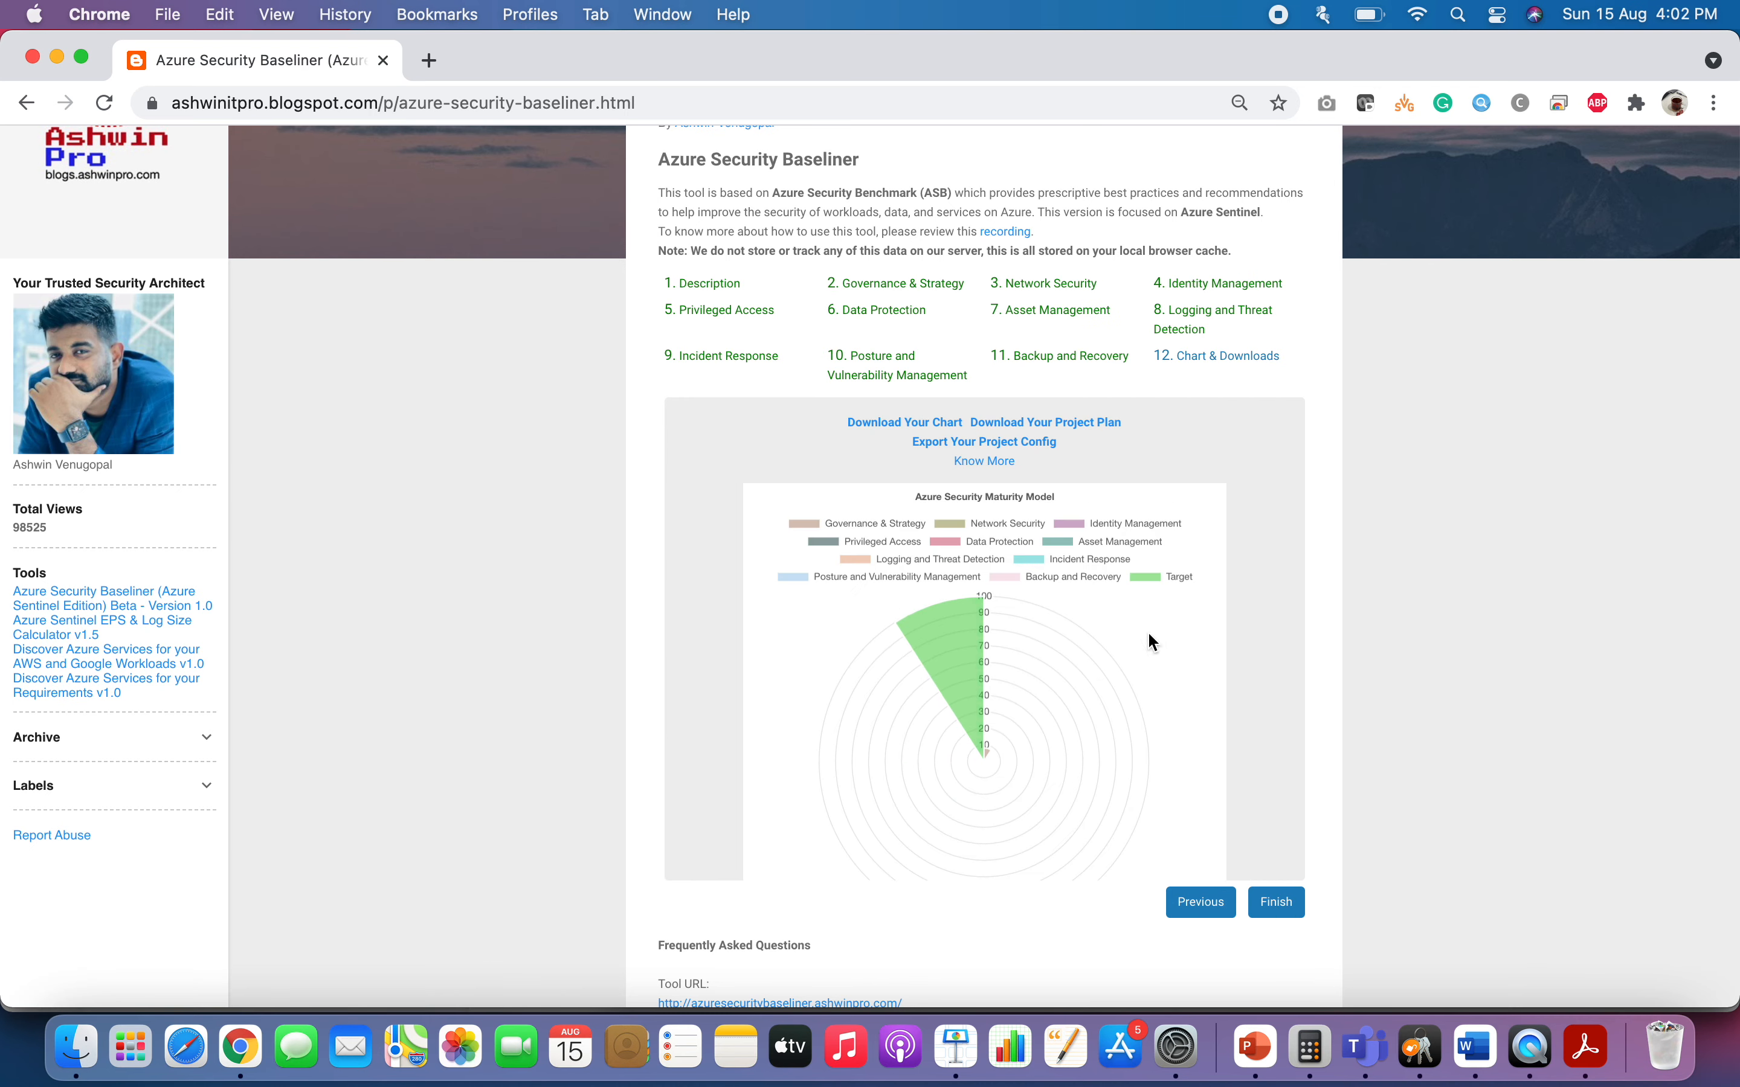
left_click(1001, 425)
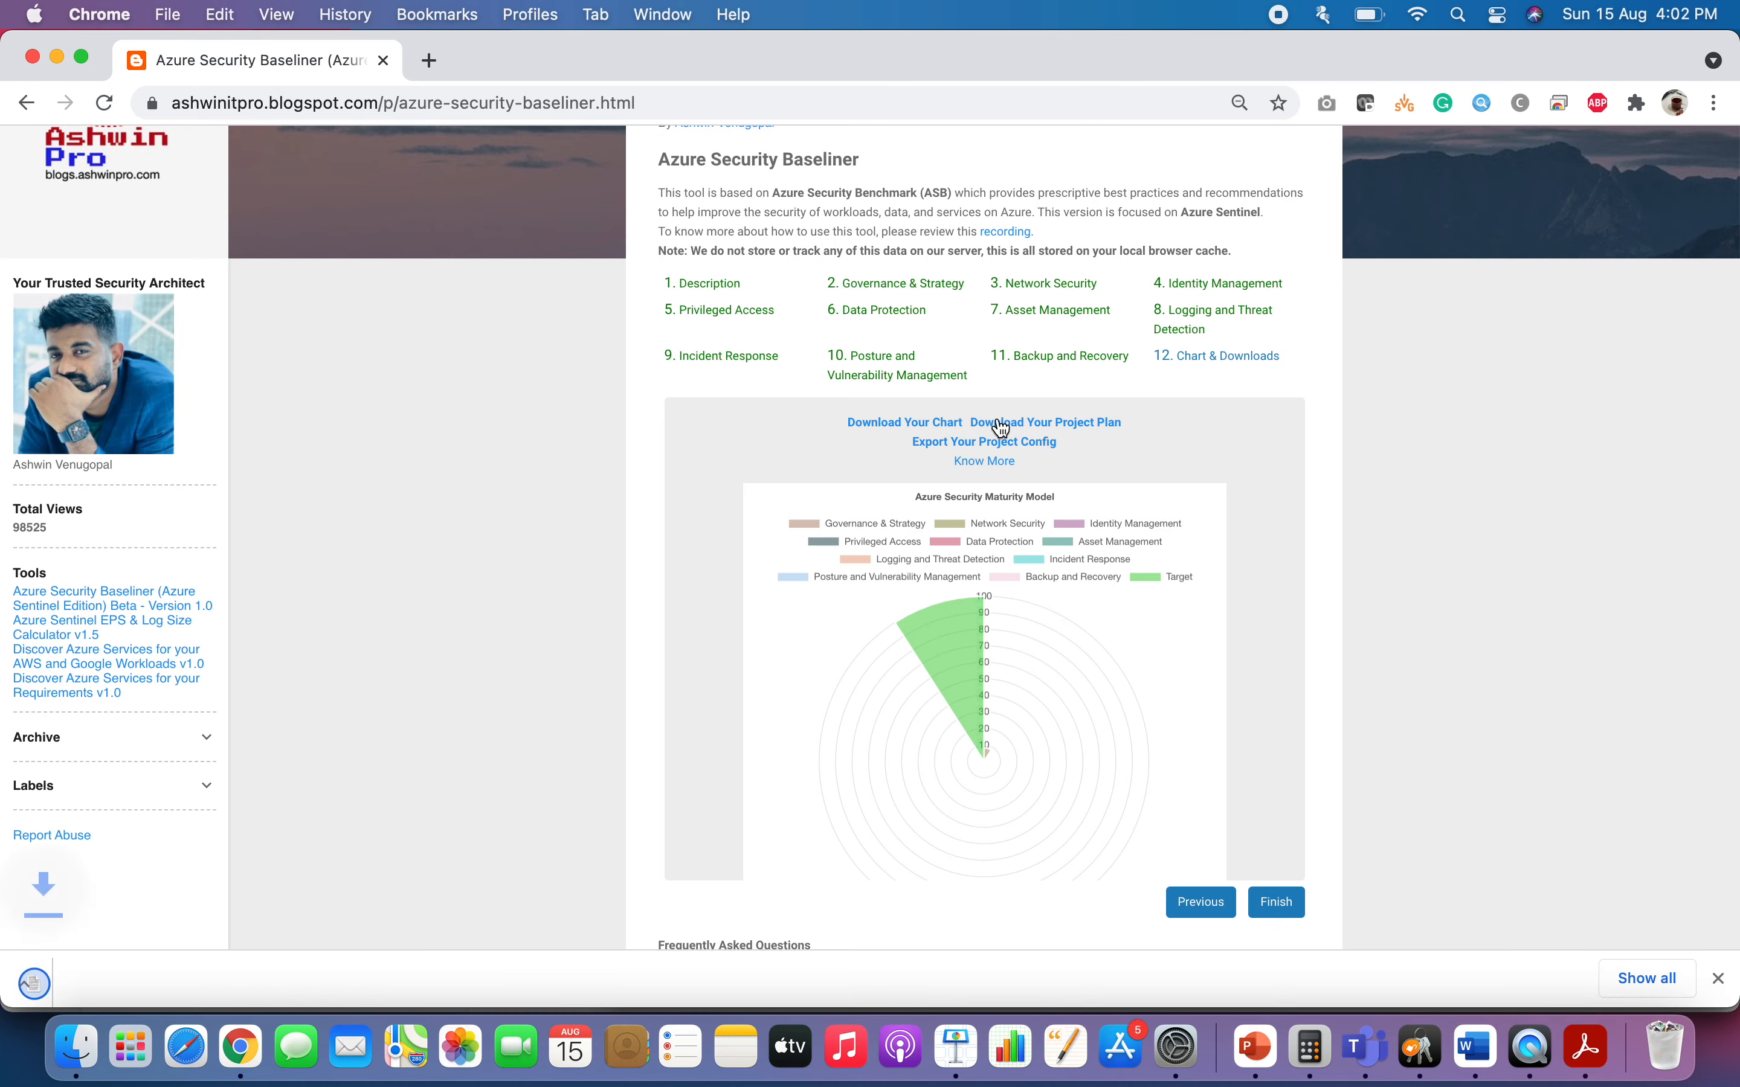
left_click(147, 974)
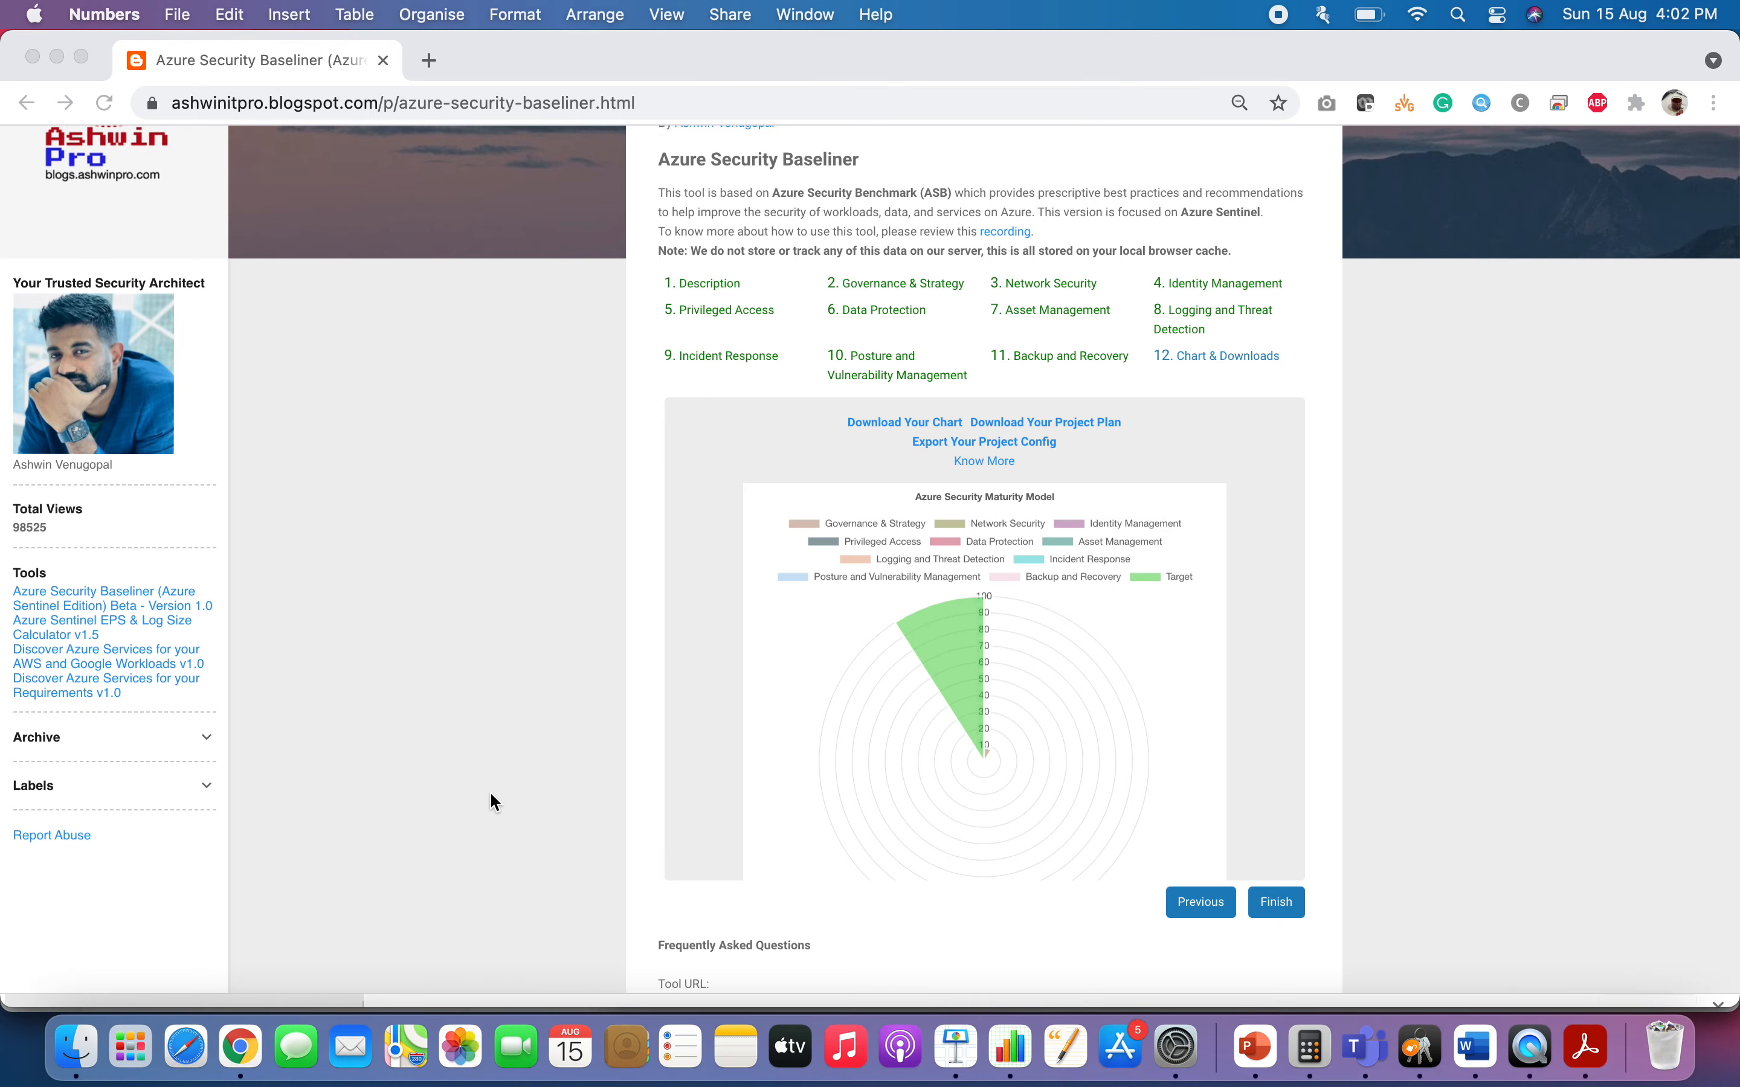
Examine the status, date, people and note columns of the updated project plan, and close the spreadsheet.
scroll(821, 513, "right", 15)
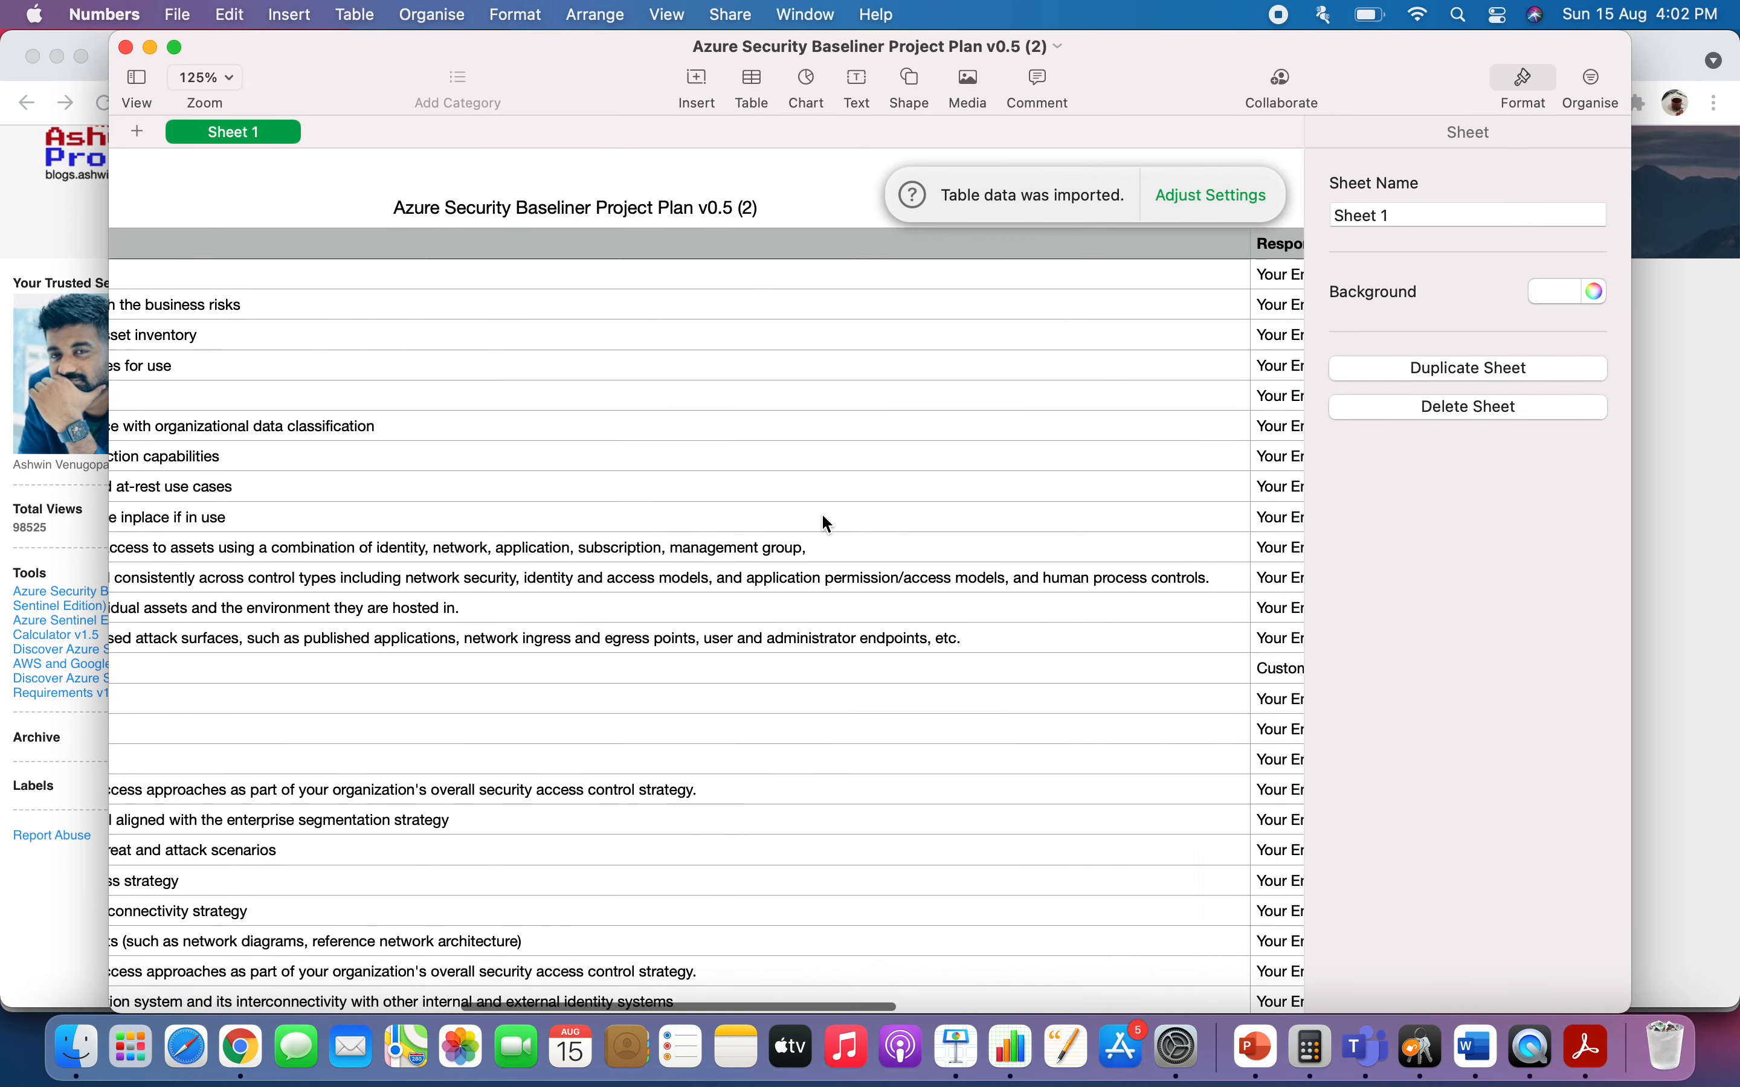
scroll(821, 513, "right", 10)
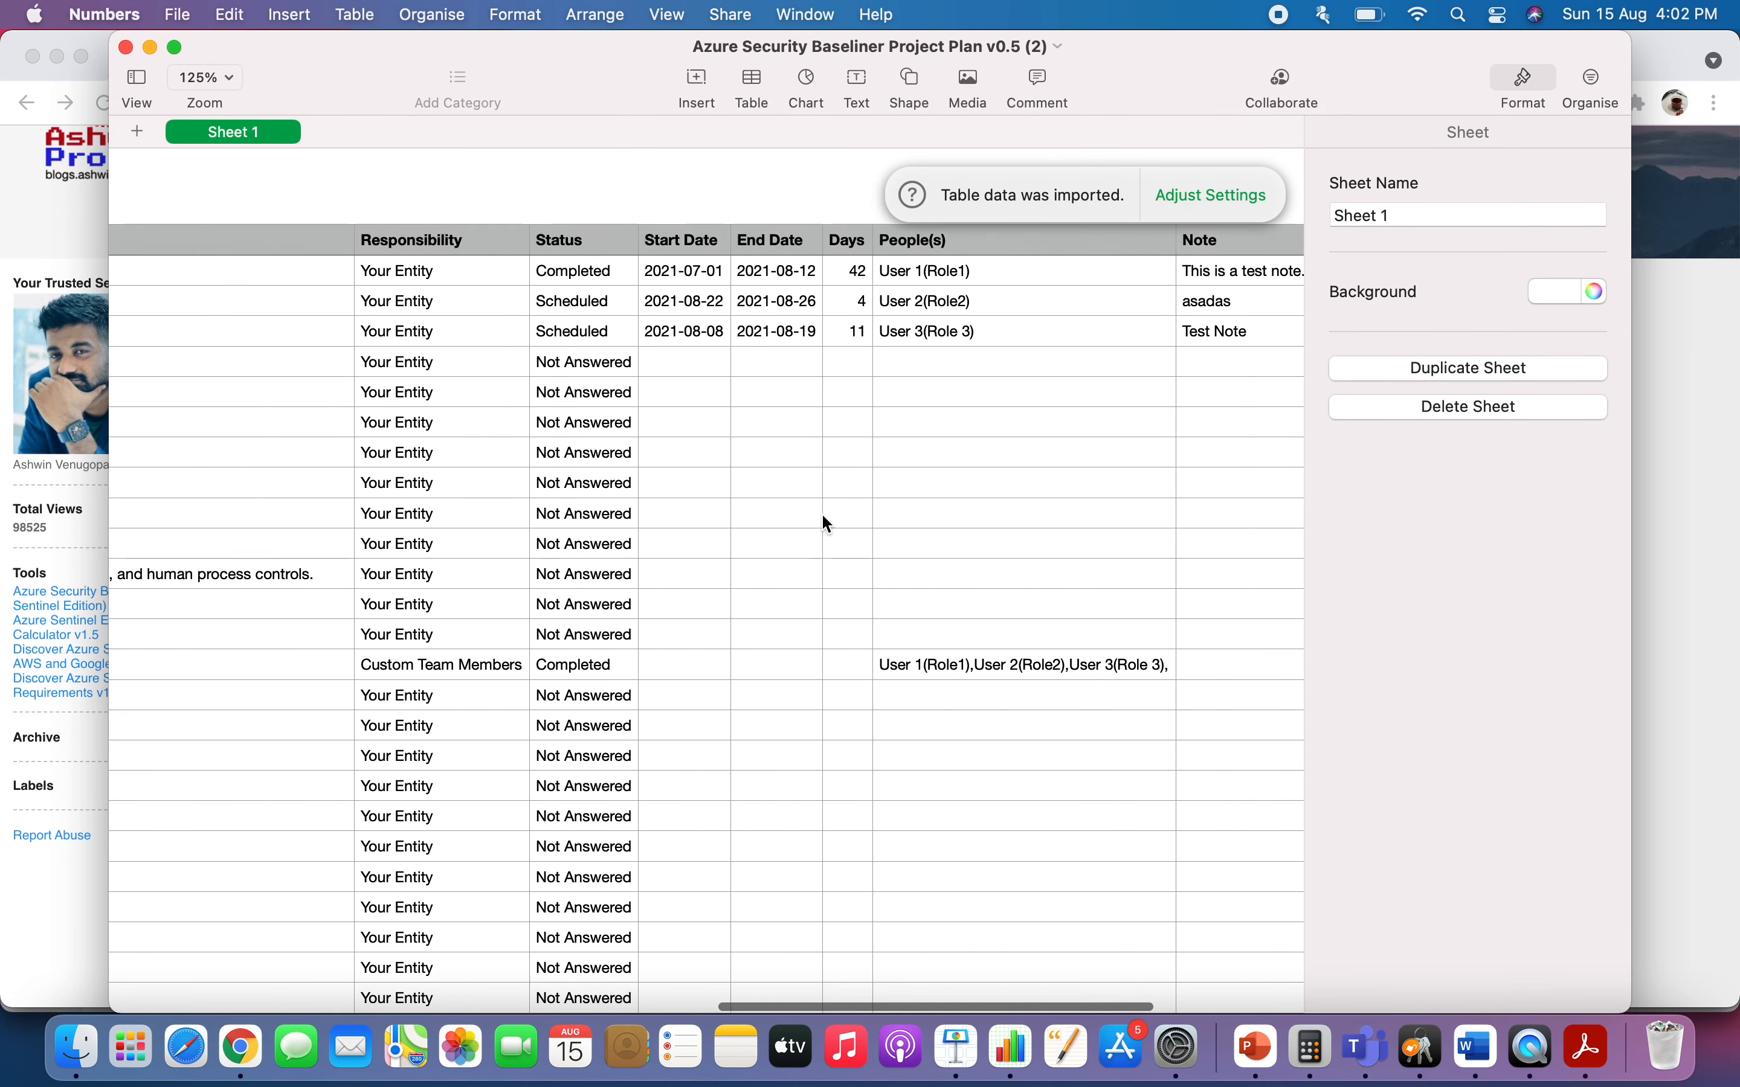
scroll(821, 513, "down", 5)
scroll(821, 513, "left", 5)
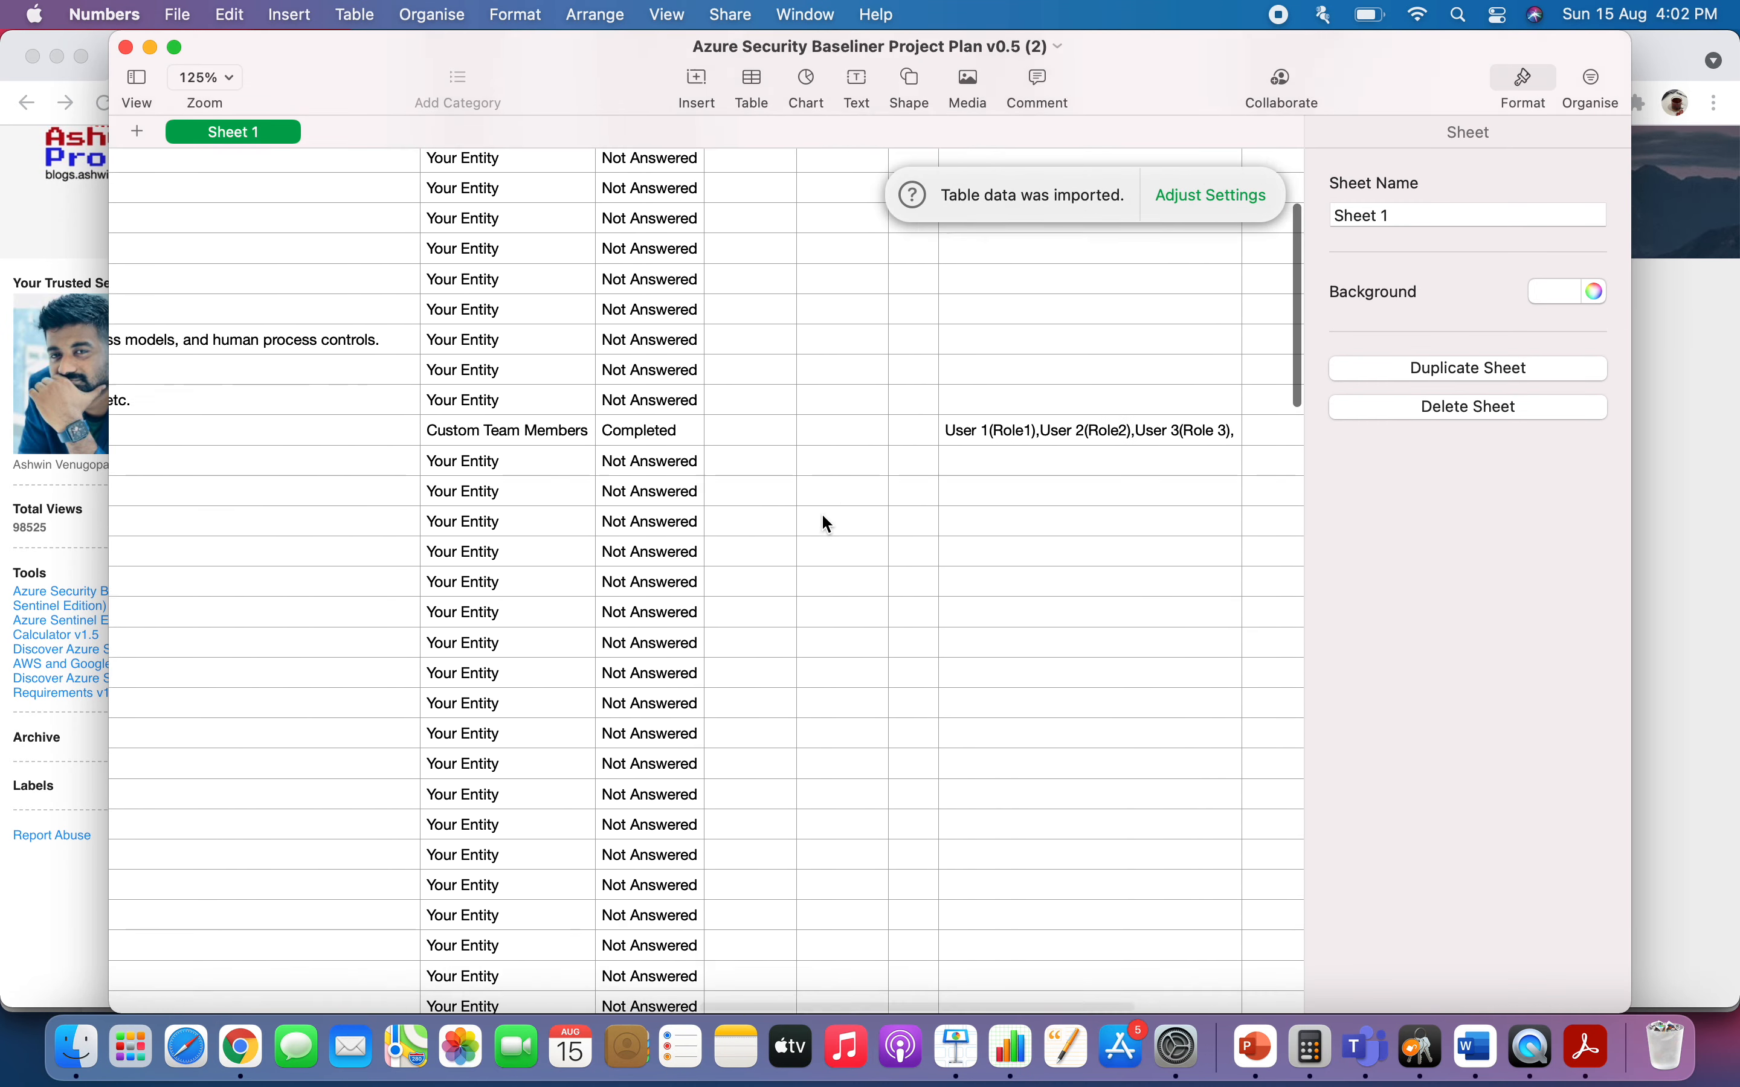
scroll(822, 513, "up", 5)
scroll(821, 513, "right", 2)
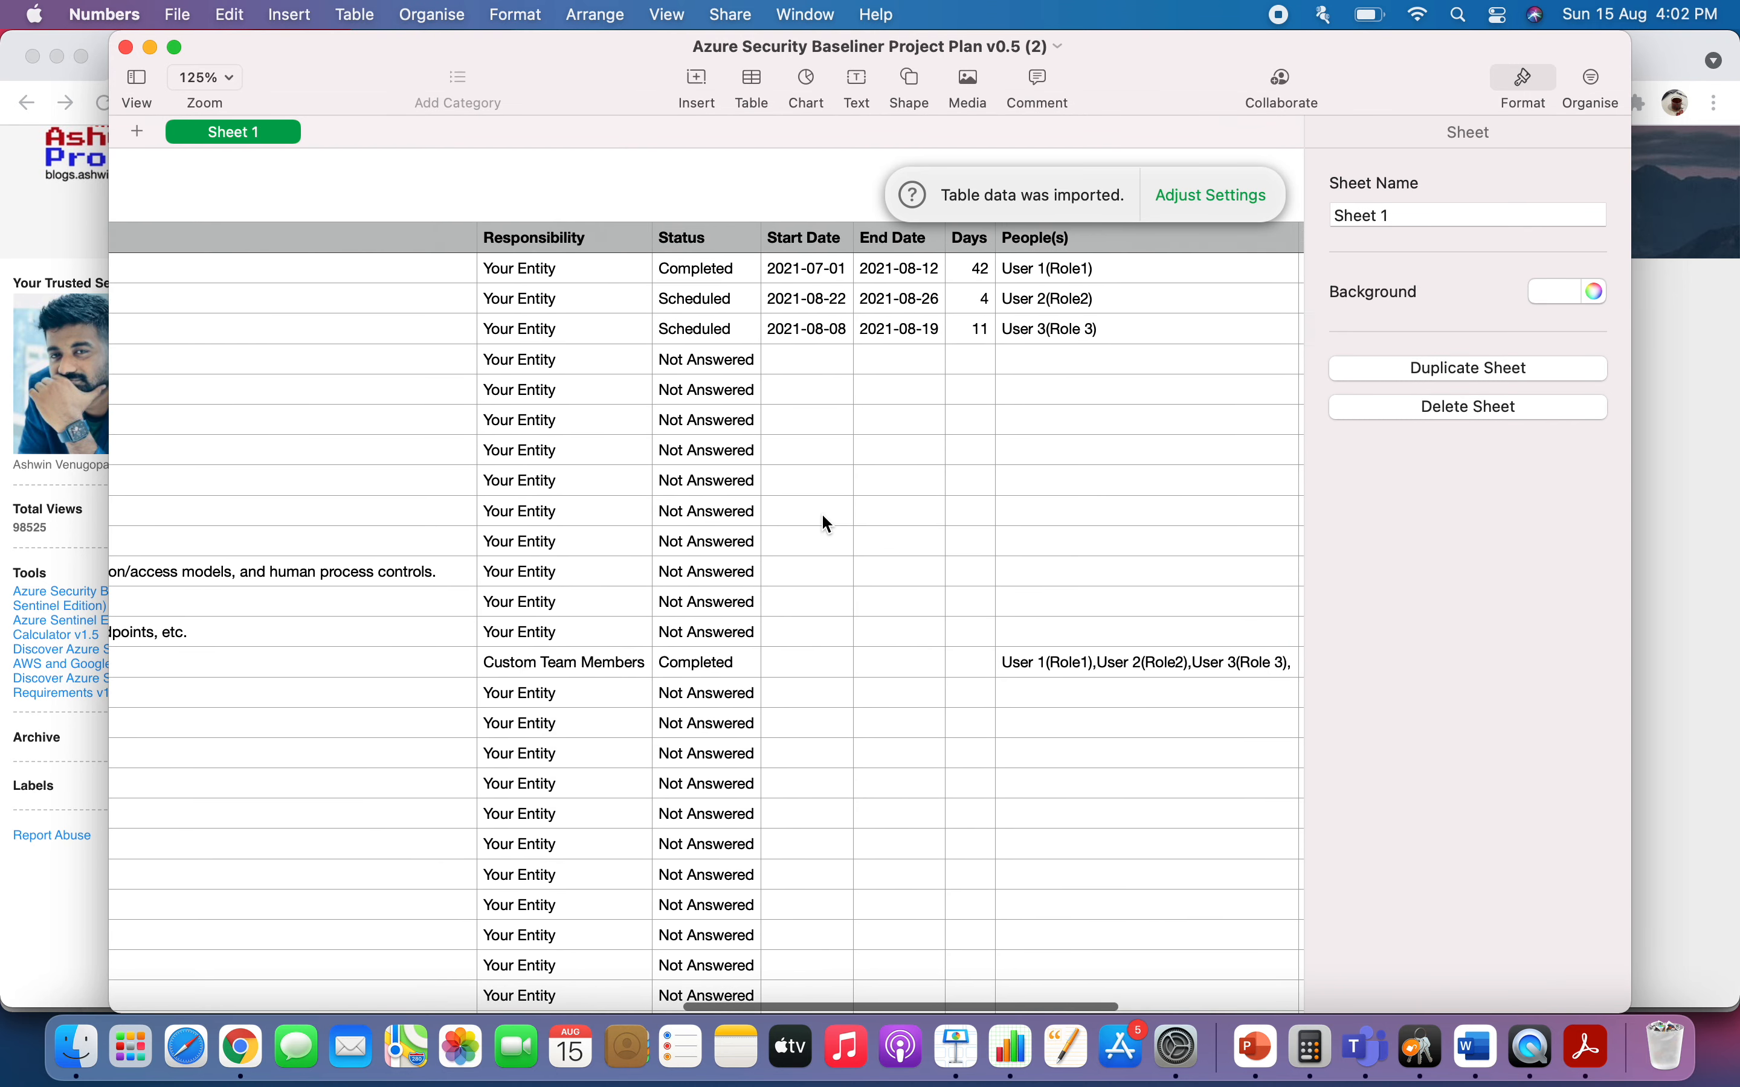
scroll(919, 300, "right", 8)
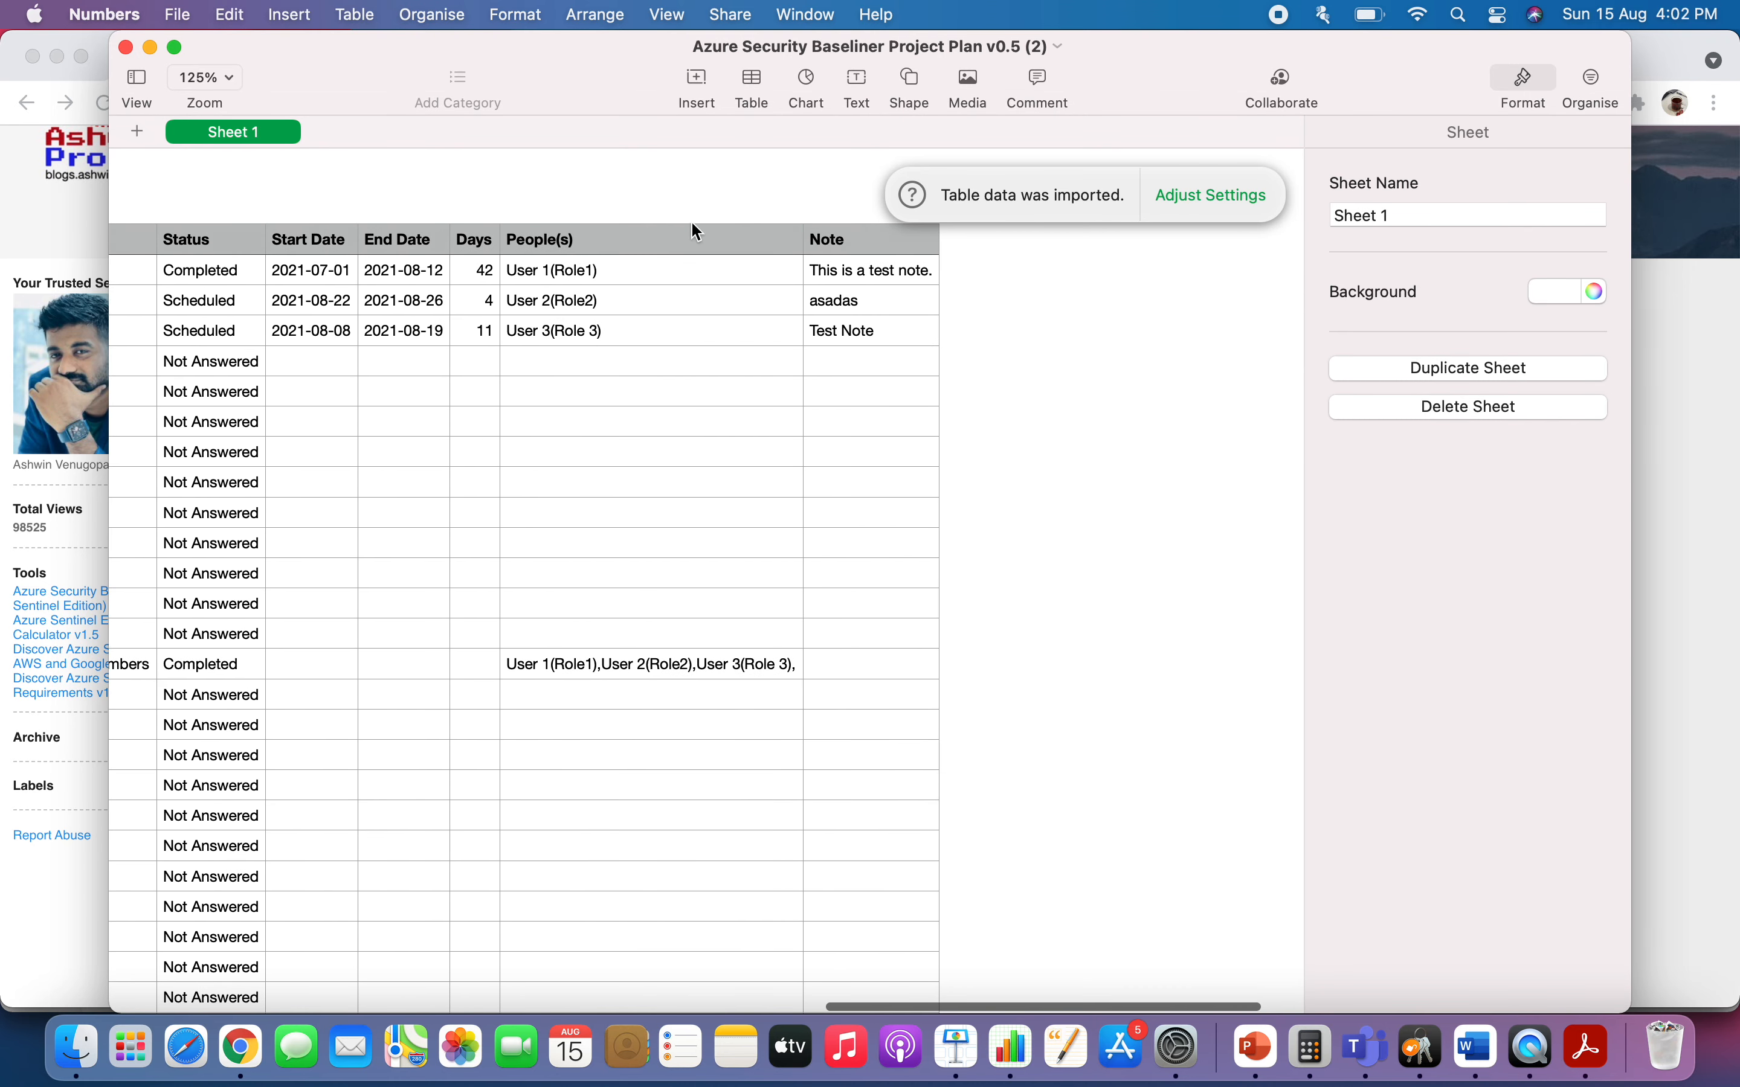
left_click(123, 48)
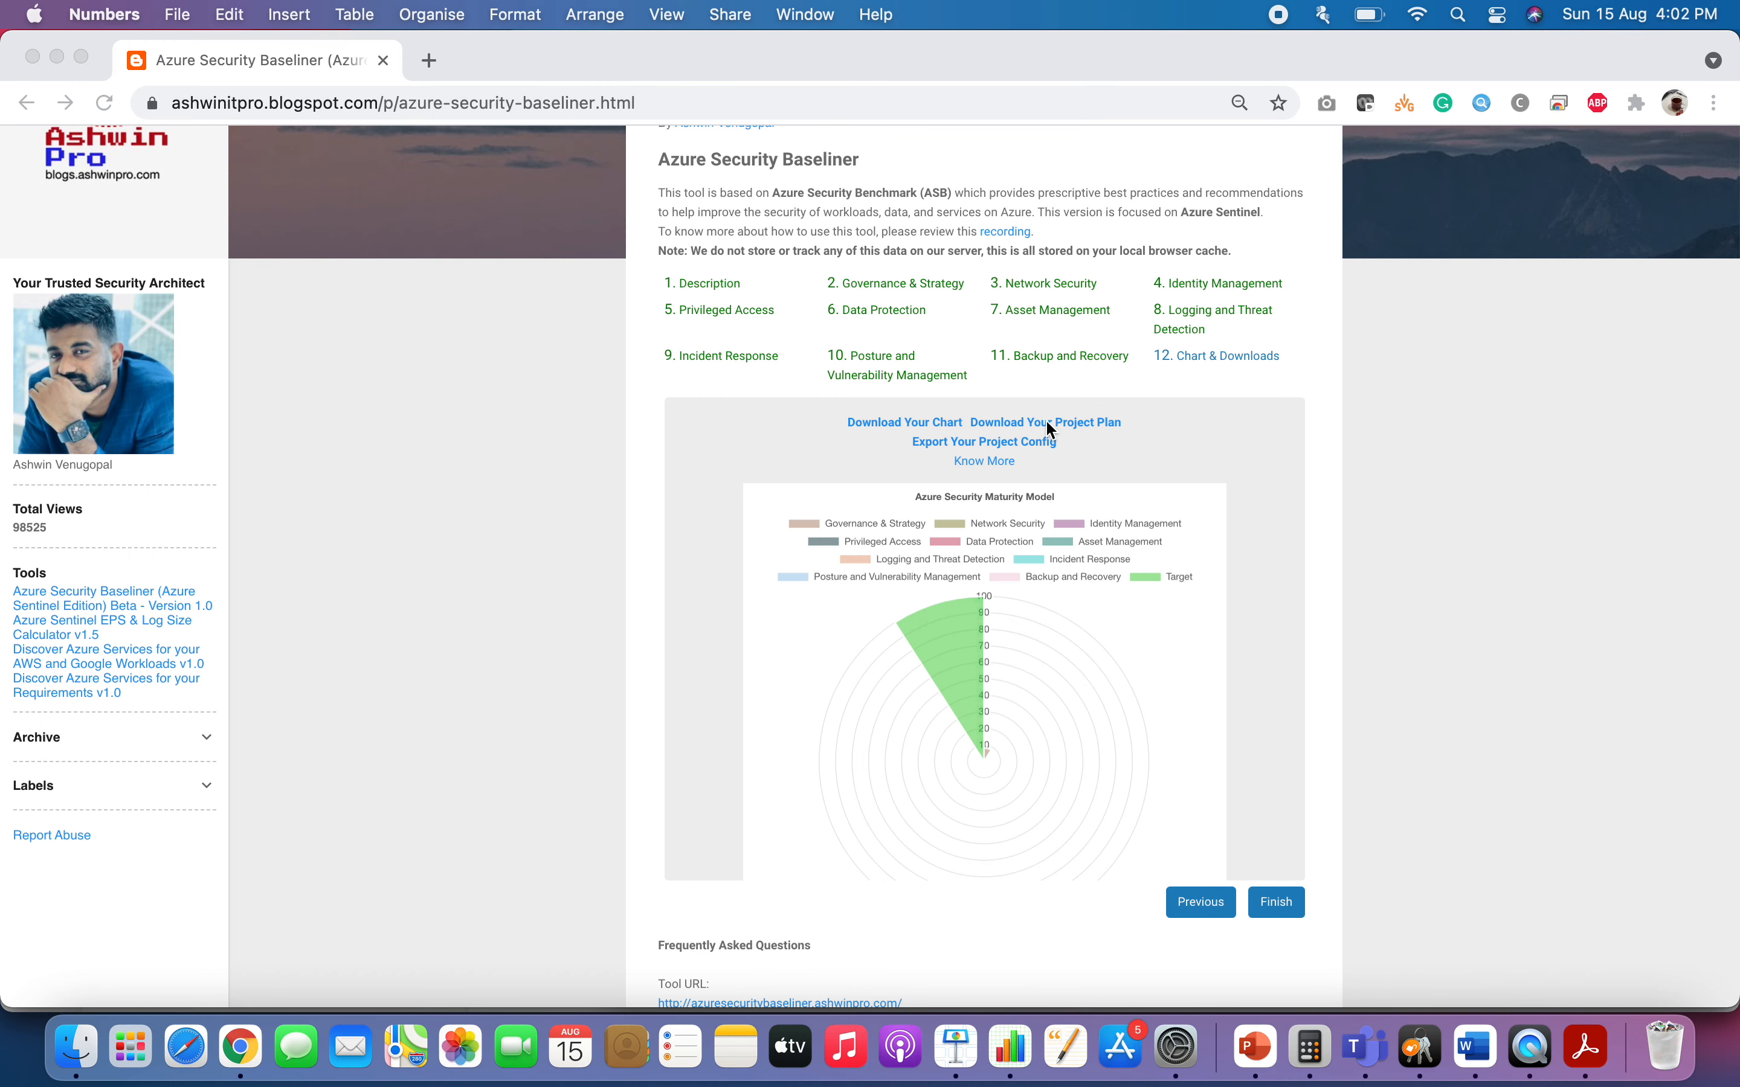
Export the updated project config from the baseliner page and open the downloaded text file.
left_click(1151, 449)
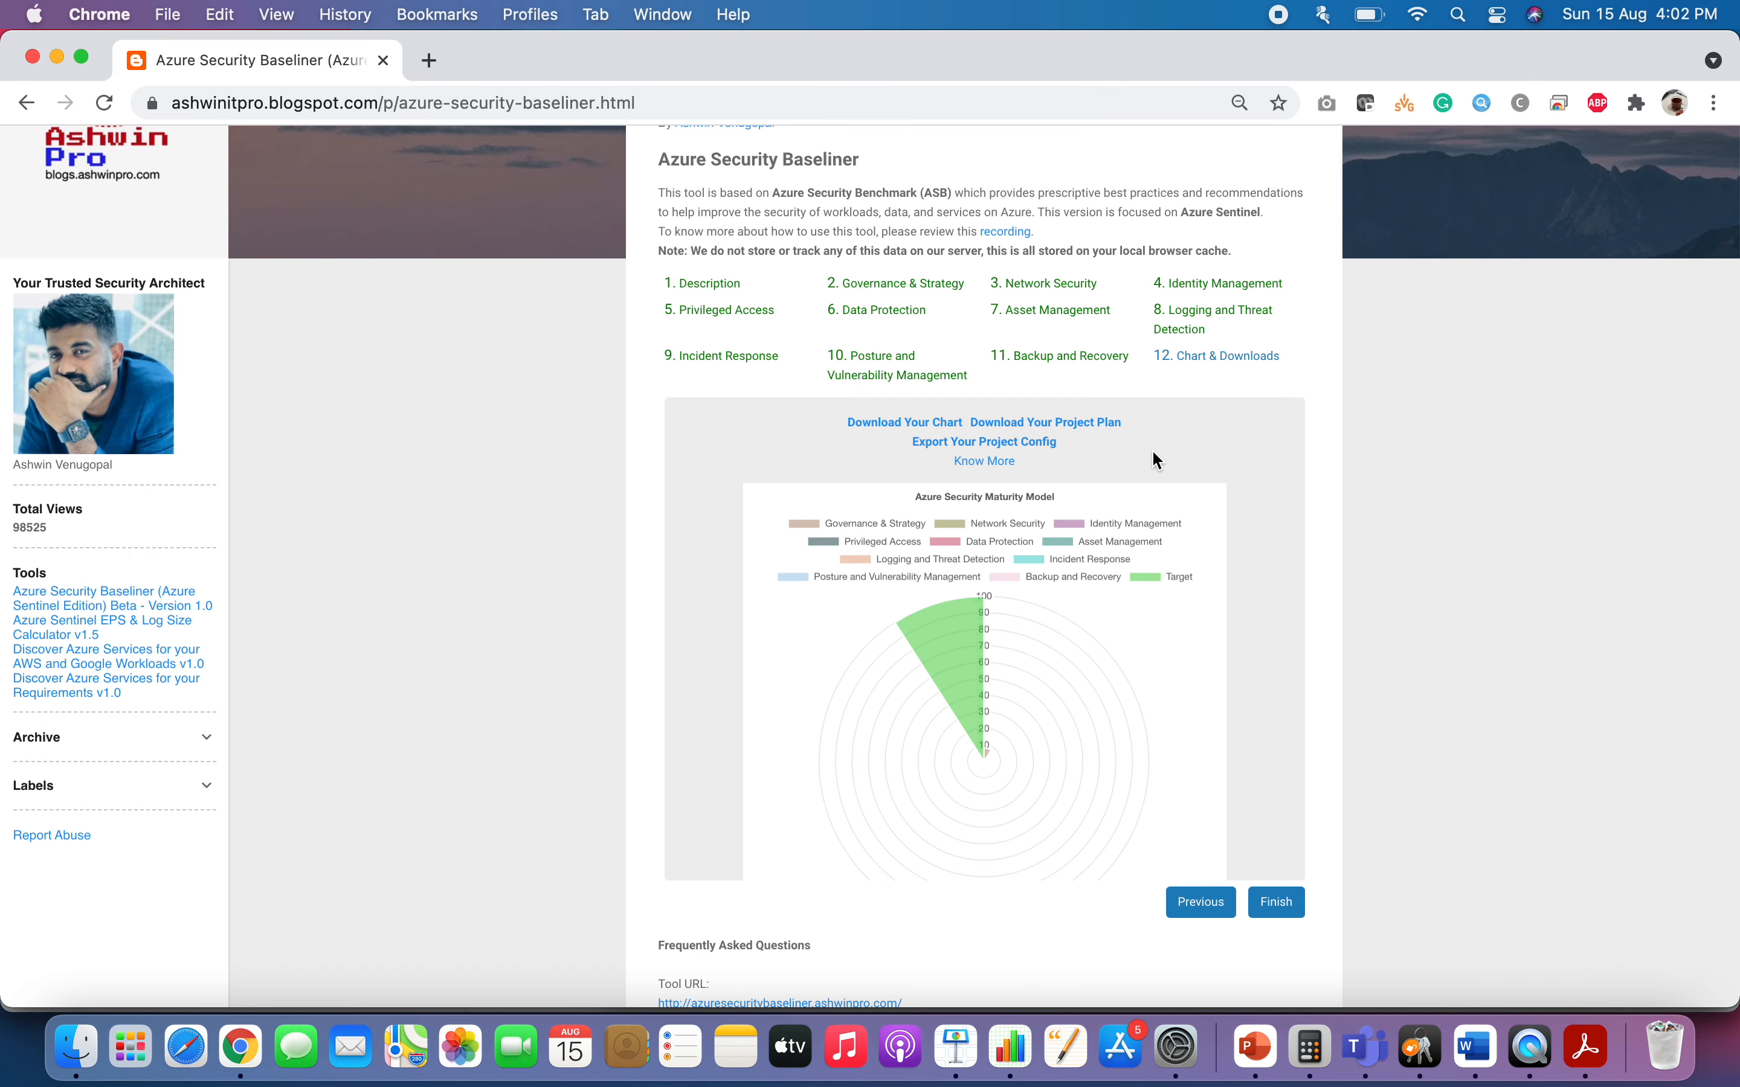
left_click(1021, 446)
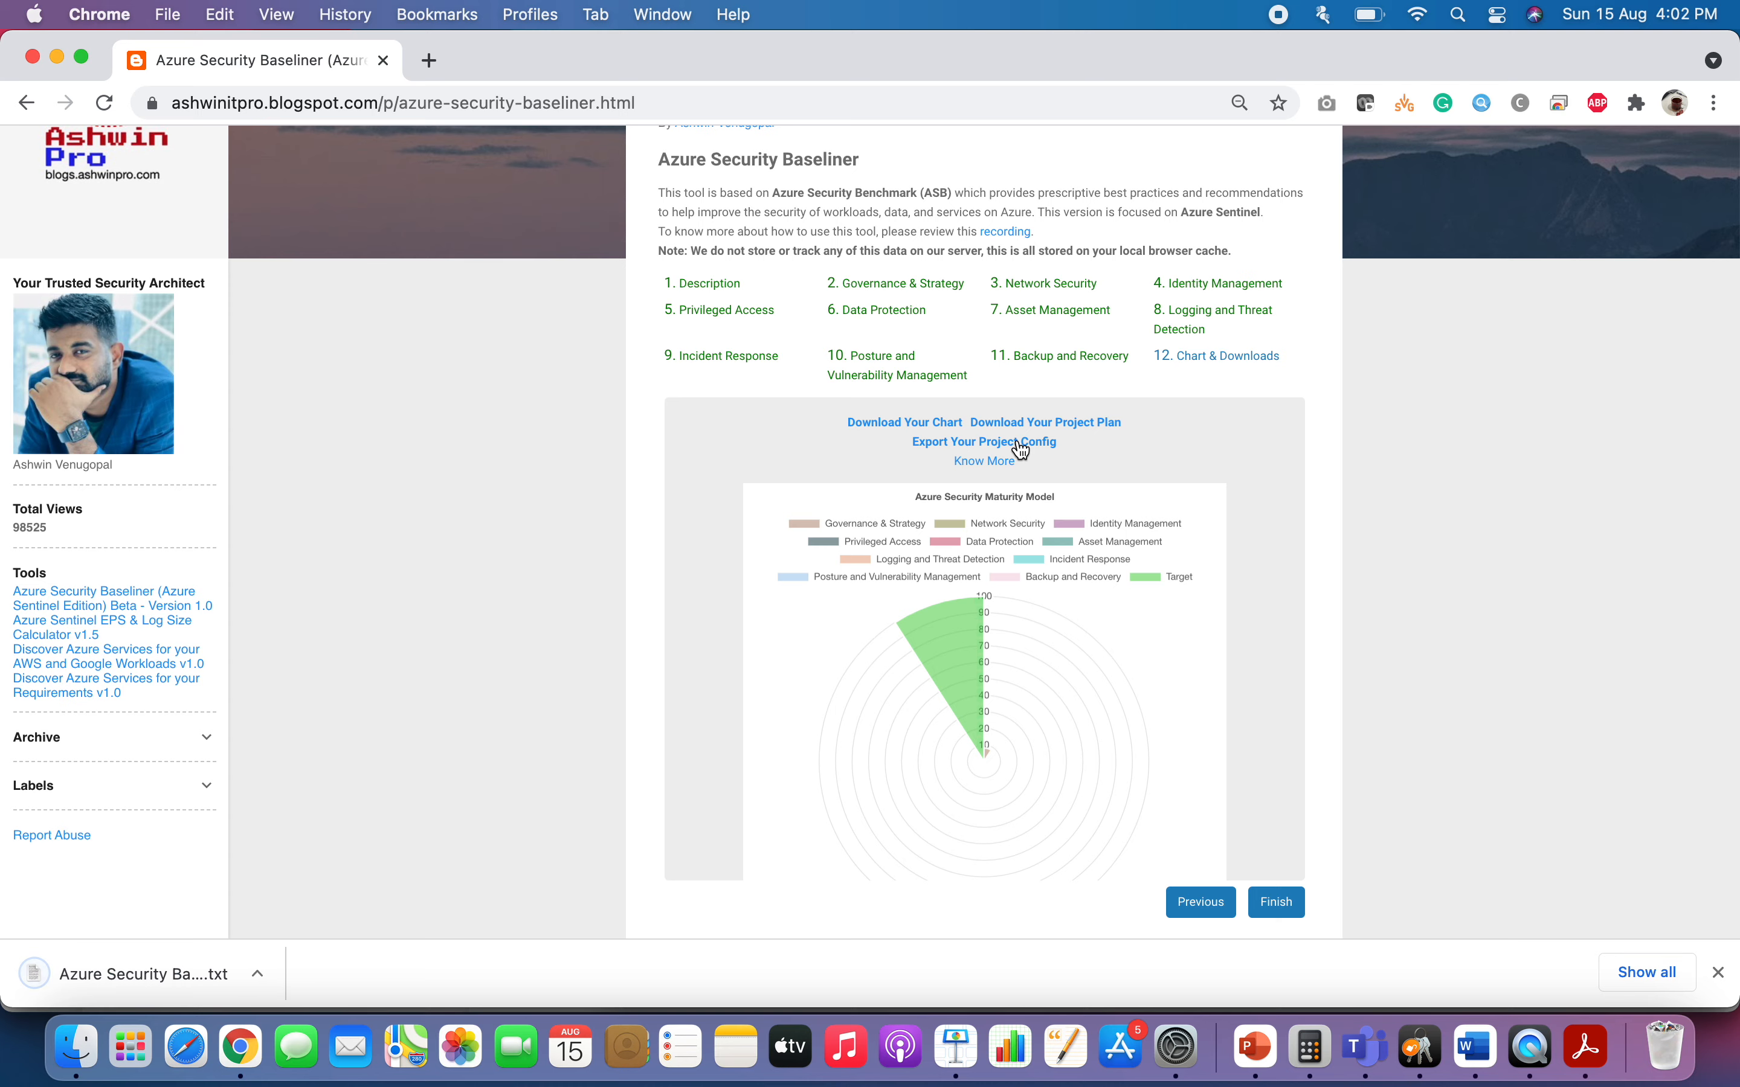
left_click(94, 980)
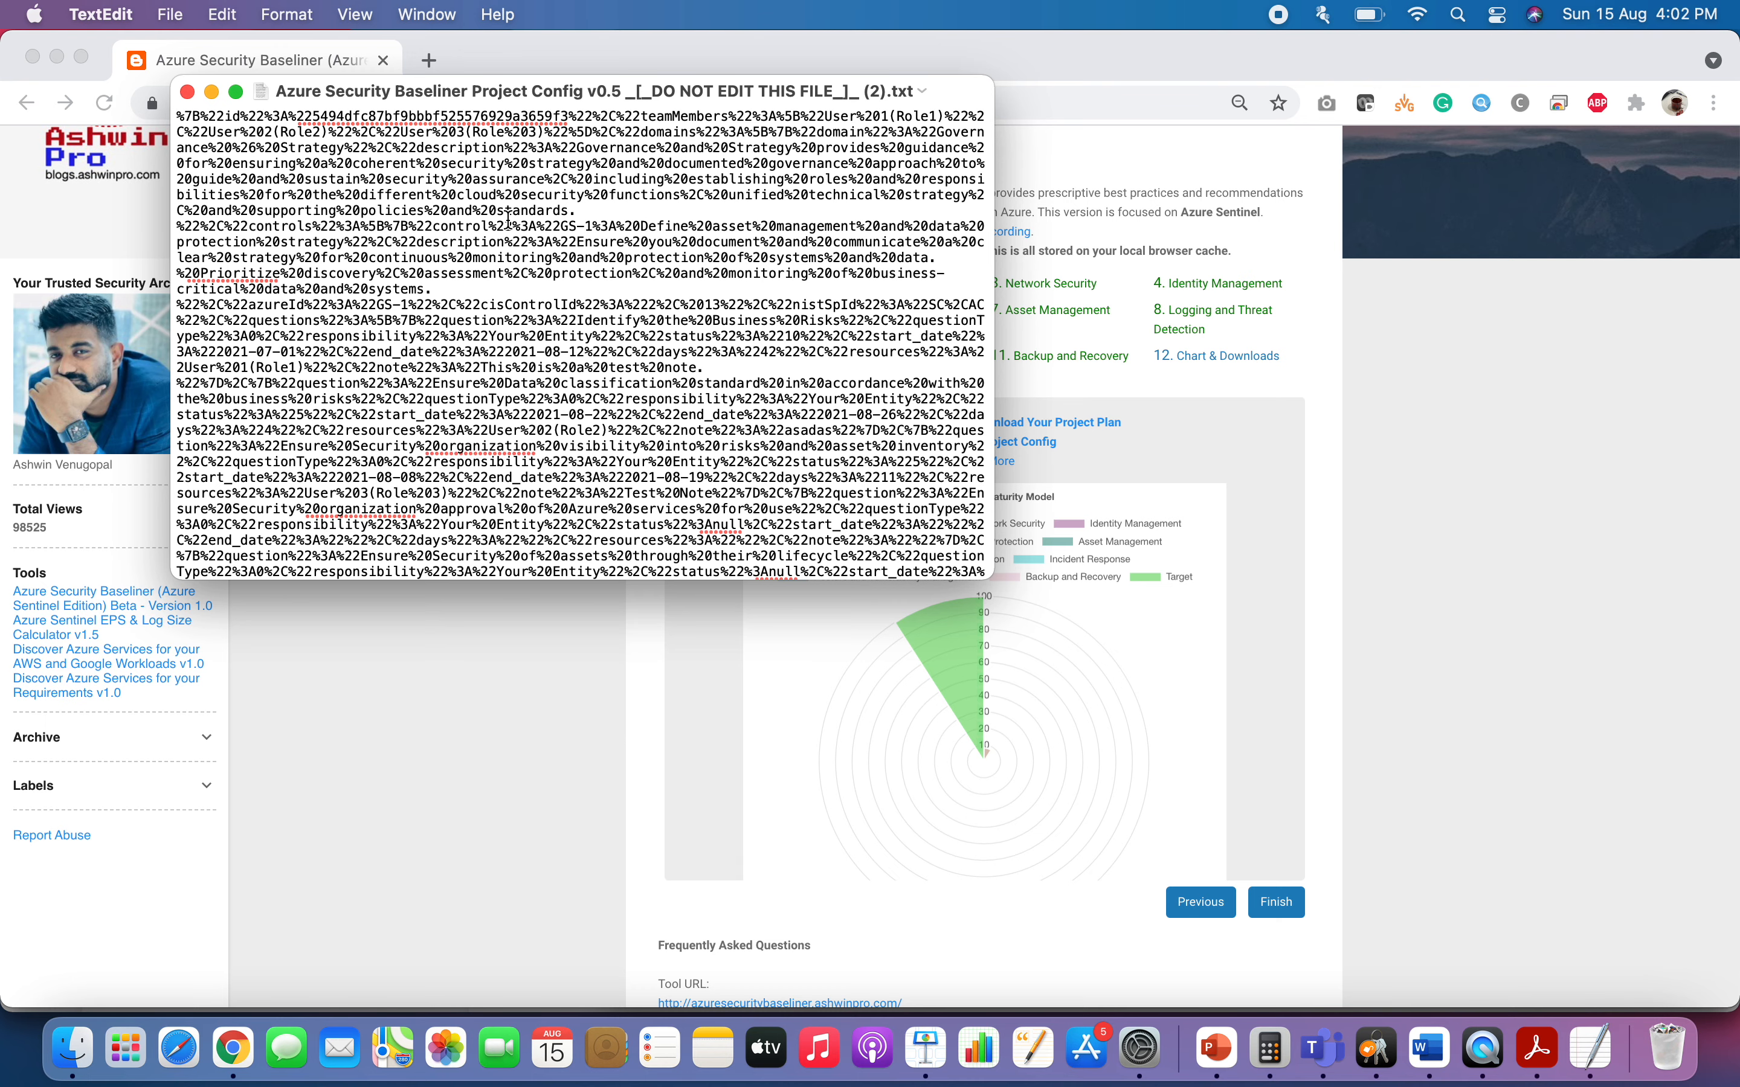
Insert the random text "asdasdasd" after "domains" near the start of the config file, and select the whole text.
scroll(521, 203, "up", 2)
left_click(728, 133)
key("BackSpace")
type("asdasdasd")
key("super+a")
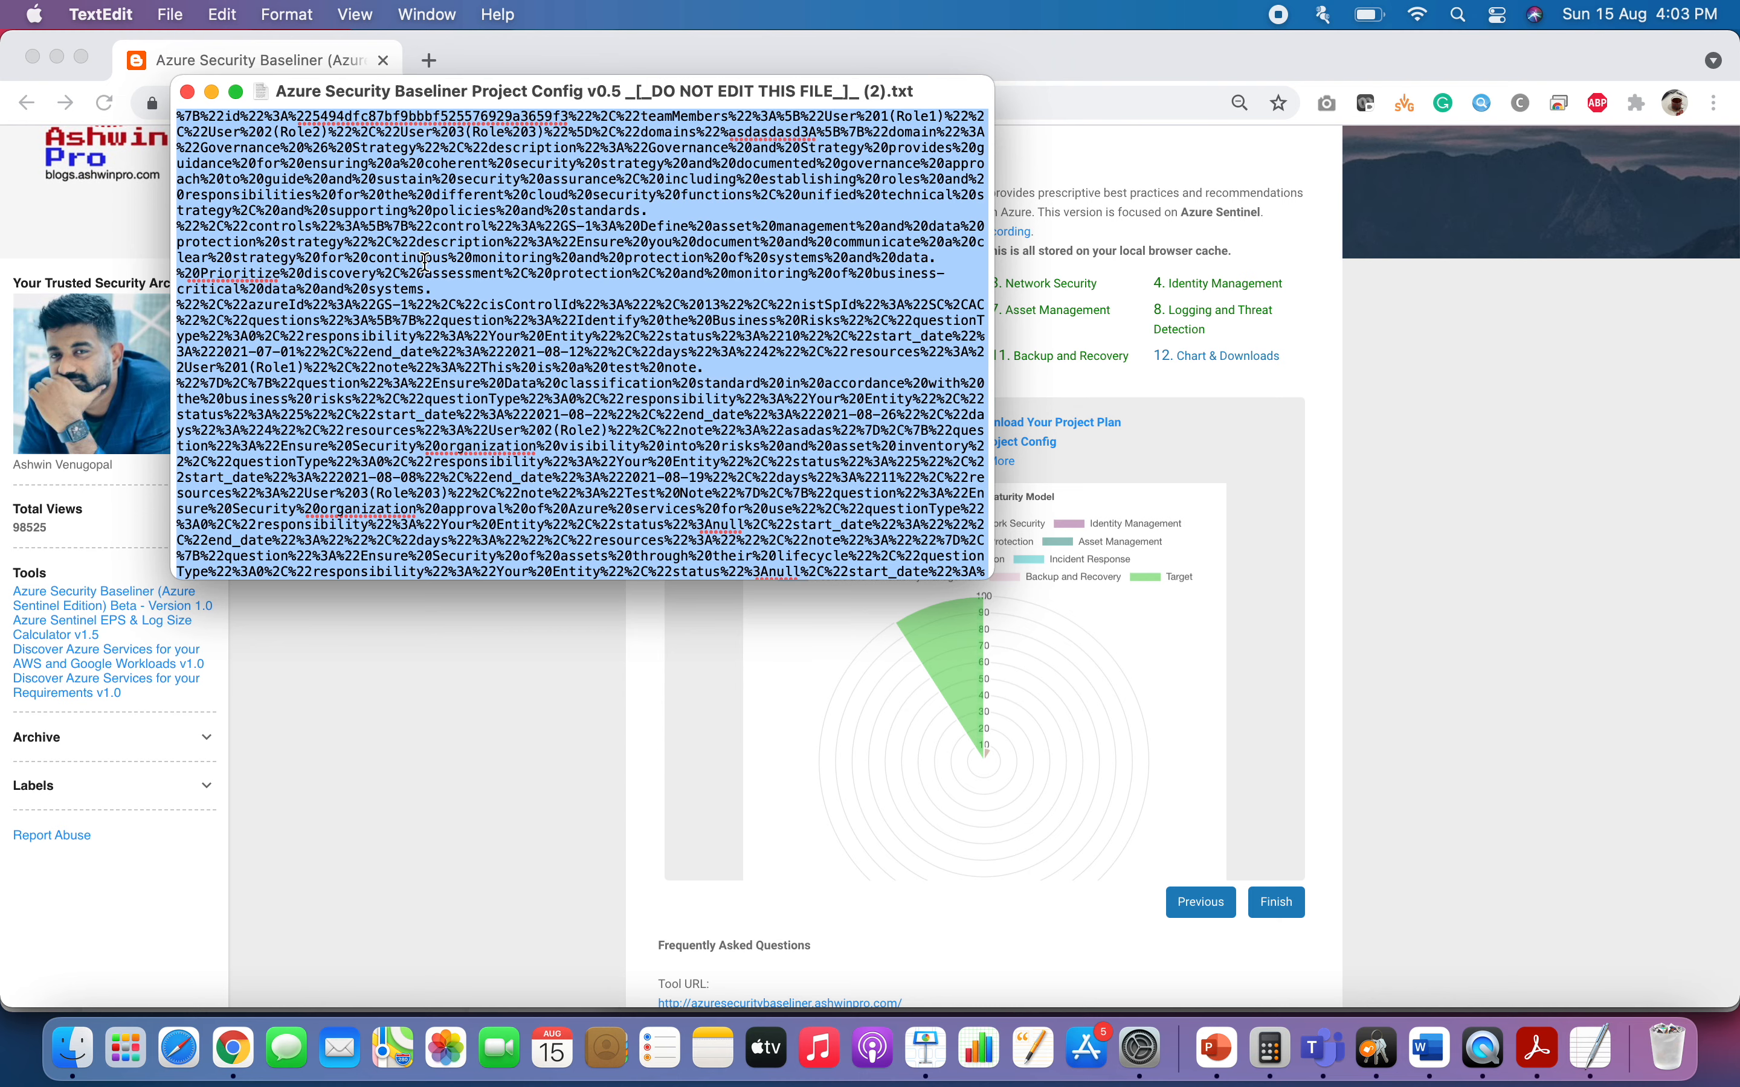
Corrupt the config file further by inserting random strings such as "asdsadasd" and "xzczczc" at four other places in its text.
left_click(455, 344)
key("BackSpace")
type("asdsadasd")
left_click(337, 195)
type("xzczczc")
left_click(393, 430)
type("zxc")
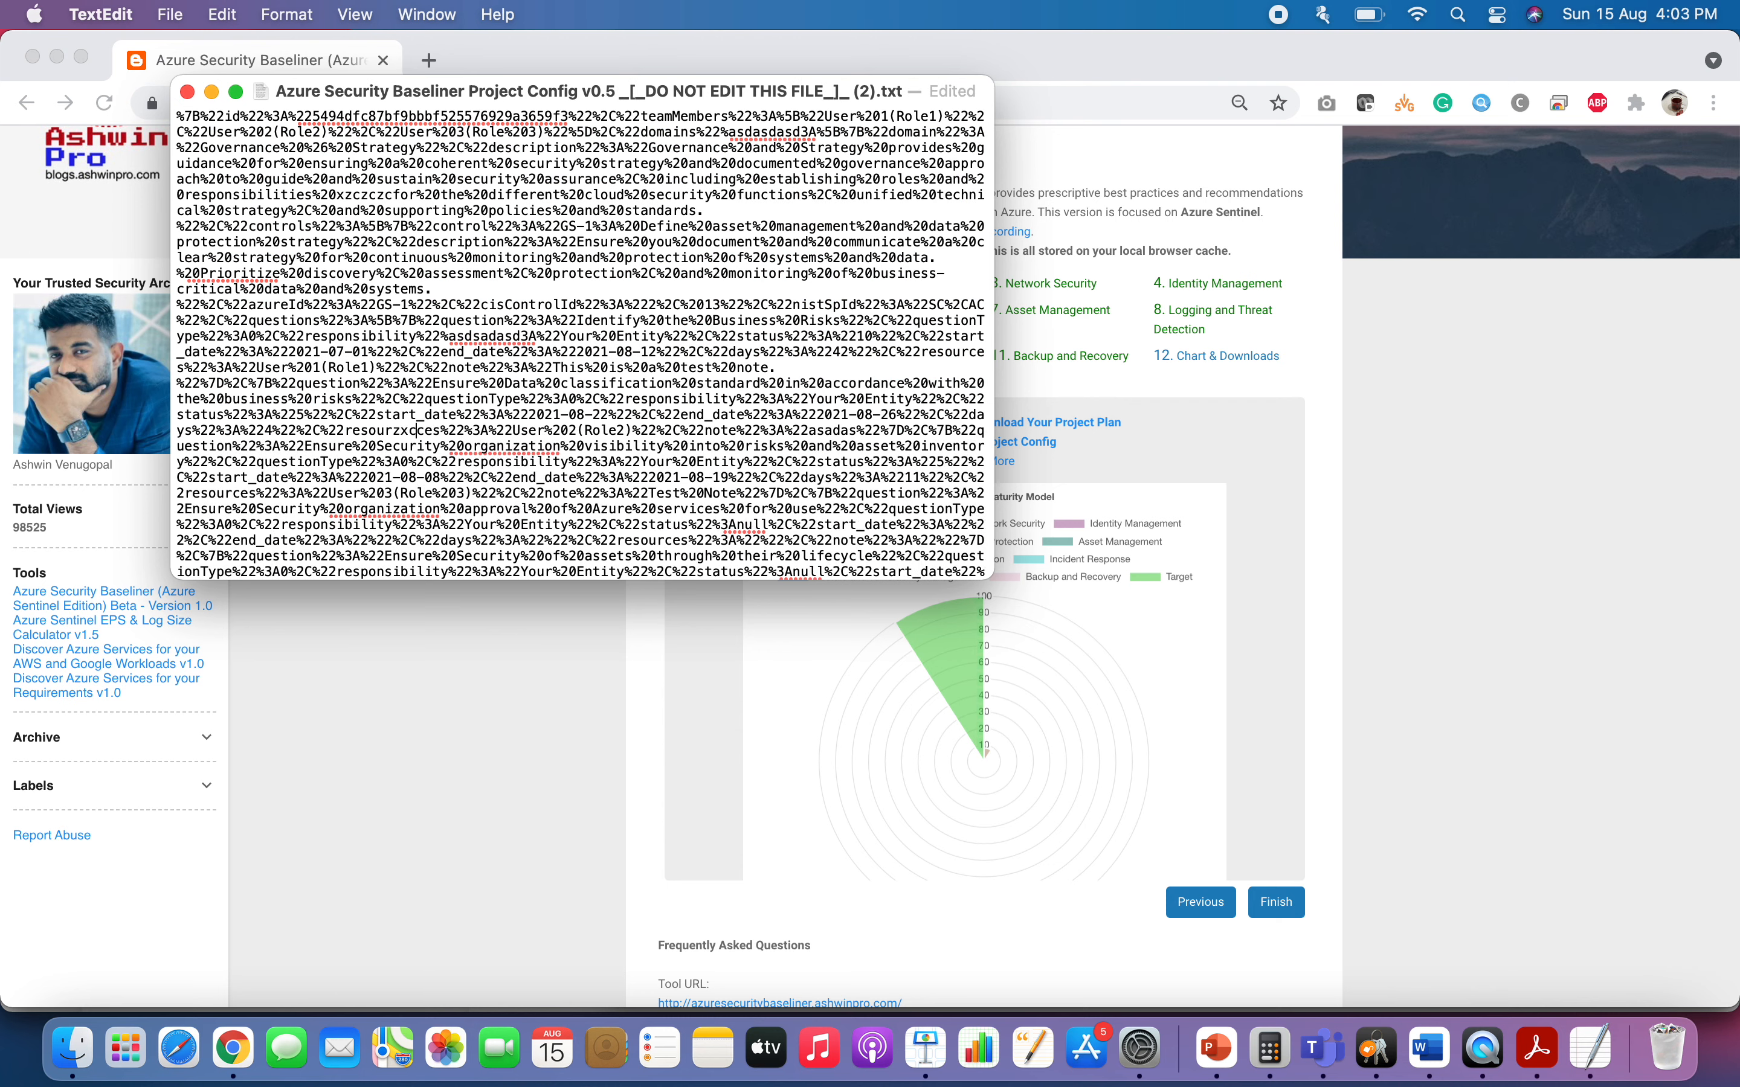
type("zxzc")
left_click(585, 523)
type("xzcxzxczc")
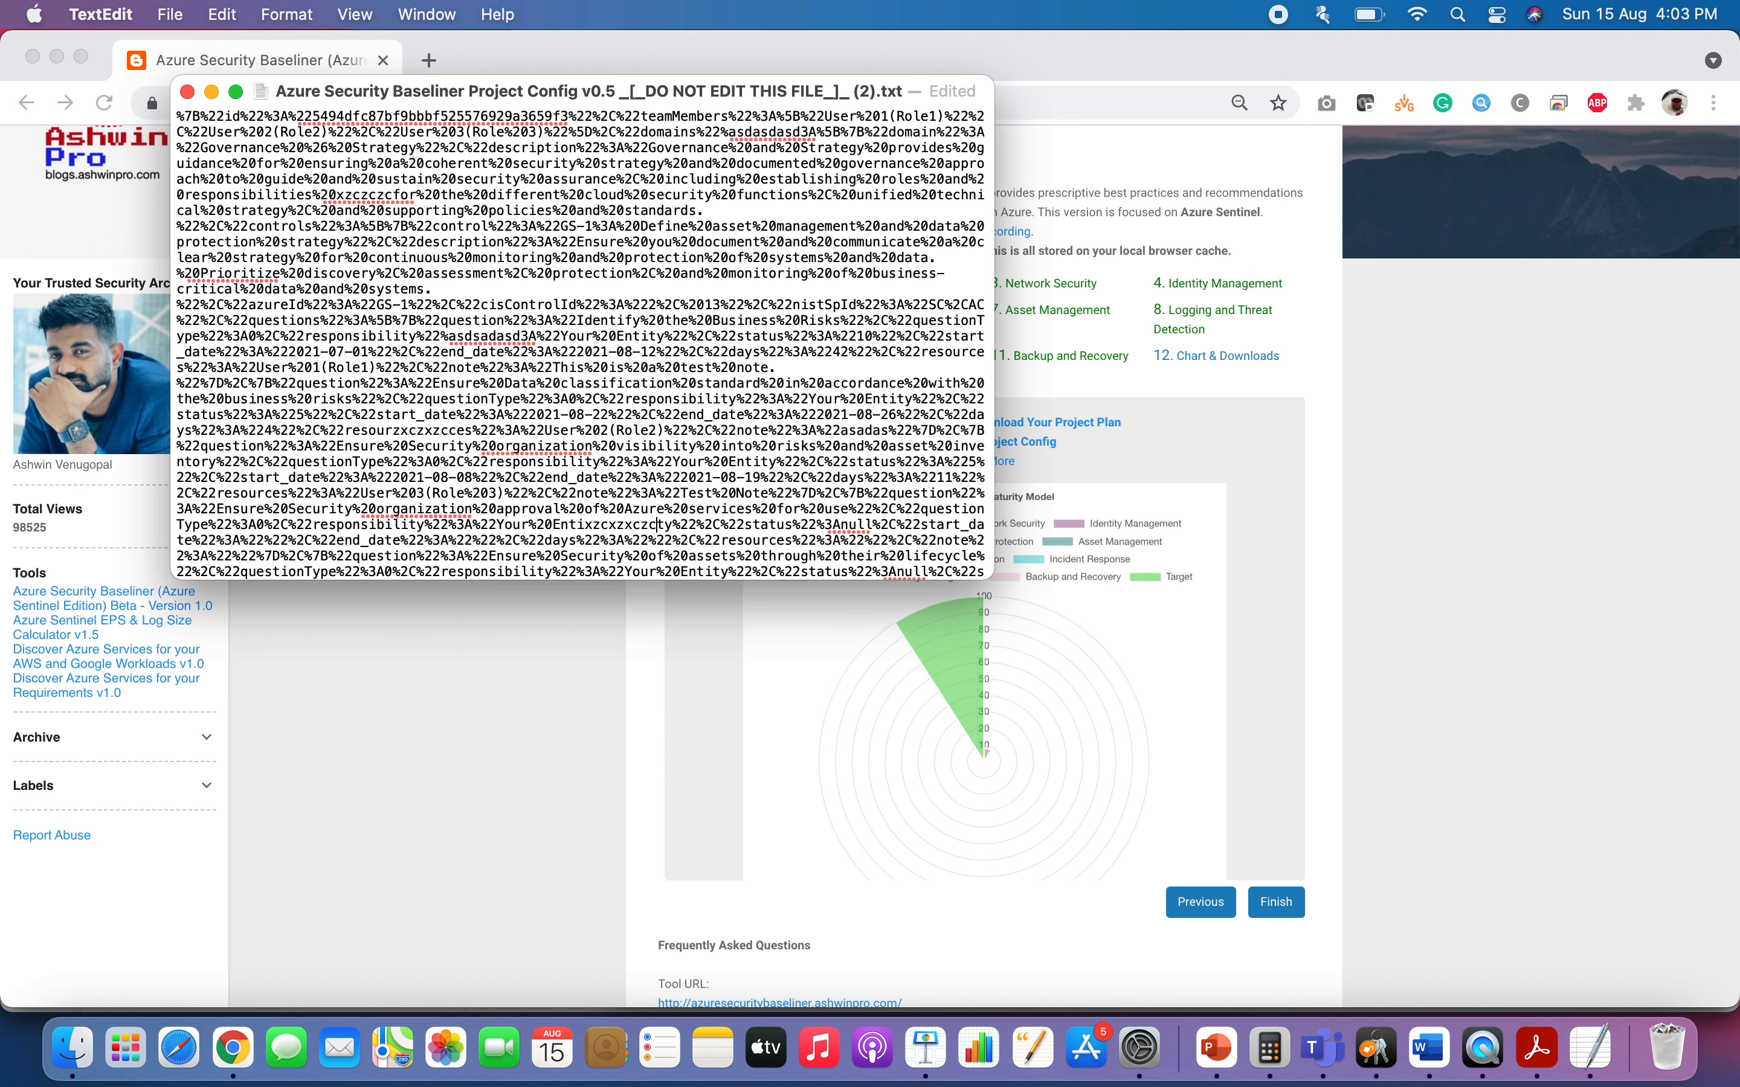
Save and close the tampered config text file, and reload the Azure Security Baseliner page in Chrome.
key("super+s")
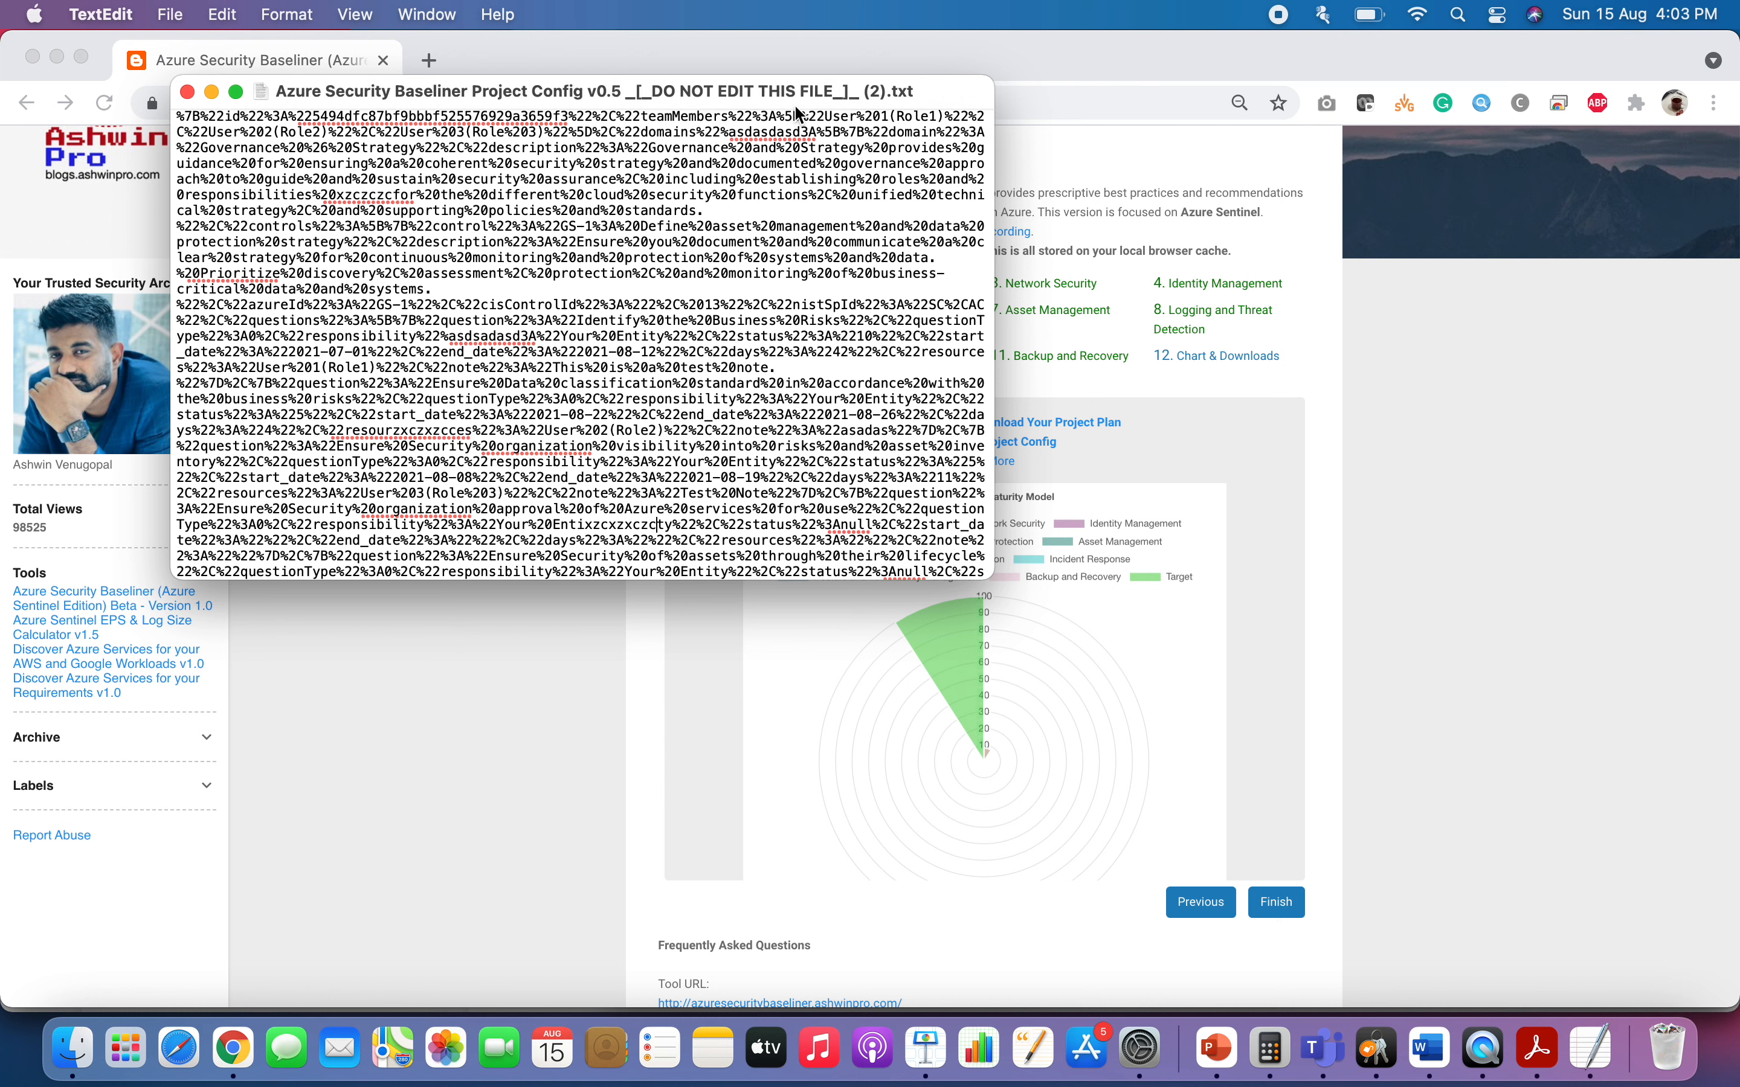
left_click(188, 91)
left_click(104, 110)
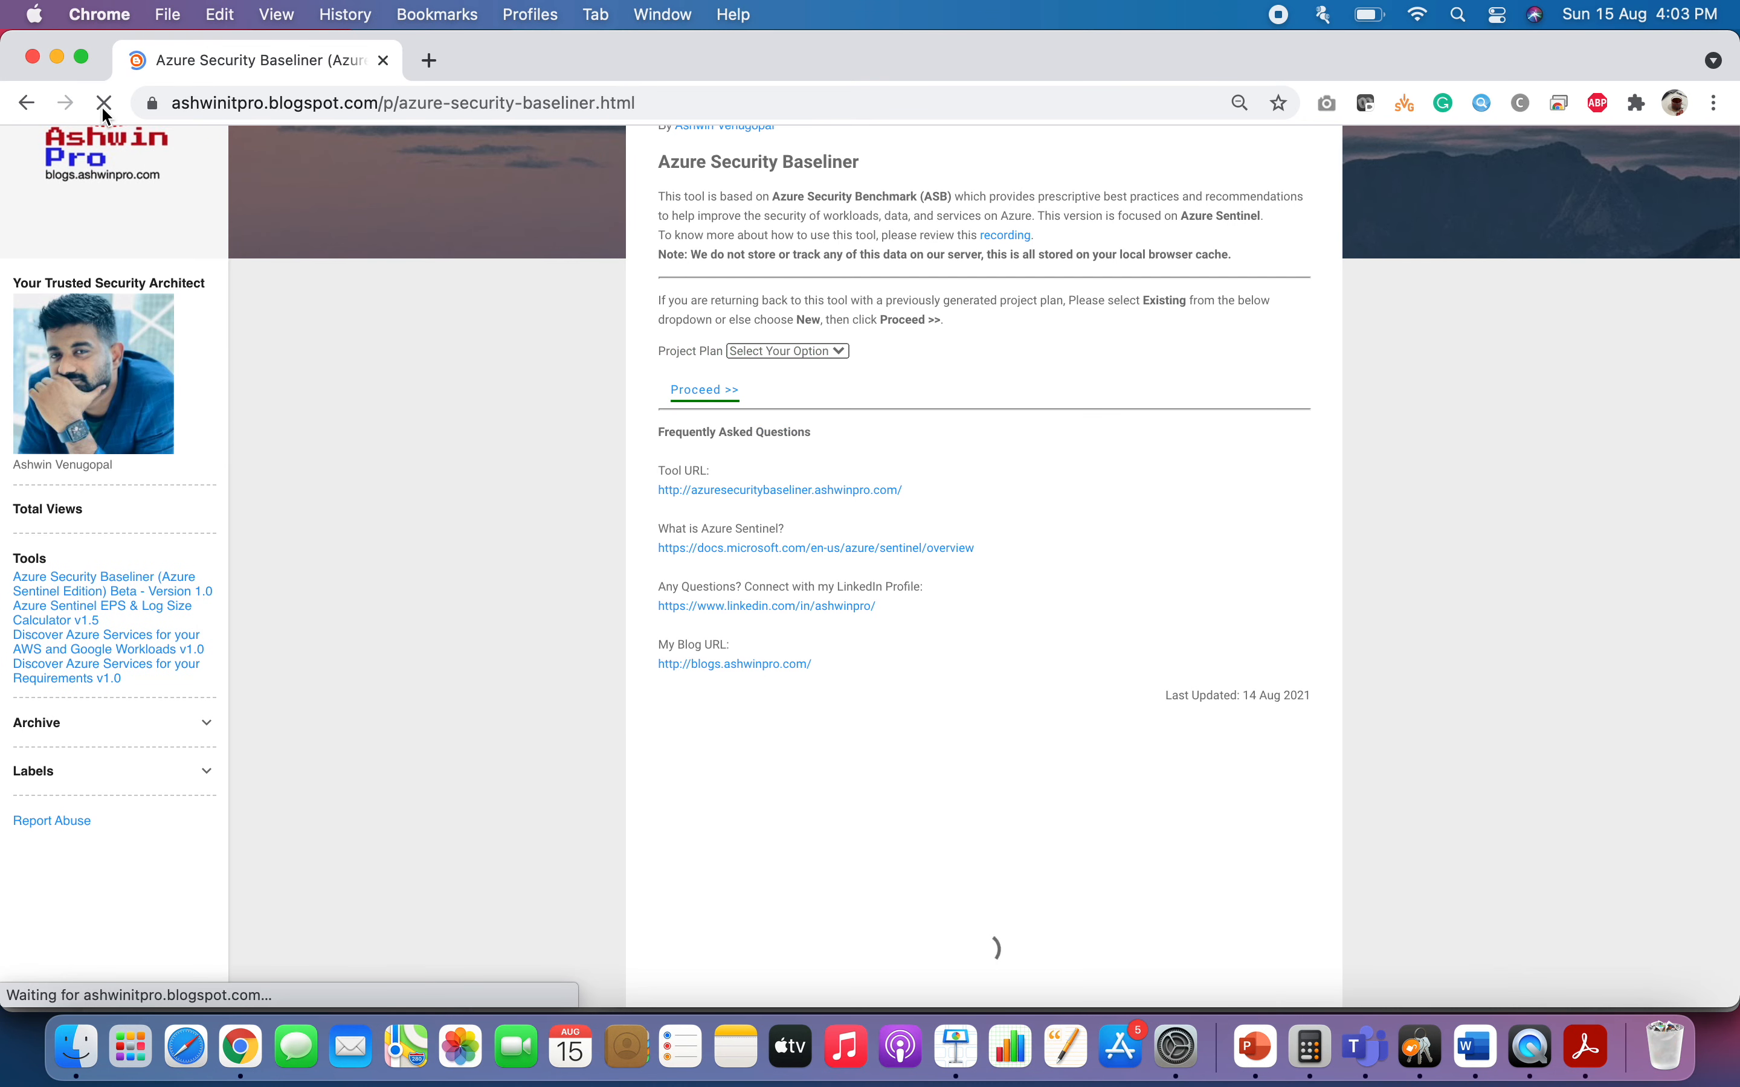
Try to import the tampered "Azure Security Baseliner Project Config v0.5 _[_DO NOT EDIT THIS FILE_]_ (2).txt" as an Existing project plan, and dismiss the alert.
left_click(768, 352)
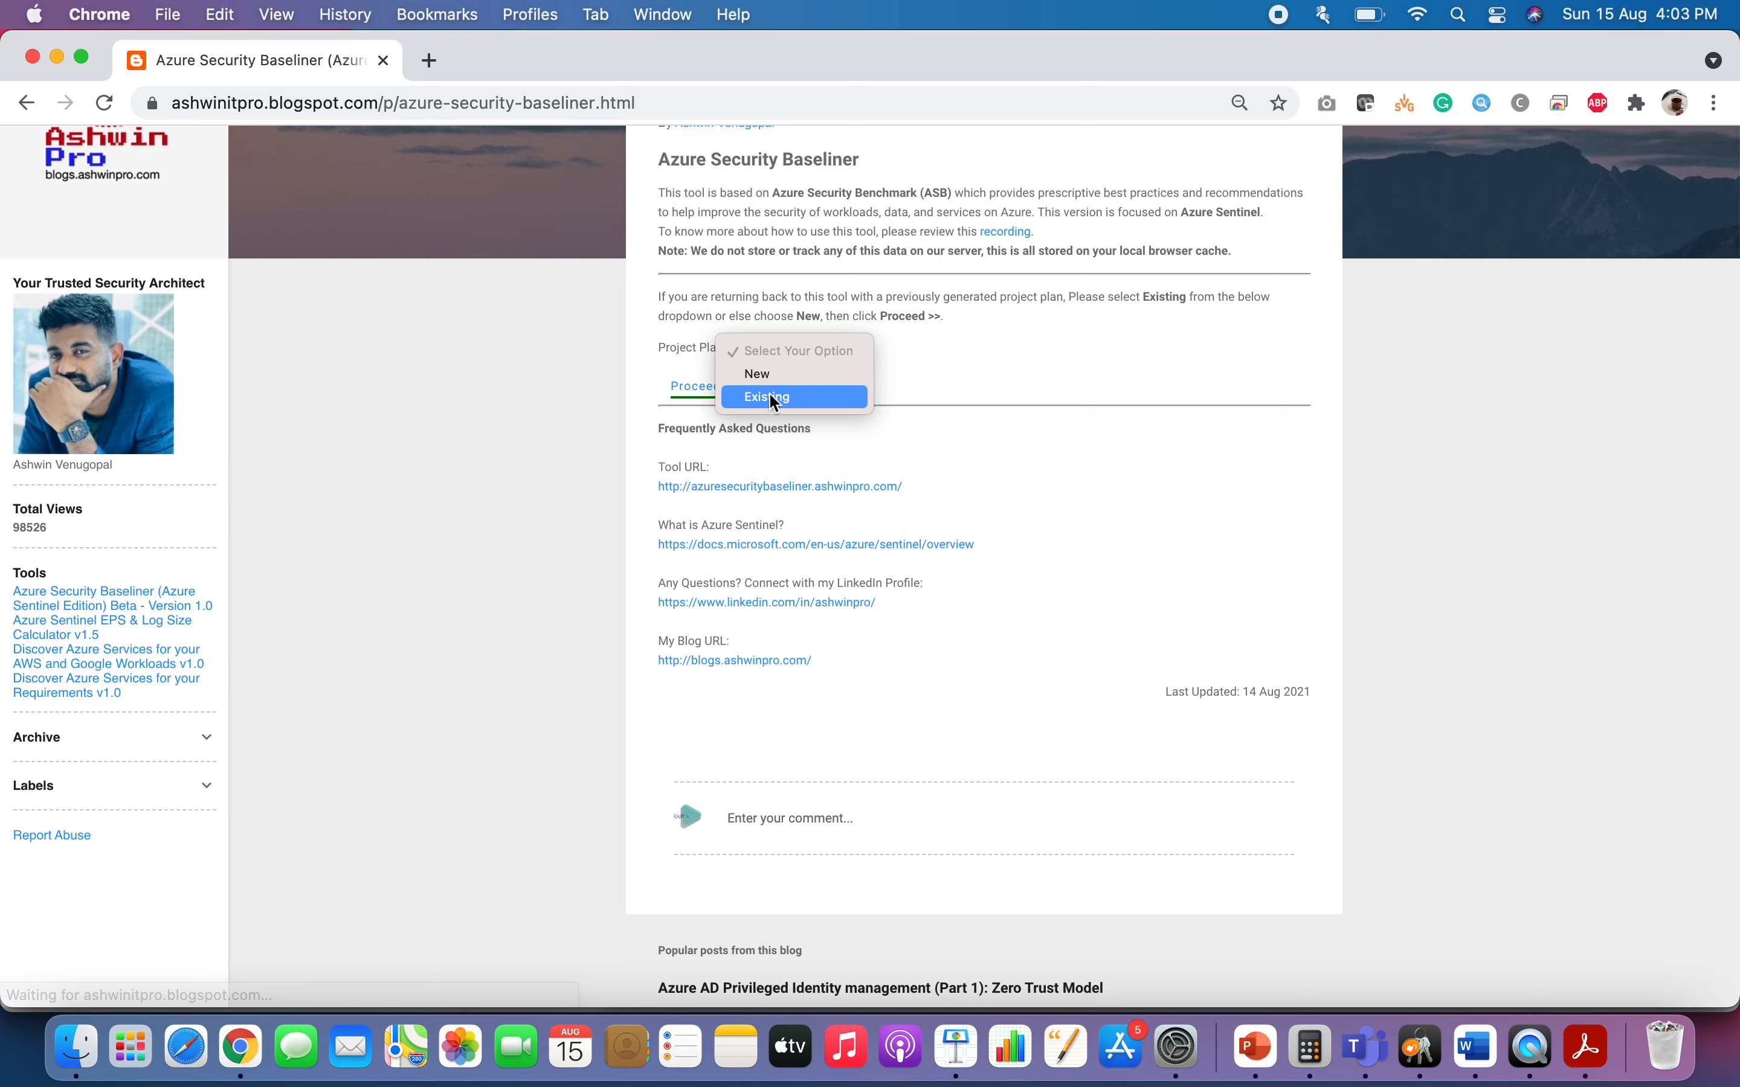
left_click(773, 396)
left_click(858, 388)
double_click(419, 332)
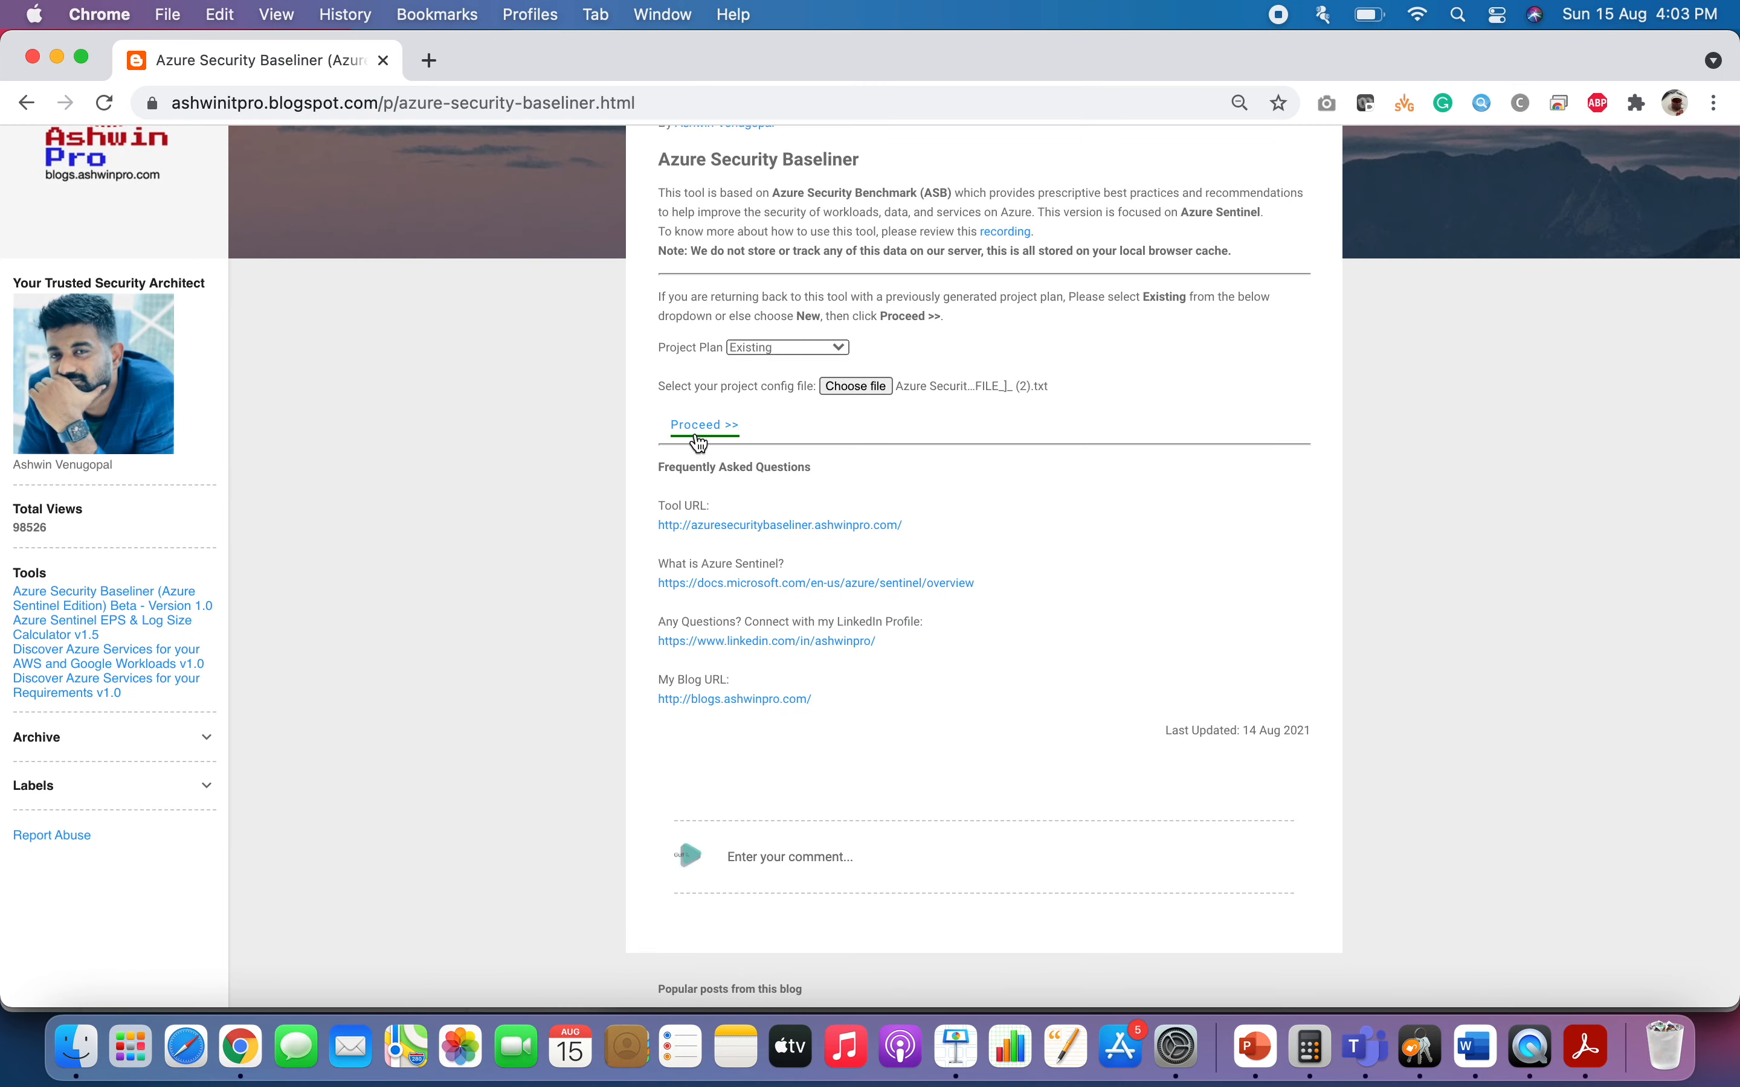
left_click(704, 426)
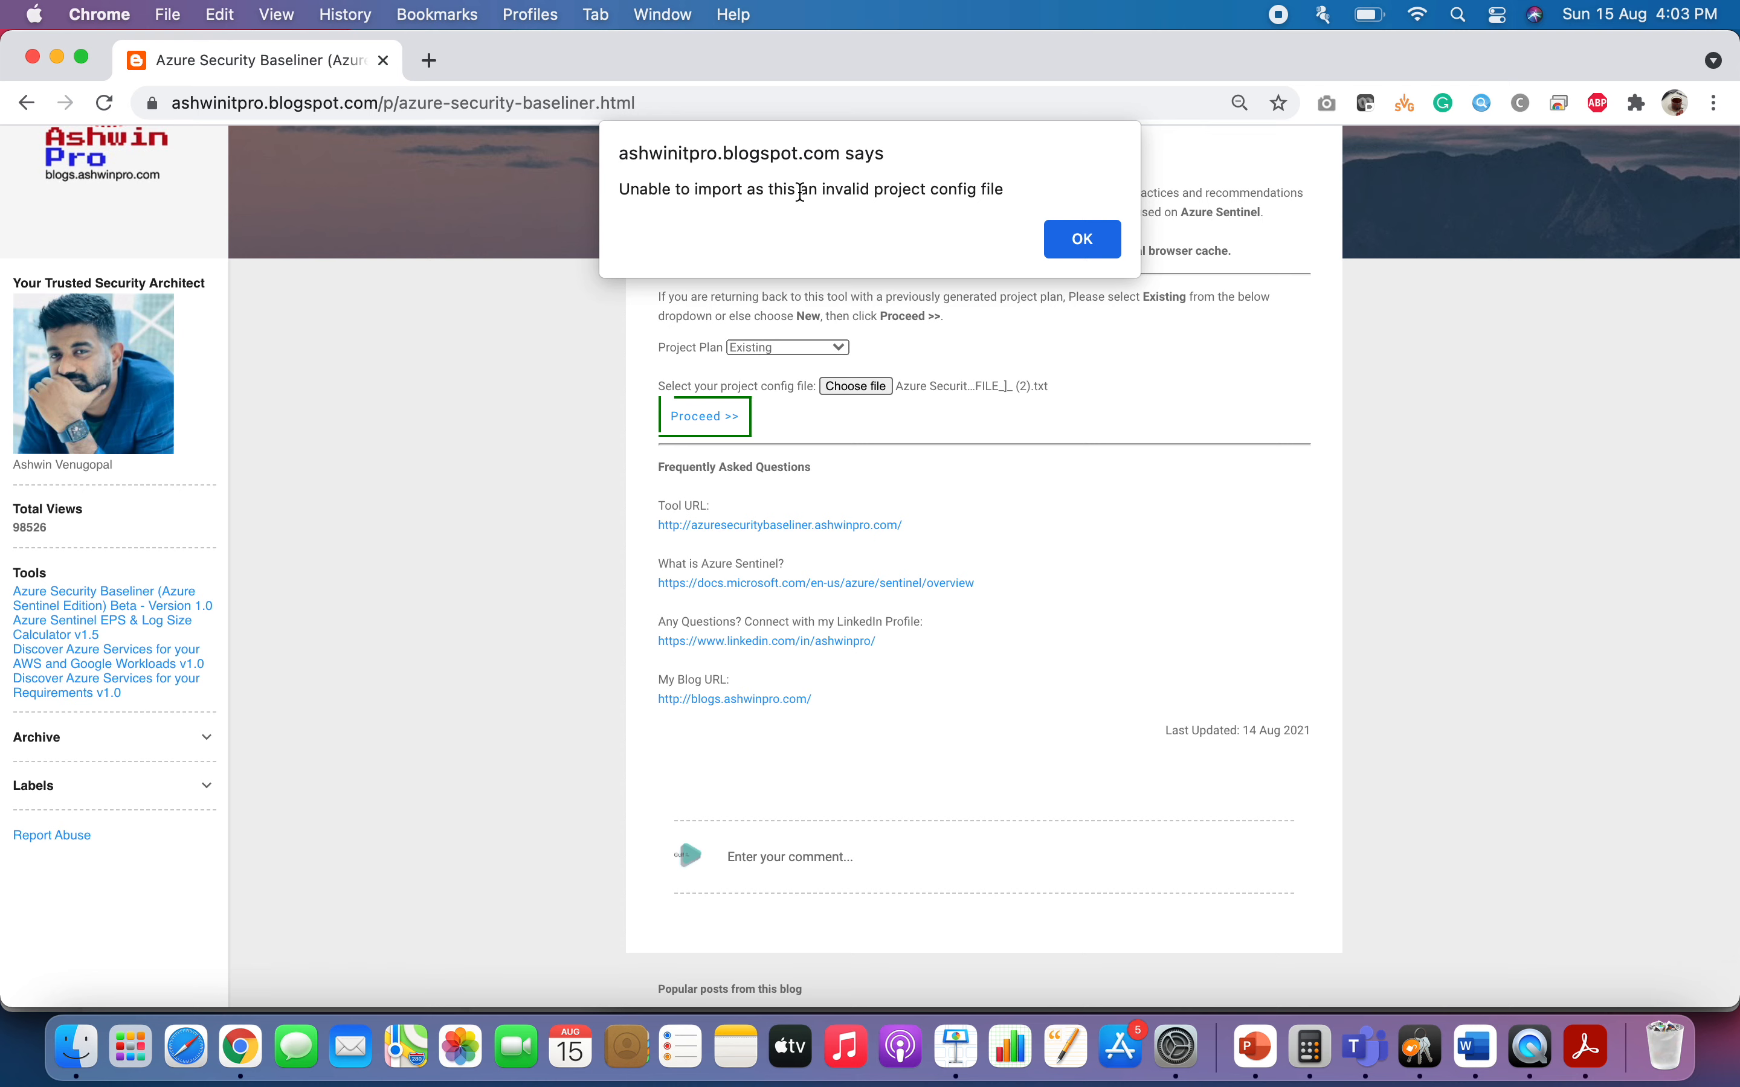
left_click(1082, 241)
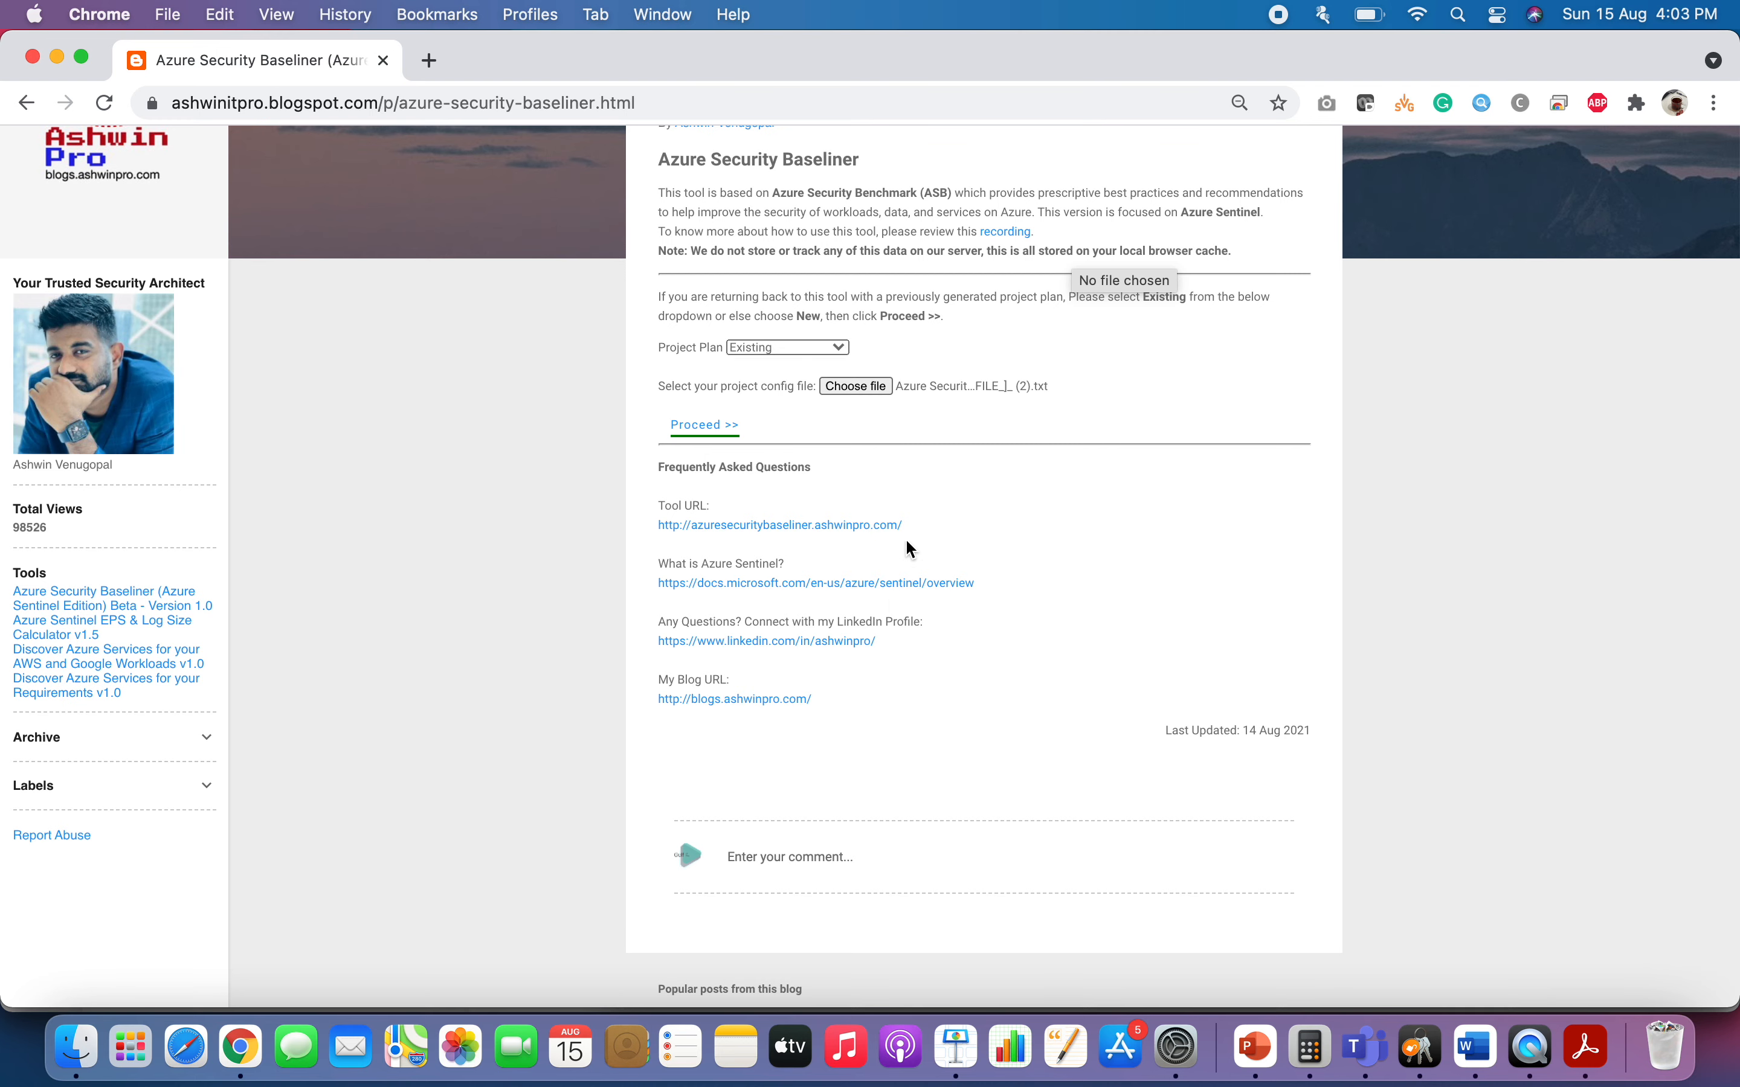
scroll(896, 604, "up", 4)
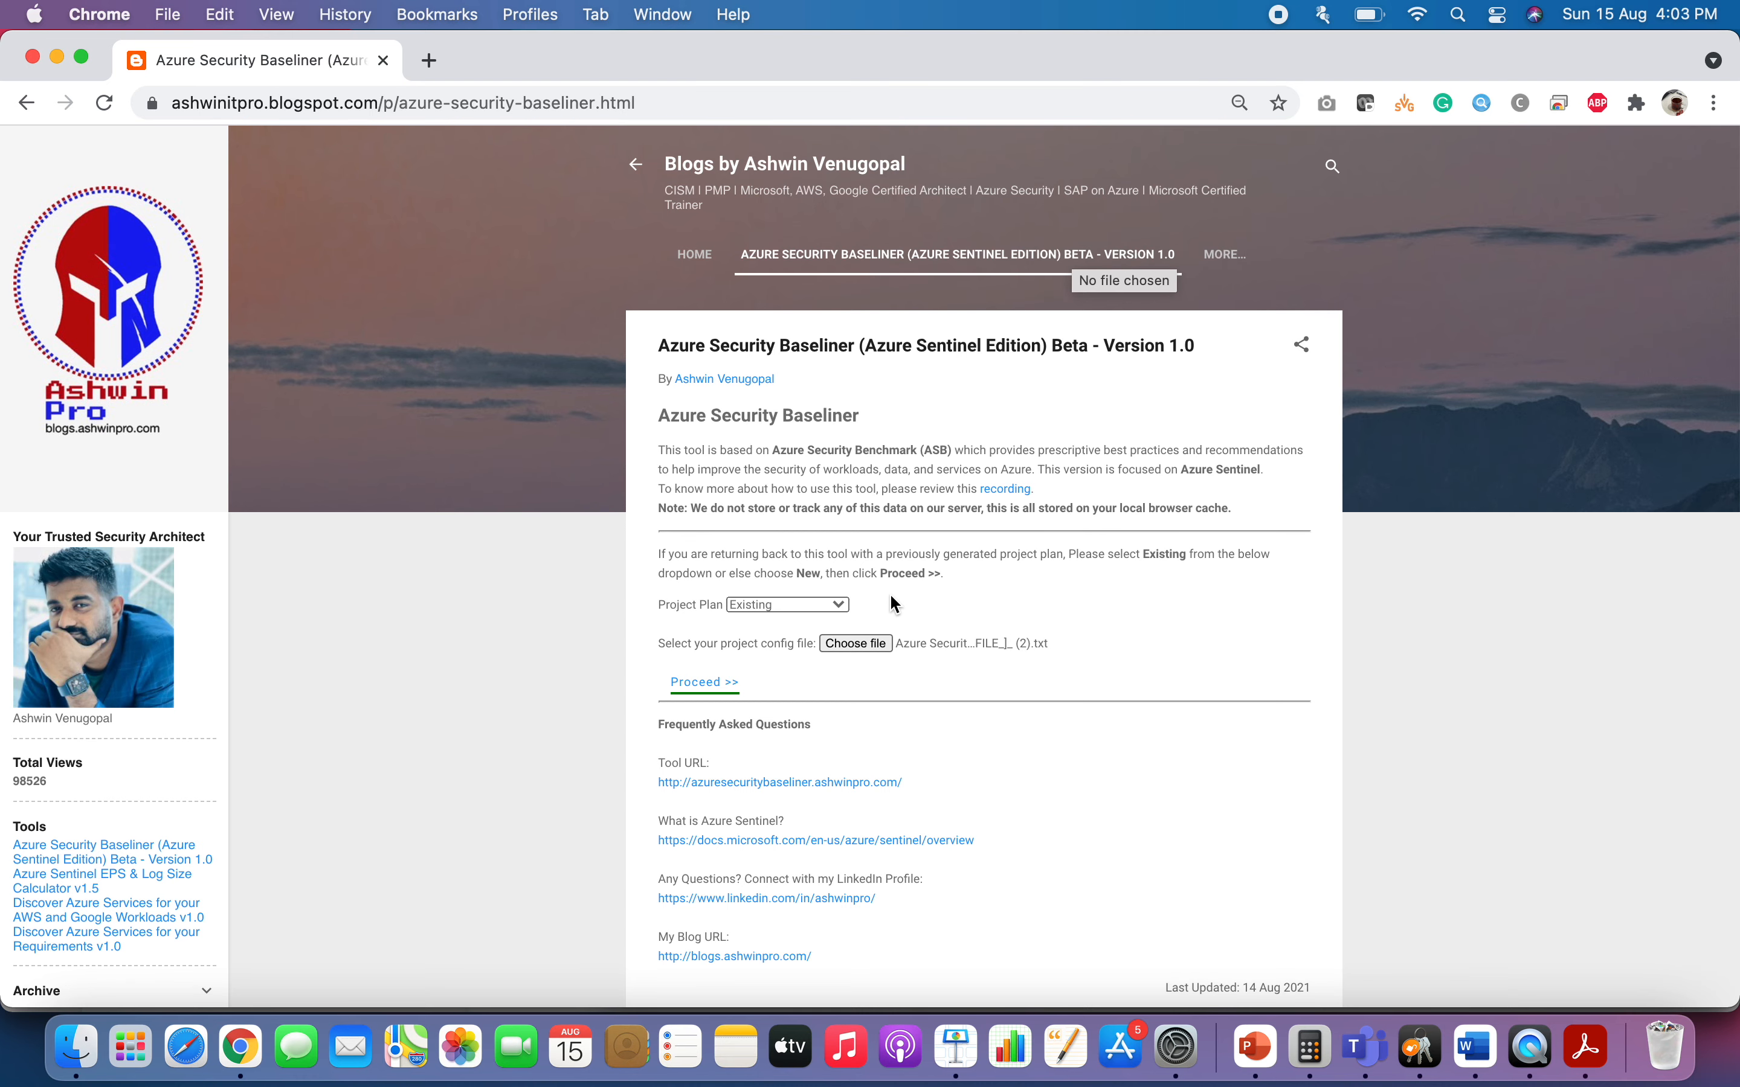
scroll(892, 598, "down", 2)
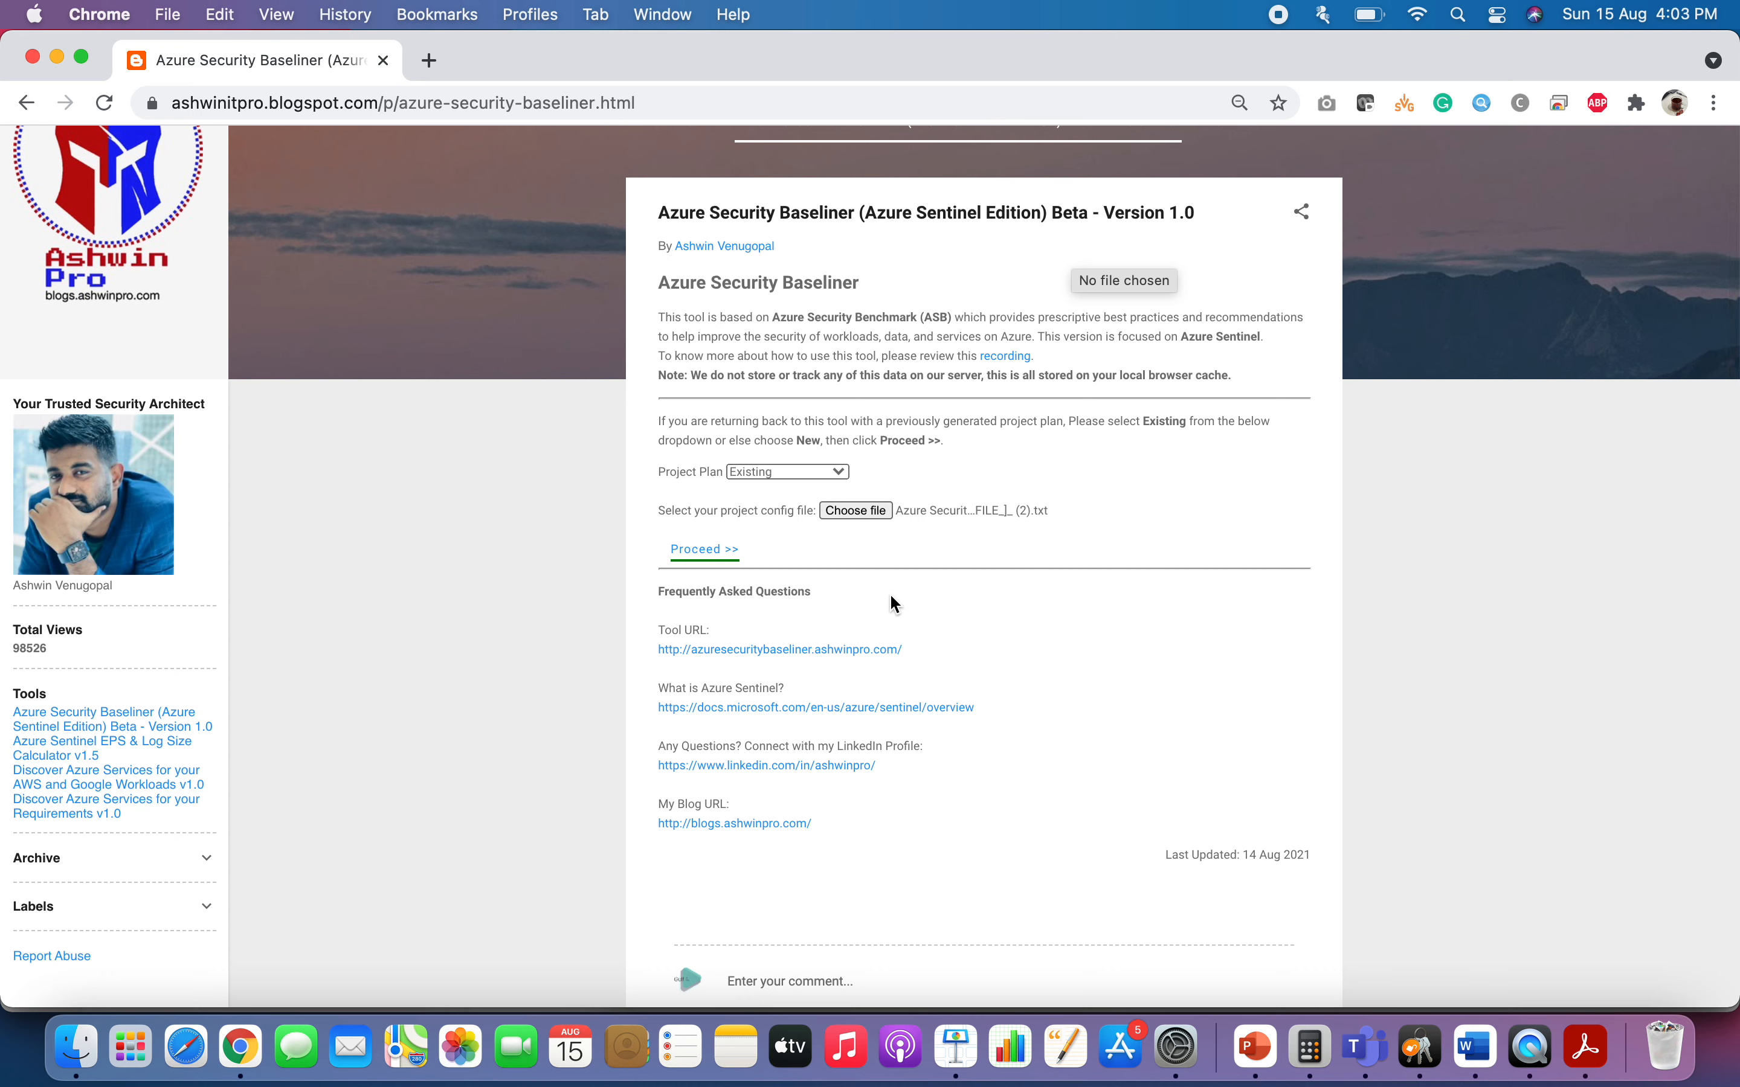